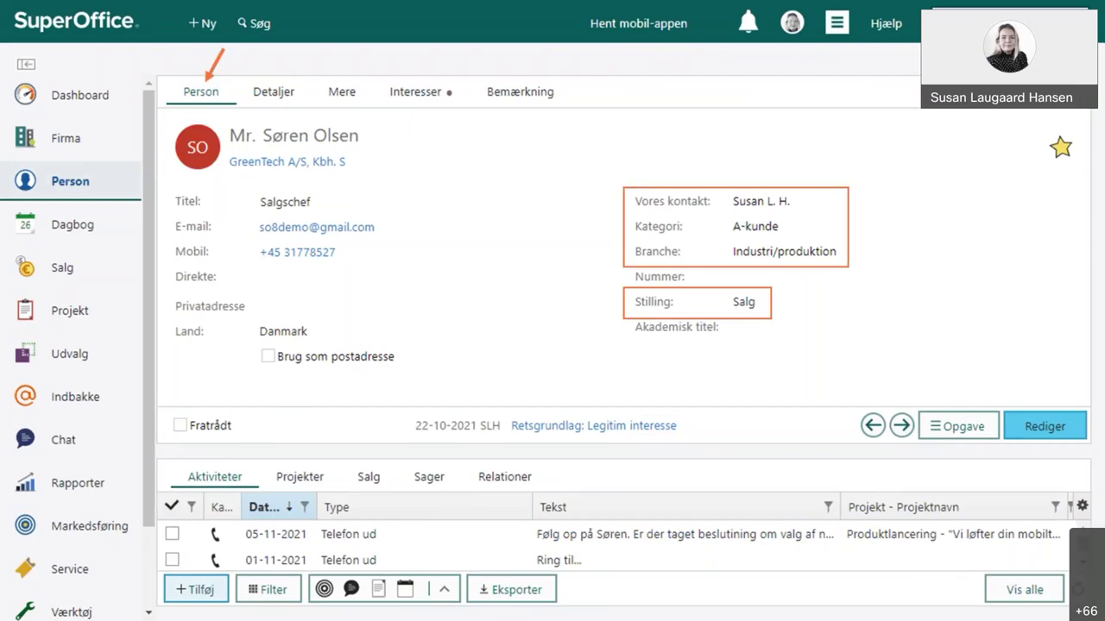
{"action": "left_click", "coordinate": [415, 91]}
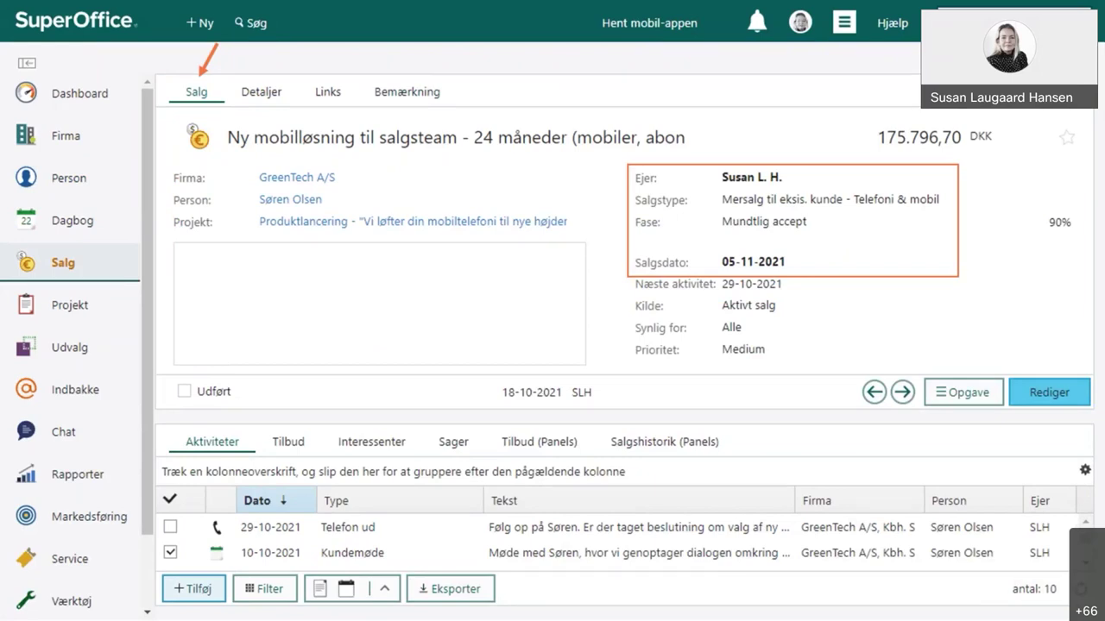
{"action": "key", "text": "Right"}
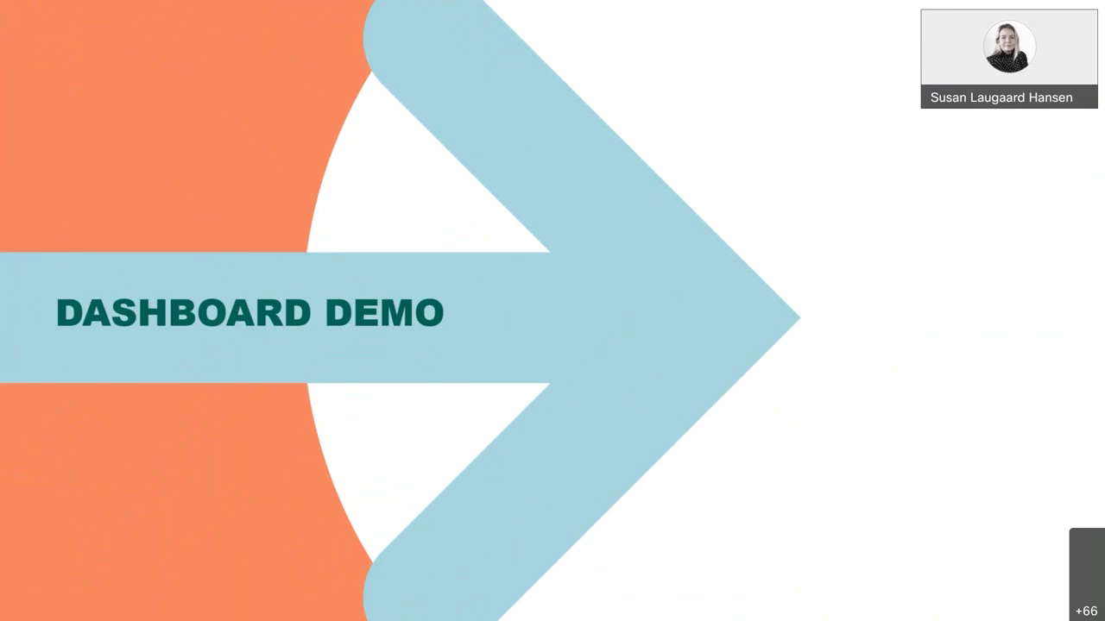
- Switch to SuperOffice CRM in the browser, show it full screen and open Indstillinger og vedligeholdelse
{"action": "key", "text": "alt+Tab"}
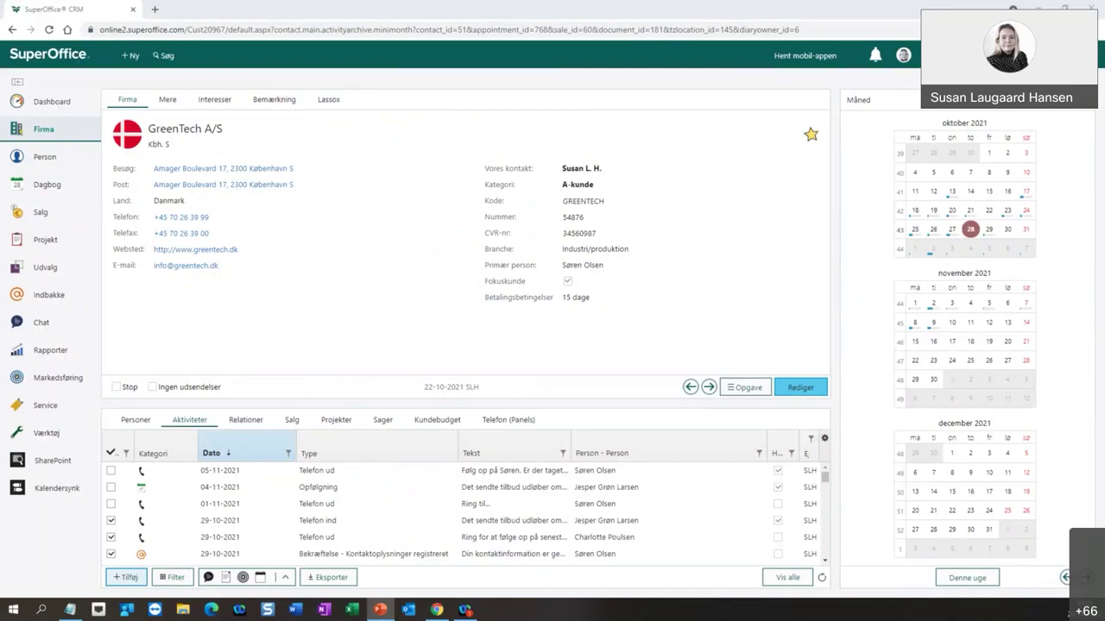
{"action": "left_click", "coordinate": [735, 196]}
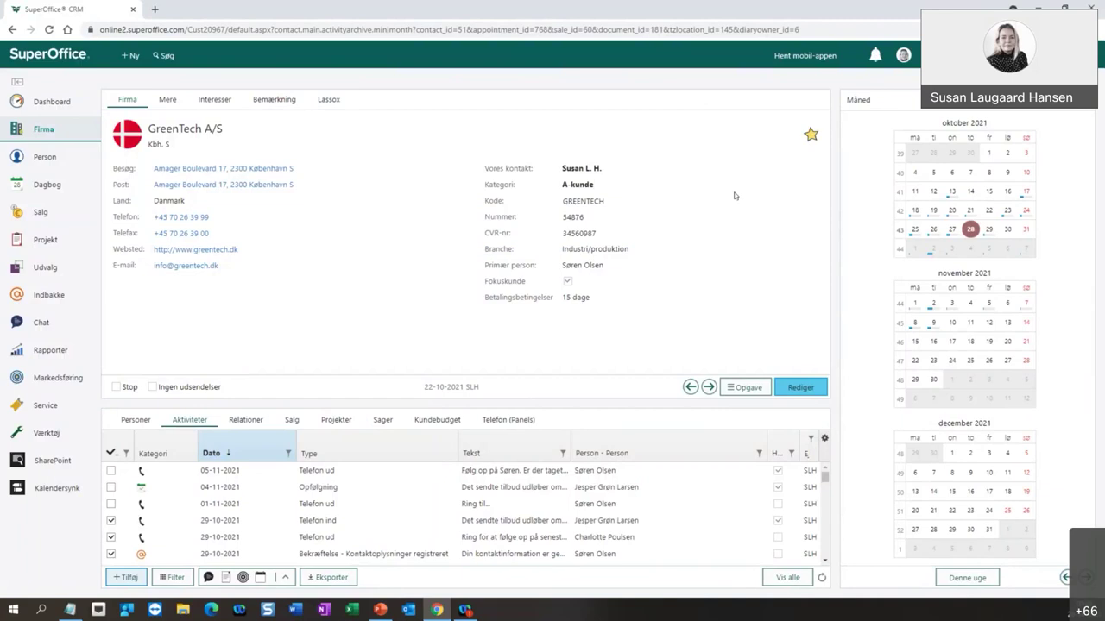
{"action": "key", "text": "F11"}
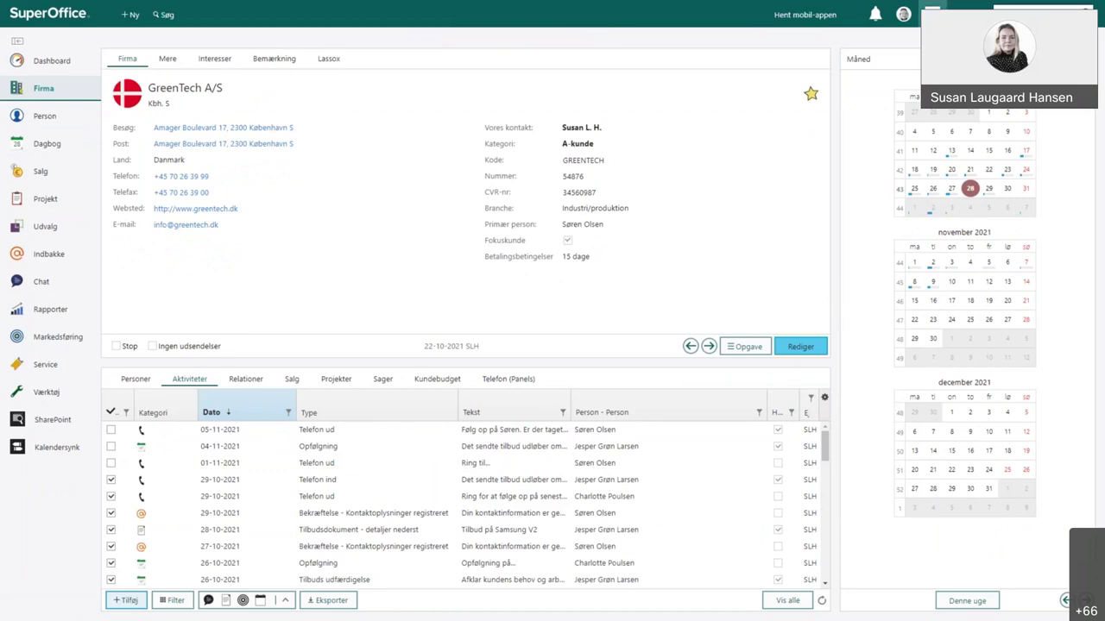
{"action": "left_click", "coordinate": [932, 14]}
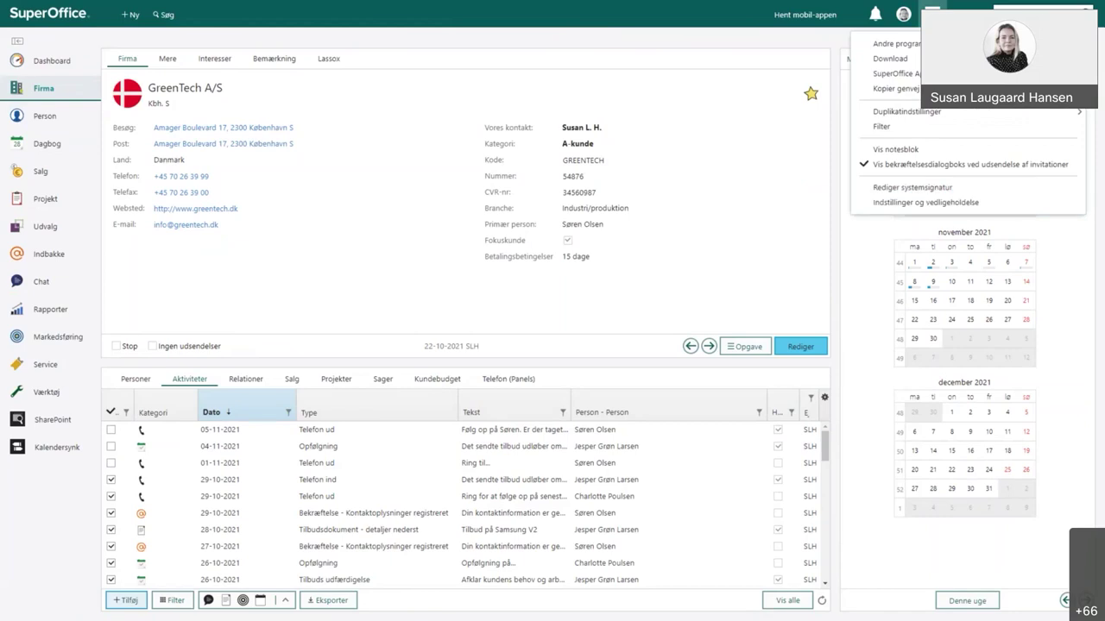
{"action": "left_click", "coordinate": [938, 204]}
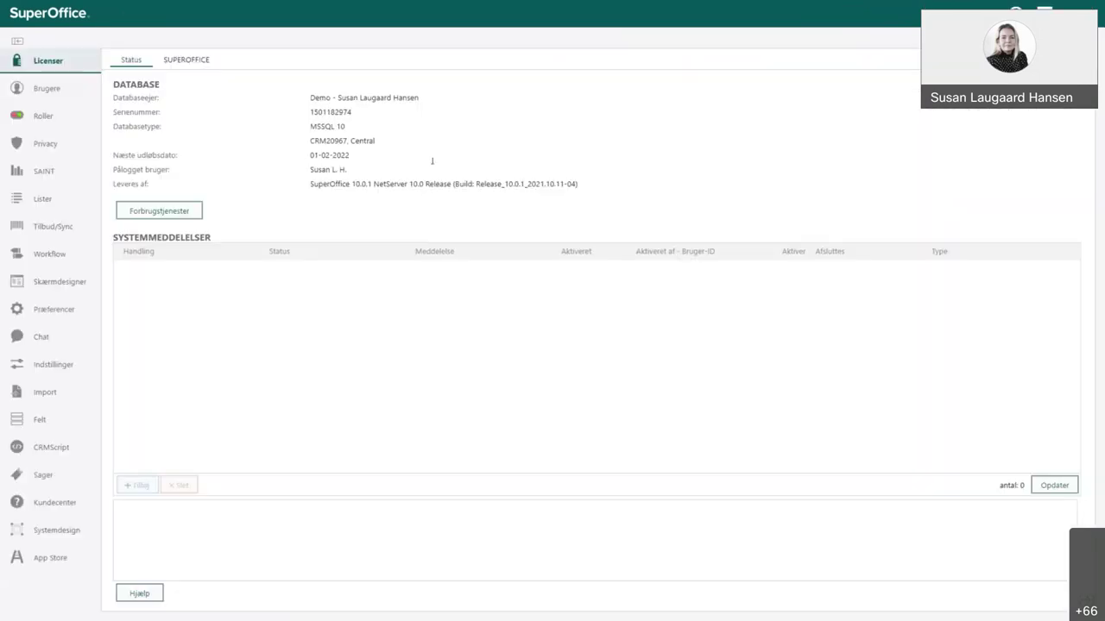
- Examine the roles assigned in the Brugere employee list and the details of the Brugerniveau 1 user with the SalesPREM plan
{"action": "left_click", "coordinate": [17, 88]}
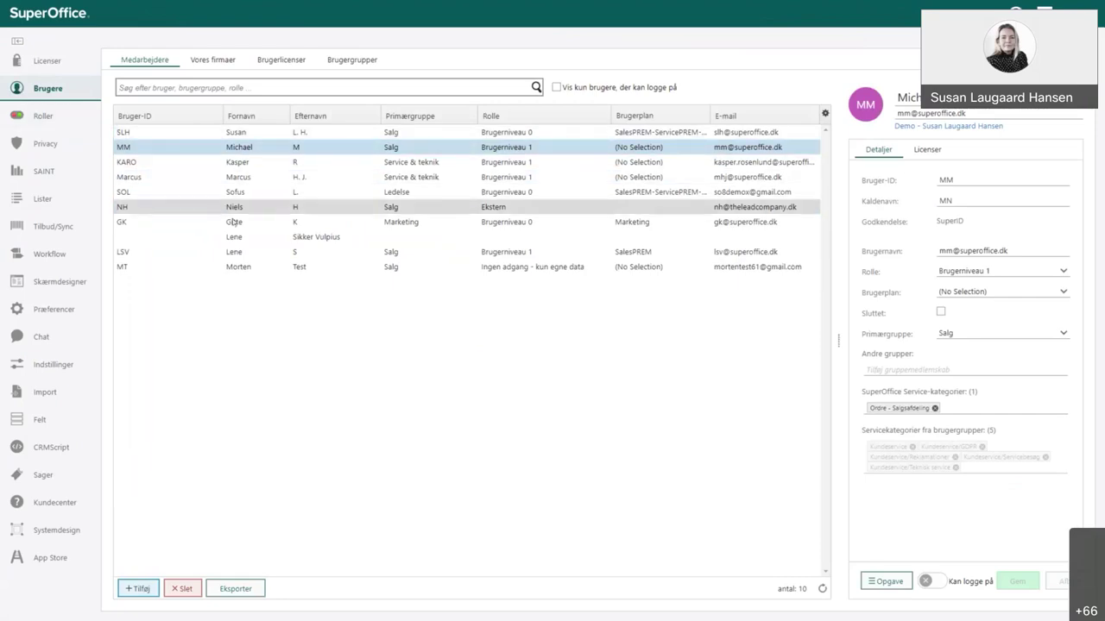
{"action": "mouse_move", "coordinate": [255, 240]}
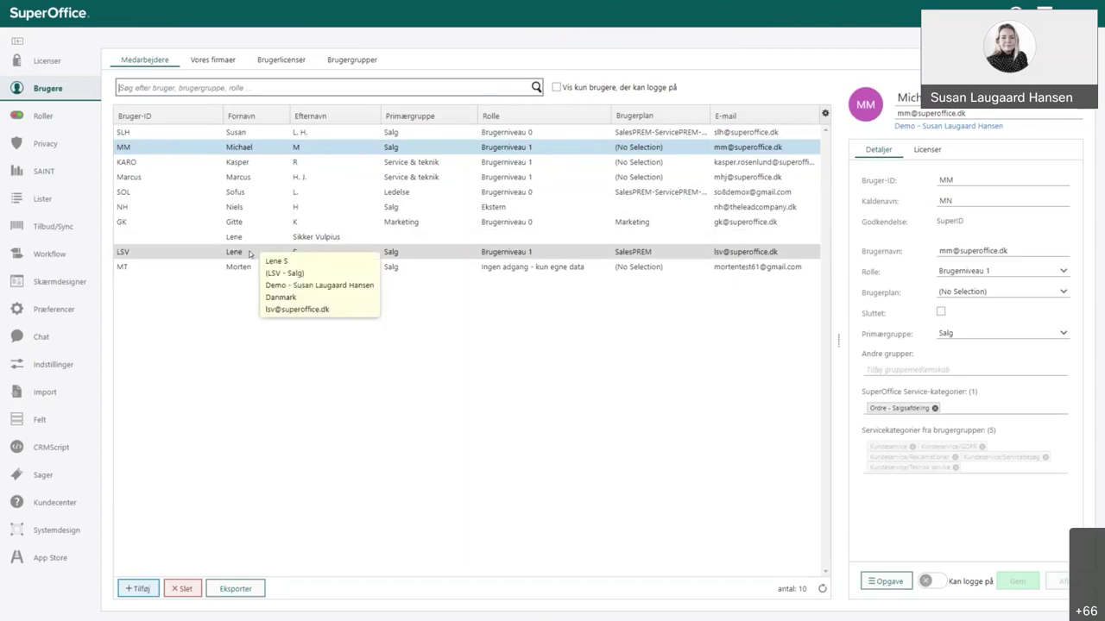
{"action": "left_click", "coordinate": [250, 251]}
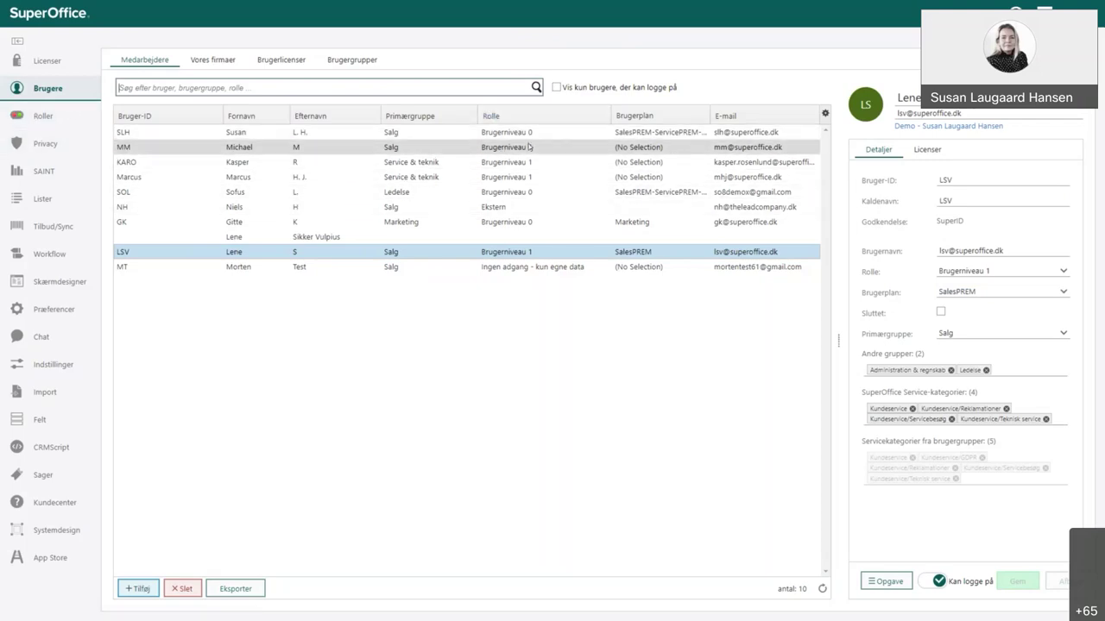
{"action": "mouse_move", "coordinate": [545, 138]}
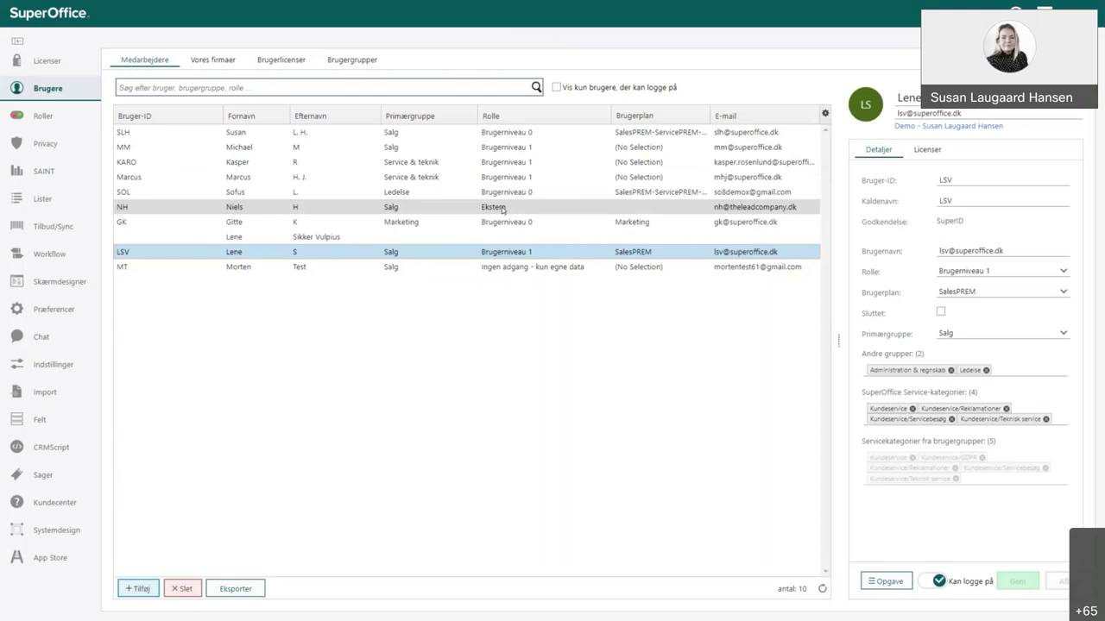
- Check the functional rights of the Brugerniveau 0 role for Dashboardadministrator
{"action": "left_click", "coordinate": [18, 120]}
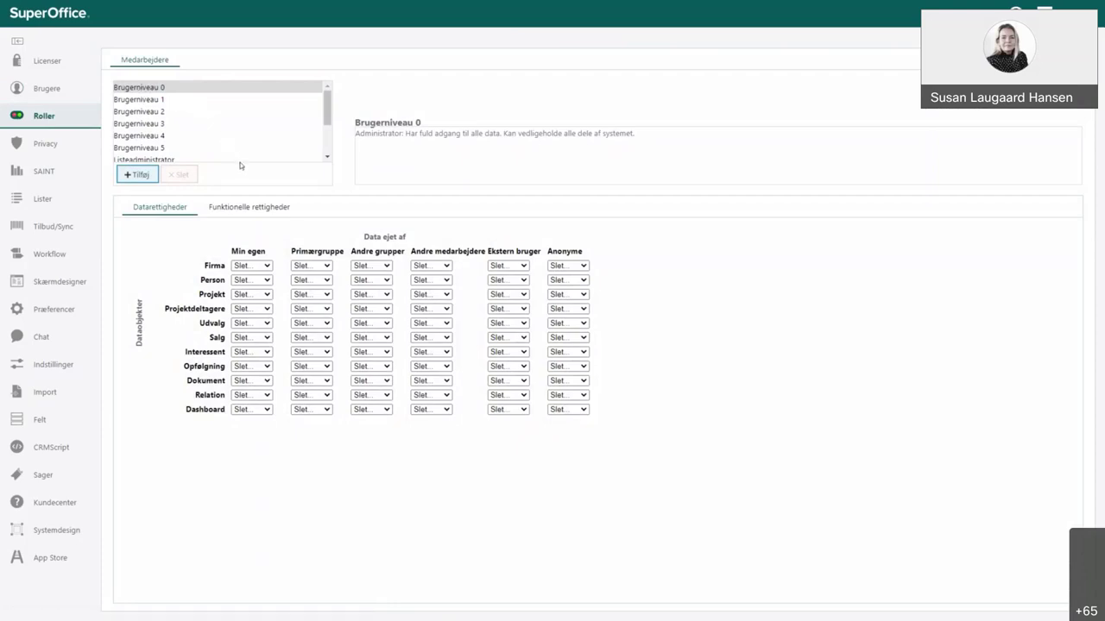
{"action": "left_click", "coordinate": [251, 207]}
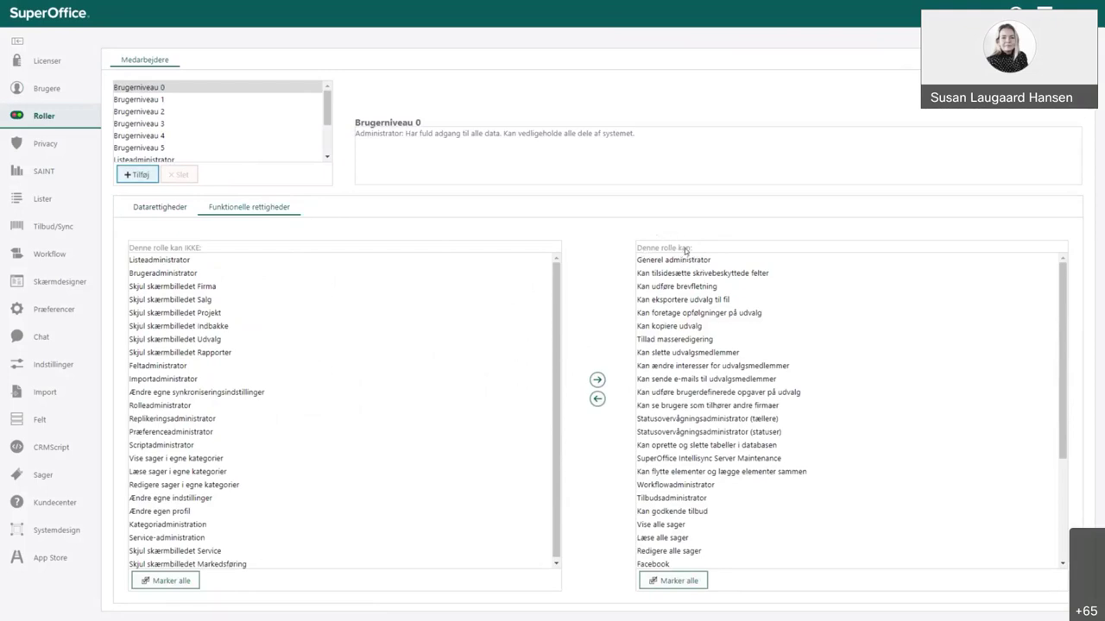
{"action": "scroll", "coordinate": [691, 259], "scroll_direction": "down", "scroll_amount": 2}
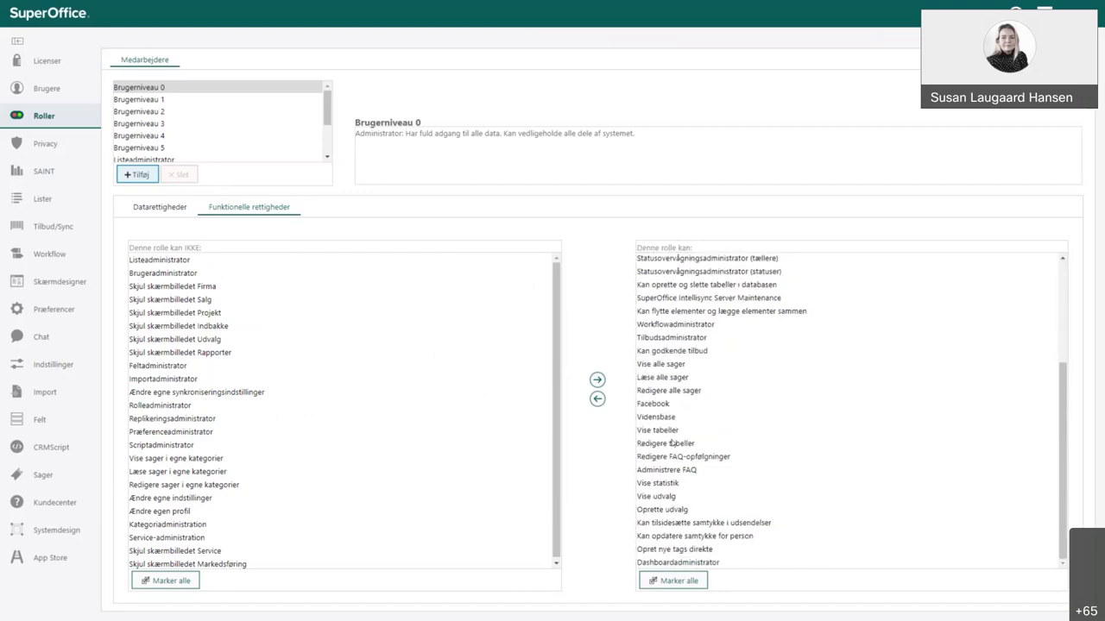
{"action": "left_click", "coordinate": [681, 562]}
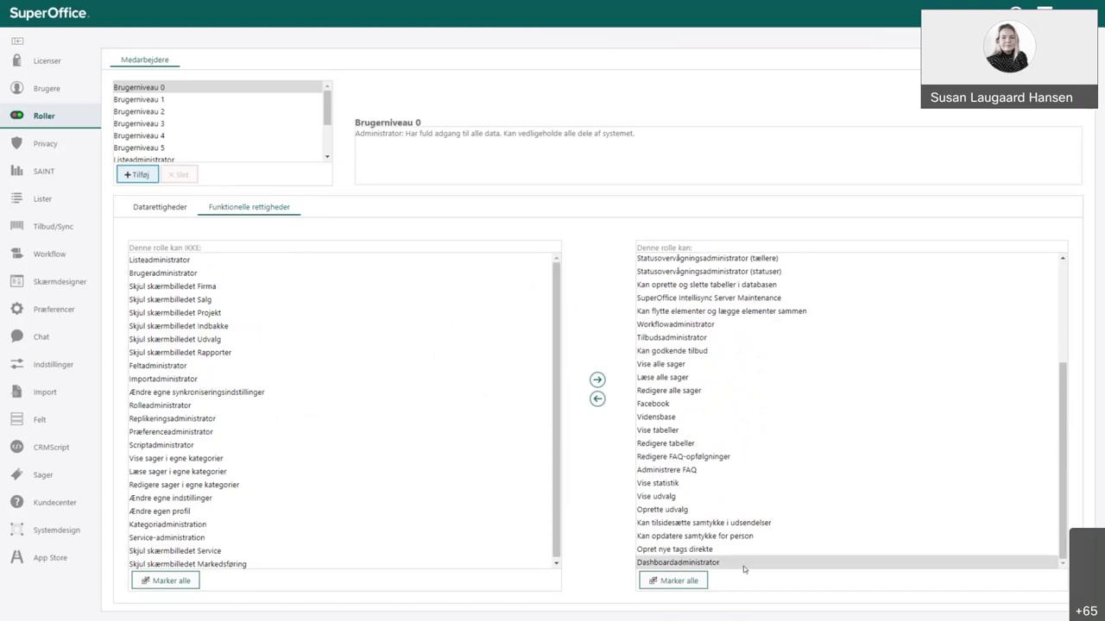
{"action": "mouse_move", "coordinate": [743, 566]}
- Check where Dashboardadministrator is listed among the functional rights of the Brugerniveau 3 role
{"action": "left_click", "coordinate": [147, 125]}
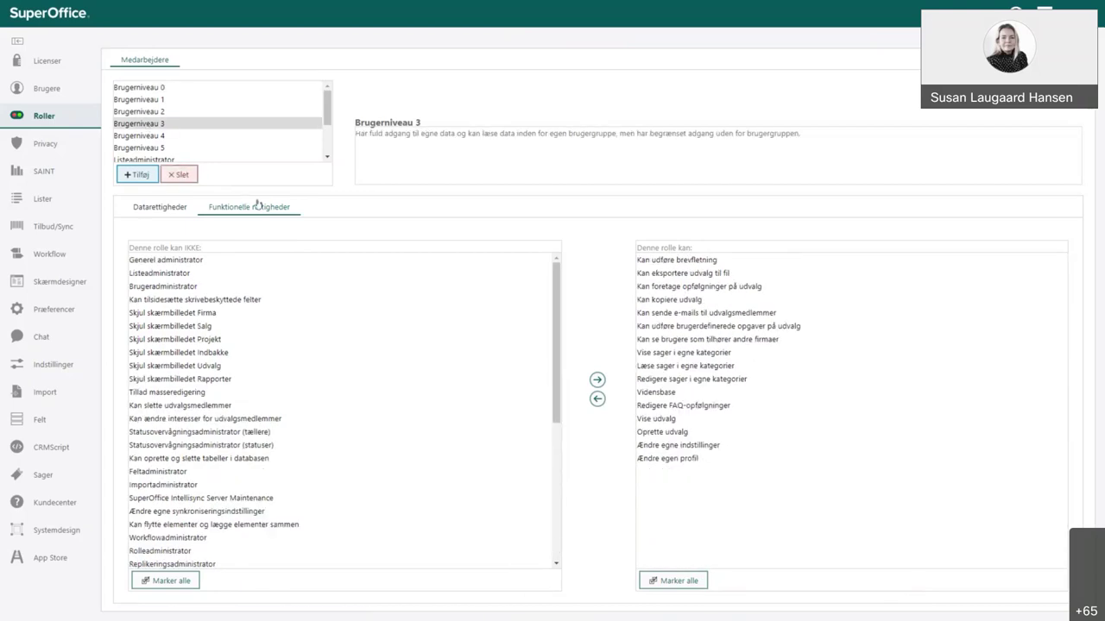
{"action": "scroll", "coordinate": [228, 362], "scroll_direction": "down", "scroll_amount": 5}
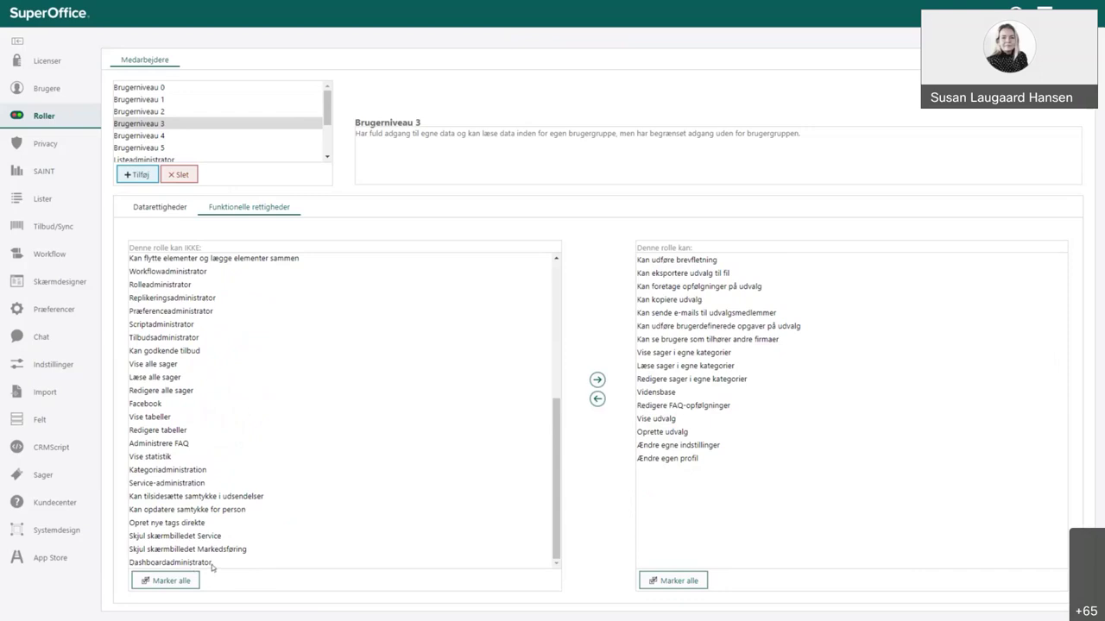
{"action": "mouse_move", "coordinate": [212, 566]}
{"action": "left_click", "coordinate": [208, 563]}
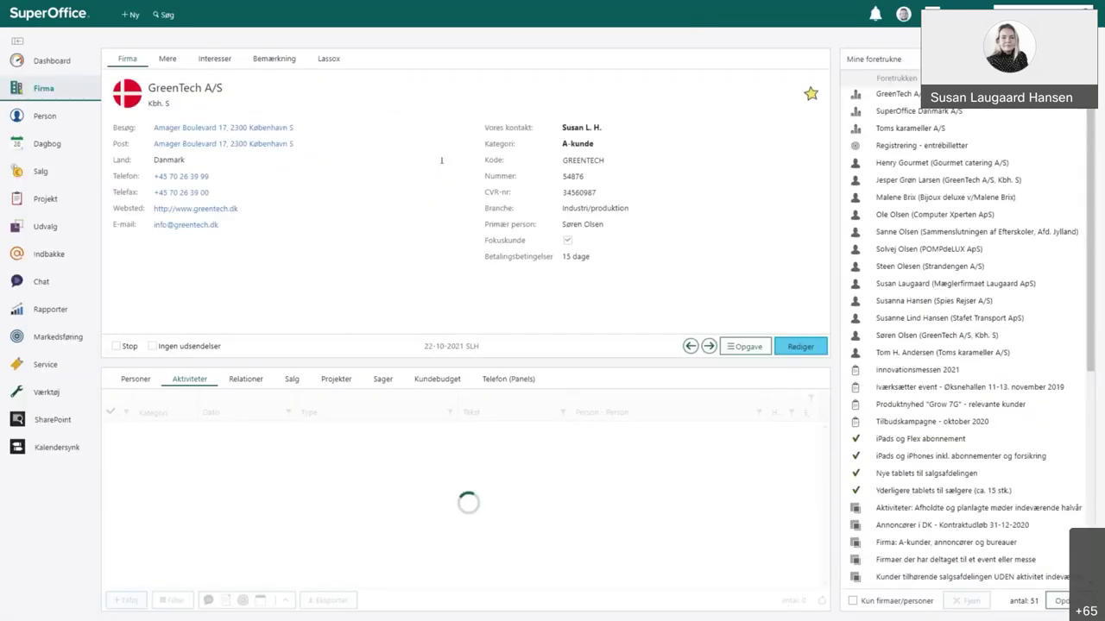
- Open the Dashboard screen and search the dashboards for "overblik"
{"action": "left_click", "coordinate": [16, 60]}
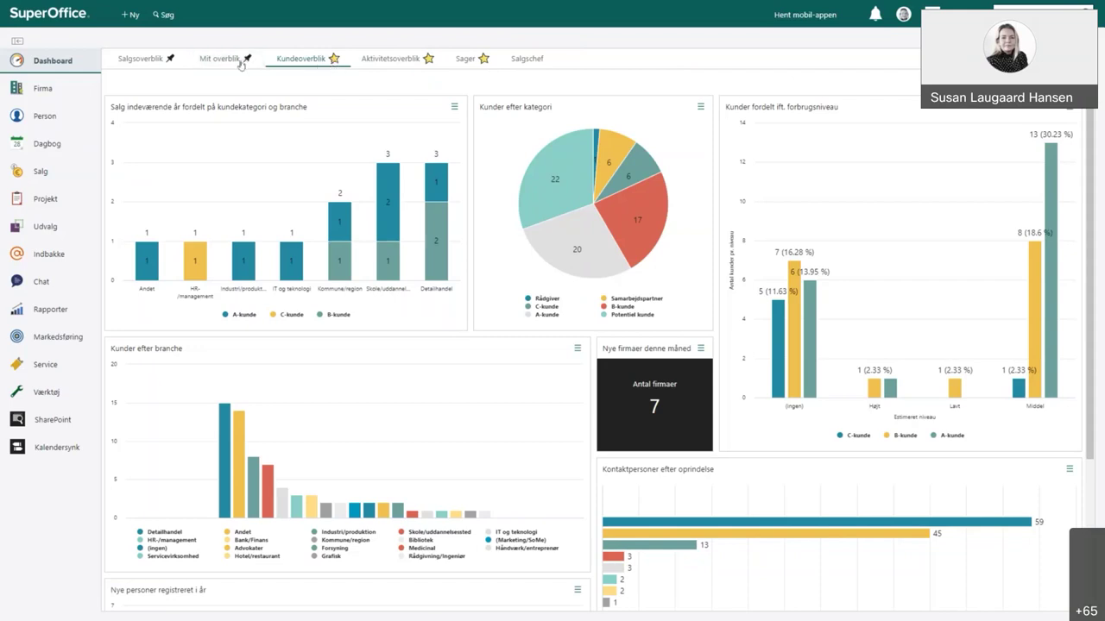
{"action": "left_click", "coordinate": [59, 63]}
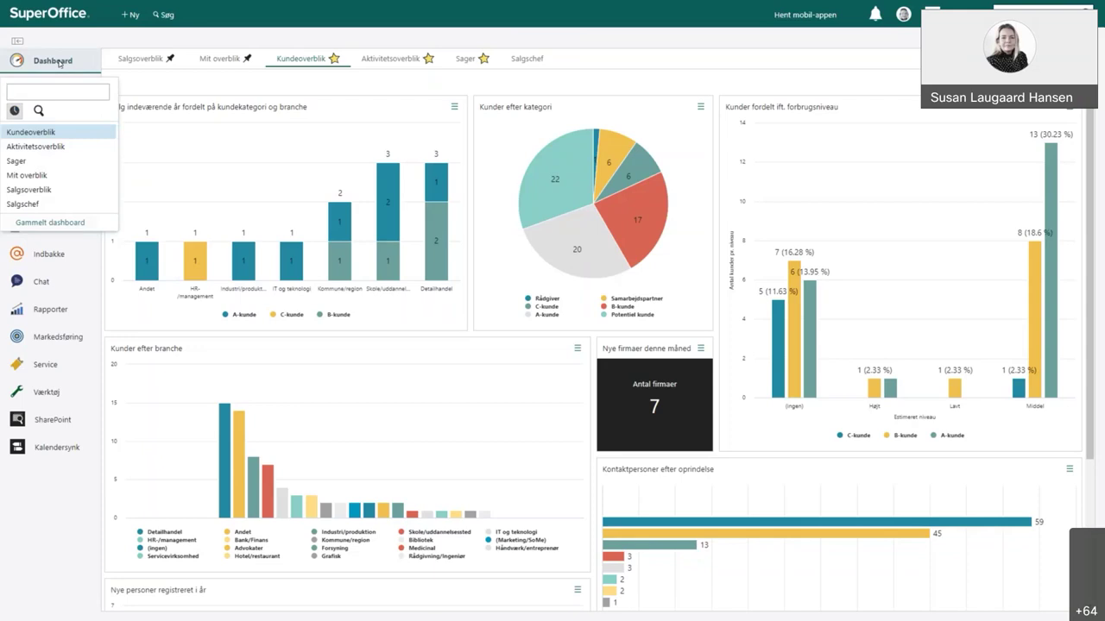
{"action": "type", "text": "overblik"}
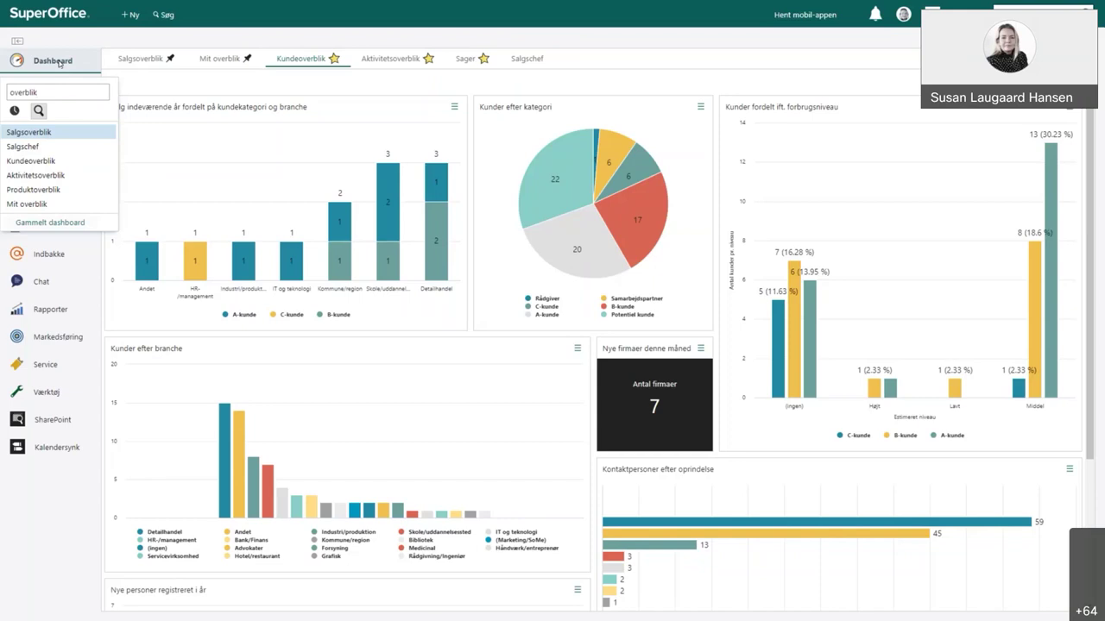
- View Kundeoverblik in the old dashboard (Gammelt dashboard) and return to the new dashboard
{"action": "left_click", "coordinate": [53, 223]}
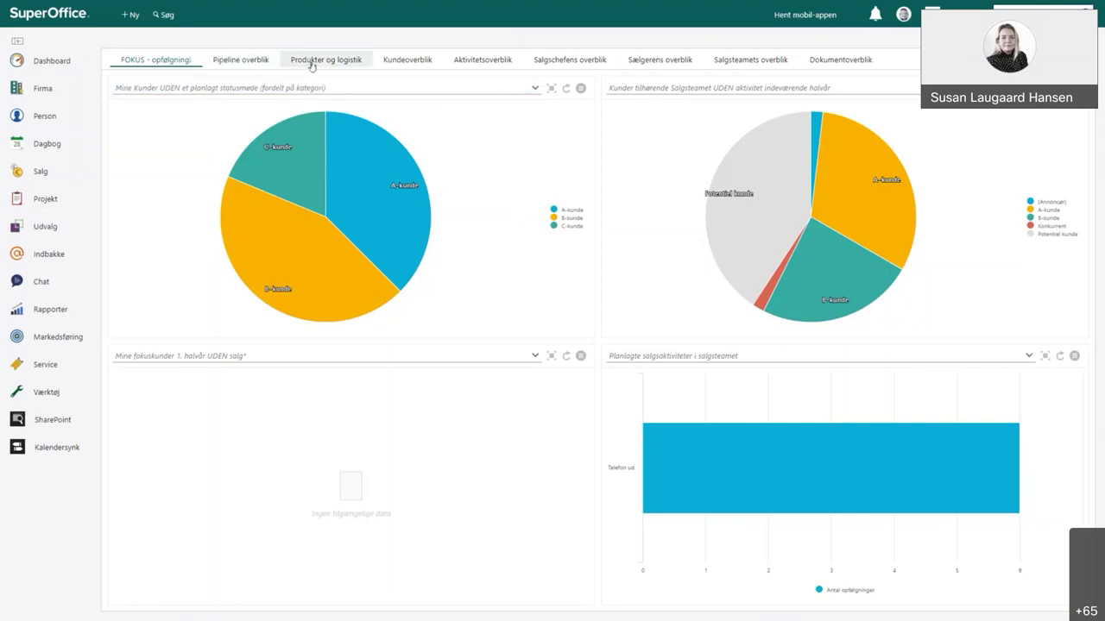
{"action": "left_click", "coordinate": [400, 60]}
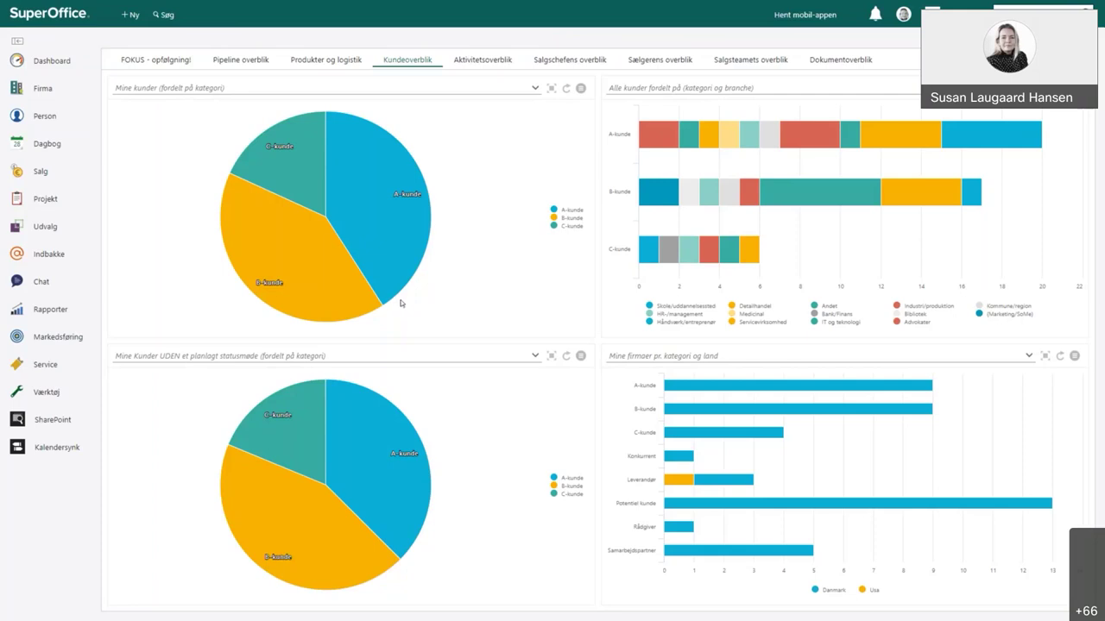
{"action": "left_click", "coordinate": [17, 60]}
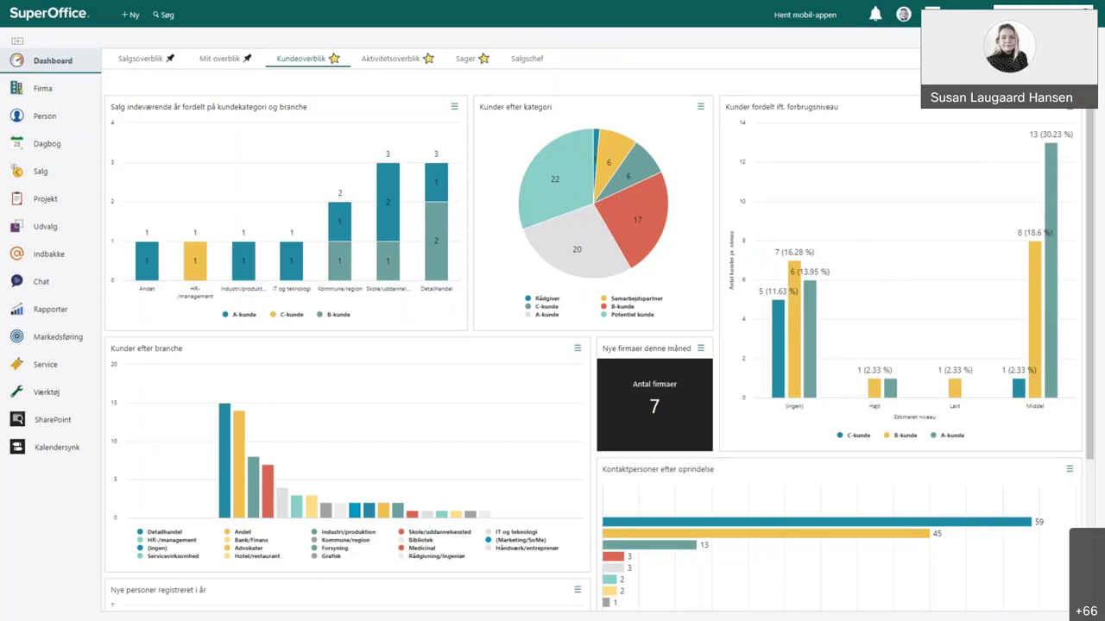
- Start a new dashboard named "Overblik" and add the English name translation "Overview"
{"action": "left_click", "coordinate": [1083, 87]}
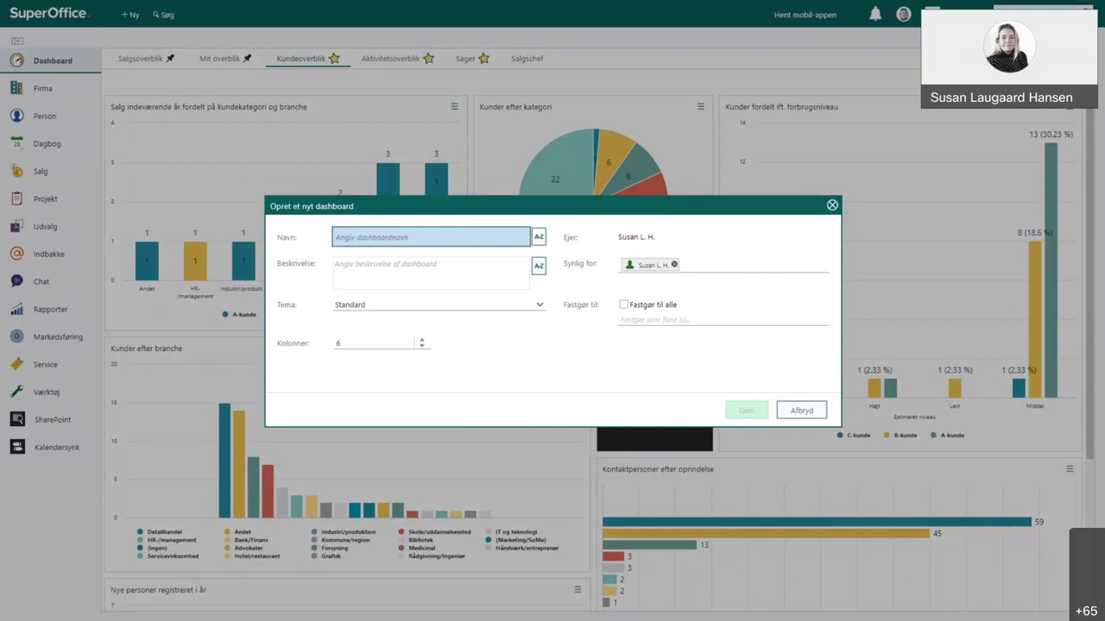
{"action": "type", "text": "Overblik"}
{"action": "left_click", "coordinate": [539, 239]}
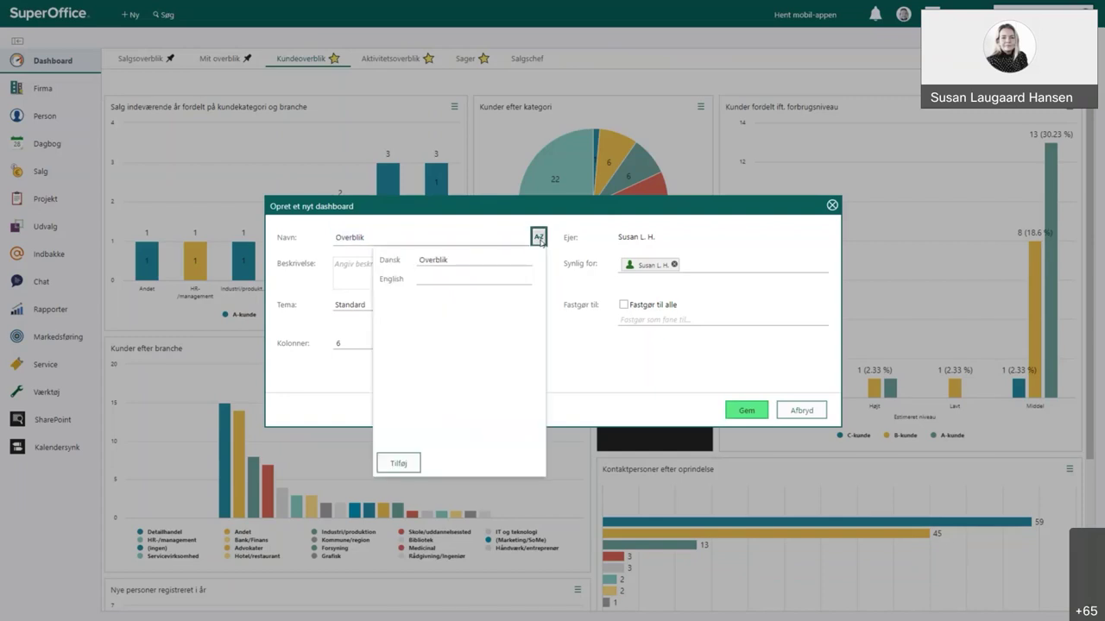
{"action": "left_click", "coordinate": [449, 278]}
{"action": "type", "text": "Overview"}
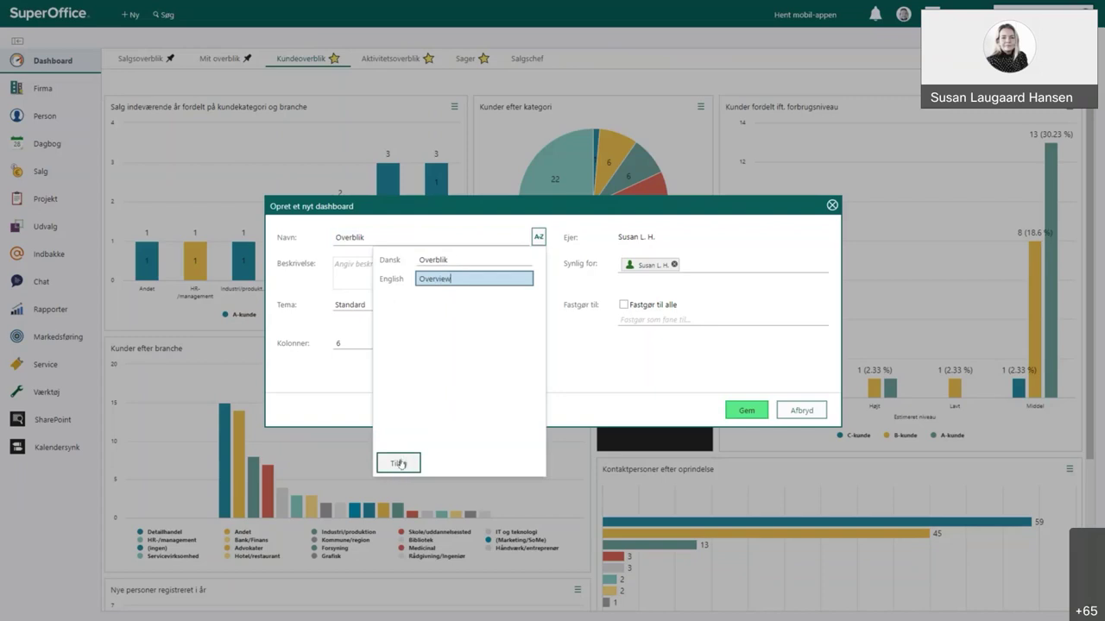
{"action": "left_click", "coordinate": [450, 213]}
{"action": "left_click", "coordinate": [351, 237]}
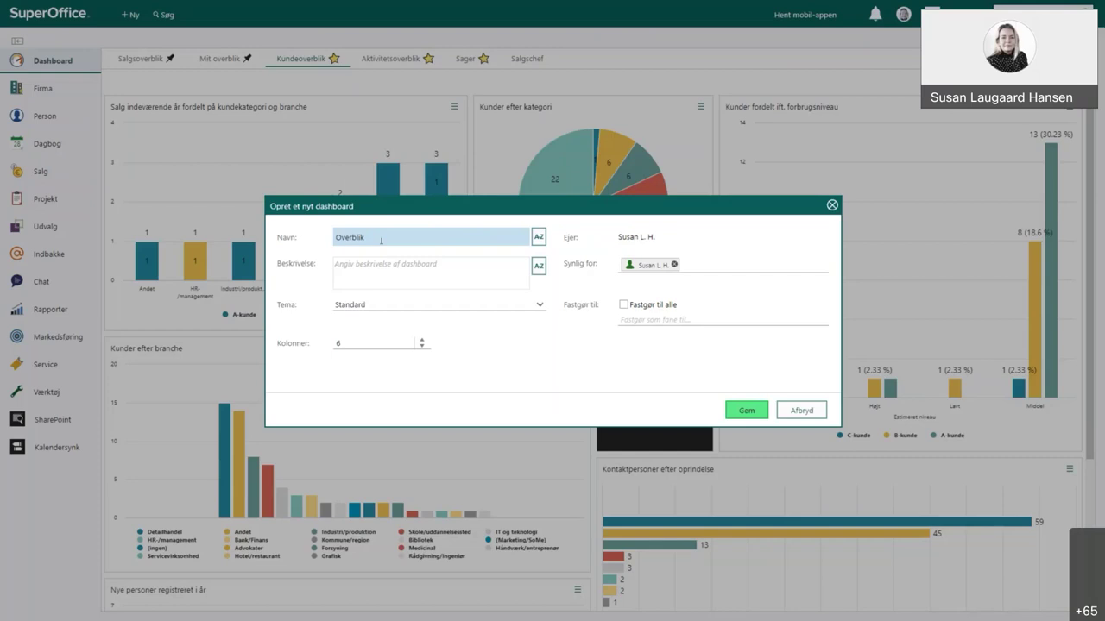
- Review the theme choices, keep Standard, and set the new dashboard's number of columns to 8
{"action": "left_click", "coordinate": [385, 264]}
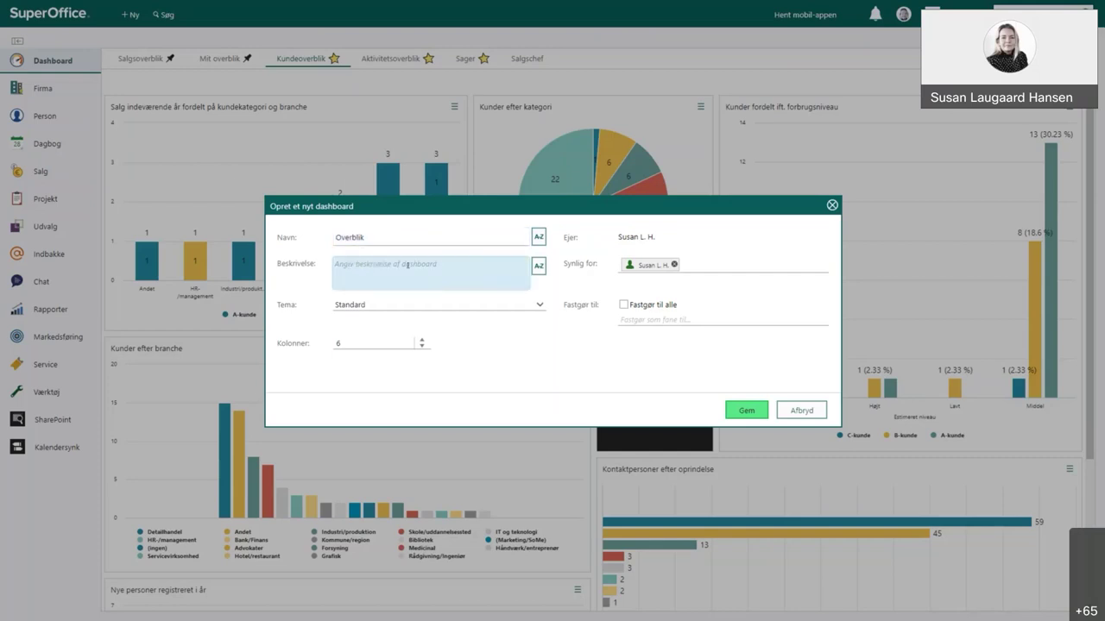
{"action": "left_click", "coordinate": [402, 304]}
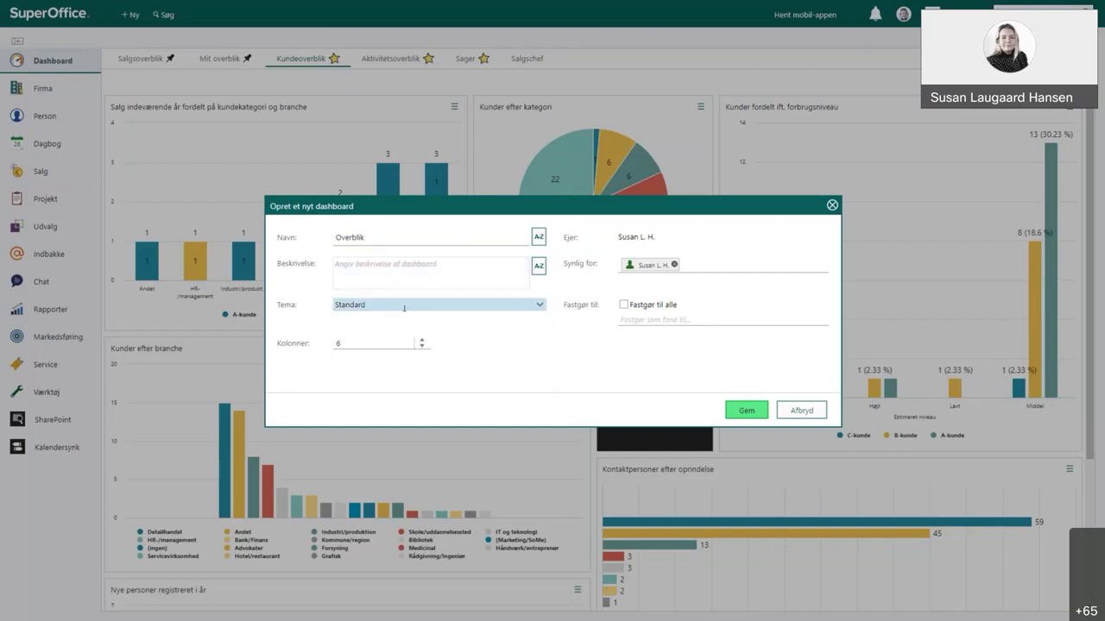
{"action": "left_click", "coordinate": [401, 305]}
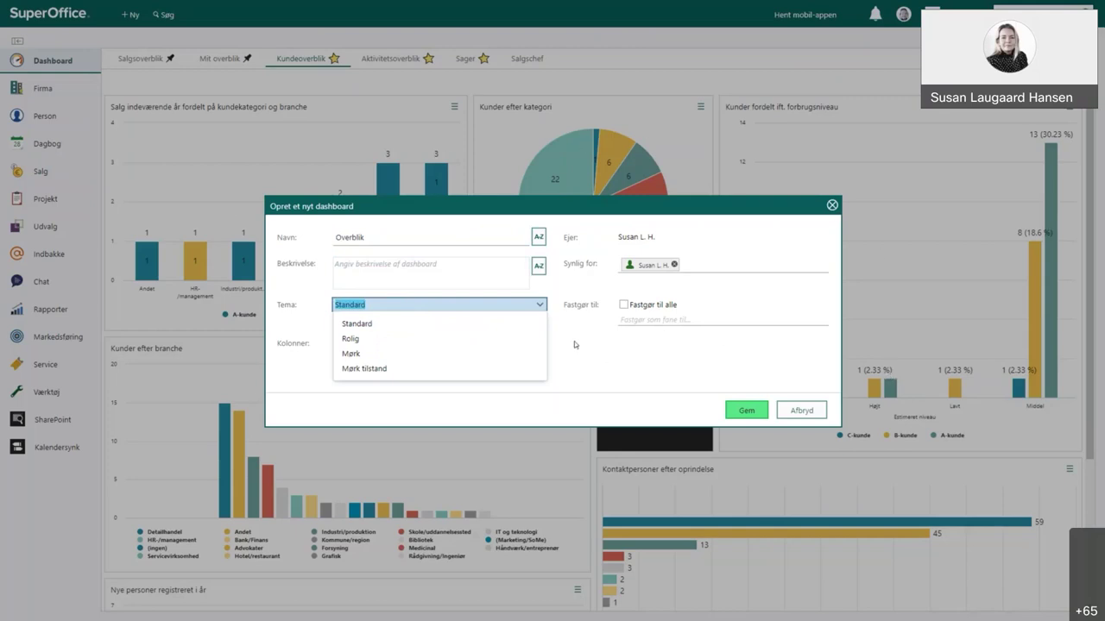
{"action": "left_click", "coordinate": [386, 304]}
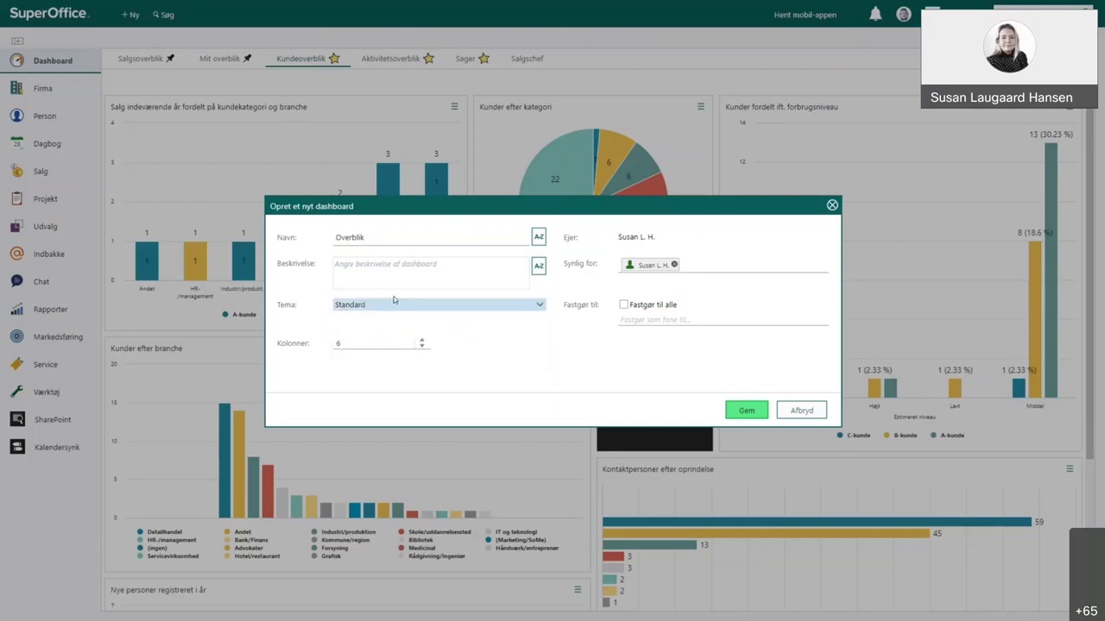
{"action": "left_click", "coordinate": [407, 343]}
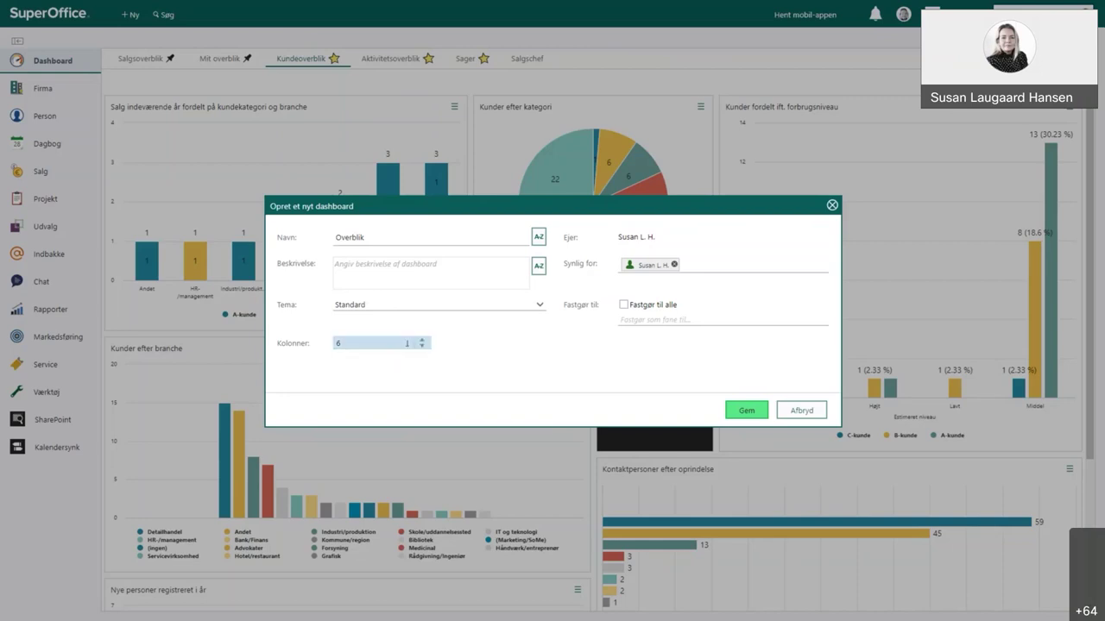
{"action": "left_click", "coordinate": [422, 340]}
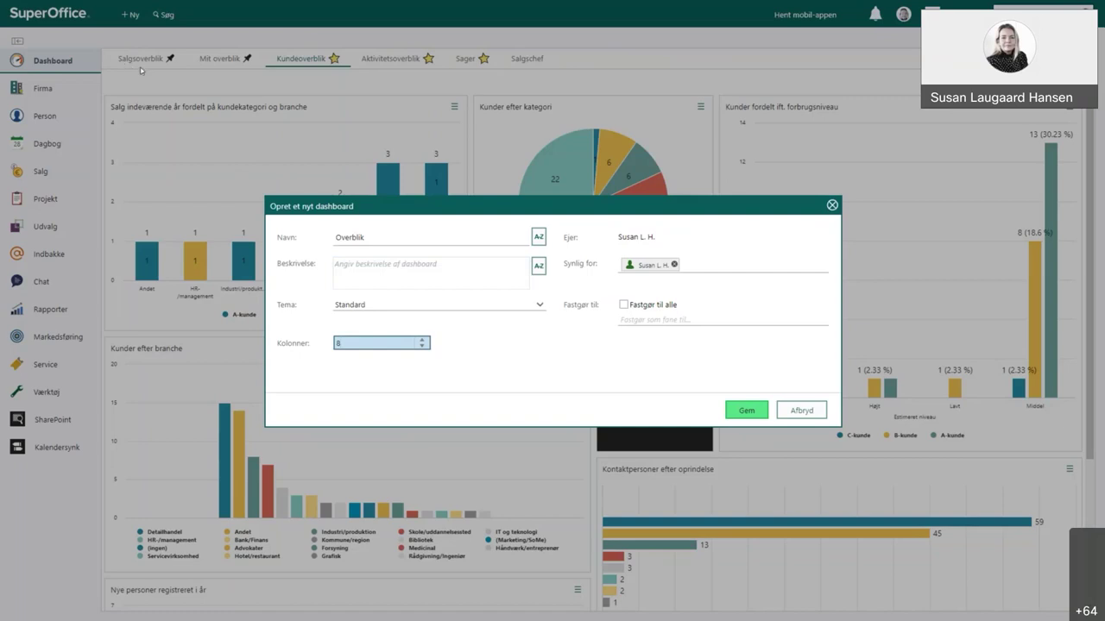
- Make the dashboard visible only to its owner, one other member of the Salg group and the member of the Ledelse group
{"action": "left_click", "coordinate": [701, 267]}
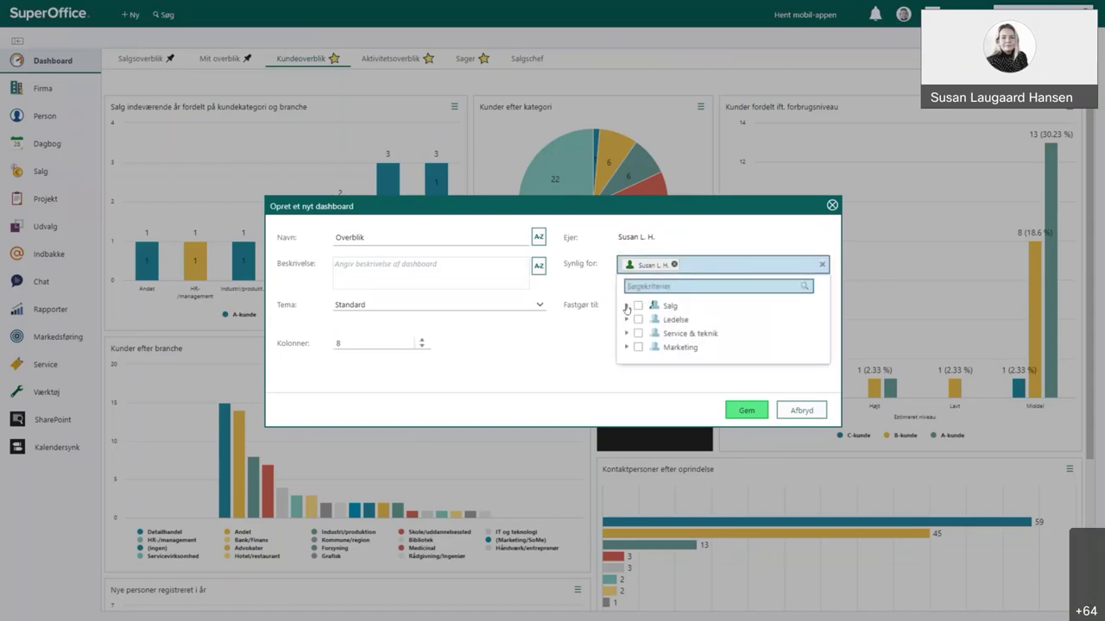
{"action": "left_click", "coordinate": [626, 306]}
{"action": "left_click", "coordinate": [626, 375]}
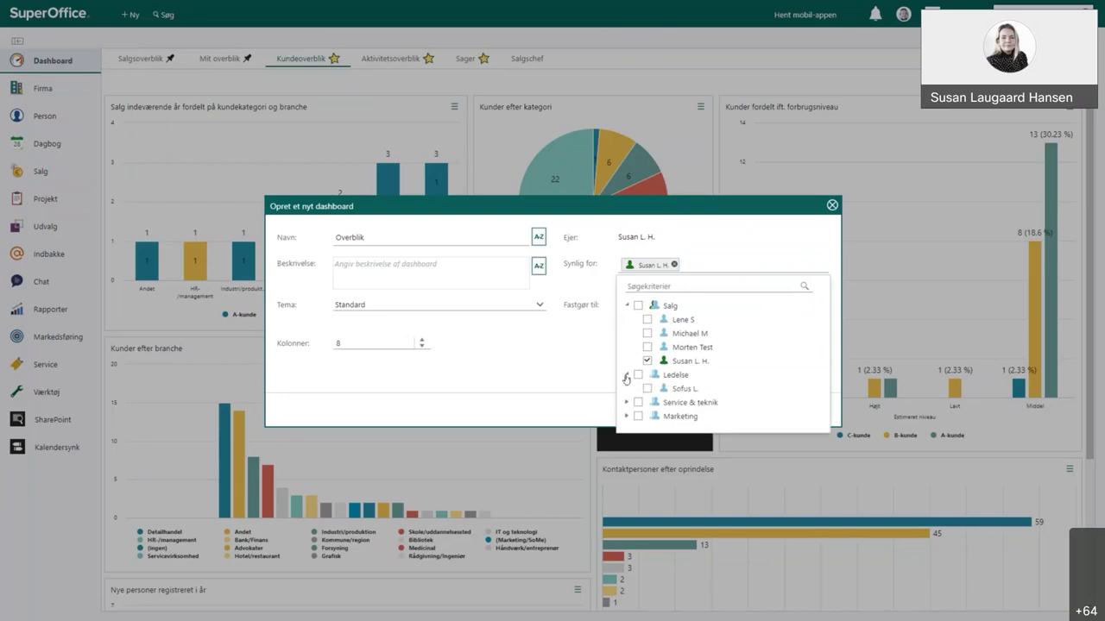
{"action": "left_click", "coordinate": [638, 306]}
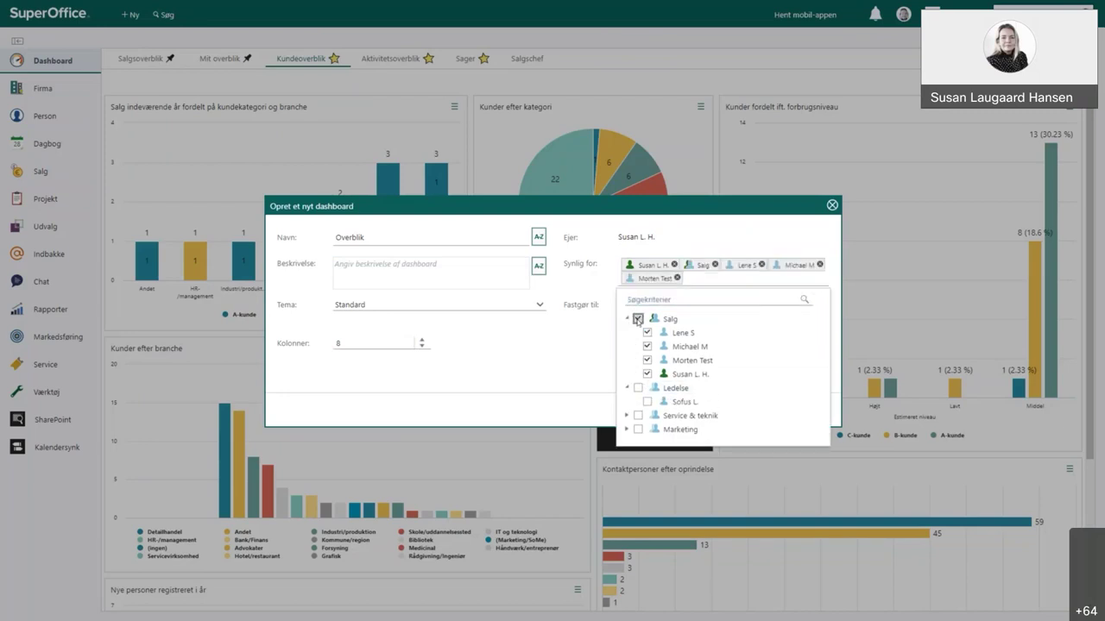
{"action": "left_click", "coordinate": [637, 318]}
{"action": "left_click", "coordinate": [647, 331]}
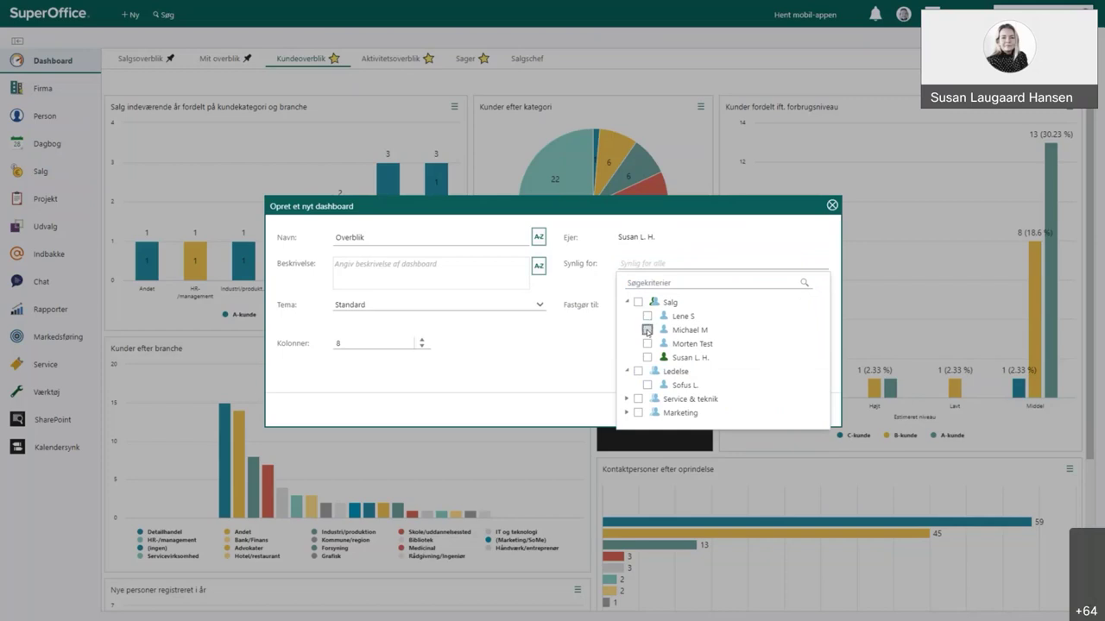
{"action": "left_click", "coordinate": [647, 361]}
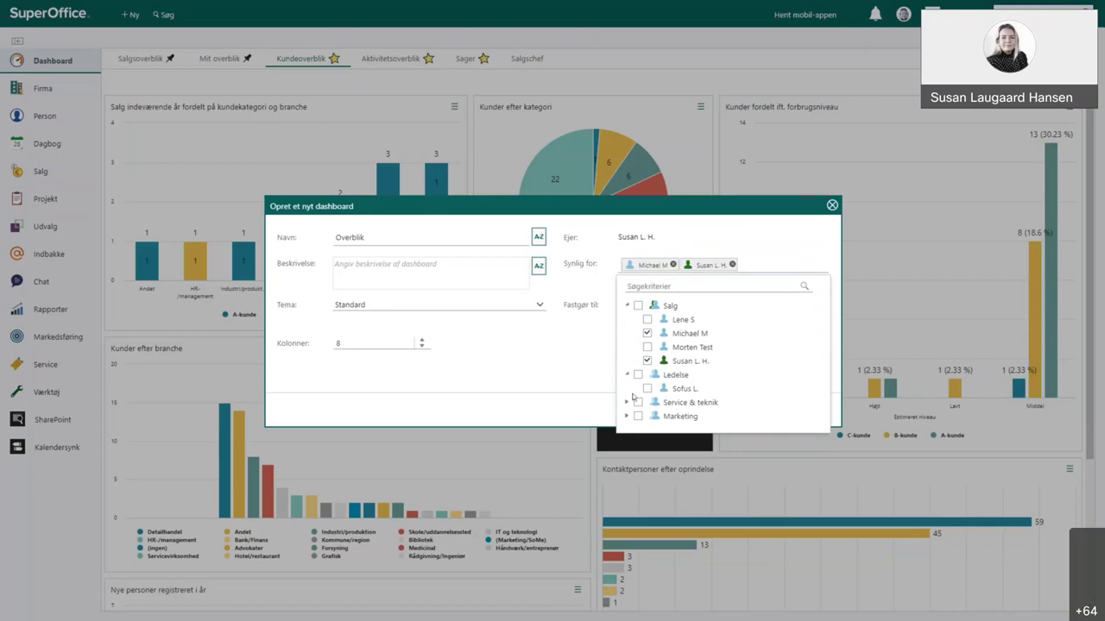
{"action": "left_click", "coordinate": [648, 389]}
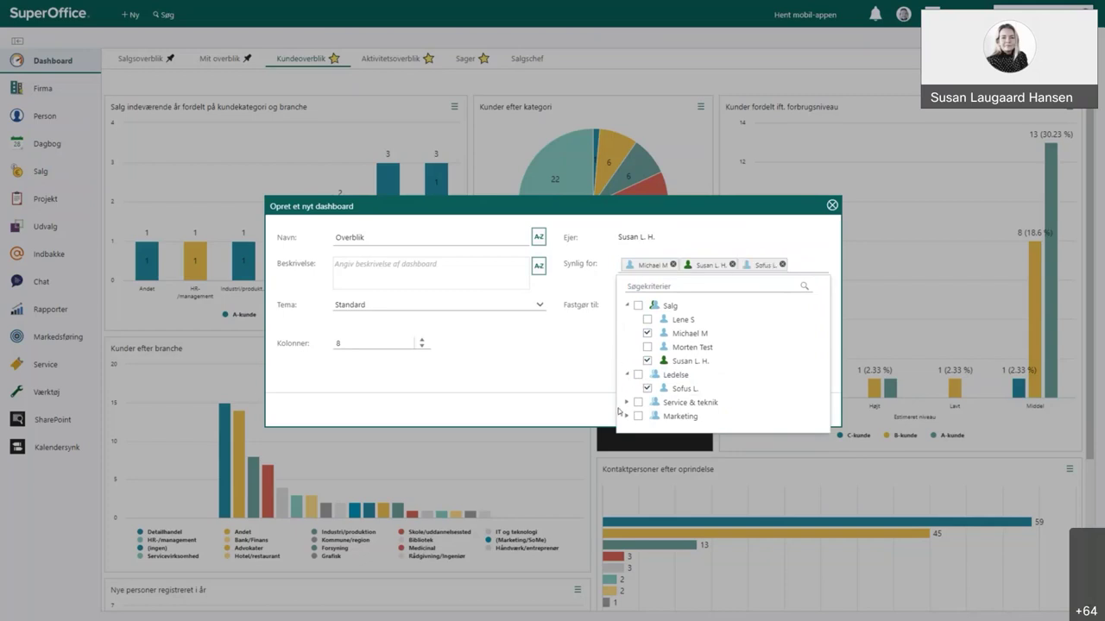
{"action": "left_click", "coordinate": [570, 357]}
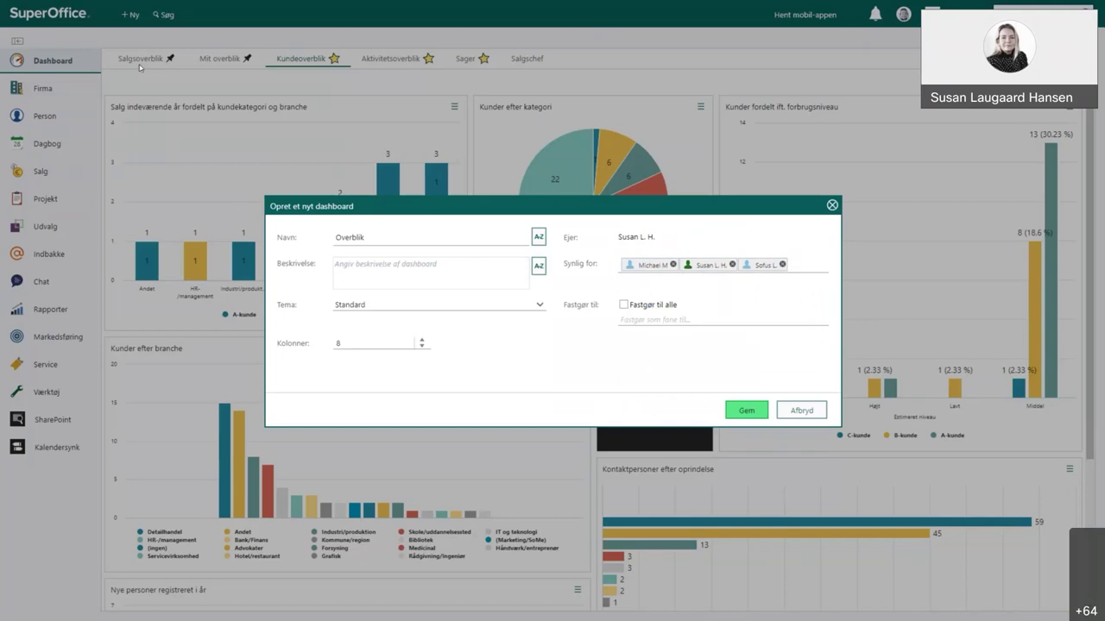
- Pin the dashboard as a tab for its owner and the chosen Salg colleague instead of everyone, and save the dashboard
{"action": "left_click", "coordinate": [624, 306]}
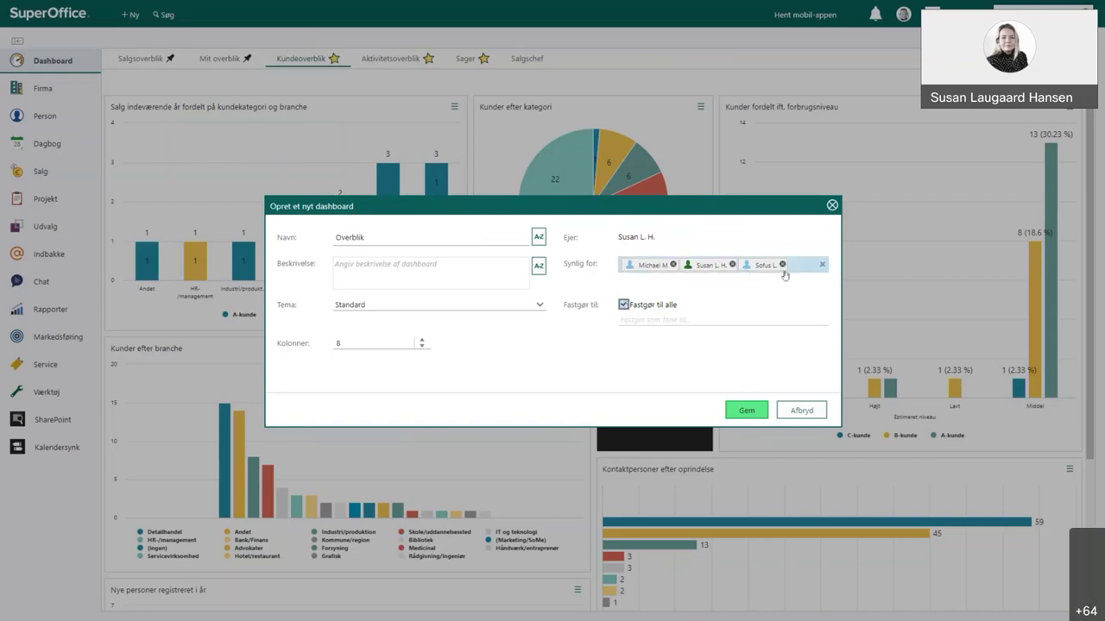
{"action": "left_click", "coordinate": [624, 305]}
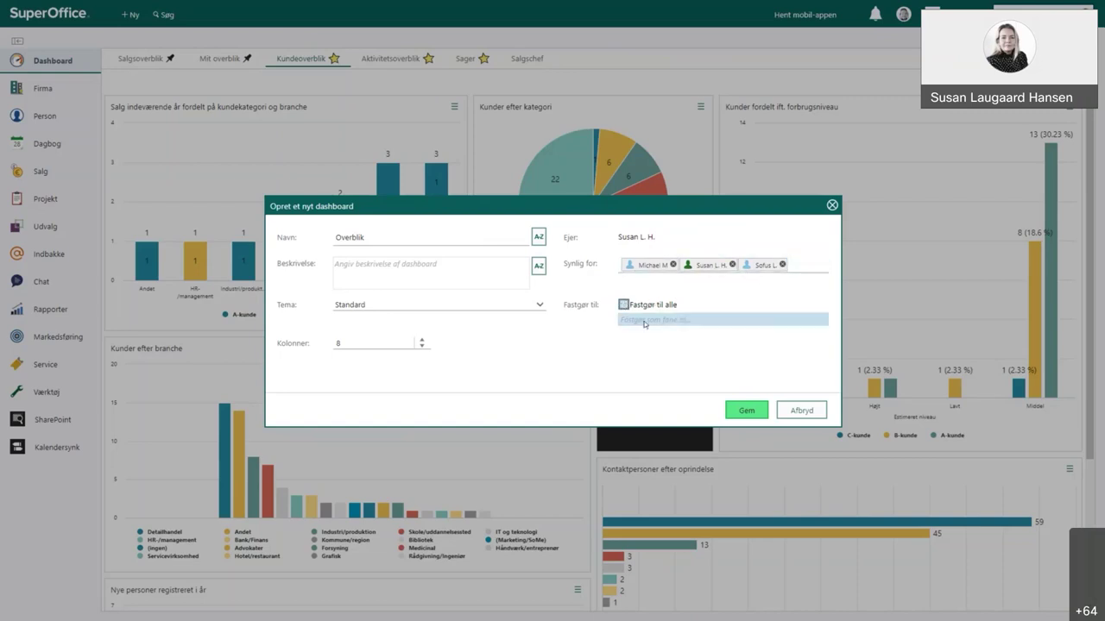
{"action": "left_click", "coordinate": [644, 321]}
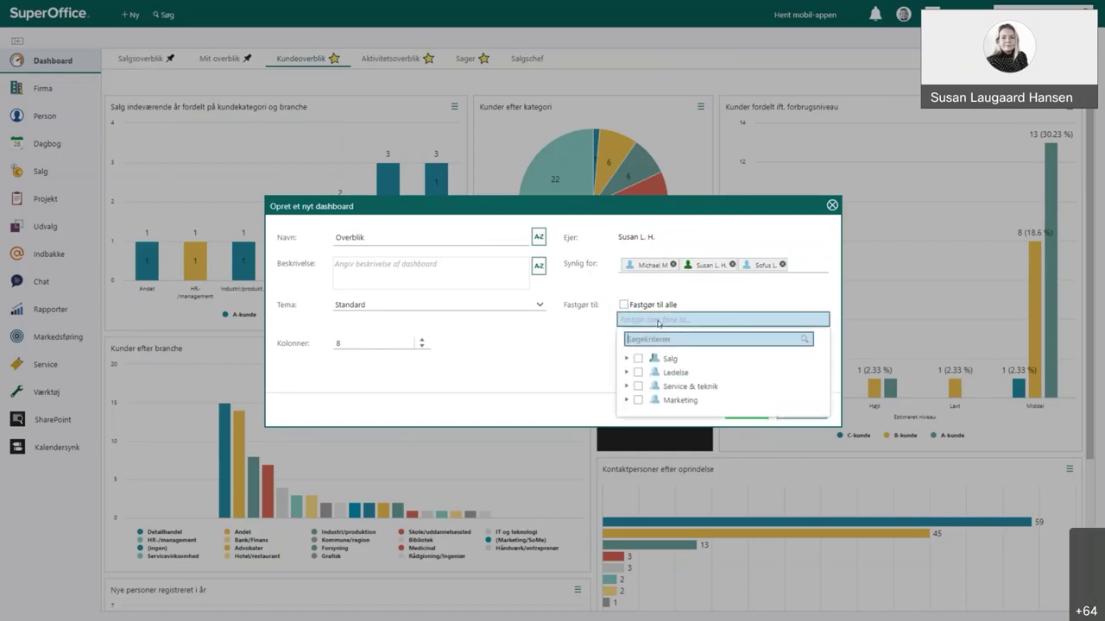
{"action": "left_click", "coordinate": [626, 359]}
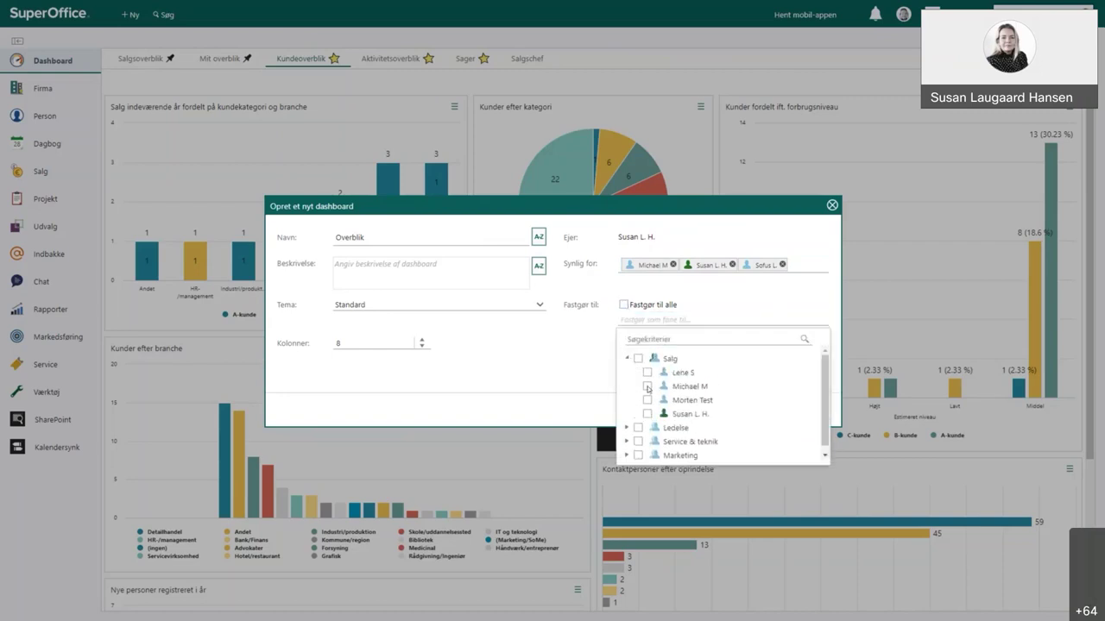
{"action": "left_click", "coordinate": [647, 390]}
{"action": "left_click", "coordinate": [647, 417]}
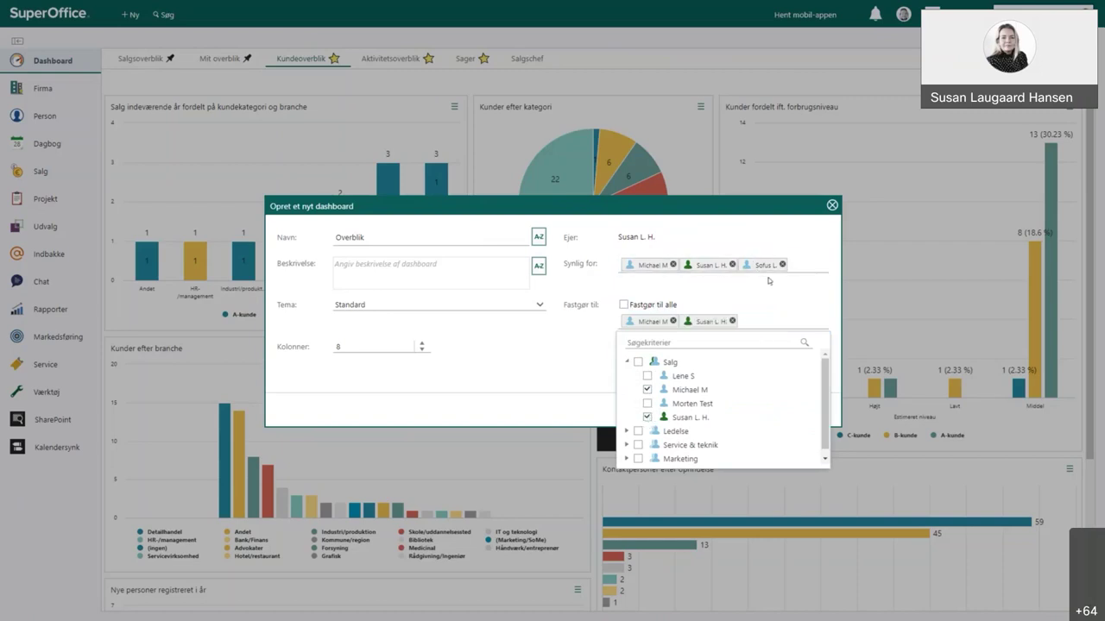
{"action": "left_click", "coordinate": [652, 285]}
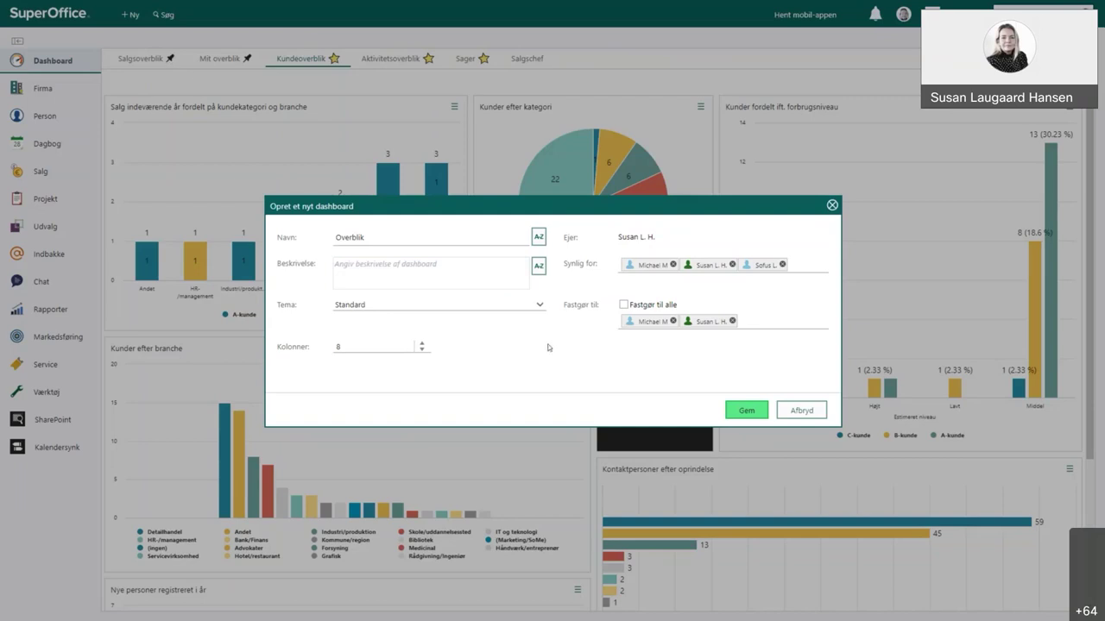
{"action": "left_click", "coordinate": [750, 410]}
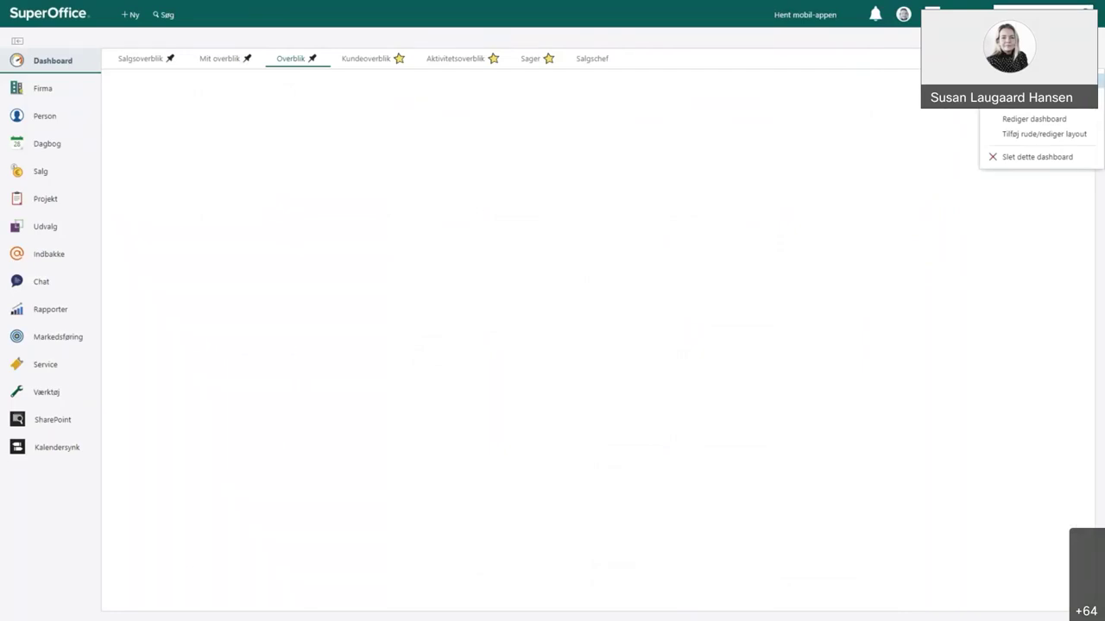
- Change the theme of the Overblik dashboard to Mørk tilstand and save it
{"action": "left_click", "coordinate": [1042, 121]}
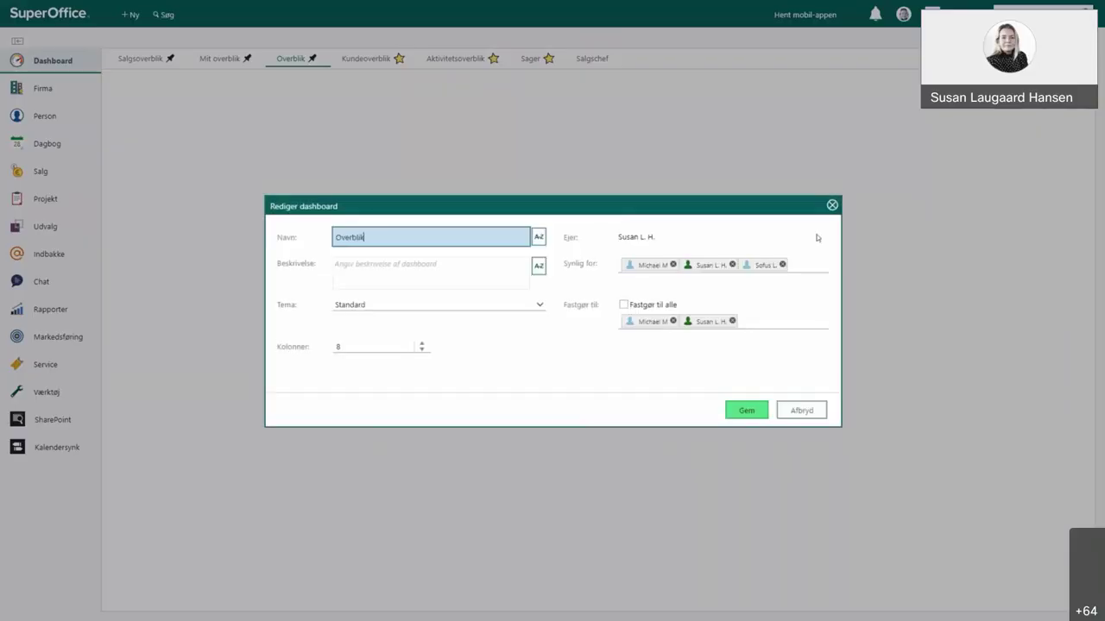
{"action": "left_click", "coordinate": [540, 306]}
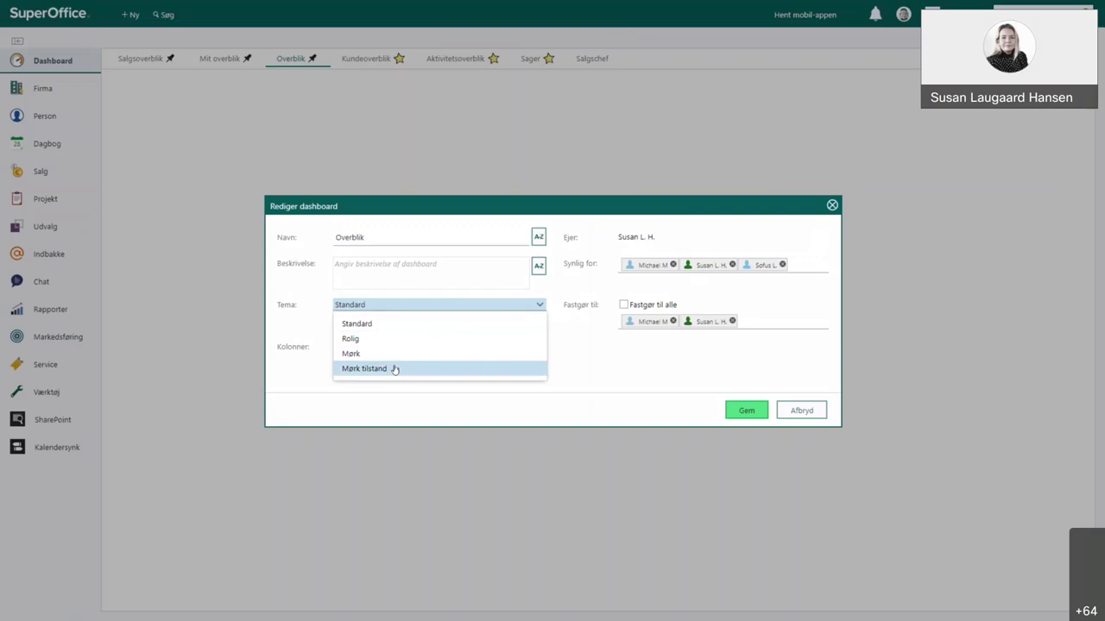
{"action": "left_click", "coordinate": [395, 370]}
{"action": "left_click", "coordinate": [744, 411]}
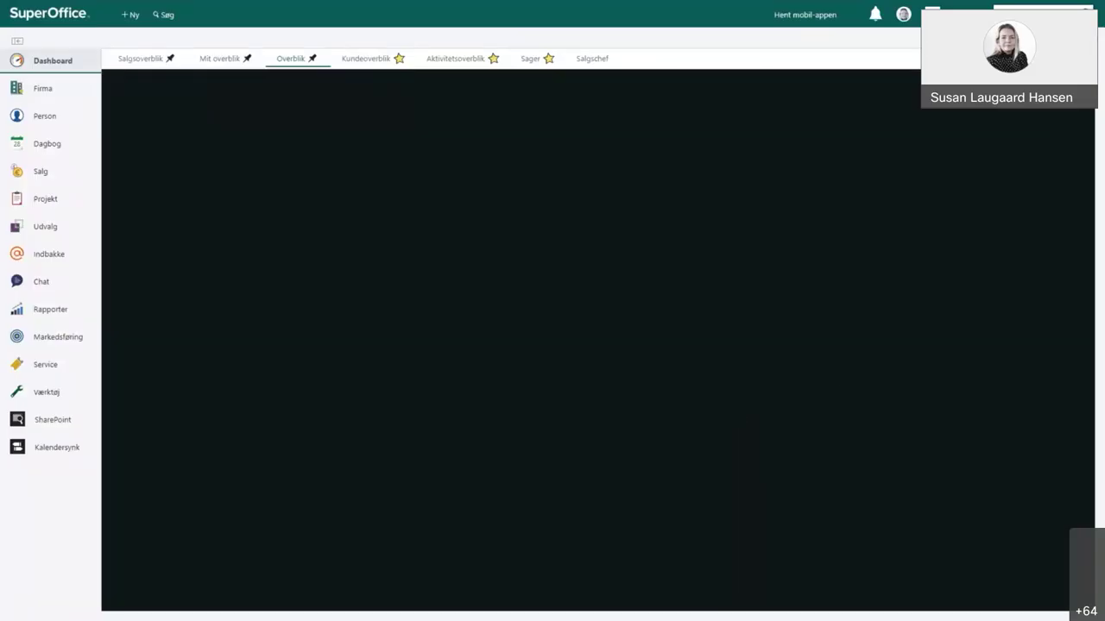
- Start editing the layout of the Overblik dashboard and show the library of sales tiles (Salg ruder)
{"action": "left_click", "coordinate": [1087, 59]}
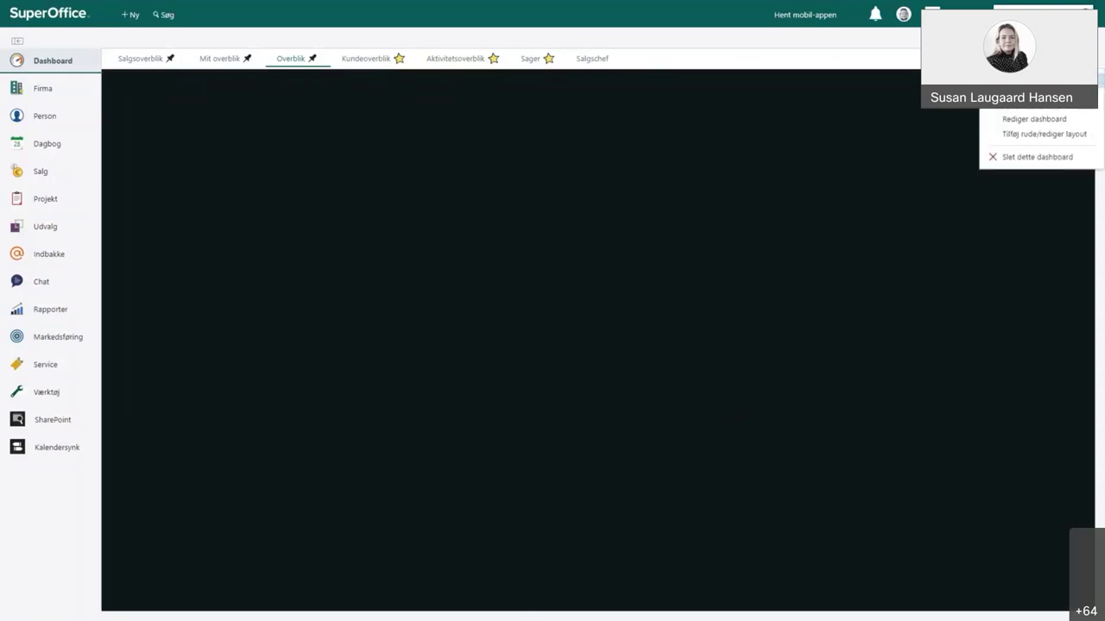
{"action": "left_click", "coordinate": [1046, 132]}
{"action": "left_click", "coordinate": [1026, 136]}
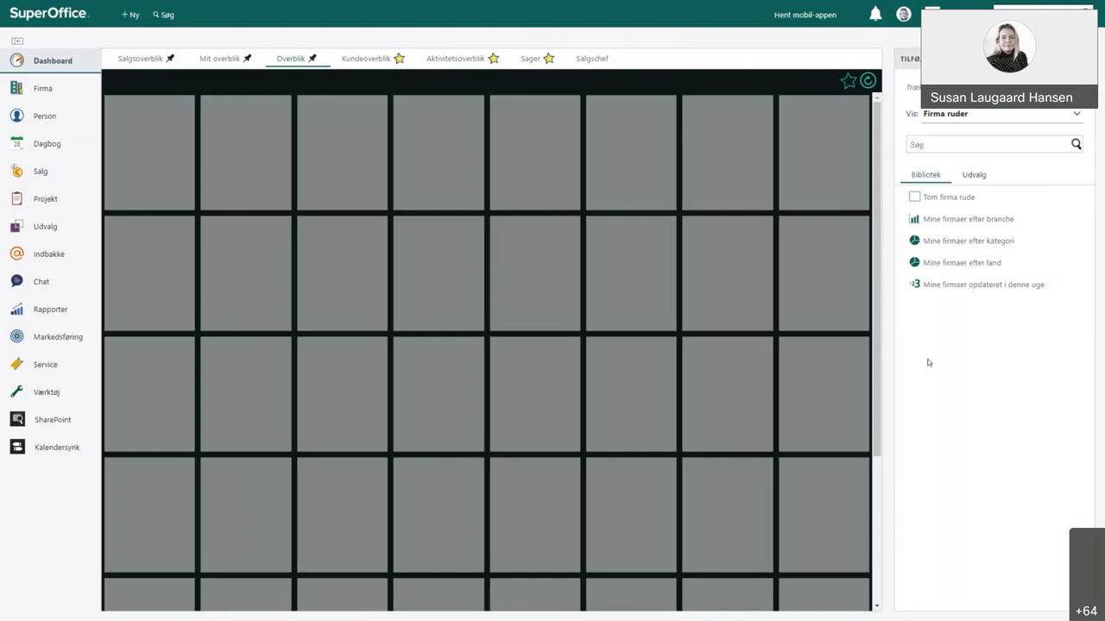
{"action": "left_click", "coordinate": [980, 115]}
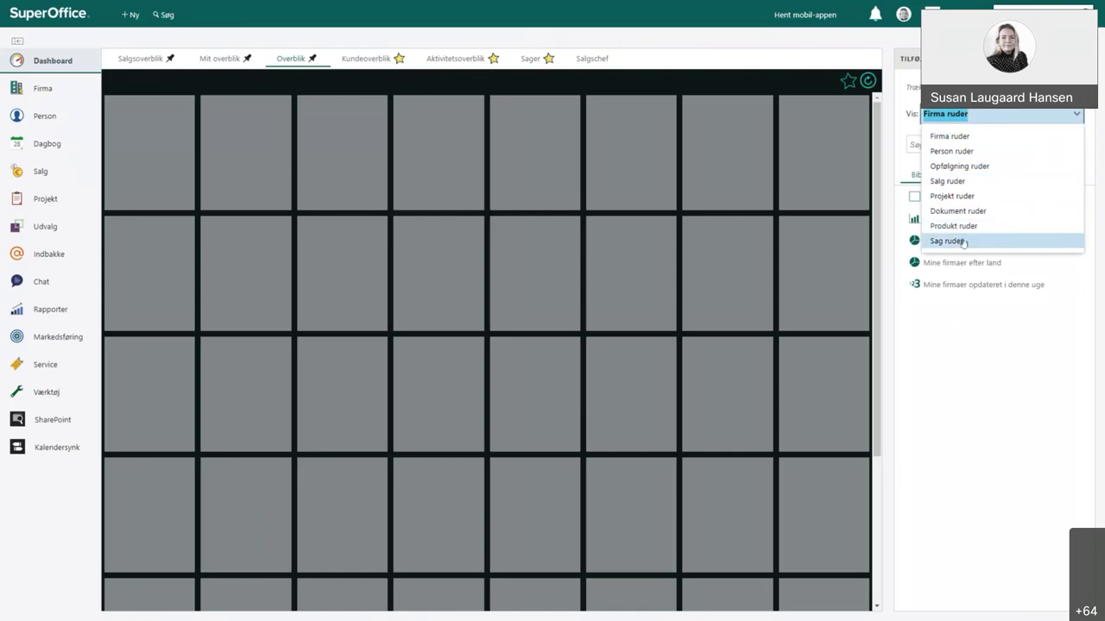
{"action": "left_click", "coordinate": [959, 182]}
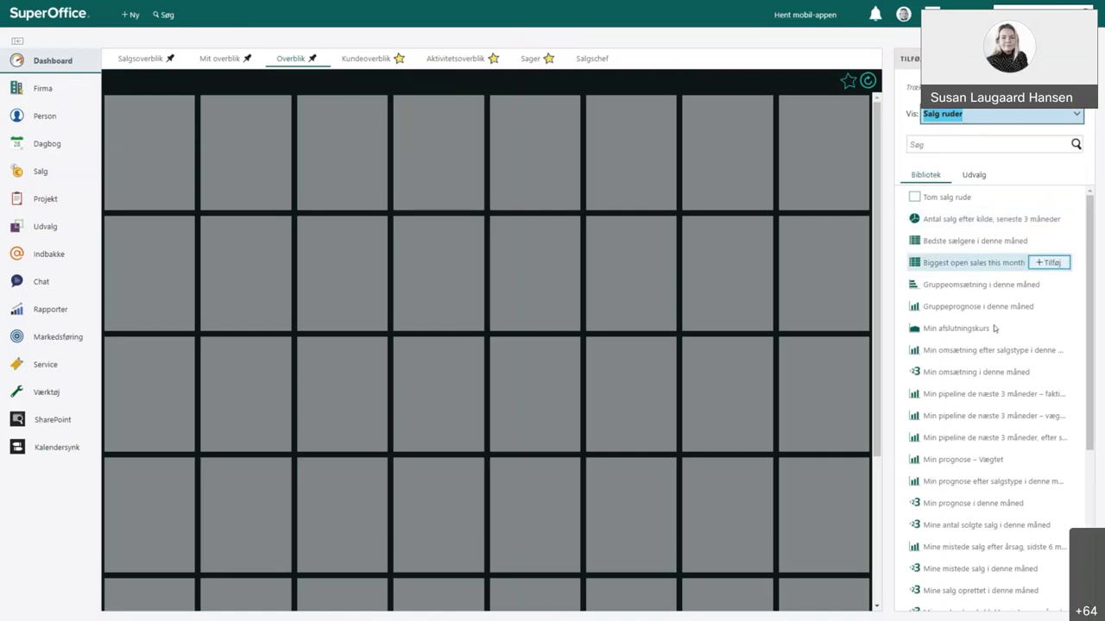
- Add the "Min pipeline de næste 3 måneder – faktisk beløb" tile at the grid's start and enlarge it to five columns by three rows
{"action": "mouse_move", "coordinate": [987, 397]}
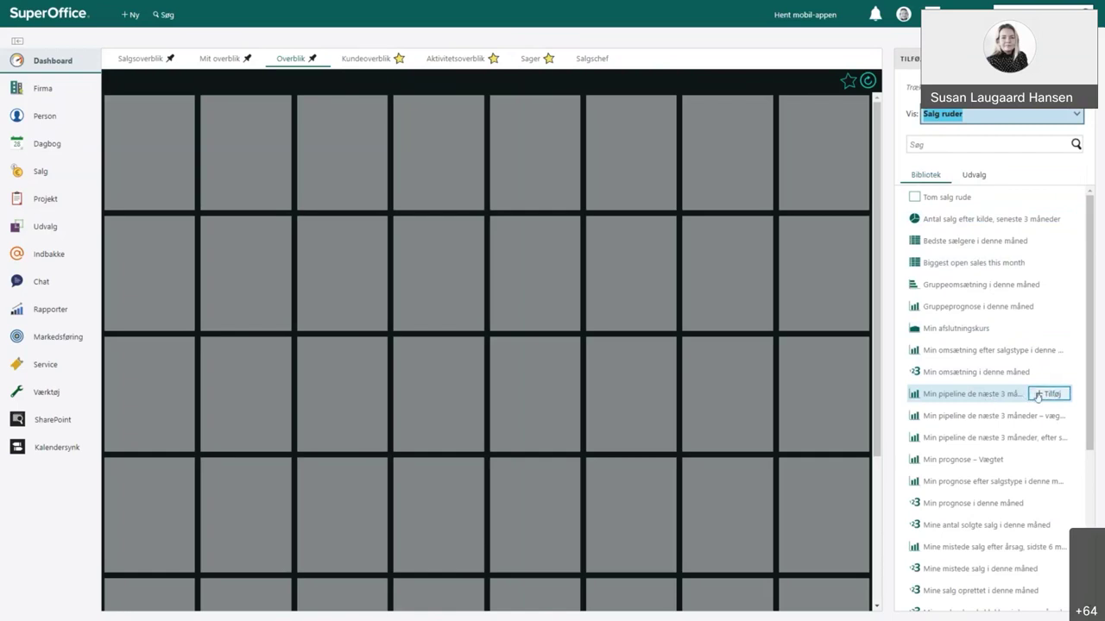
{"action": "left_click", "coordinate": [1006, 394]}
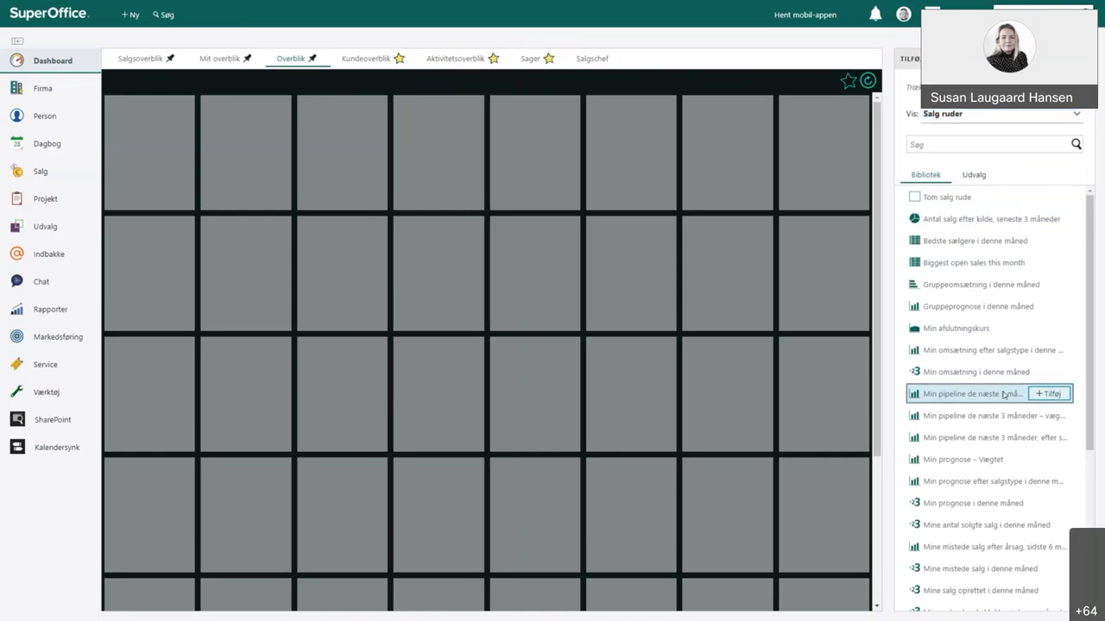
{"action": "left_click_drag", "start_coordinate": [1002, 393], "coordinate": [272, 222]}
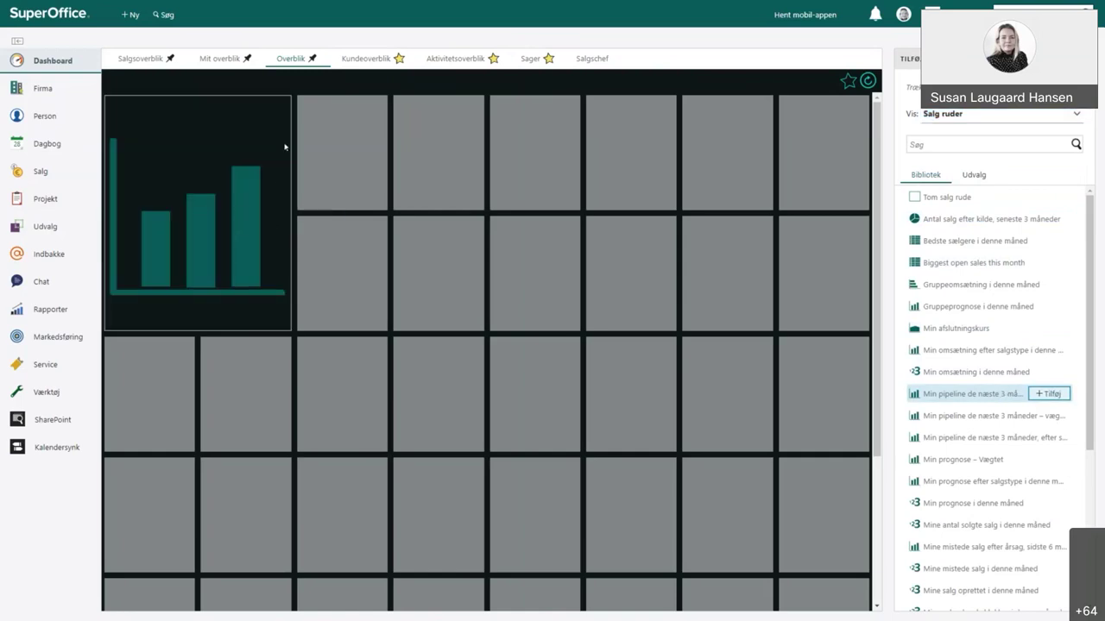
{"action": "left_click_drag", "start_coordinate": [284, 147], "coordinate": [284, 149]}
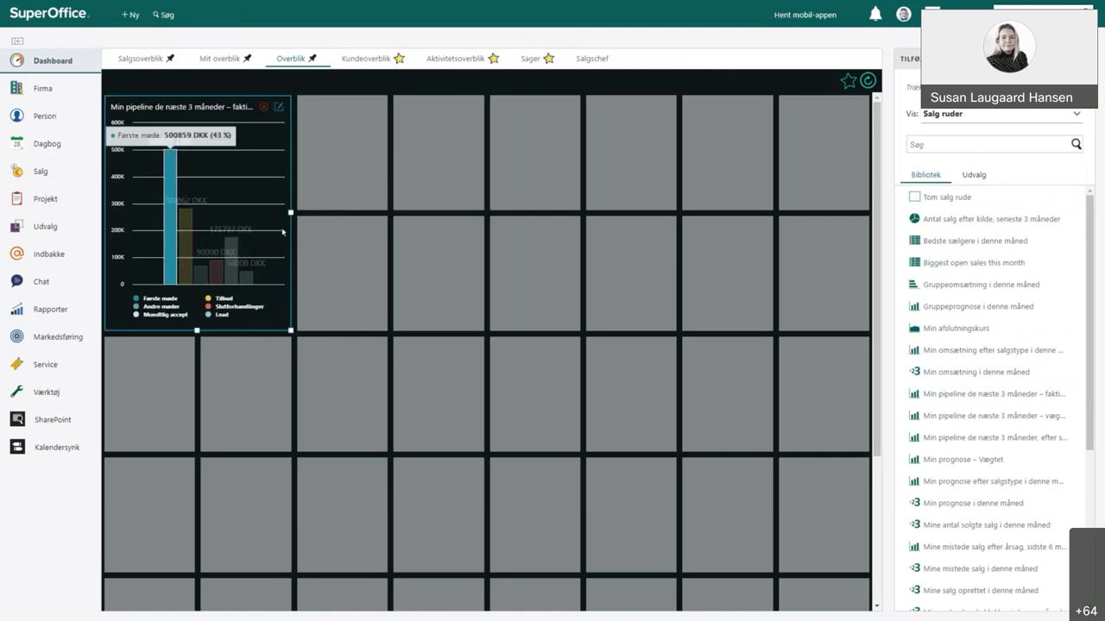
{"action": "left_click_drag", "start_coordinate": [298, 216], "coordinate": [436, 225]}
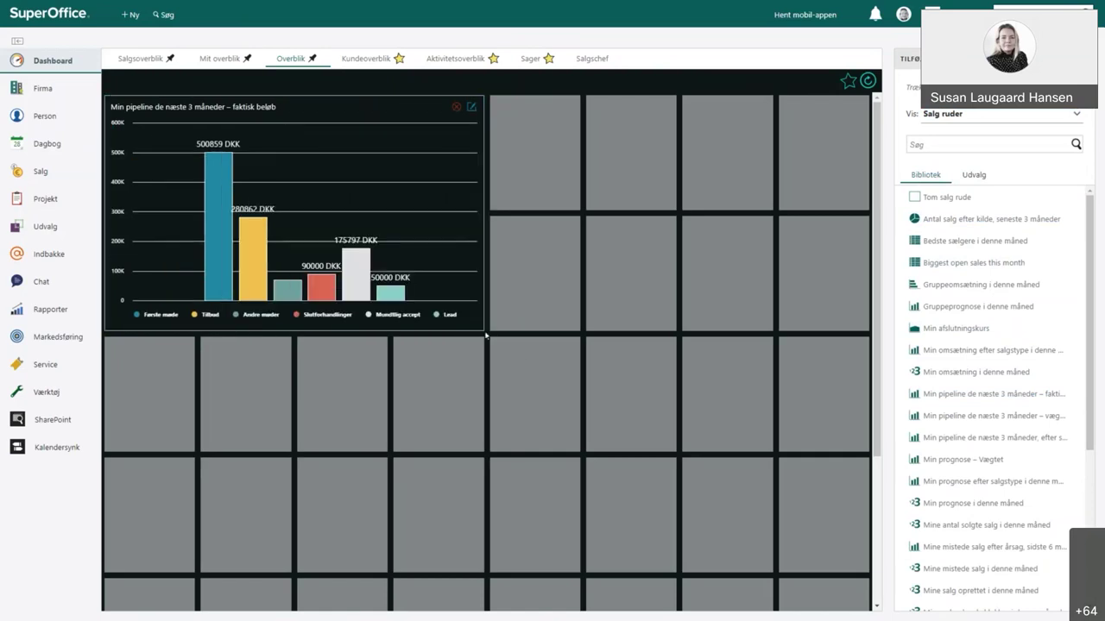
{"action": "left_click_drag", "start_coordinate": [479, 326], "coordinate": [572, 448]}
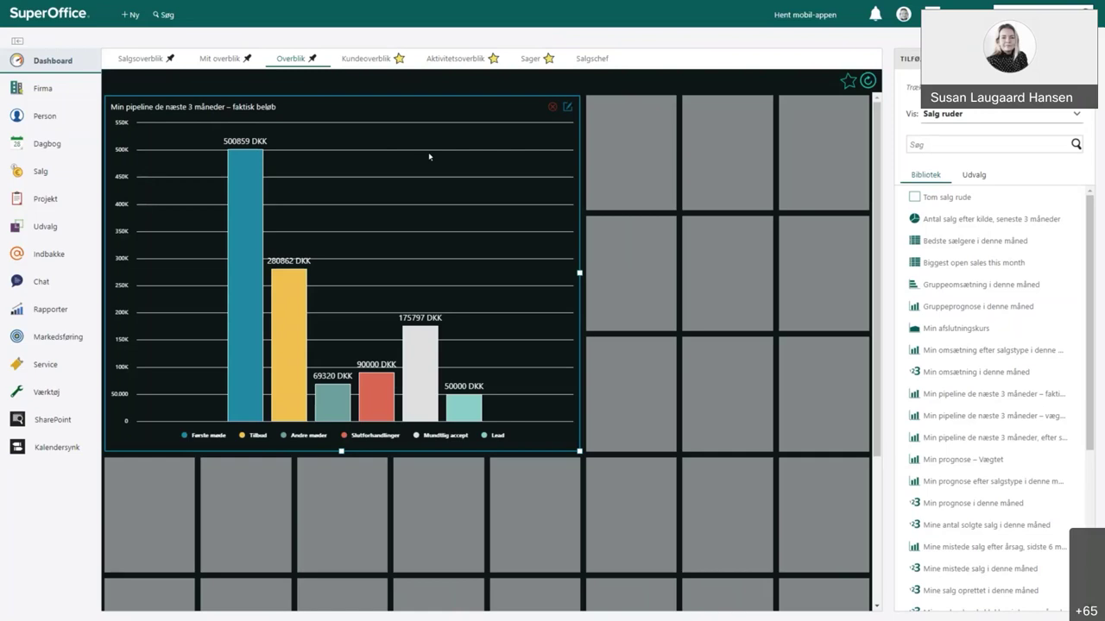
- Open the pipeline tile for editing and examine the operator, number and period unit choices of its Salgsdato criterion
{"action": "left_click", "coordinate": [569, 111]}
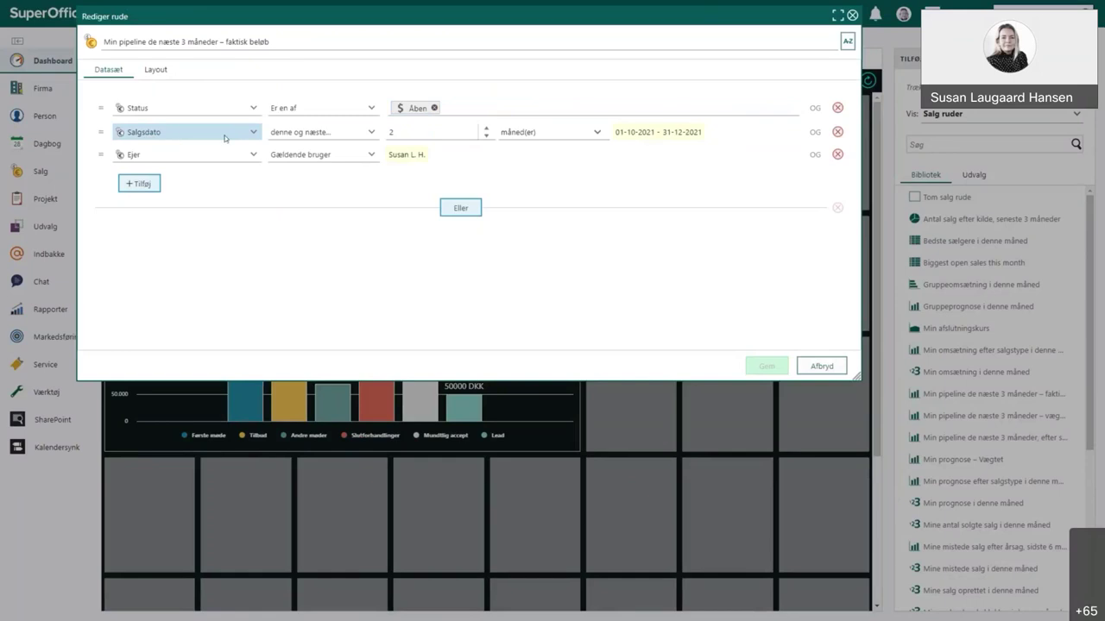
{"action": "left_click", "coordinate": [373, 134]}
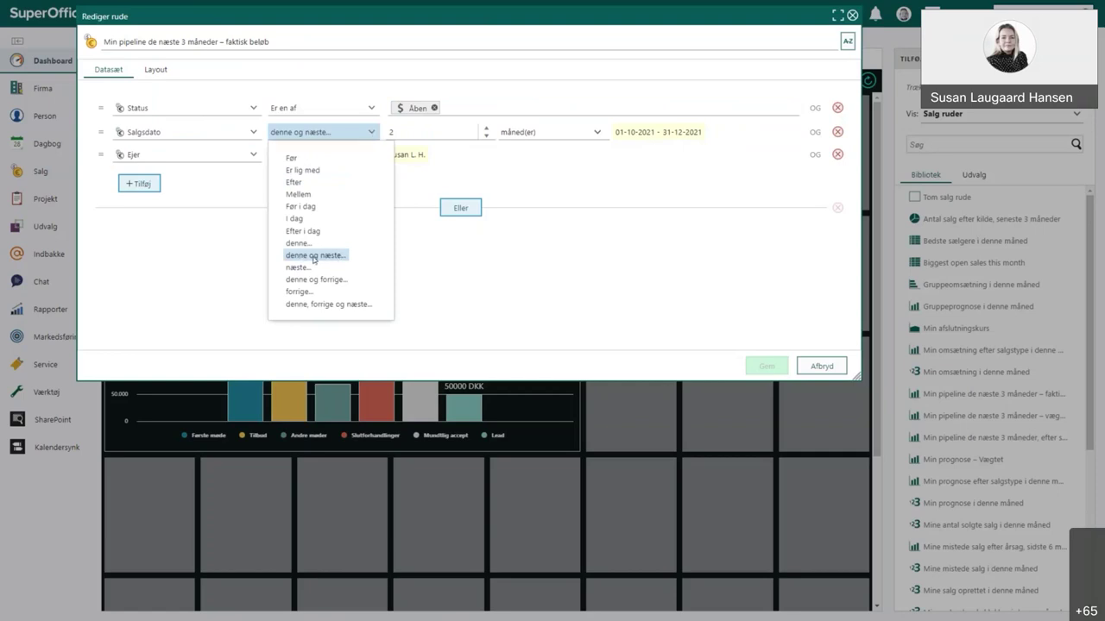
{"action": "left_click", "coordinate": [392, 132]}
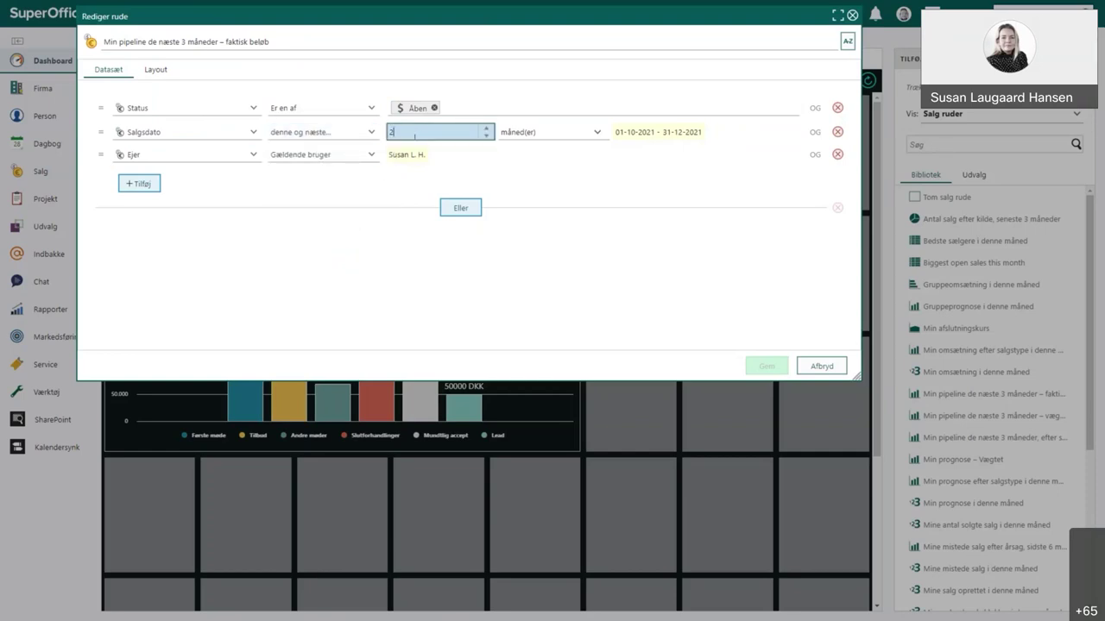
{"action": "left_click", "coordinate": [548, 132]}
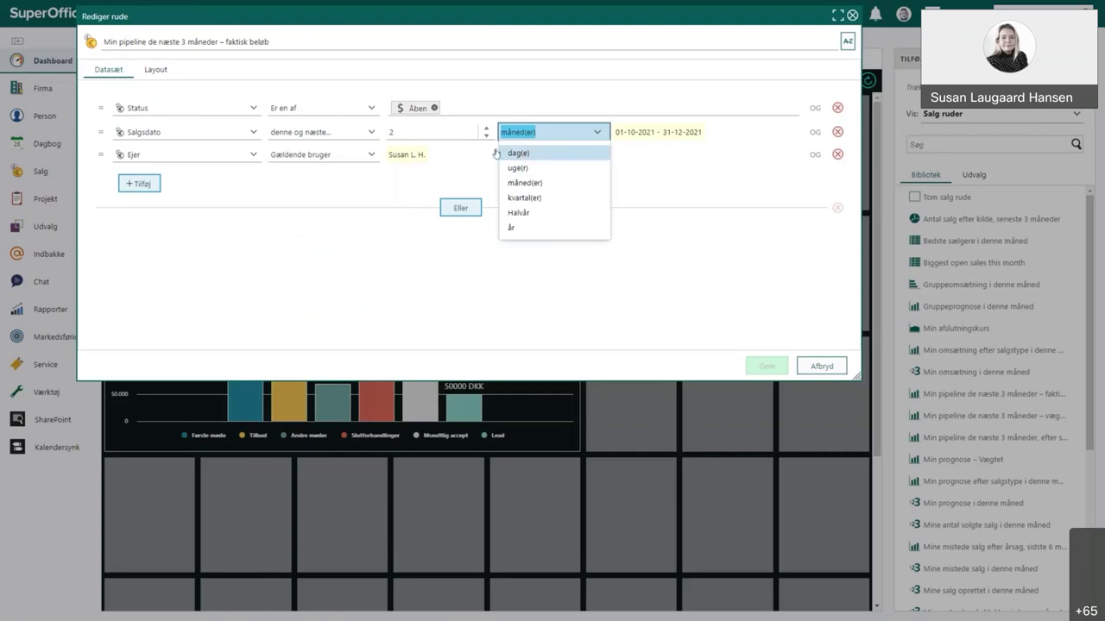
{"action": "left_click", "coordinate": [372, 132]}
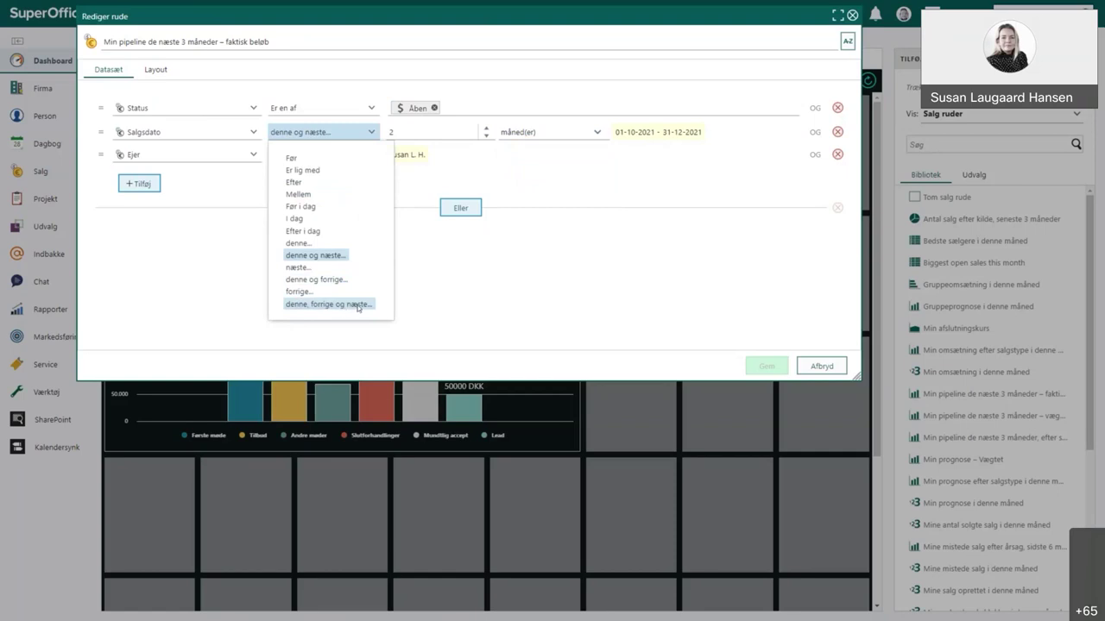
{"action": "left_click", "coordinate": [485, 288]}
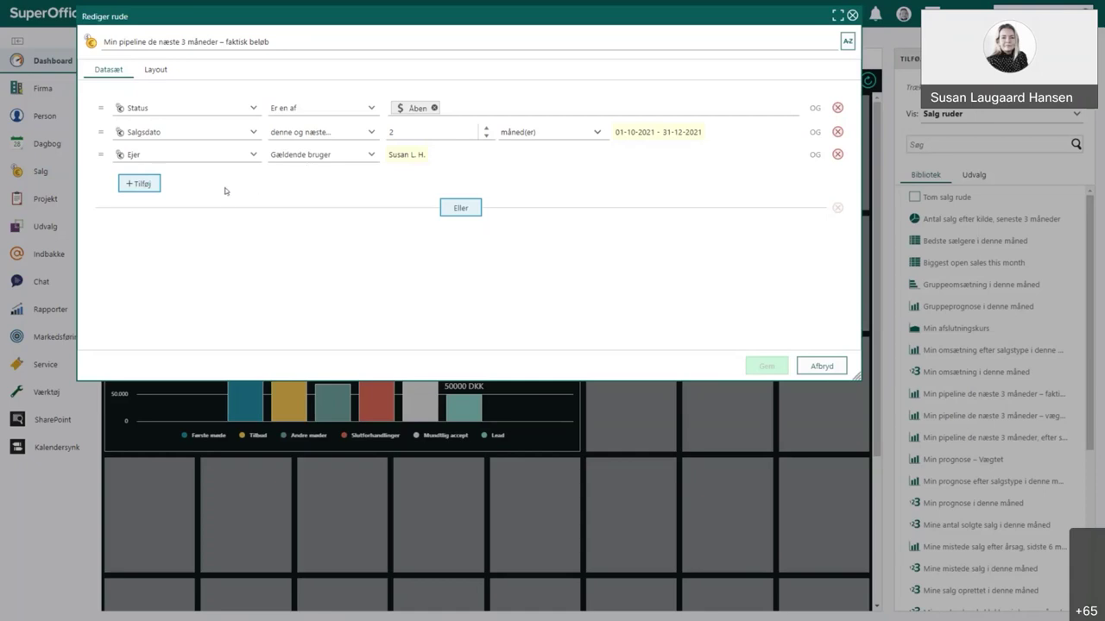
- Show the pipeline tile's layout settings, try Søjlediagram as the chart type and return it to Kolonnediagram
{"action": "left_click", "coordinate": [154, 70]}
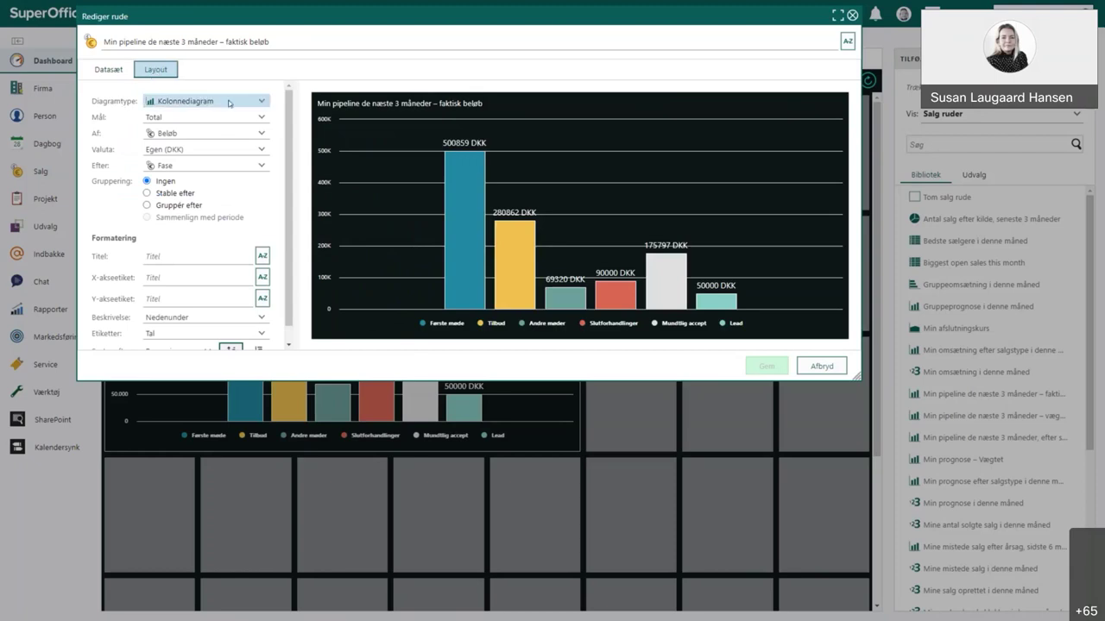
{"action": "left_click", "coordinate": [263, 101]}
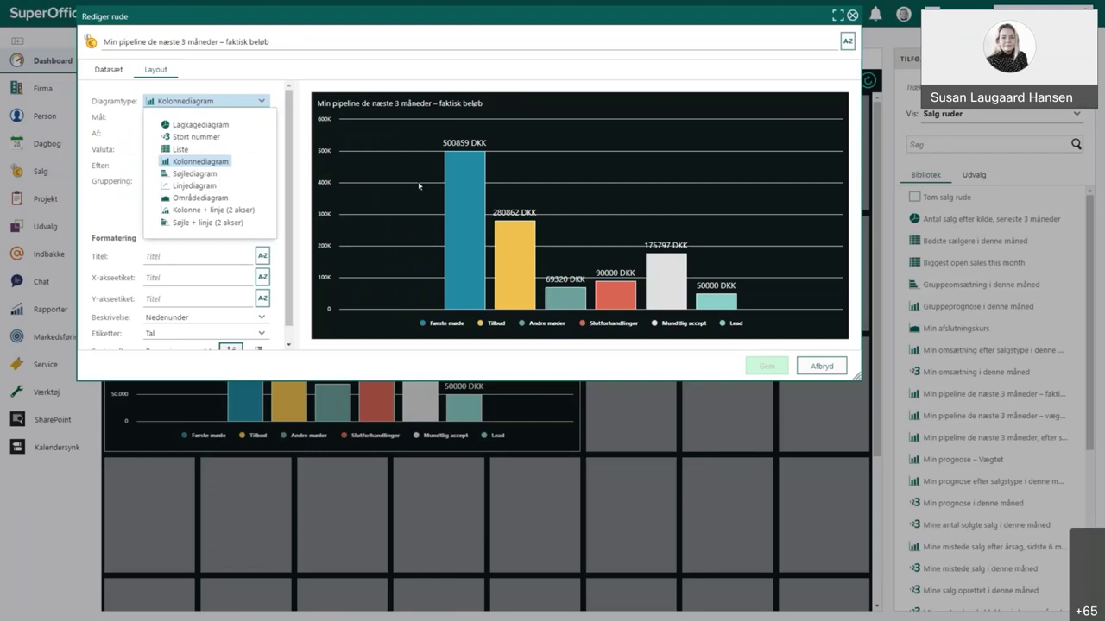
{"action": "mouse_move", "coordinate": [459, 200]}
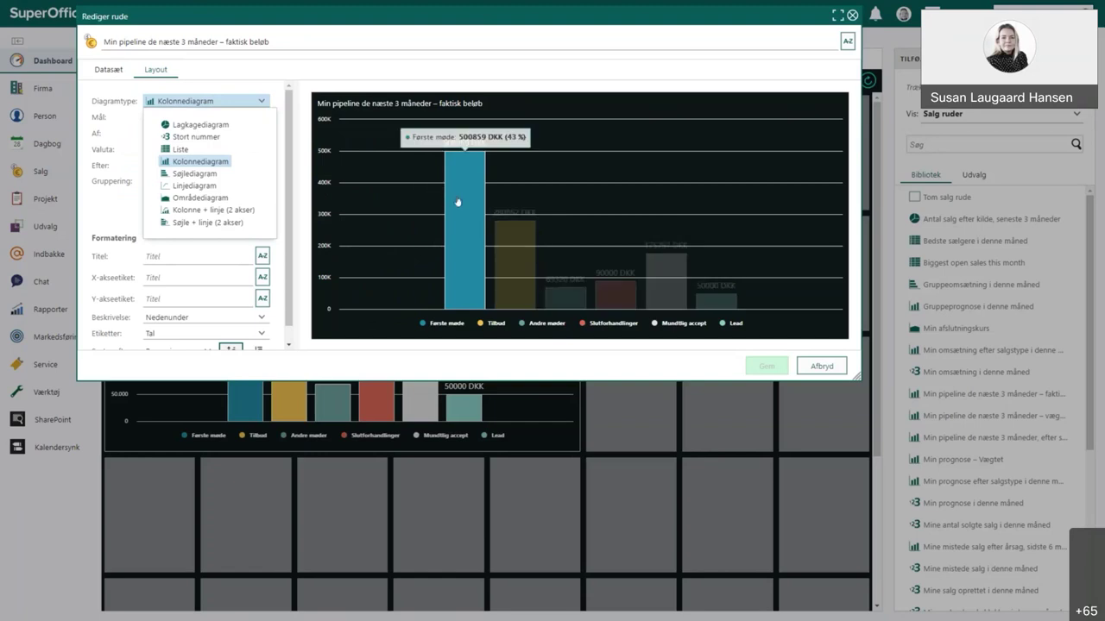
{"action": "left_click", "coordinate": [195, 173]}
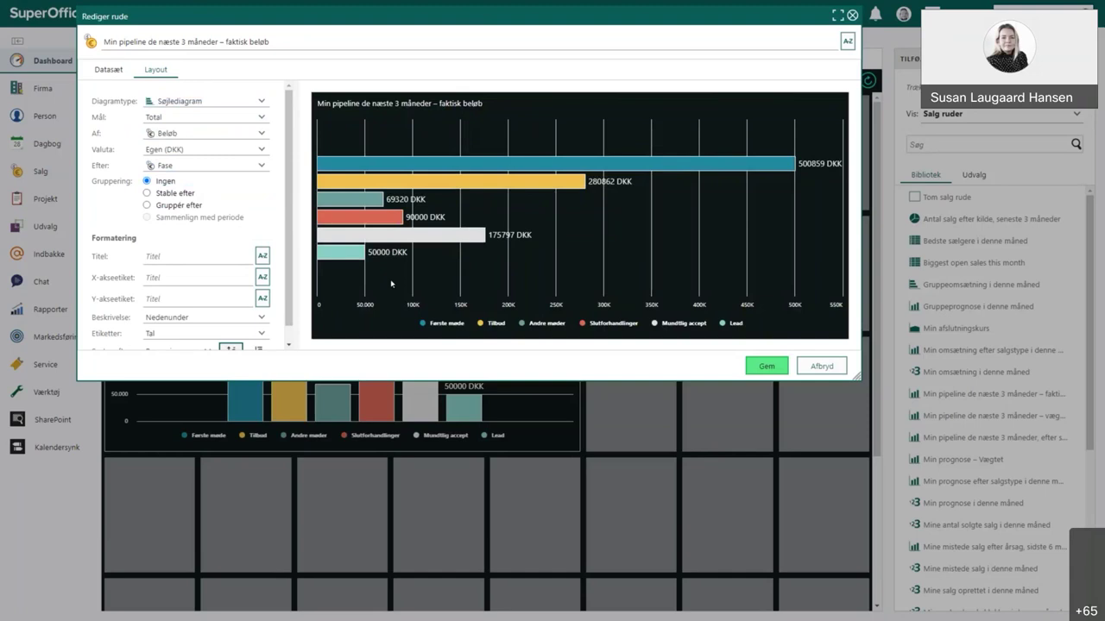
{"action": "left_click", "coordinate": [259, 104]}
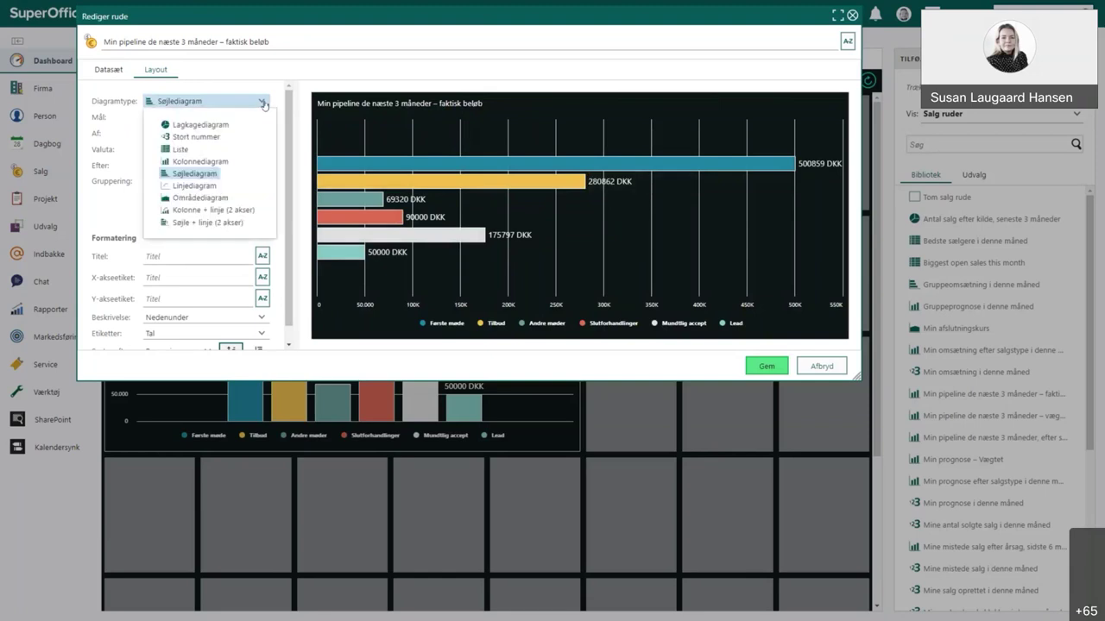
{"action": "left_click", "coordinate": [210, 162]}
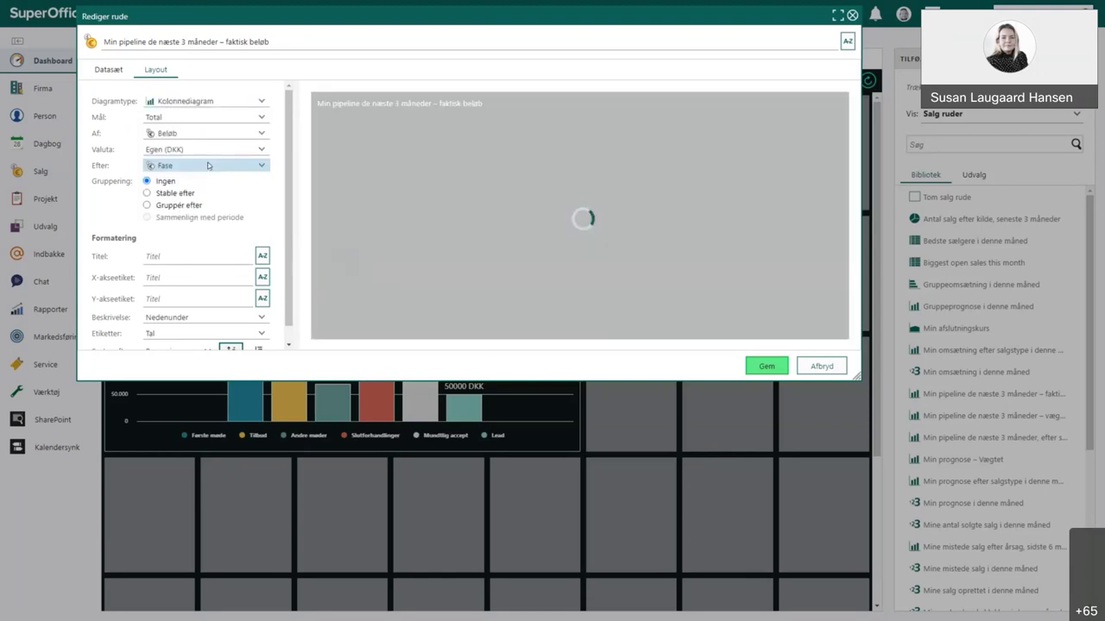
- Examine the choices for the chart's Mål, Af, Valuta and Efter settings, including the Salg fields available for Efter
{"action": "left_click", "coordinate": [261, 118]}
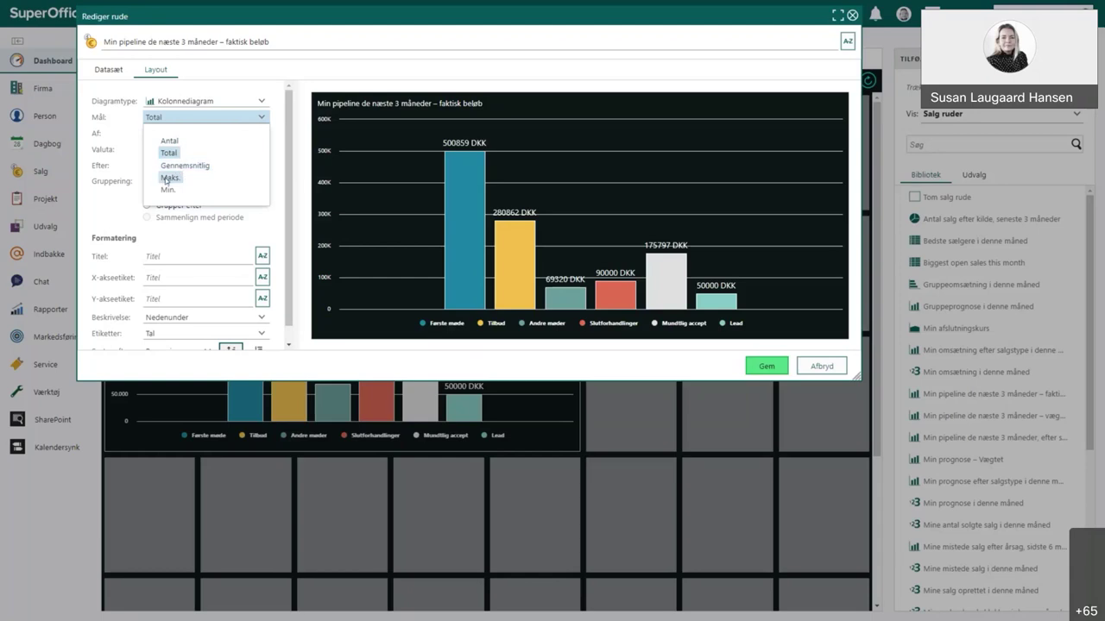
{"action": "left_click", "coordinate": [110, 207]}
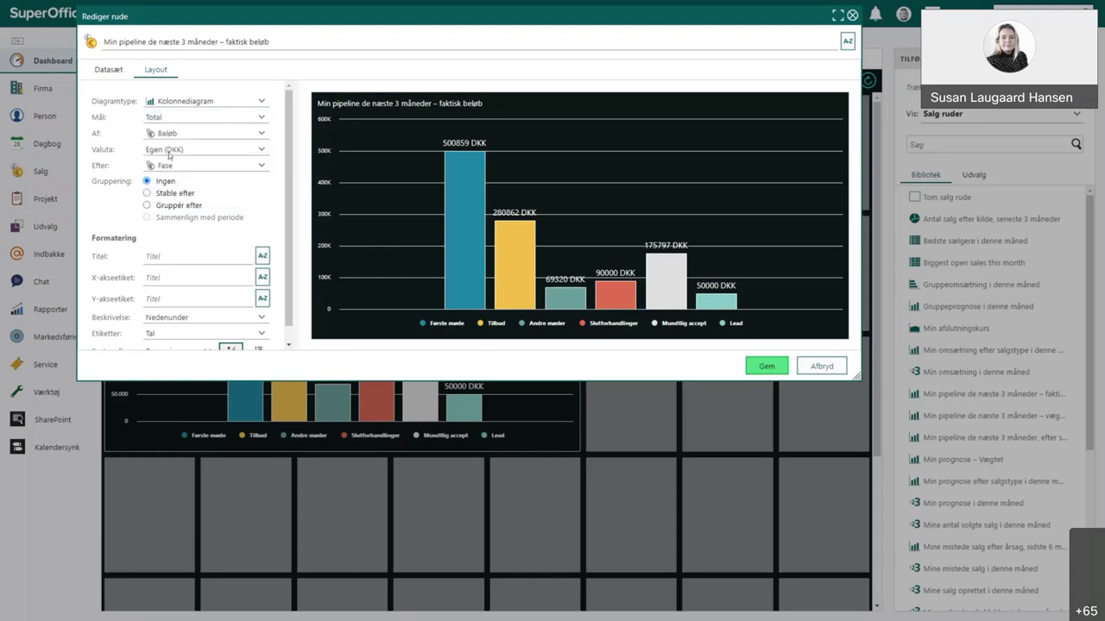
{"action": "mouse_move", "coordinate": [482, 150]}
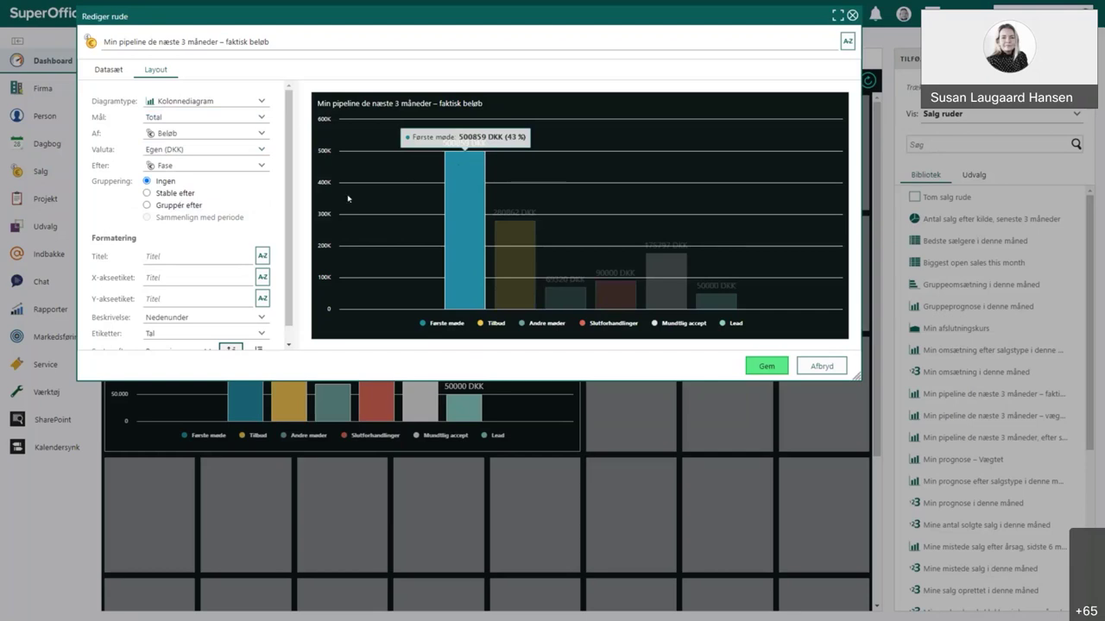
{"action": "left_click", "coordinate": [210, 131]}
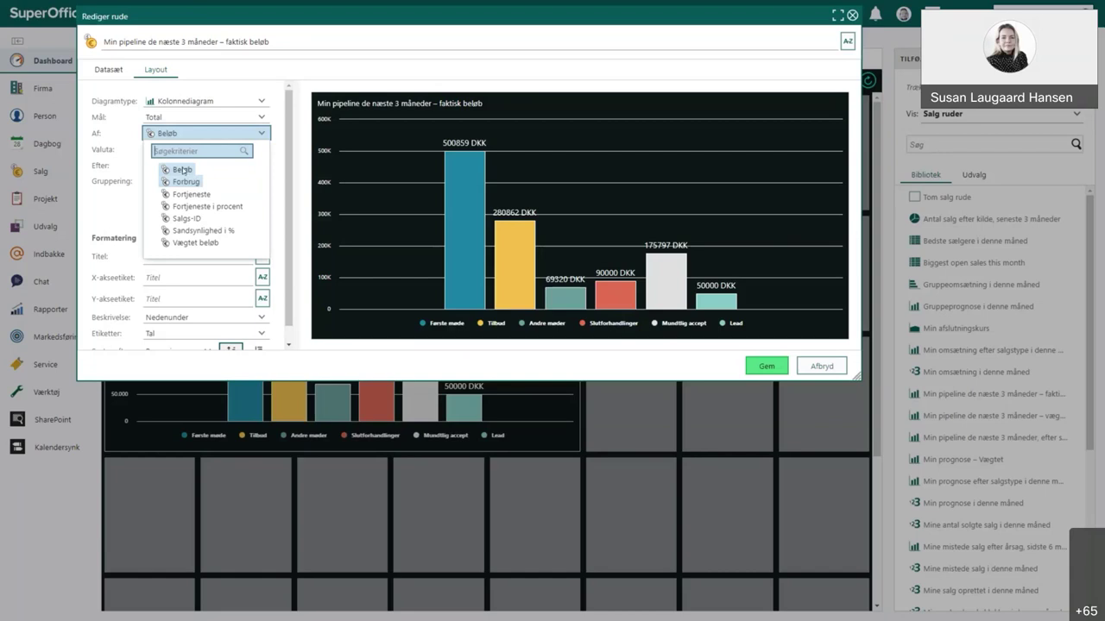
{"action": "left_click", "coordinate": [114, 208]}
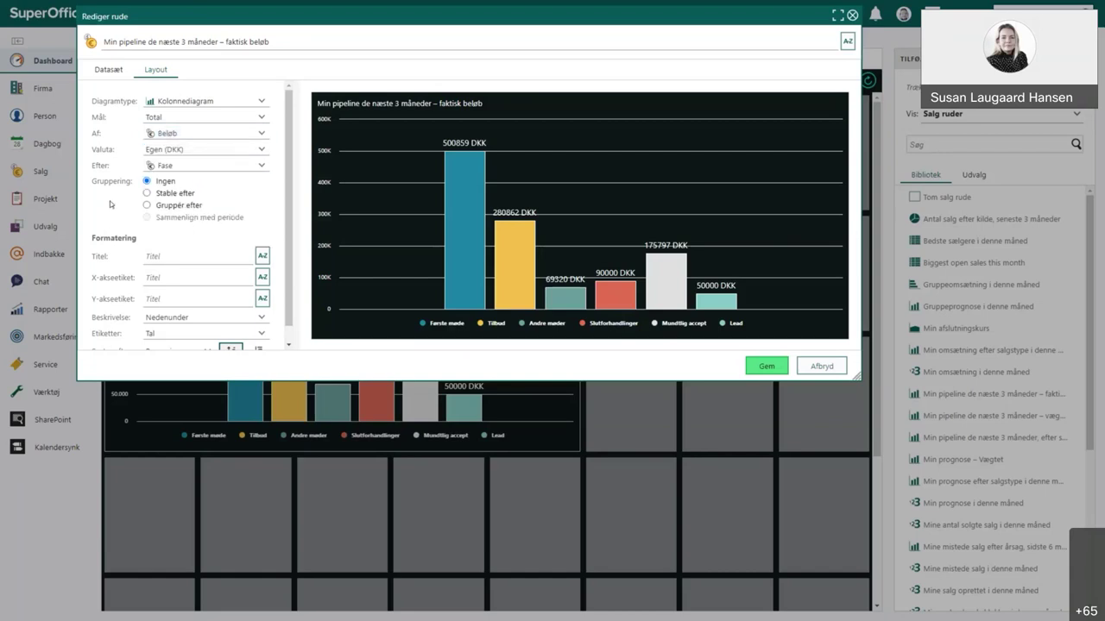
{"action": "left_click", "coordinate": [207, 151]}
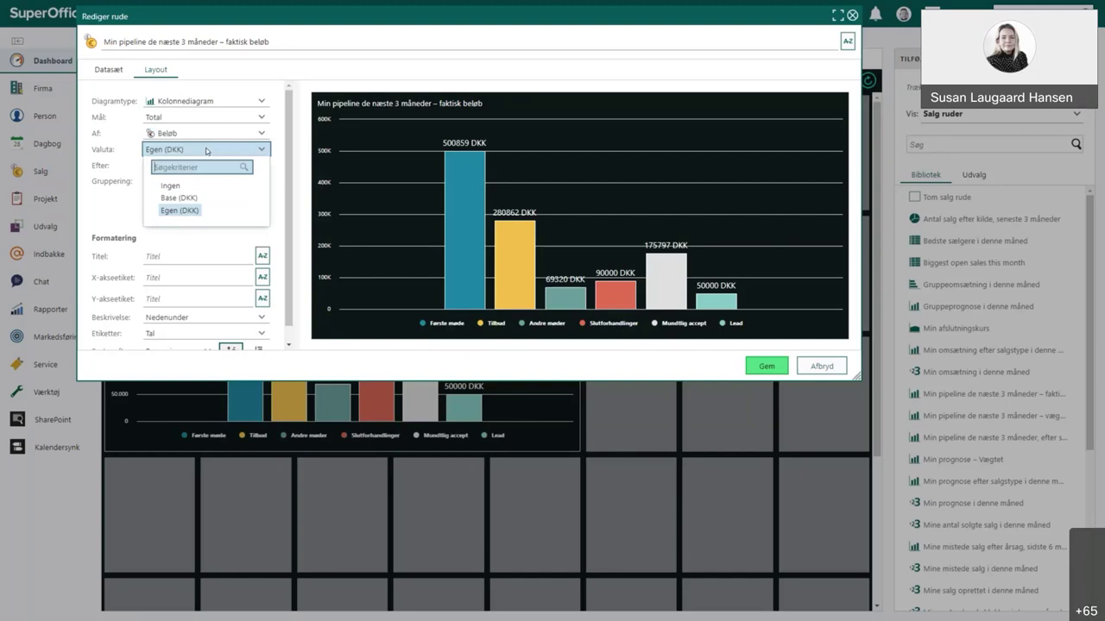
{"action": "mouse_move", "coordinate": [468, 206]}
{"action": "left_click", "coordinate": [123, 203]}
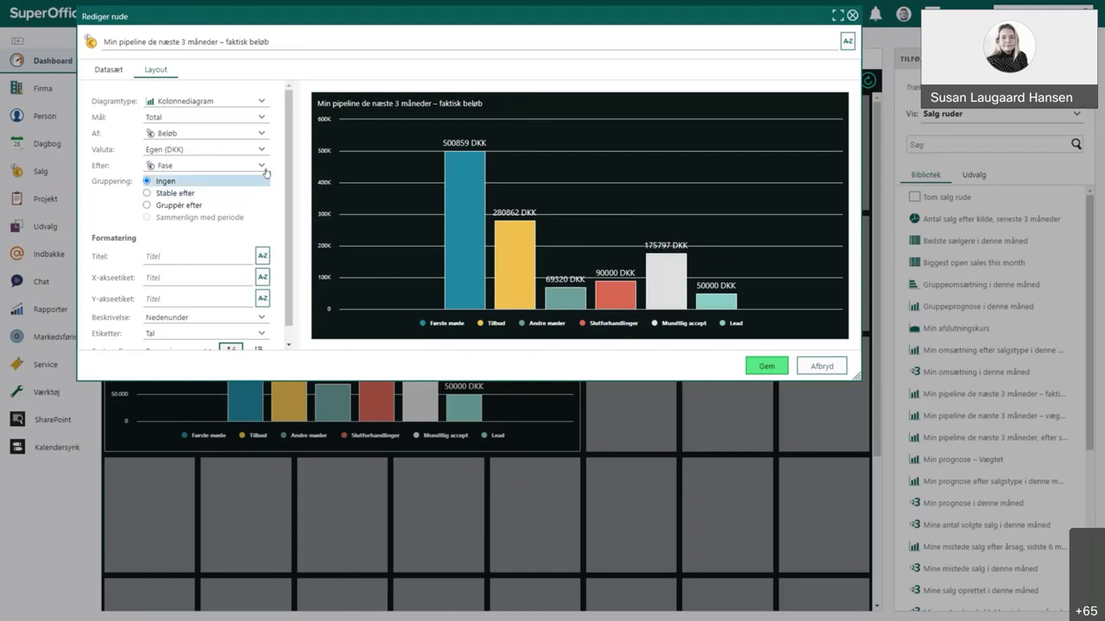
{"action": "left_click", "coordinate": [261, 169]}
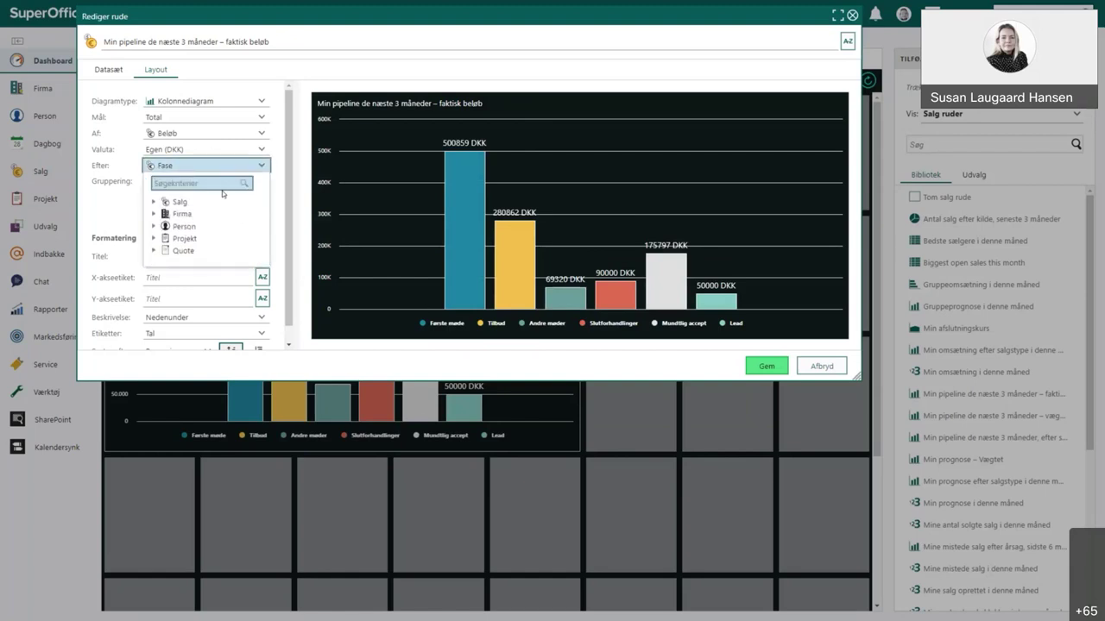
{"action": "left_click", "coordinate": [156, 204]}
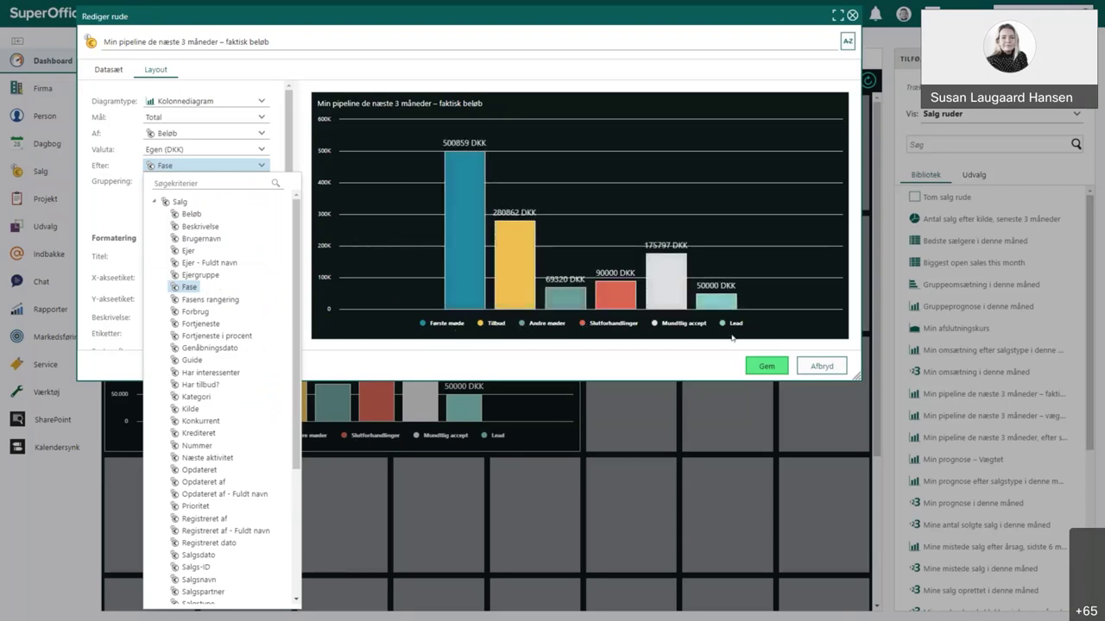
{"action": "left_click", "coordinate": [620, 370]}
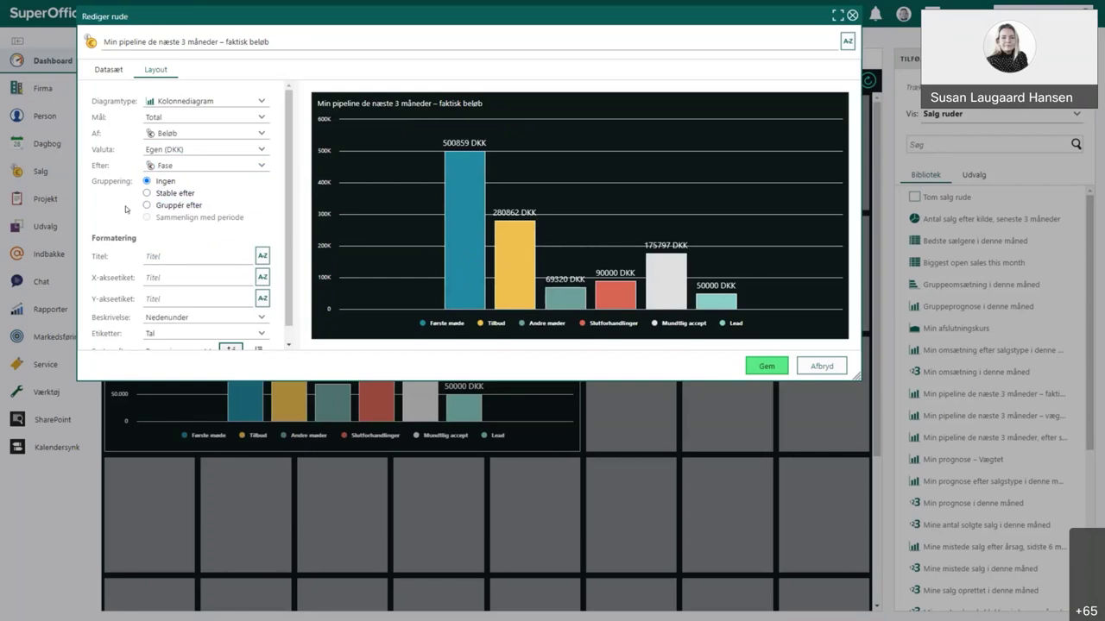
- Give the pipeline chart the title "Salg ift. faser" in its formatting settings
{"action": "scroll", "coordinate": [119, 235], "scroll_direction": "down", "scroll_amount": 1}
{"action": "scroll", "coordinate": [118, 235], "scroll_direction": "down", "scroll_amount": 1}
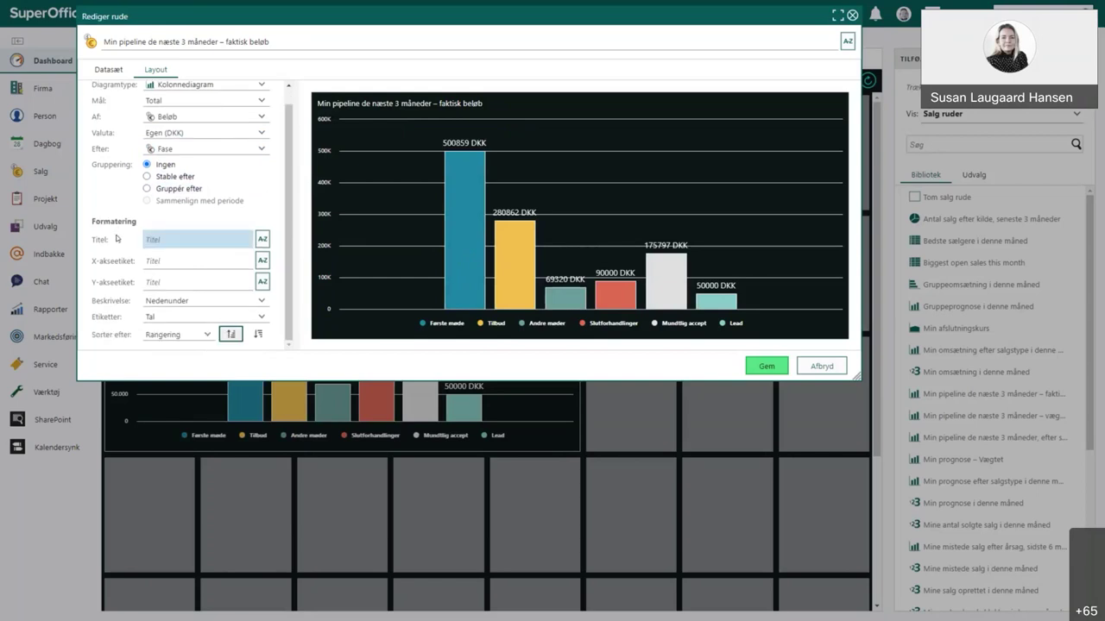
{"action": "left_click", "coordinate": [169, 241]}
{"action": "type", "text": "Salg ift. faser"}
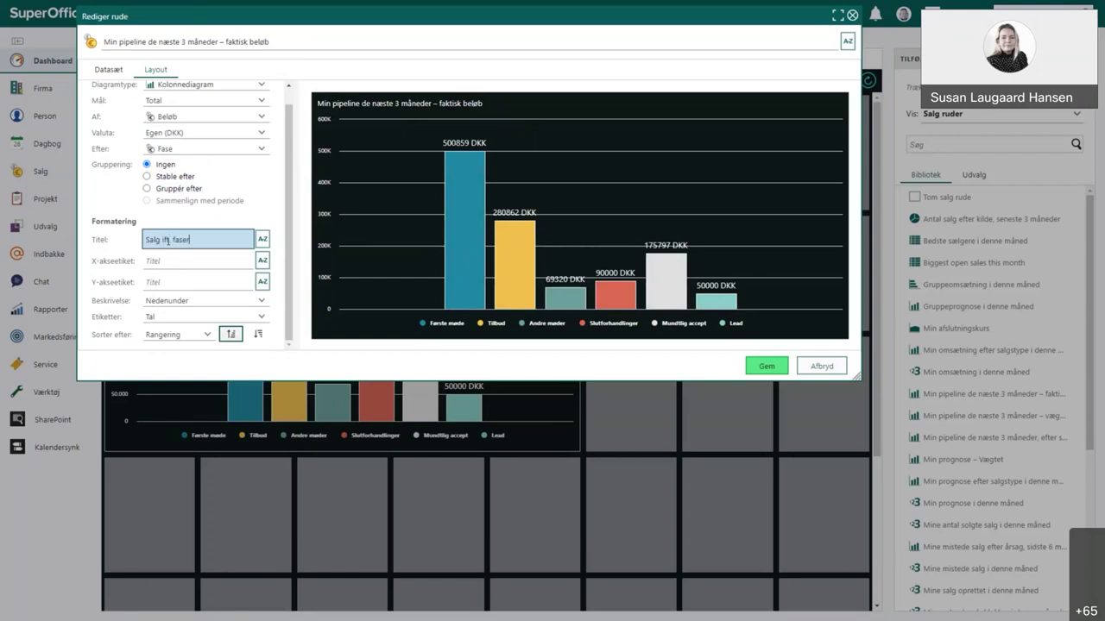
{"action": "key", "text": "Tab"}
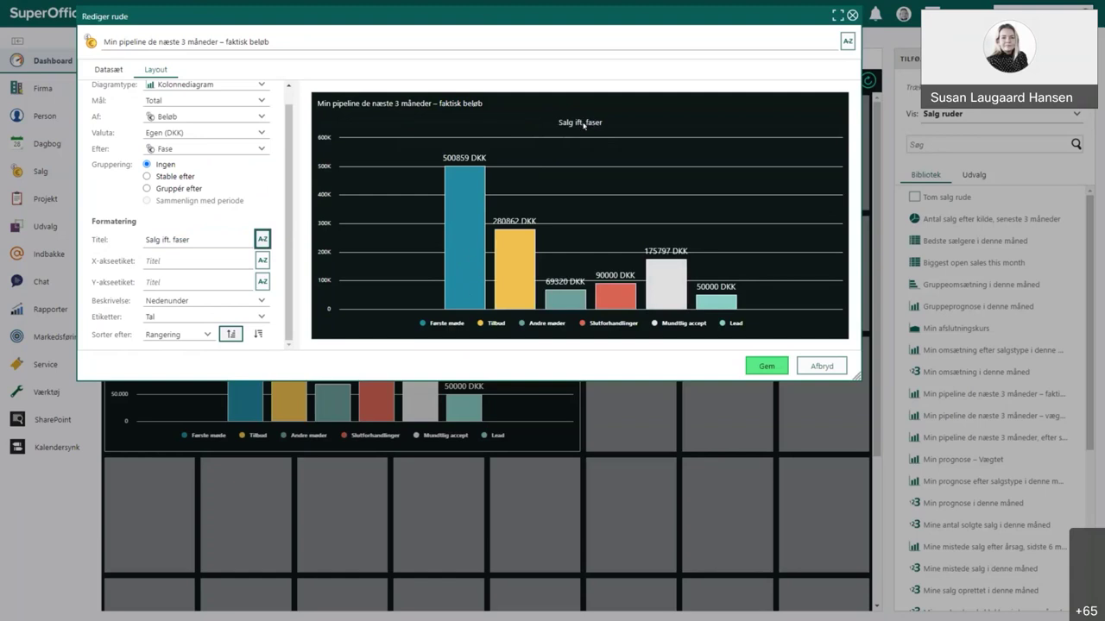
- Label the chart's X axis "Faser" and its Y axis "Beløb i DKK"
{"action": "left_click", "coordinate": [199, 265]}
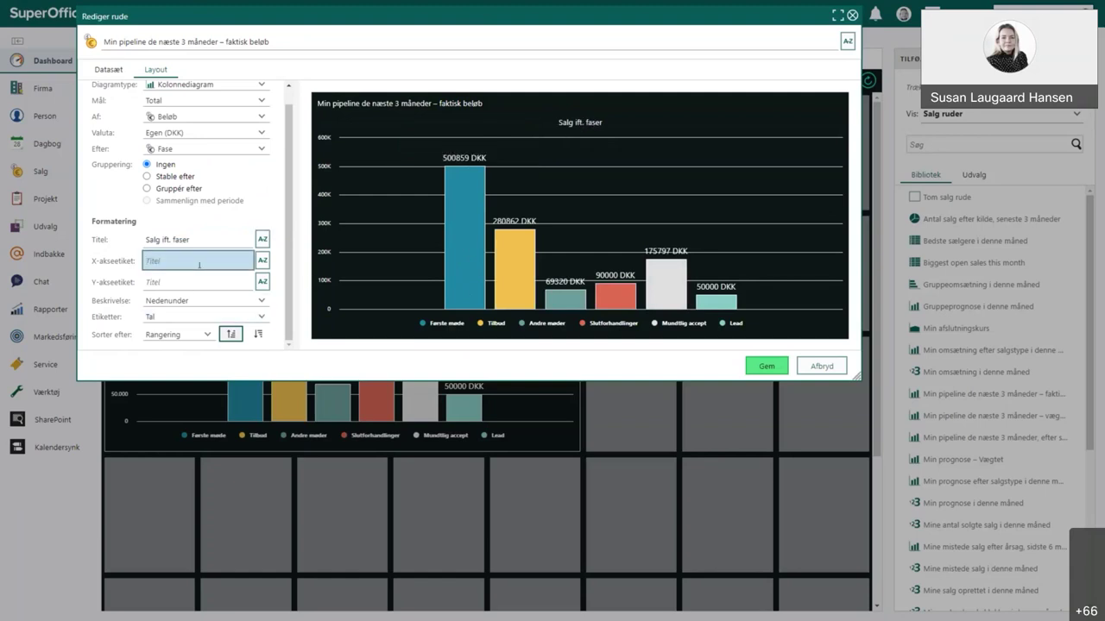
{"action": "type", "text": "Faser"}
{"action": "left_click", "coordinate": [200, 282]}
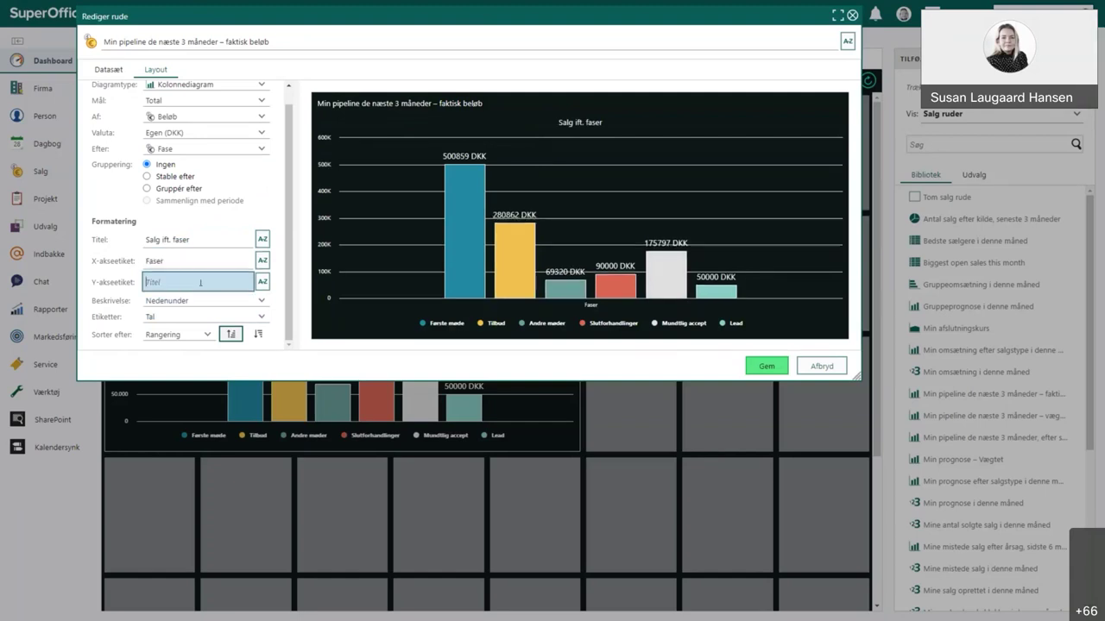
{"action": "type", "text": "Beløb"}
{"action": "type", "text": " ("}
{"action": "type", "text": "D"}
{"action": "type", "text": "KK"}
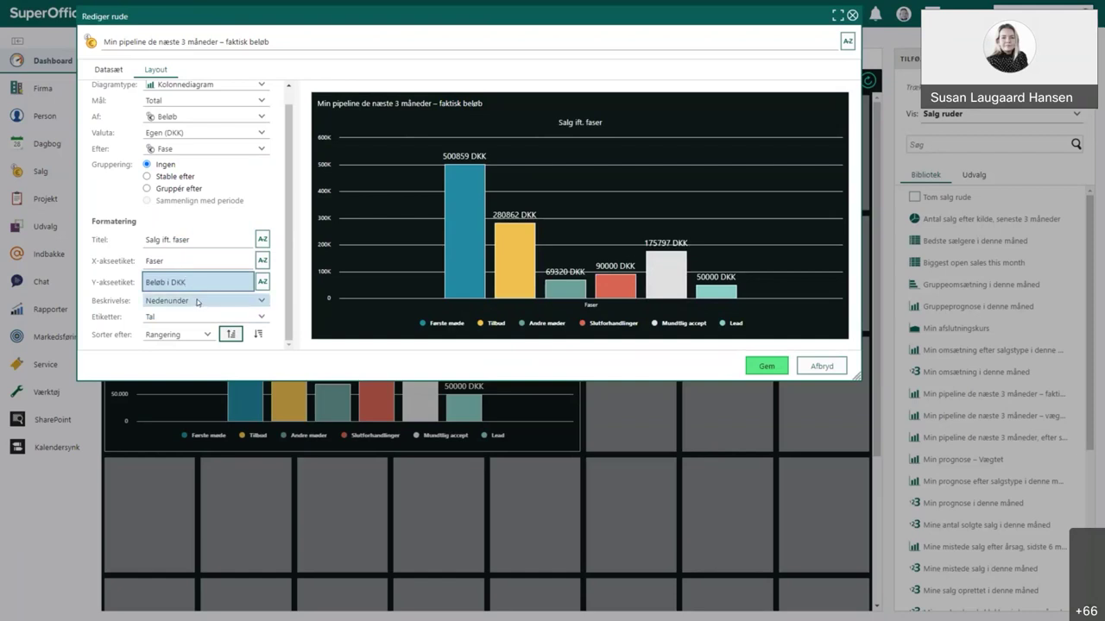
{"action": "key", "text": "Tab"}
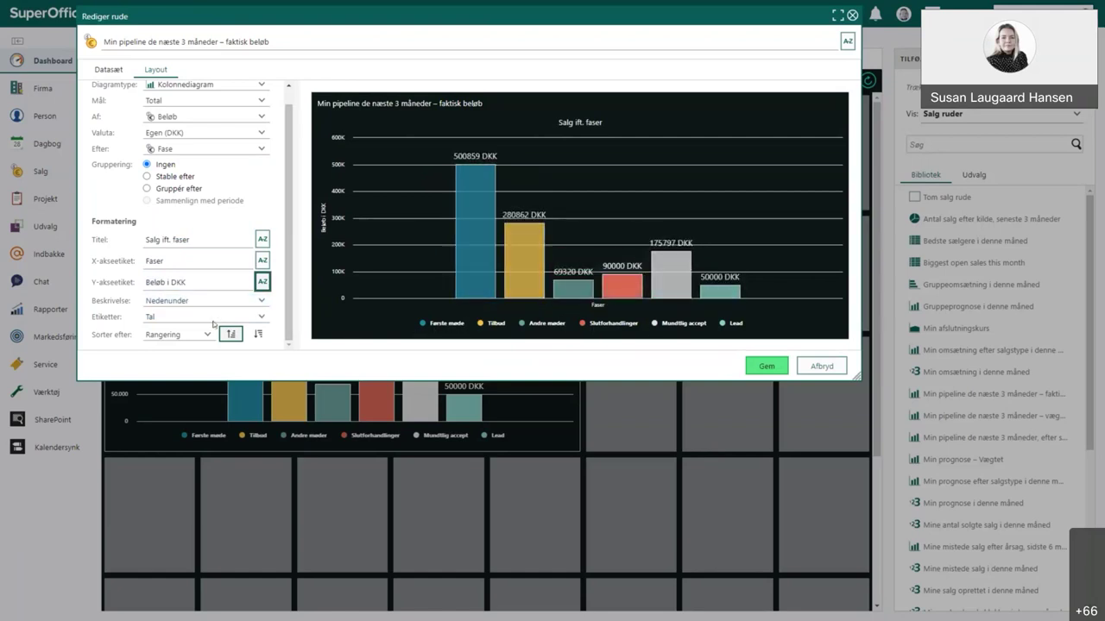
- Try the chart legend (Beskrivelse) at Venstre and return it to Nedenunder
{"action": "left_click", "coordinate": [180, 303]}
{"action": "left_click", "coordinate": [181, 336]}
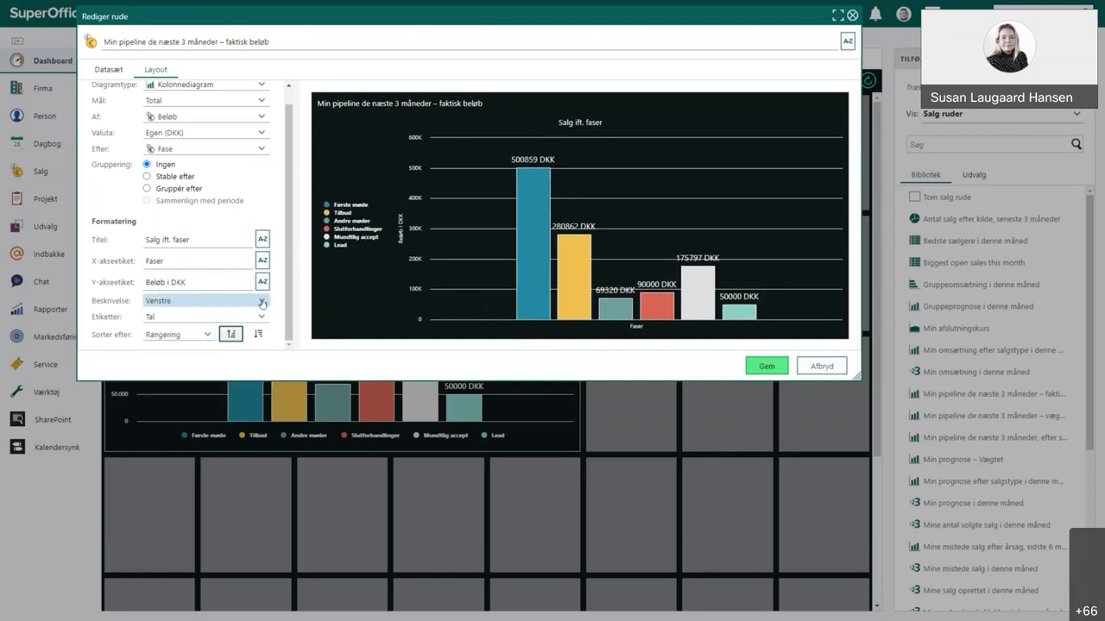
{"action": "left_click", "coordinate": [261, 301]}
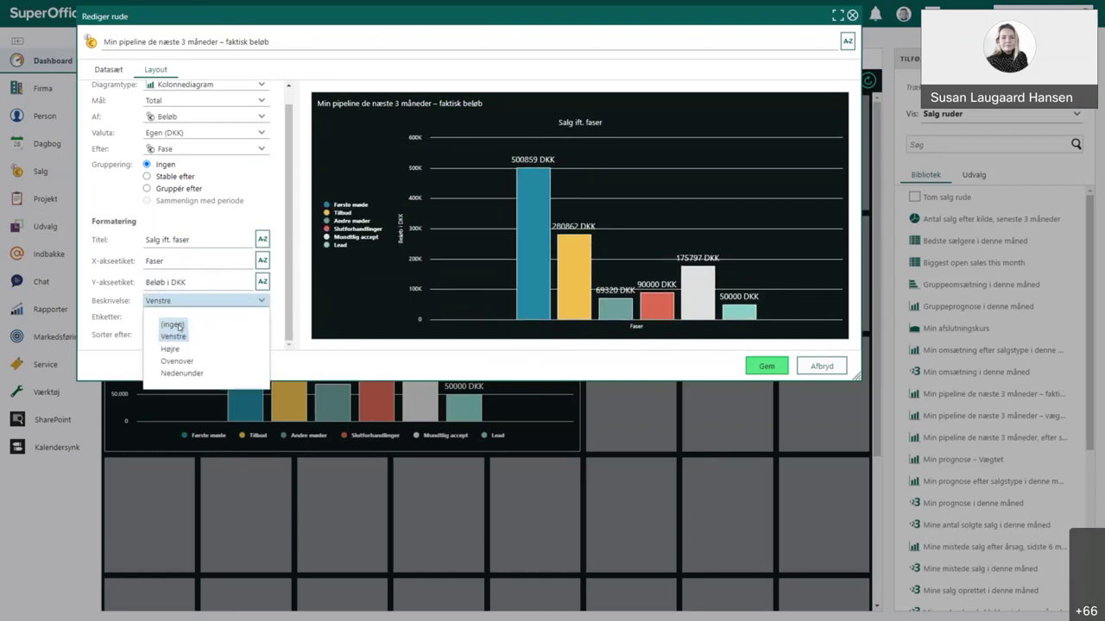
{"action": "left_click", "coordinate": [179, 374]}
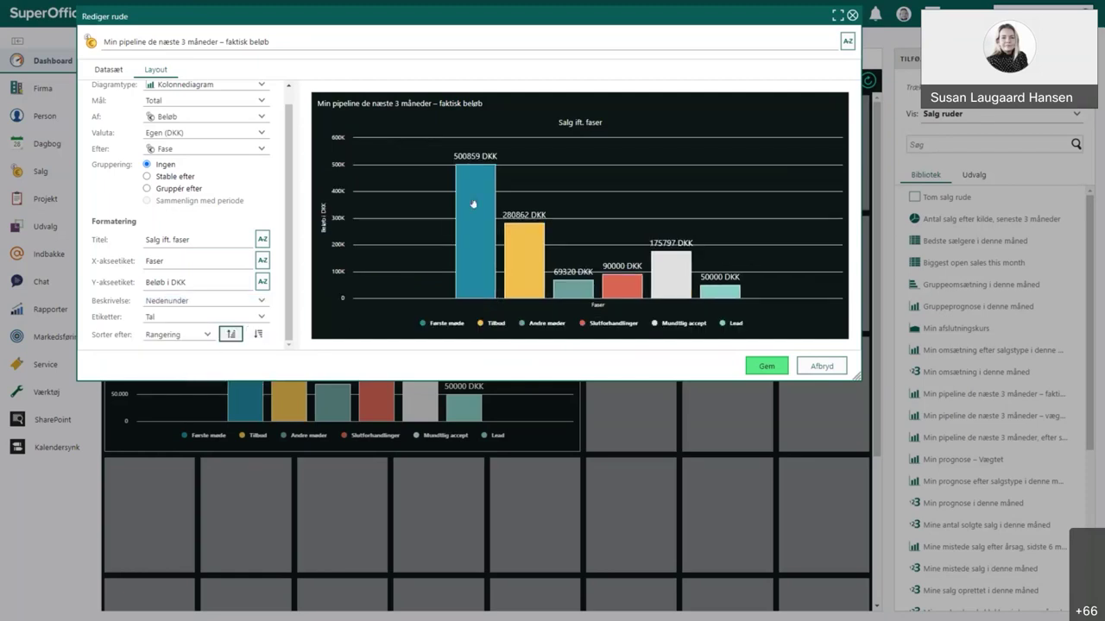
- Try Tal og procent as the chart's data labels (Etiketter) and return them to Tal
{"action": "mouse_move", "coordinate": [475, 170]}
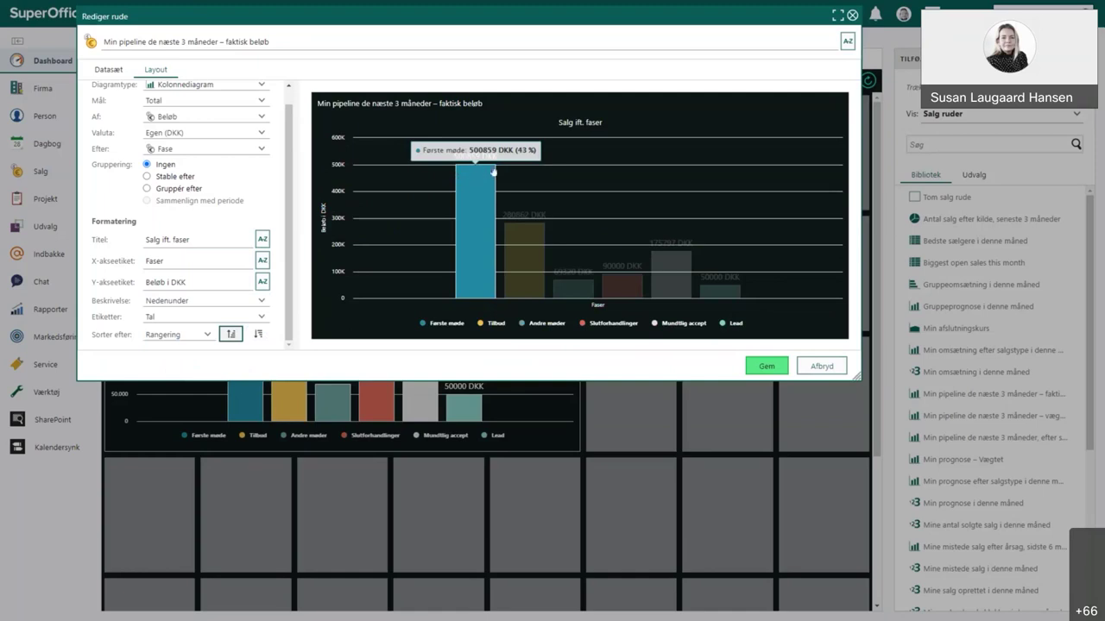
{"action": "left_click", "coordinate": [261, 319]}
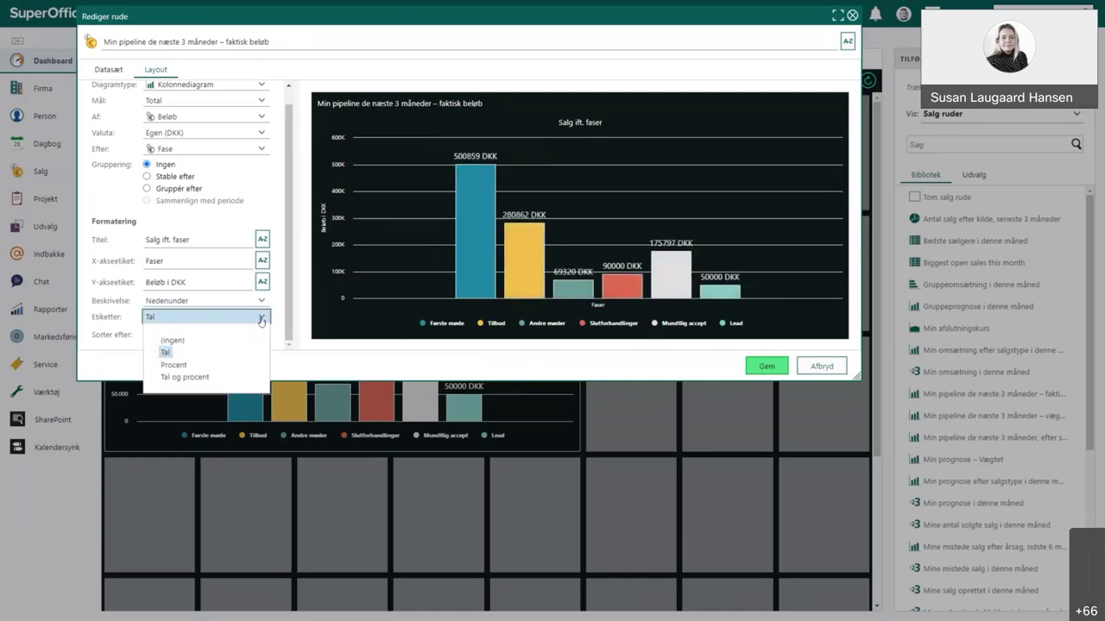
{"action": "left_click", "coordinate": [178, 378]}
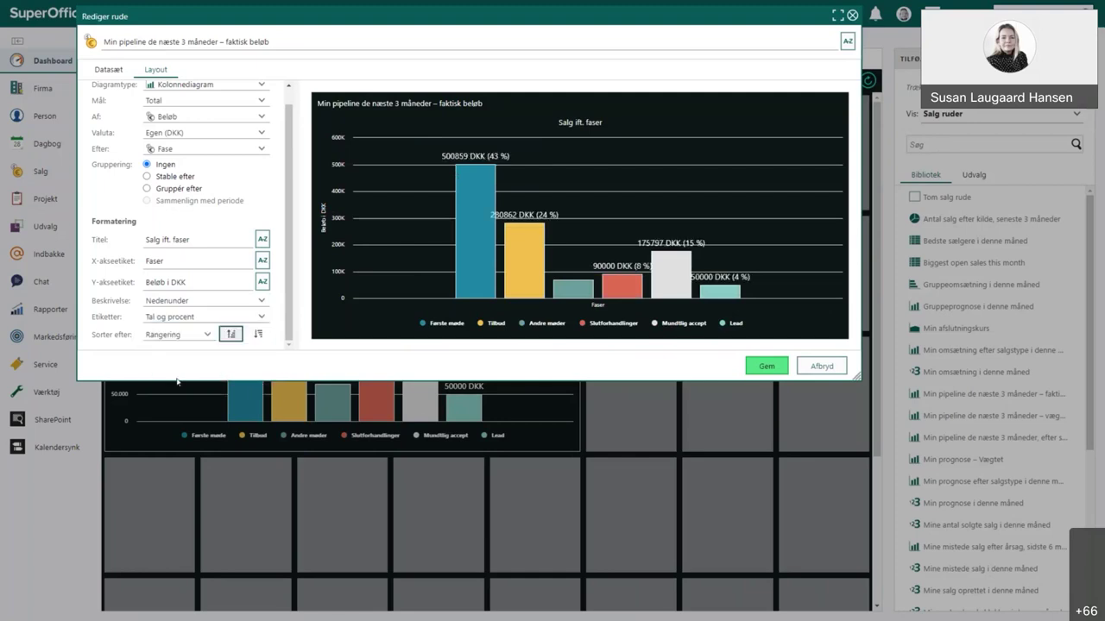
{"action": "left_click", "coordinate": [264, 319]}
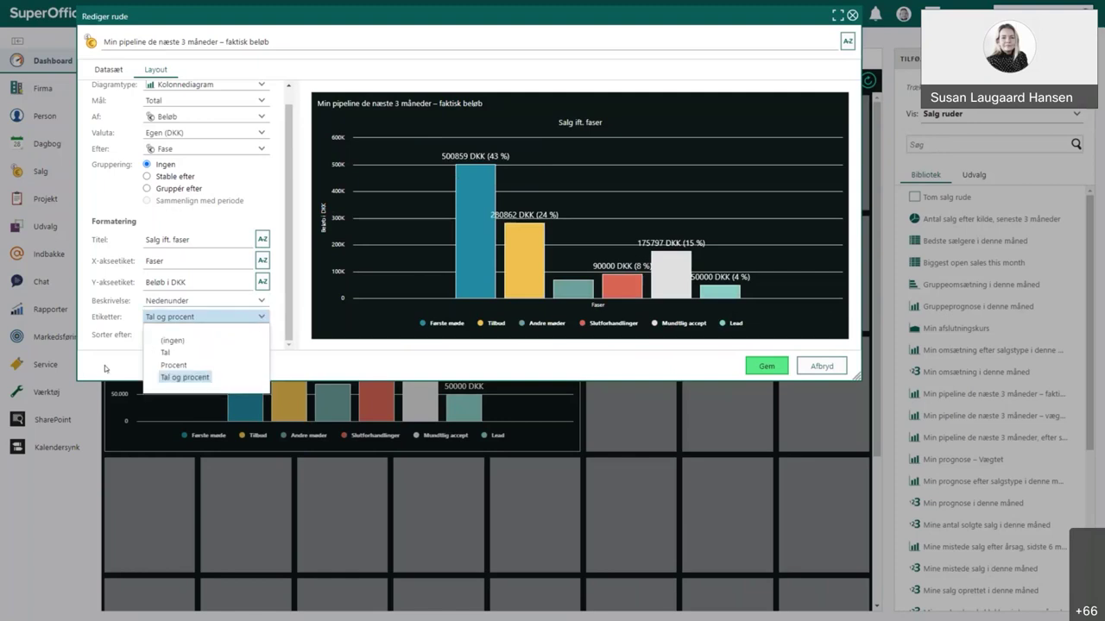
{"action": "left_click", "coordinate": [164, 354]}
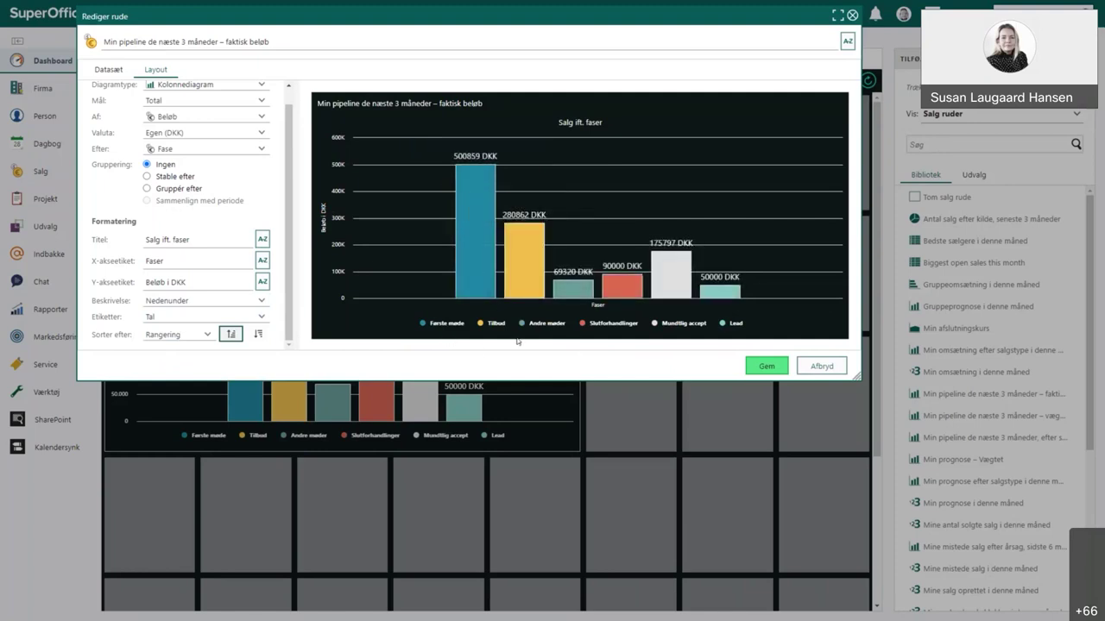
- Try sorting the chart's columns by Værdi and return the sorting to Rangering
{"action": "left_click", "coordinate": [207, 335]}
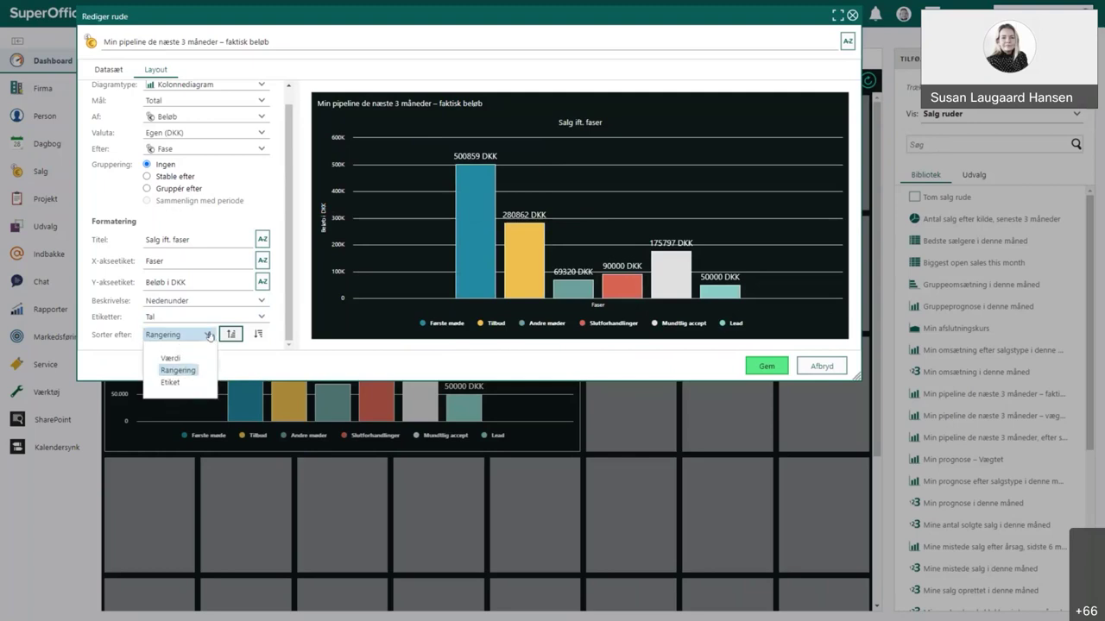
{"action": "left_click", "coordinate": [171, 358]}
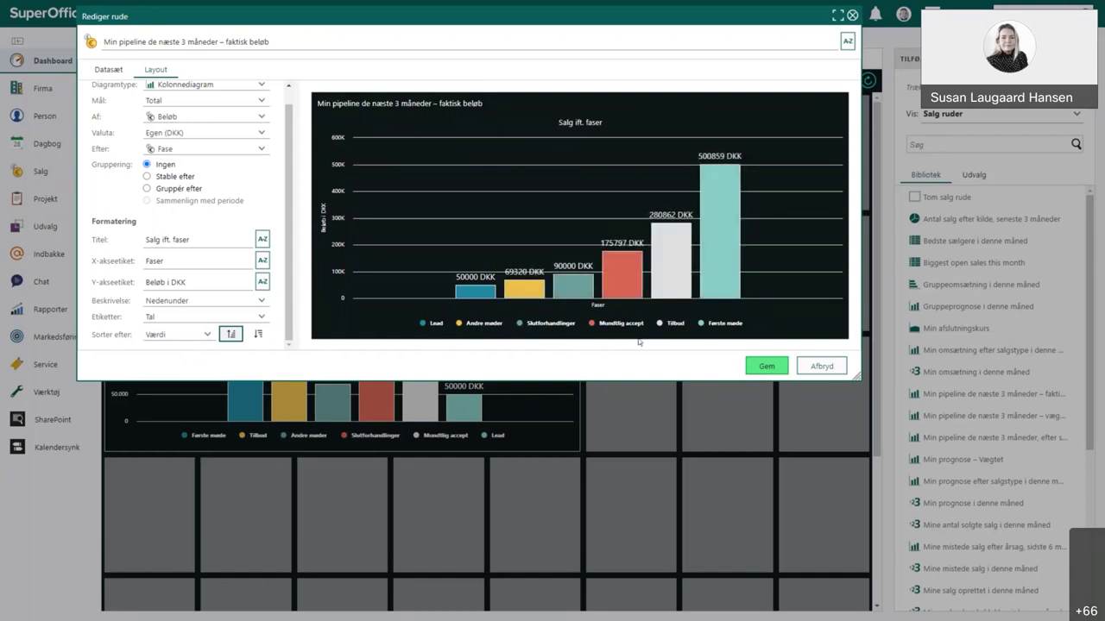
{"action": "left_click", "coordinate": [208, 335]}
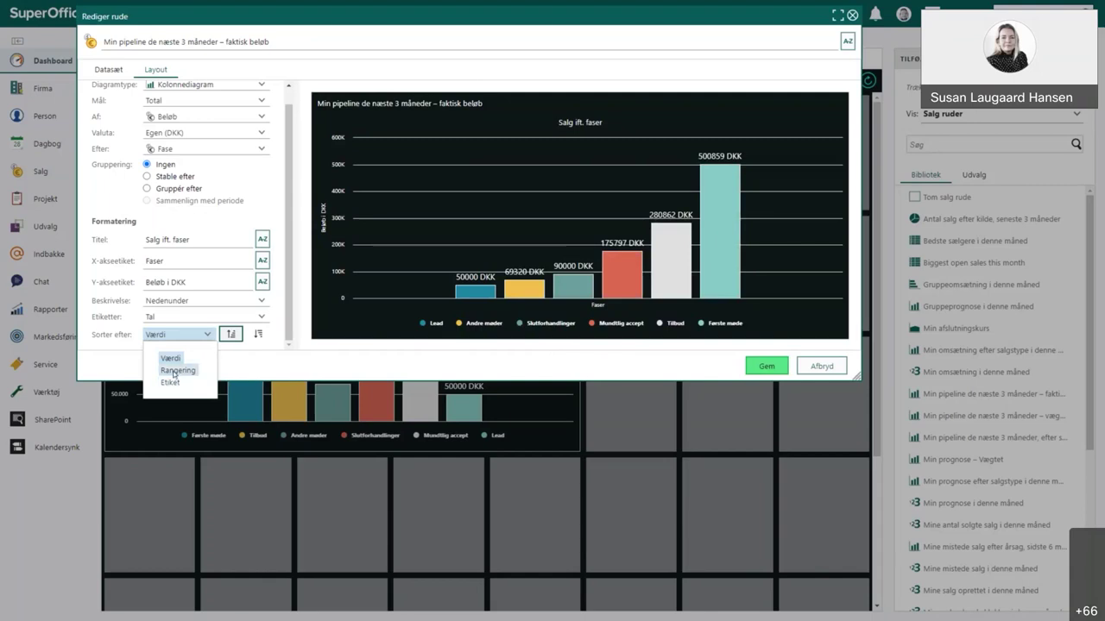
{"action": "left_click", "coordinate": [177, 370]}
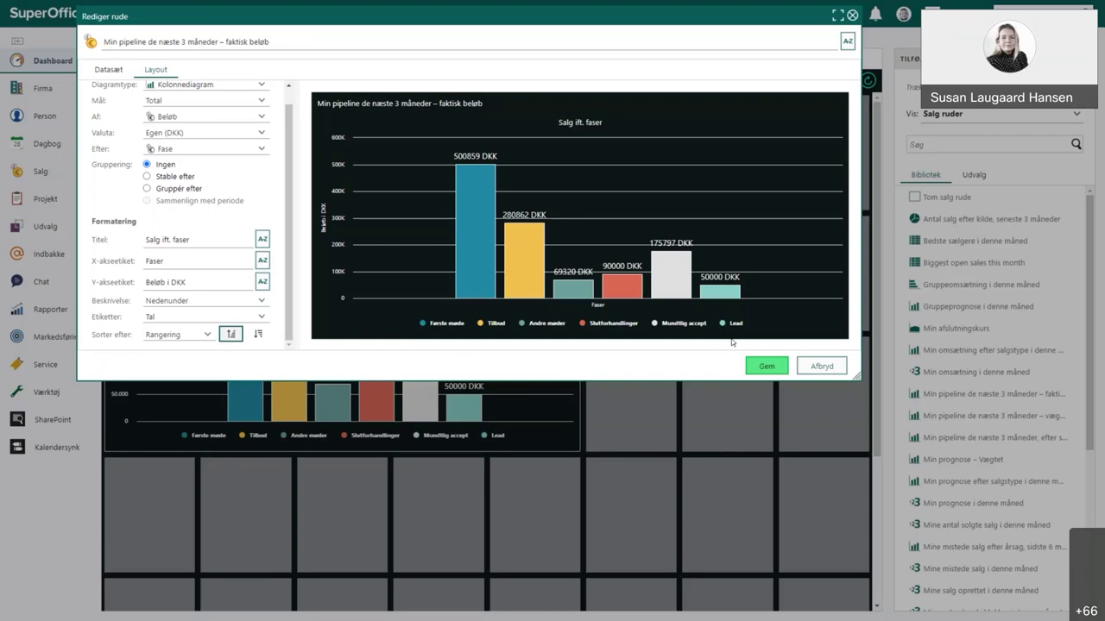
- Save the pipeline tile's chart settings and shrink the tile to four columns by two rows on the dashboard grid
{"action": "mouse_move", "coordinate": [494, 292]}
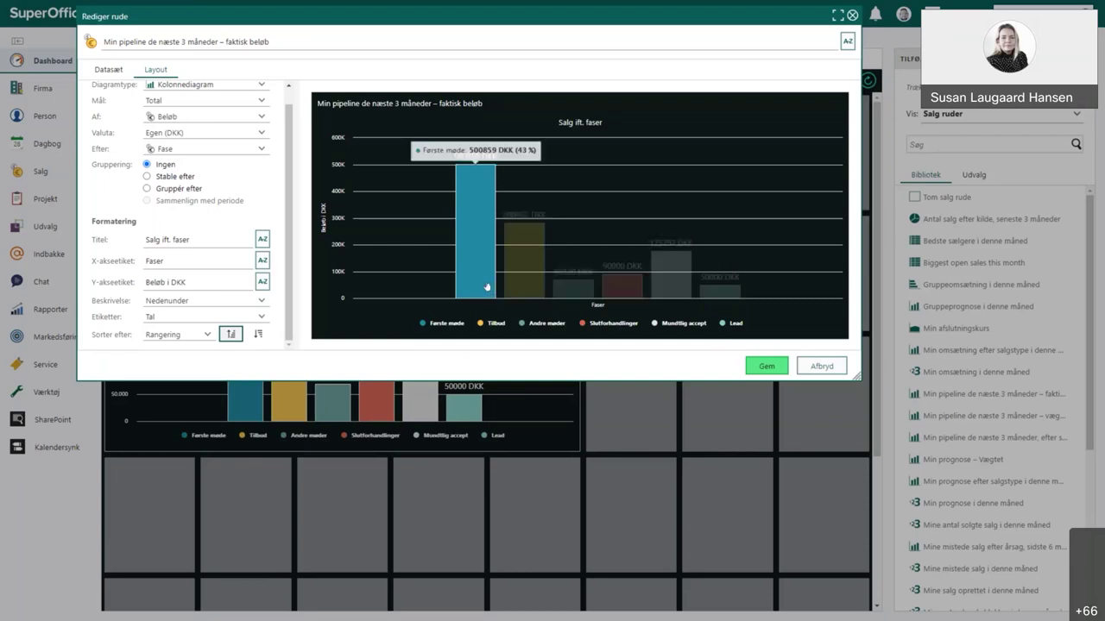
{"action": "mouse_move", "coordinate": [576, 303]}
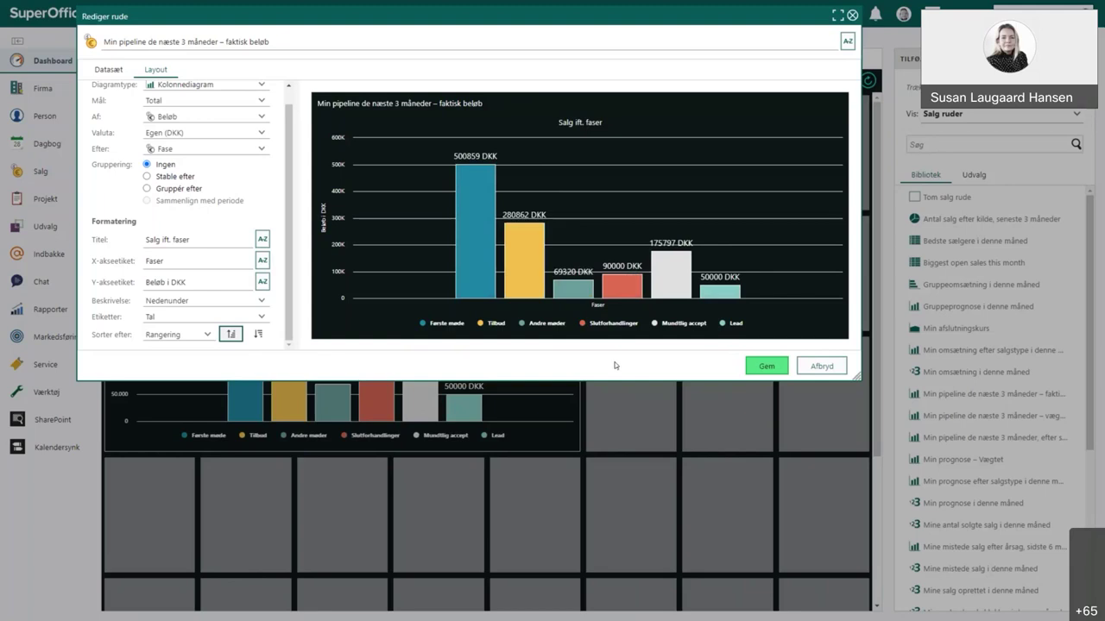
{"action": "left_click", "coordinate": [756, 369]}
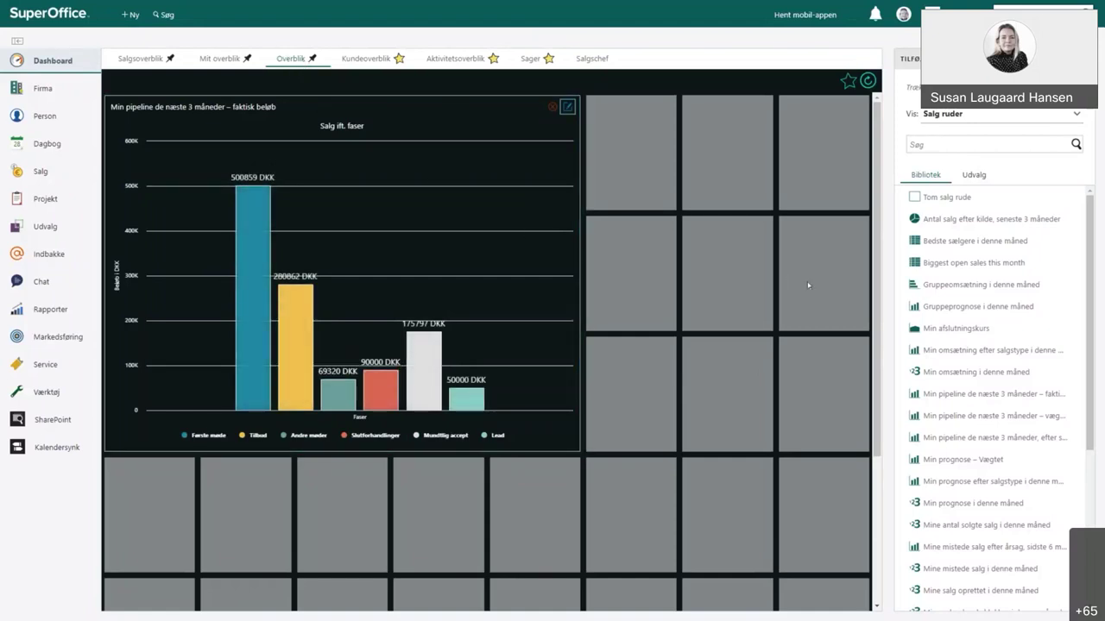
{"action": "left_click_drag", "start_coordinate": [578, 451], "coordinate": [471, 340]}
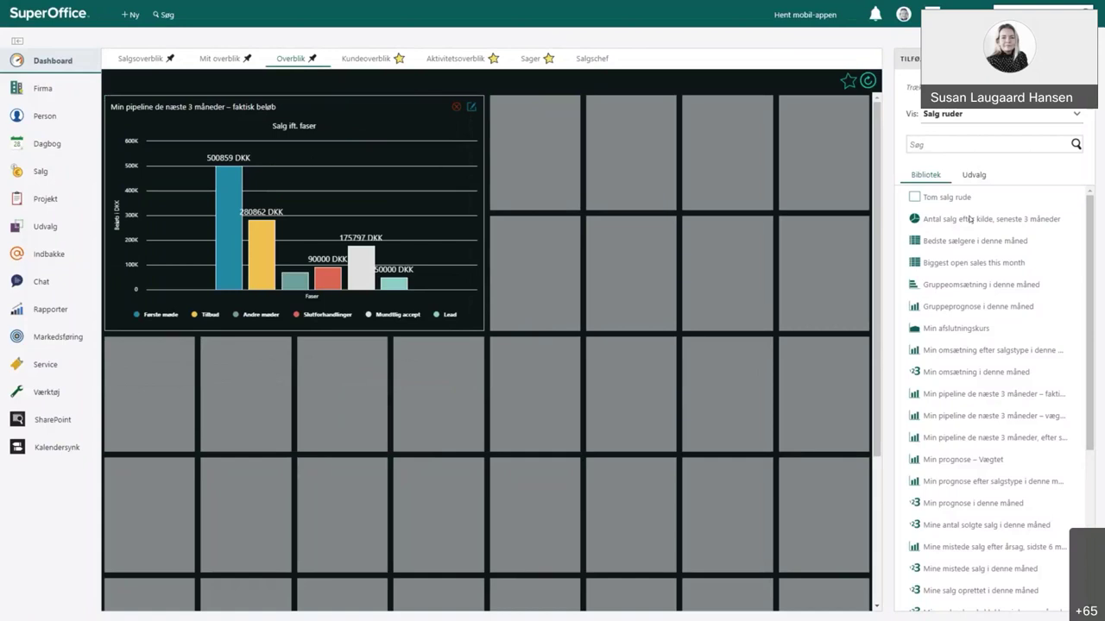
- Add an empty sales tile (Tom salg rude) from the library to the dashboard beside the pipeline tile
{"action": "mouse_move", "coordinate": [924, 201]}
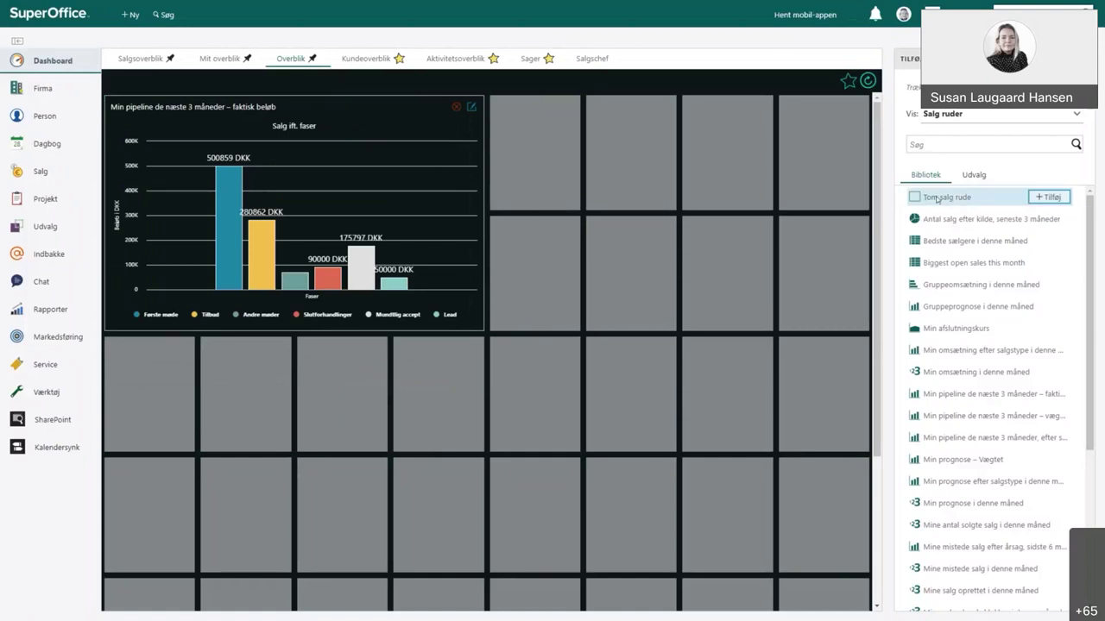
{"action": "mouse_move", "coordinate": [958, 195]}
{"action": "left_click", "coordinate": [958, 200]}
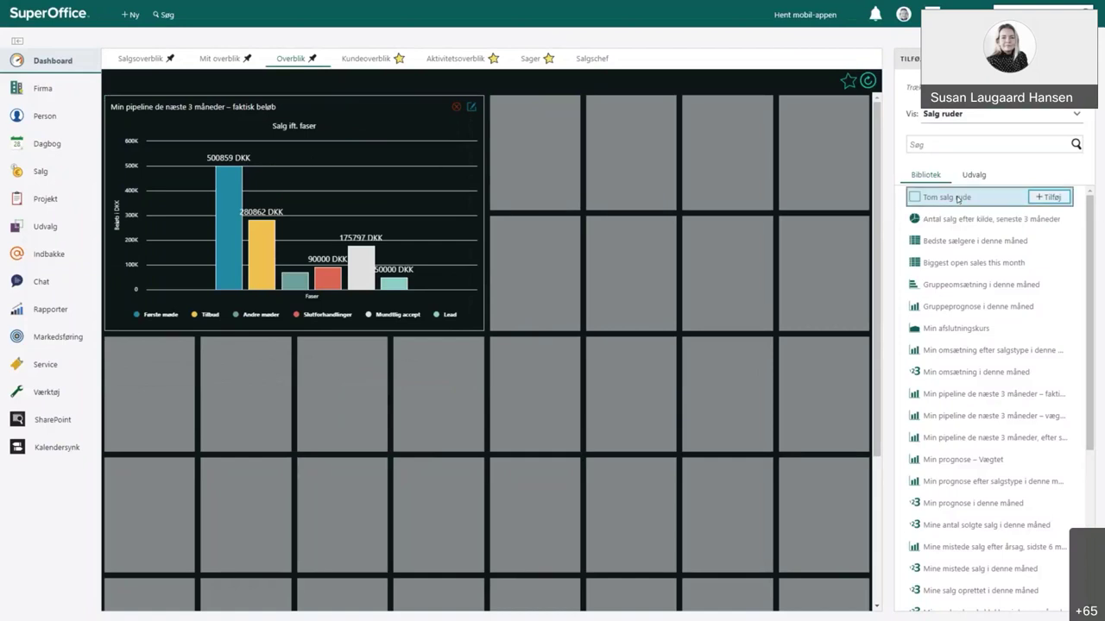
{"action": "left_click_drag", "start_coordinate": [958, 200], "coordinate": [641, 246]}
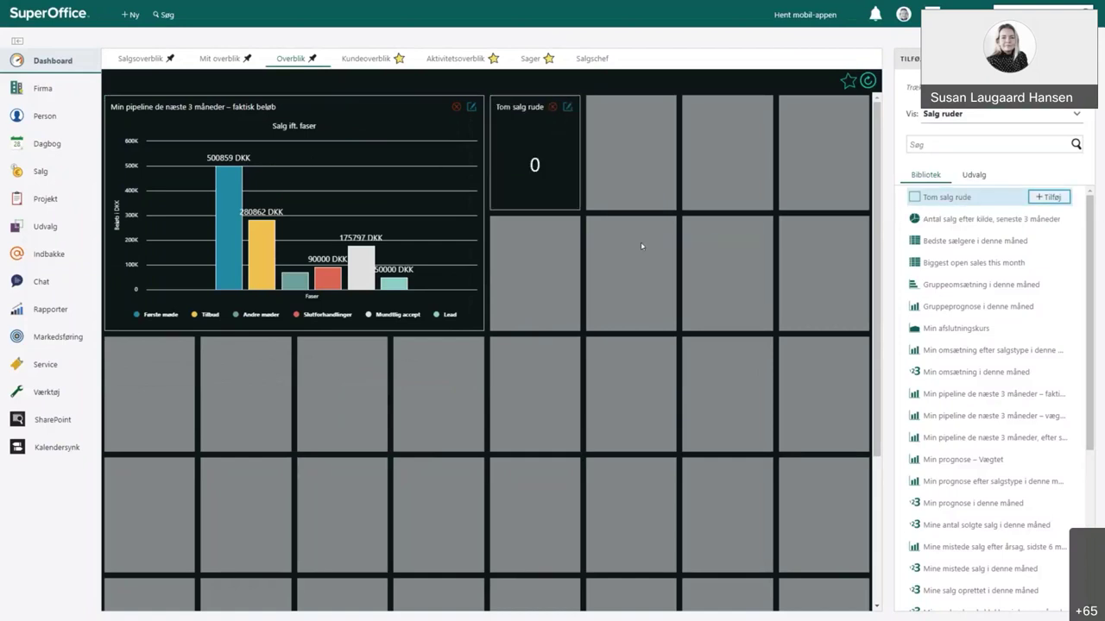
{"action": "left_click", "coordinate": [557, 182]}
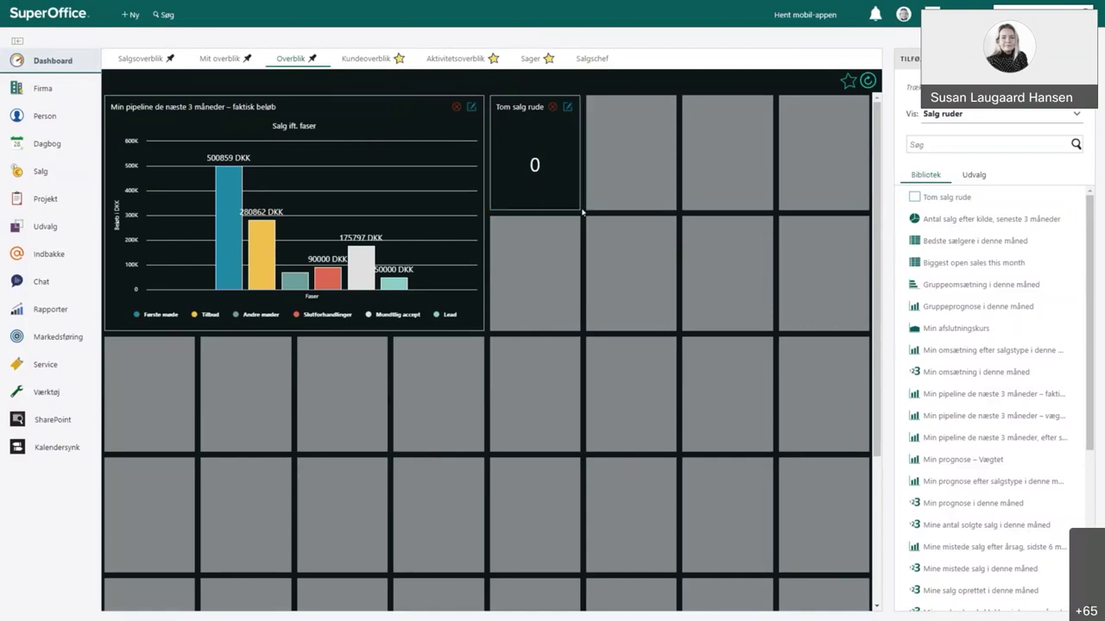
- Open the empty sales tile for editing and rename it "Åbne salg ift. forbrug"
{"action": "left_click", "coordinate": [567, 107]}
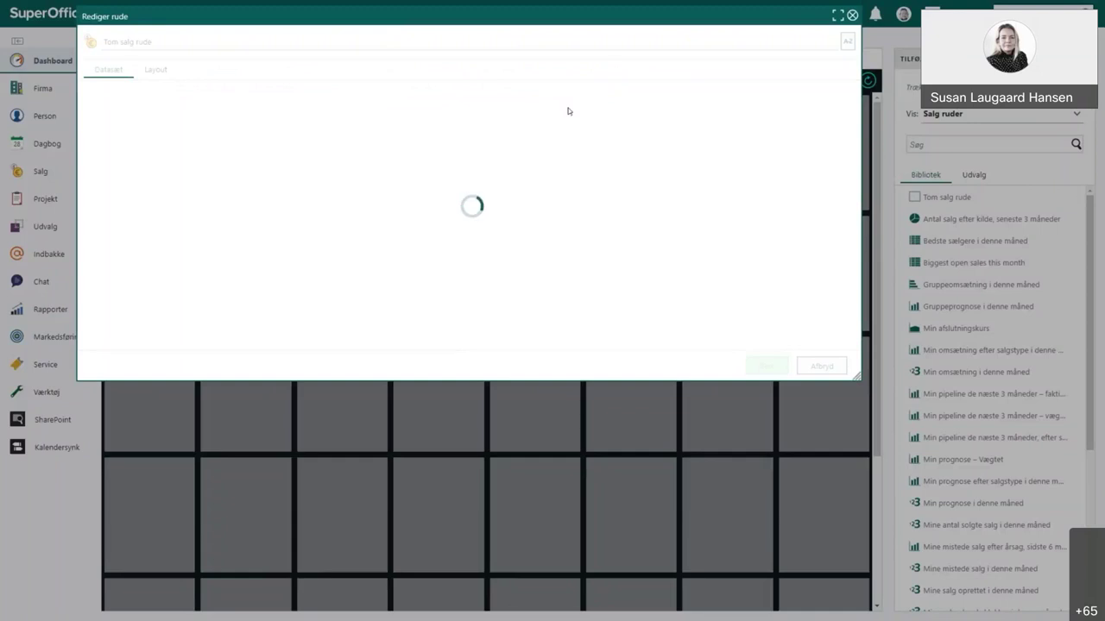
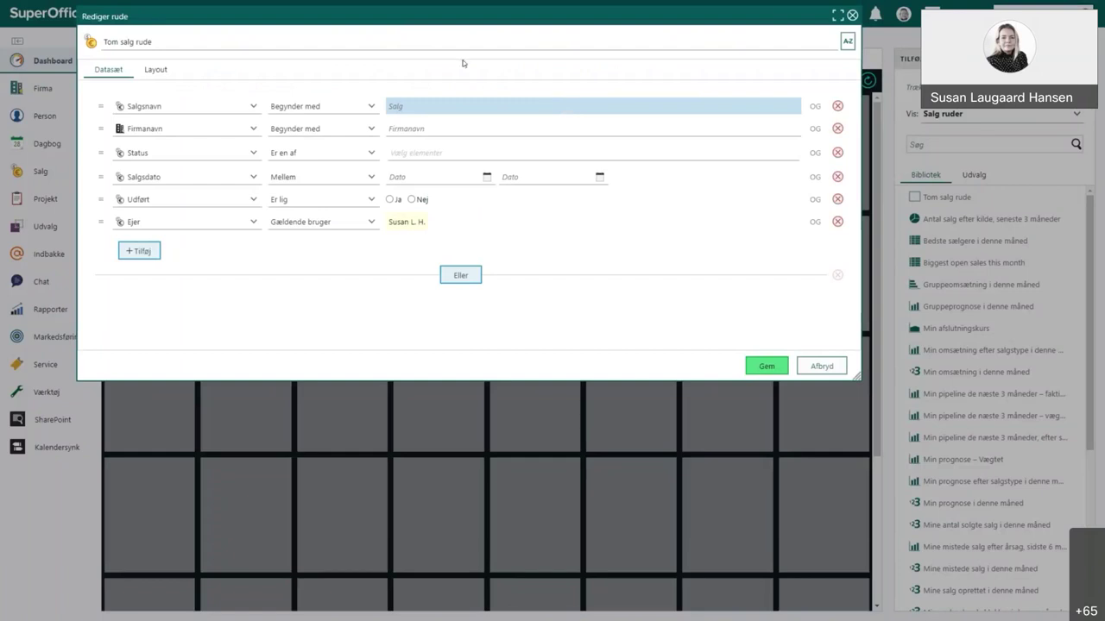
{"action": "double_click", "coordinate": [144, 41]}
{"action": "left_click_drag", "start_coordinate": [144, 42], "coordinate": [98, 42]}
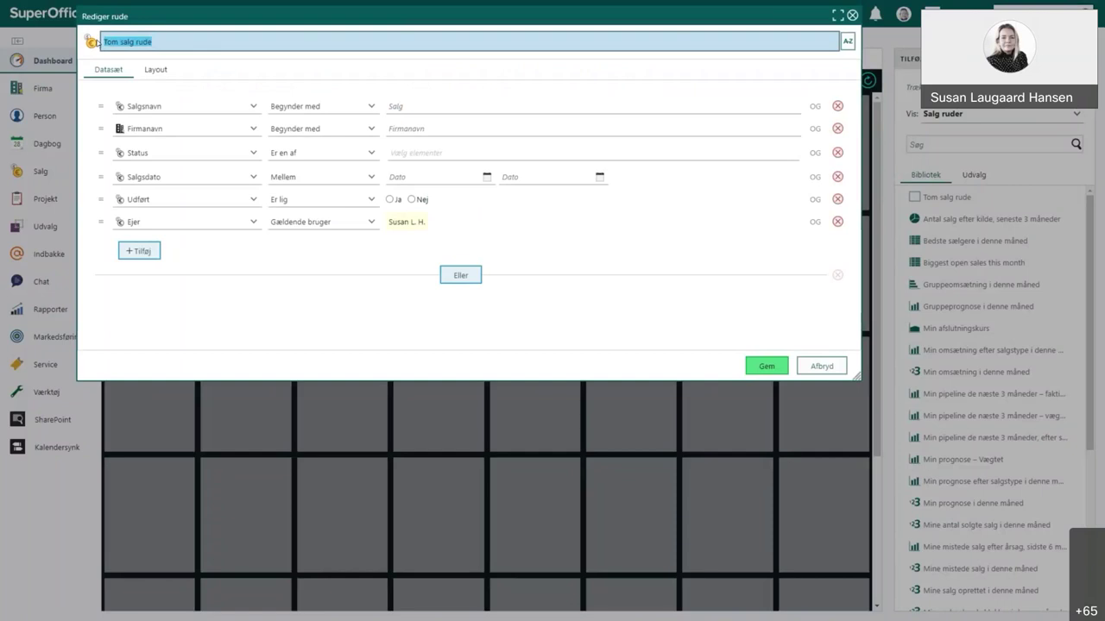
{"action": "type", "text": "Åbne salg ift. forbrug"}
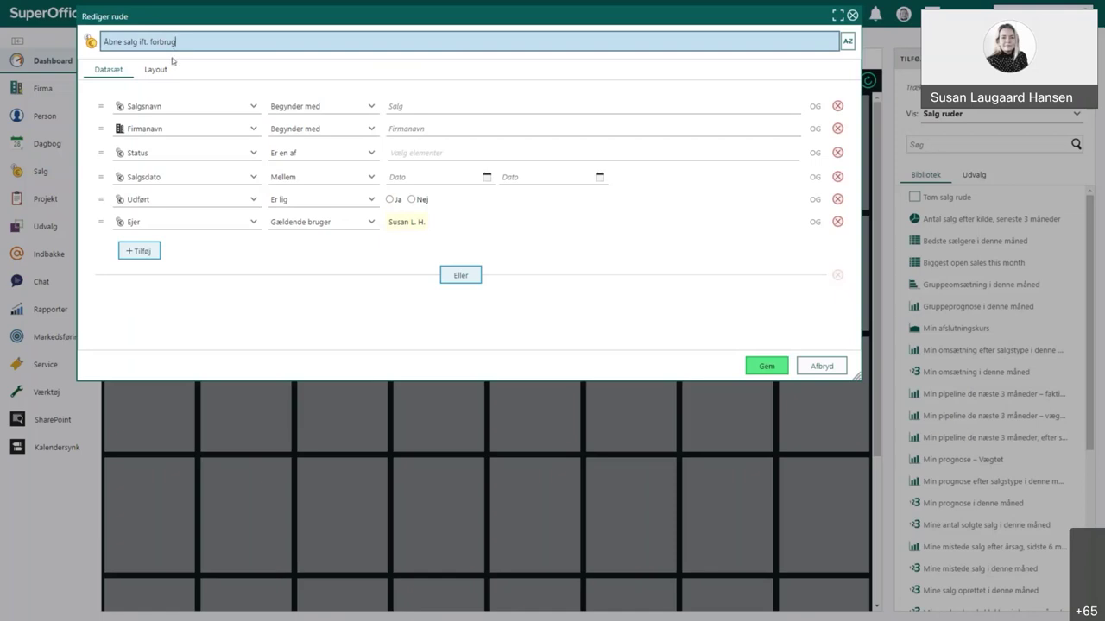
- Remove the Salgsnavn and Firmanavn criteria from the tile's dataset and set the Status criterion to Åben
{"action": "left_click", "coordinate": [837, 106]}
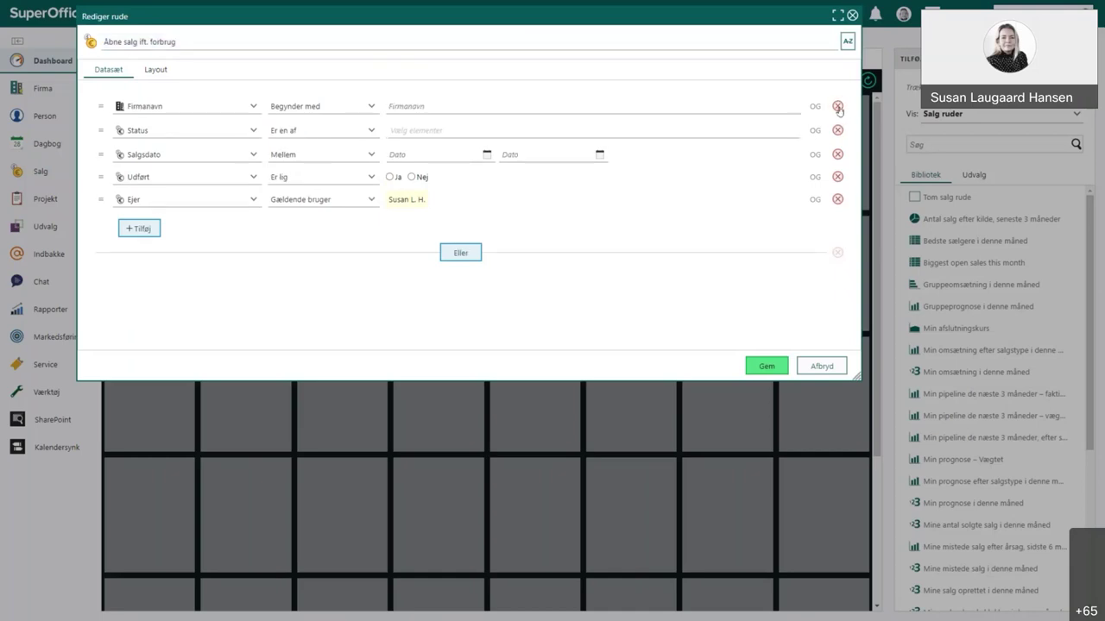
{"action": "left_click", "coordinate": [837, 106]}
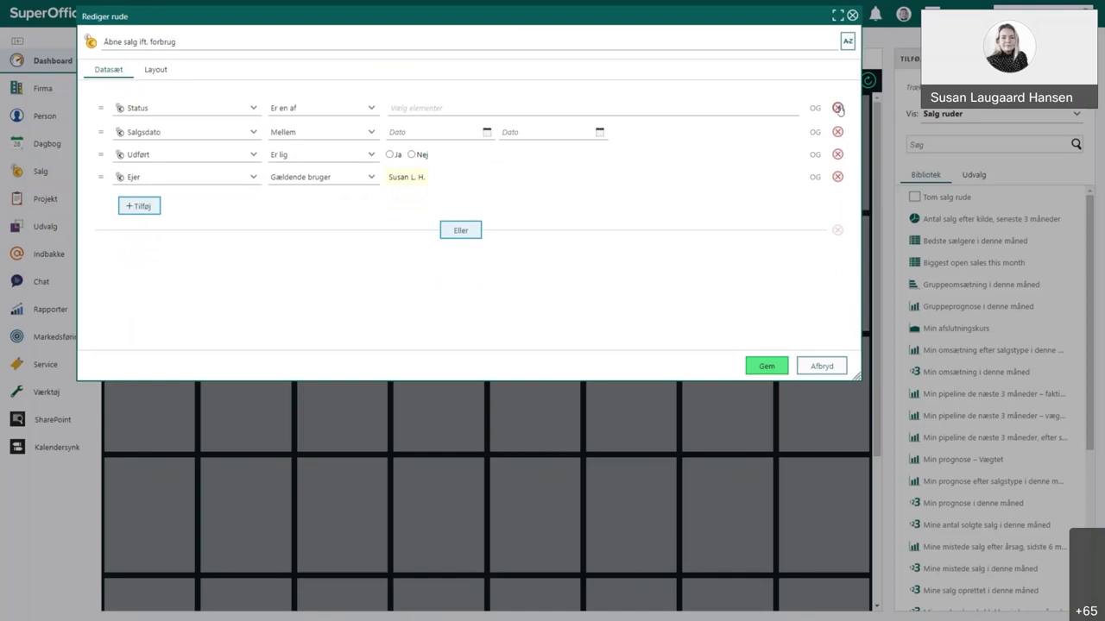
{"action": "left_click", "coordinate": [483, 108]}
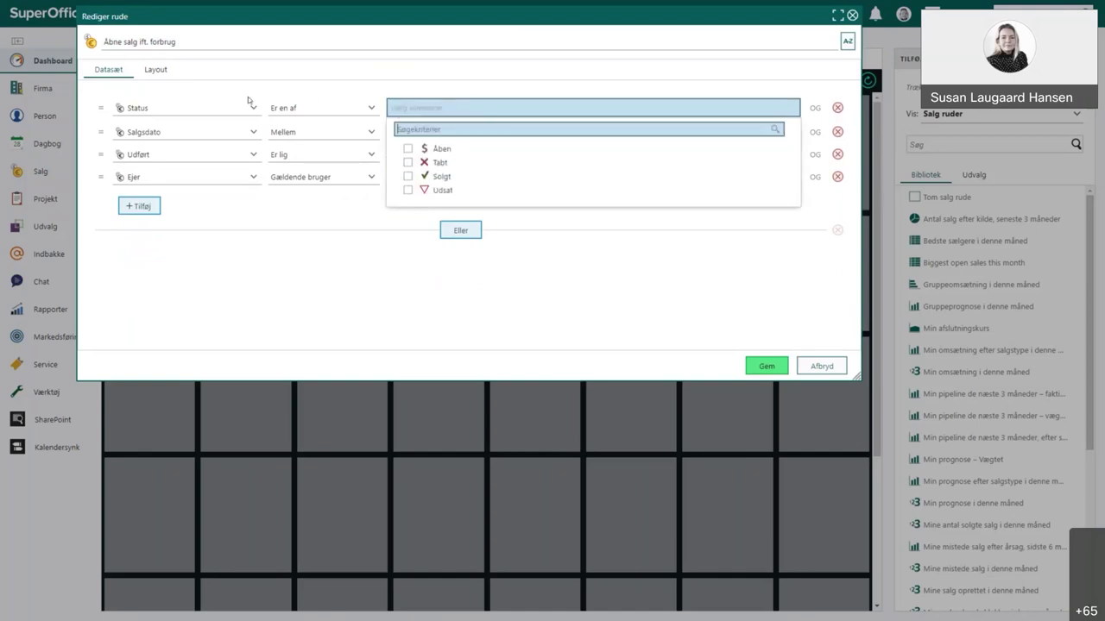
{"action": "left_click", "coordinate": [409, 149]}
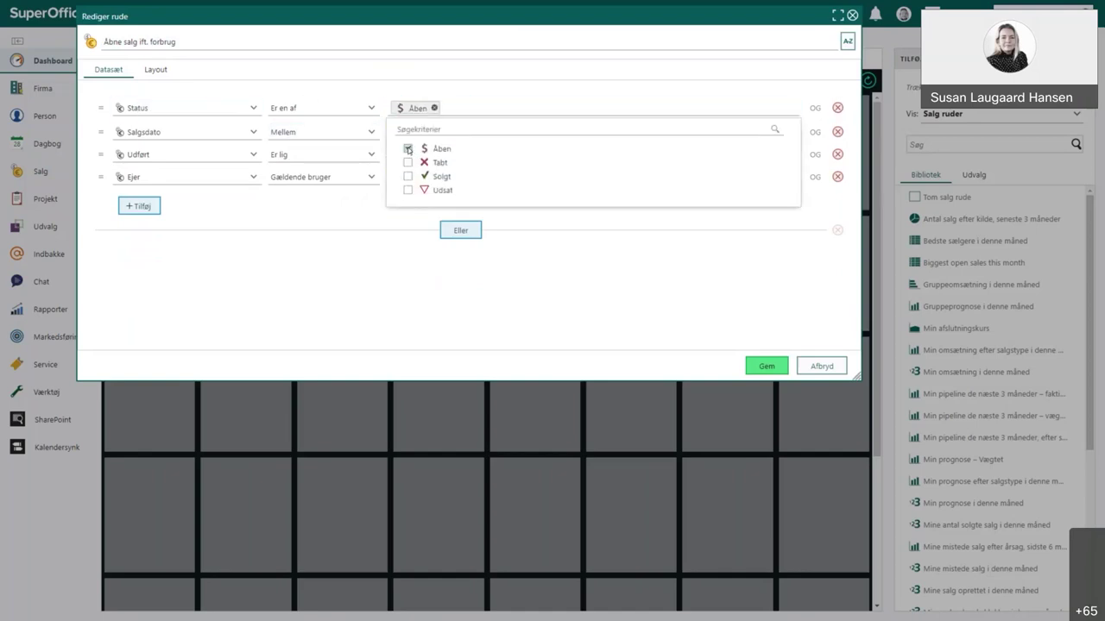
{"action": "left_click", "coordinate": [363, 214]}
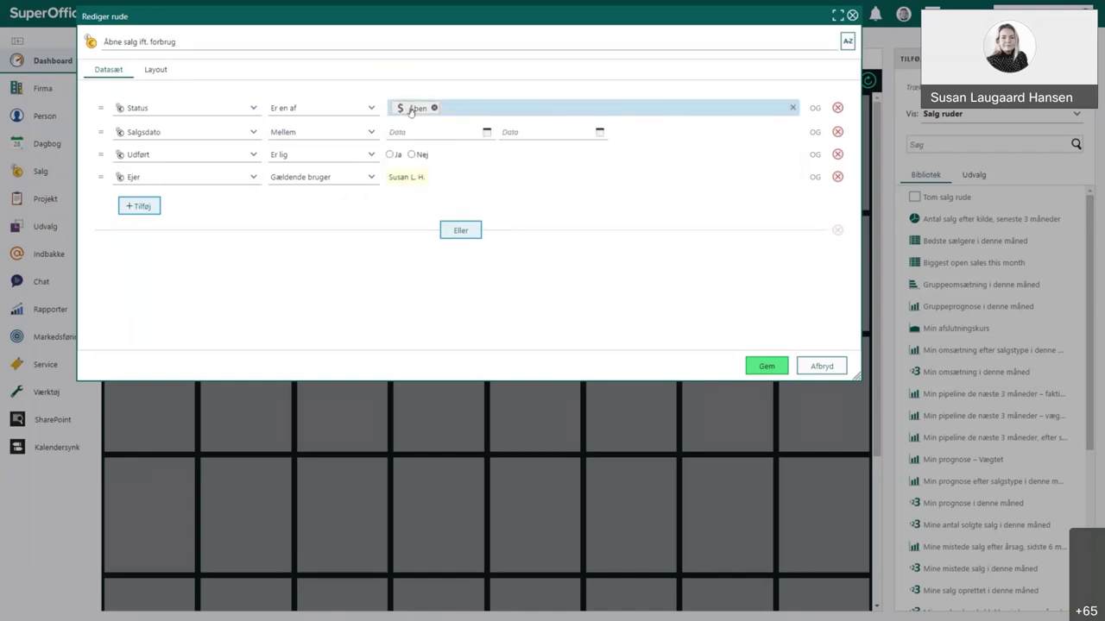
- Set the Salgsdato criterion to denne... Kvartal and remove the Udført criterion
{"action": "left_click", "coordinate": [372, 134]}
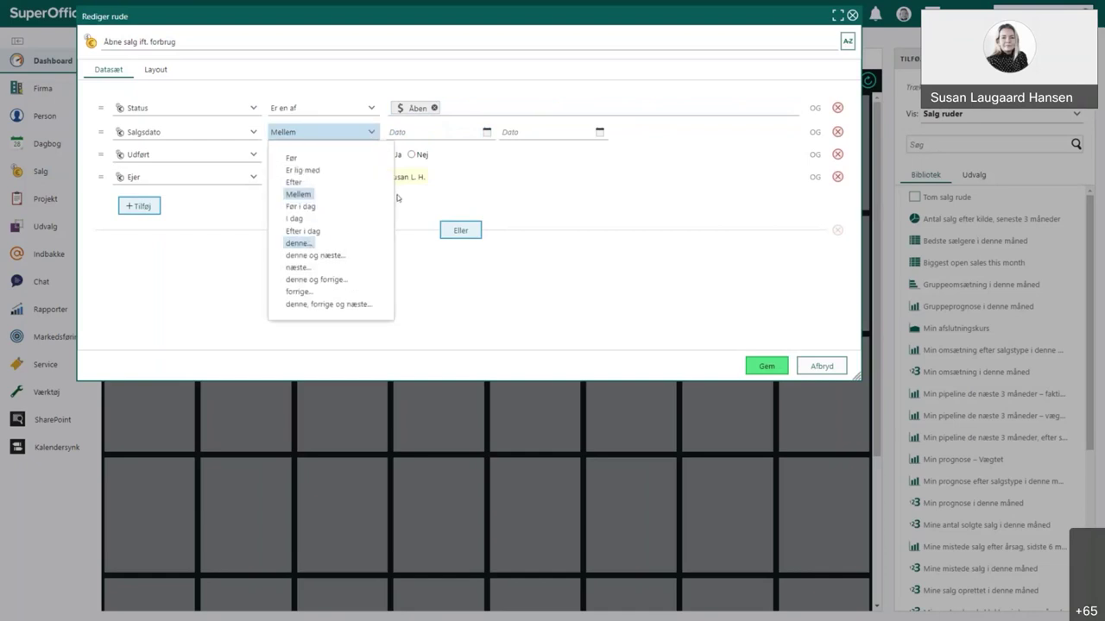
{"action": "left_click", "coordinate": [309, 244]}
{"action": "left_click", "coordinate": [422, 134]}
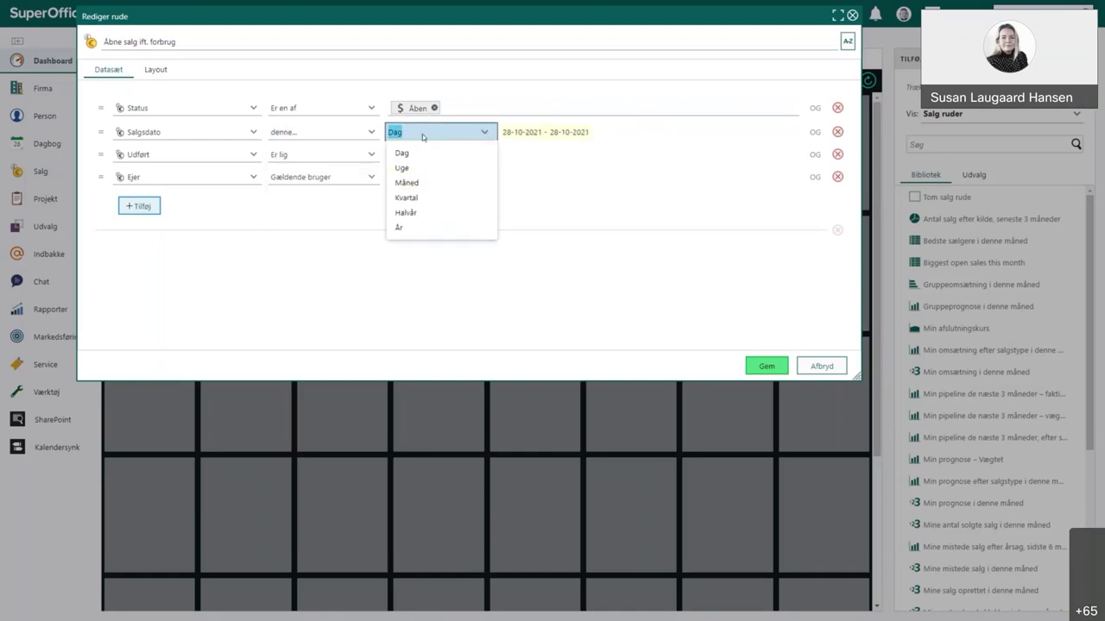
{"action": "left_click", "coordinate": [411, 198]}
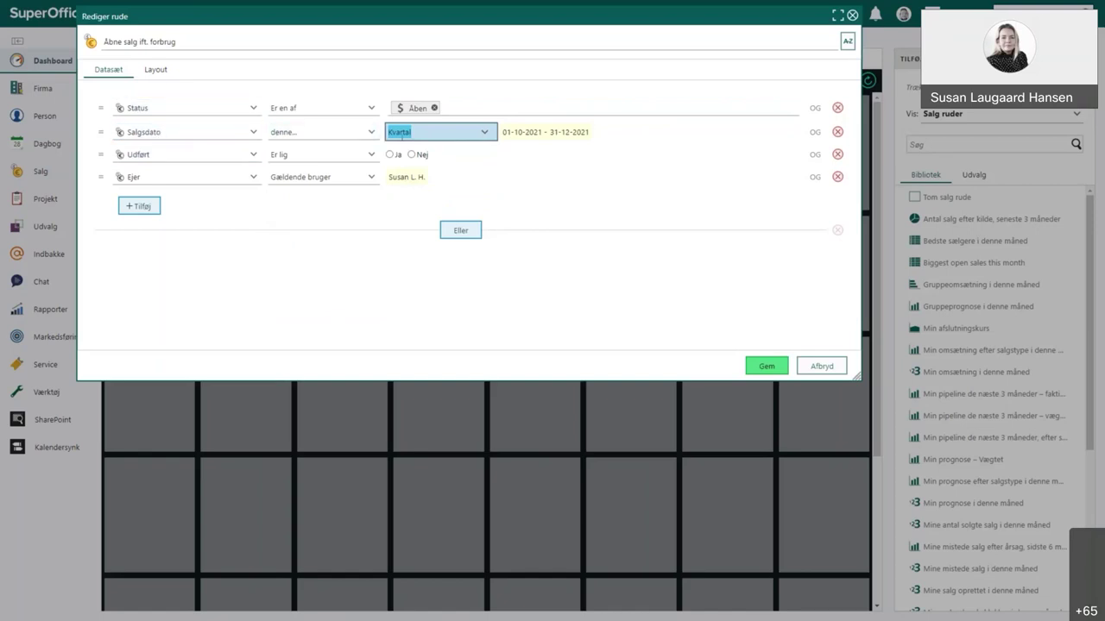
{"action": "left_click", "coordinate": [837, 155]}
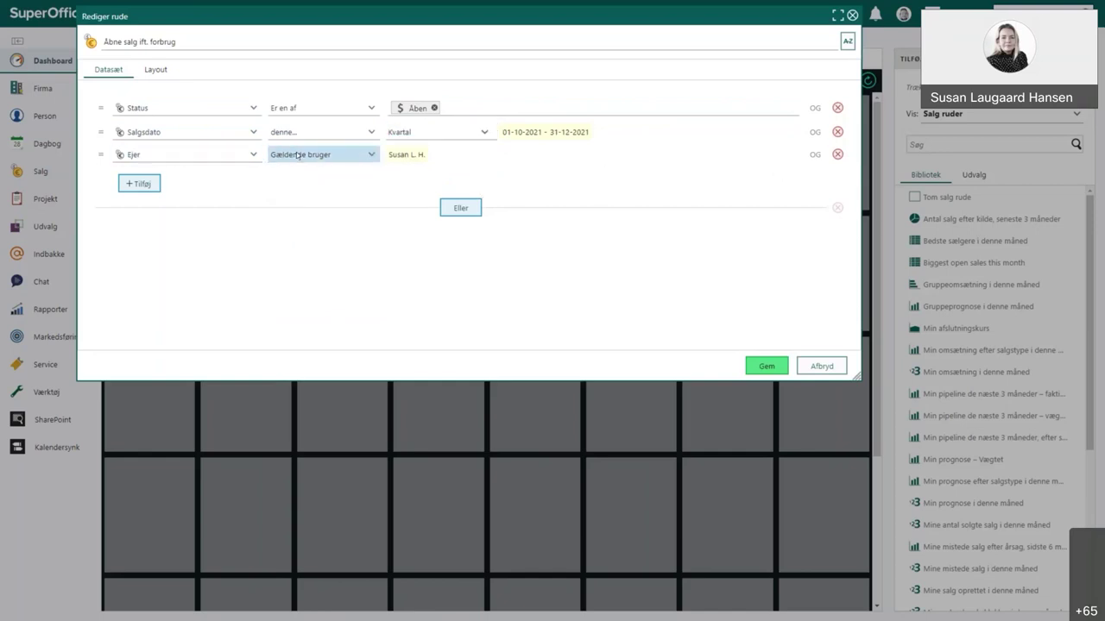
- Replace the Ejer criterion with Ejergruppe, using the condition Er en af and the group Salg
{"action": "left_click", "coordinate": [253, 156]}
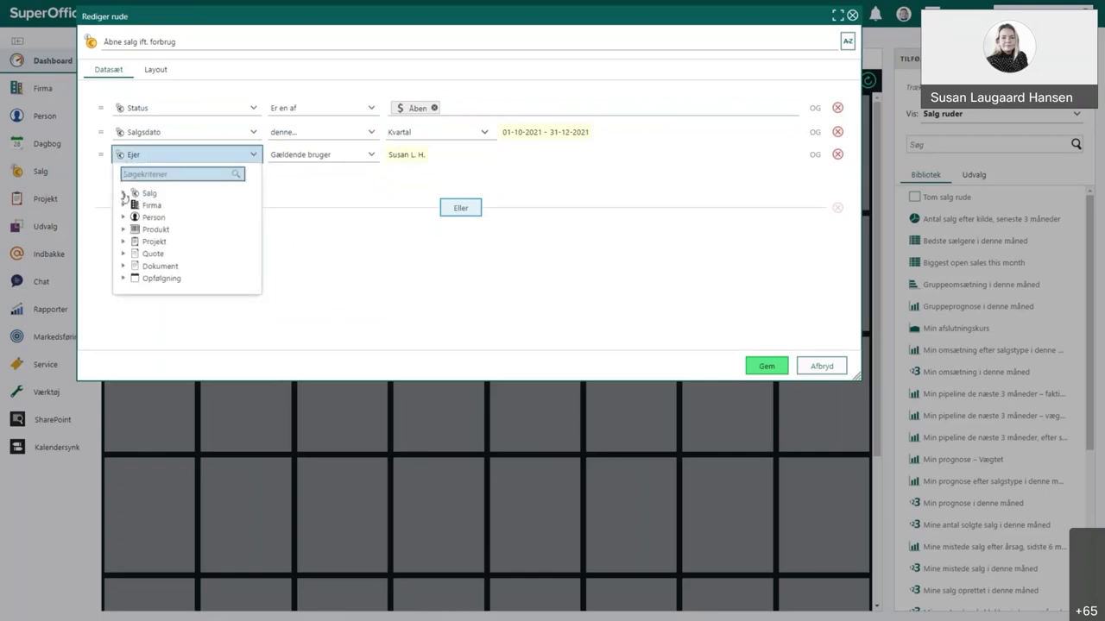
{"action": "left_click", "coordinate": [124, 195]}
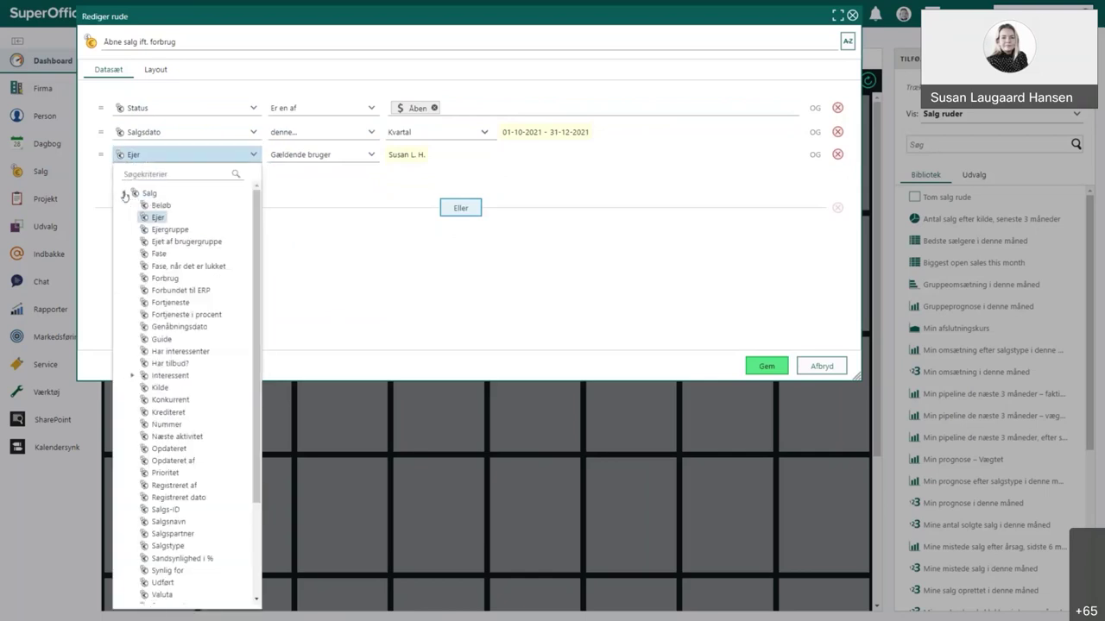
{"action": "left_click", "coordinate": [167, 230]}
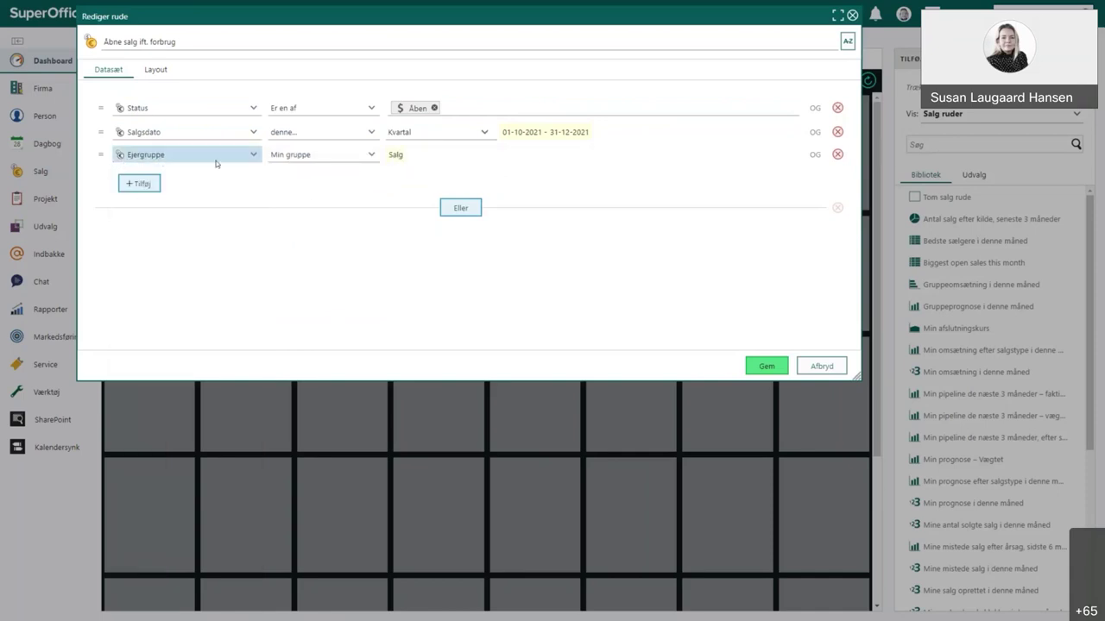
{"action": "left_click", "coordinate": [371, 156]}
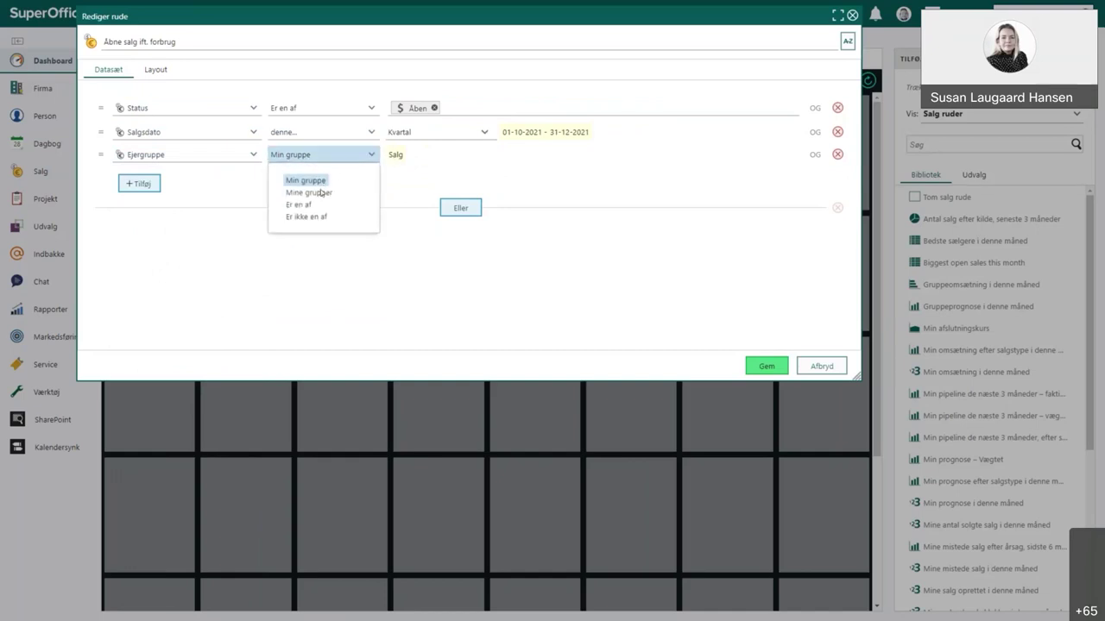
{"action": "left_click", "coordinate": [299, 204]}
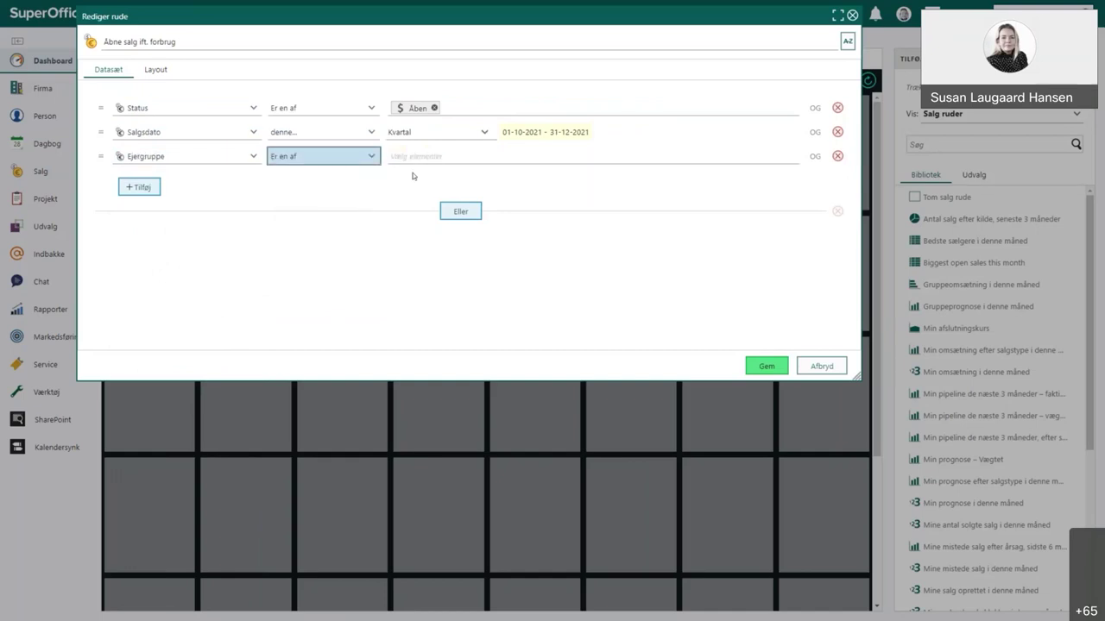
{"action": "left_click", "coordinate": [421, 158]}
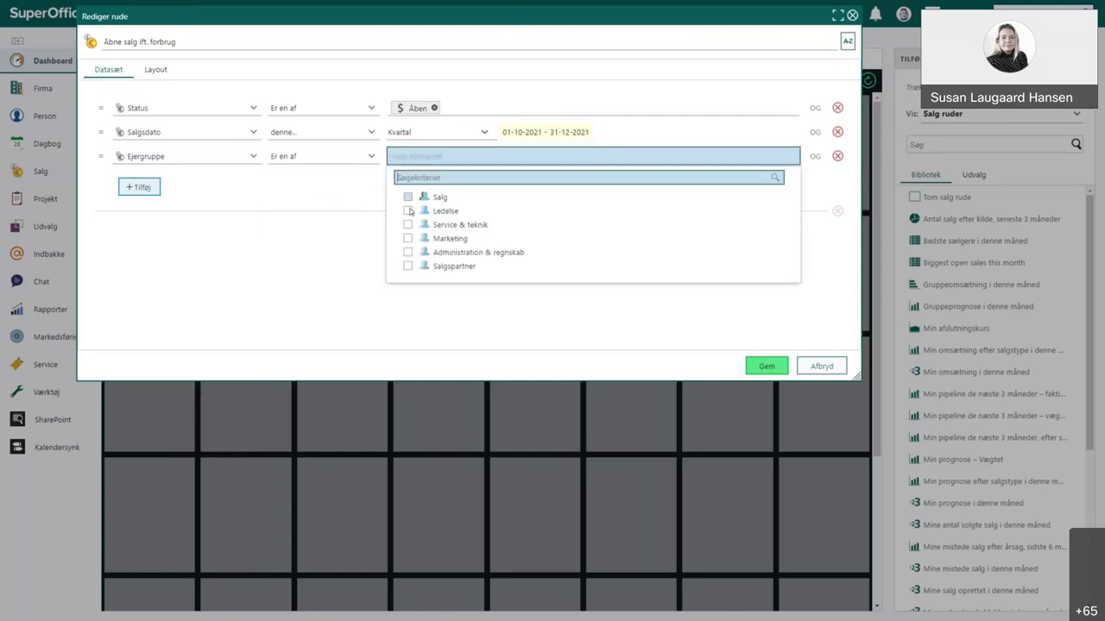
{"action": "left_click", "coordinate": [408, 197]}
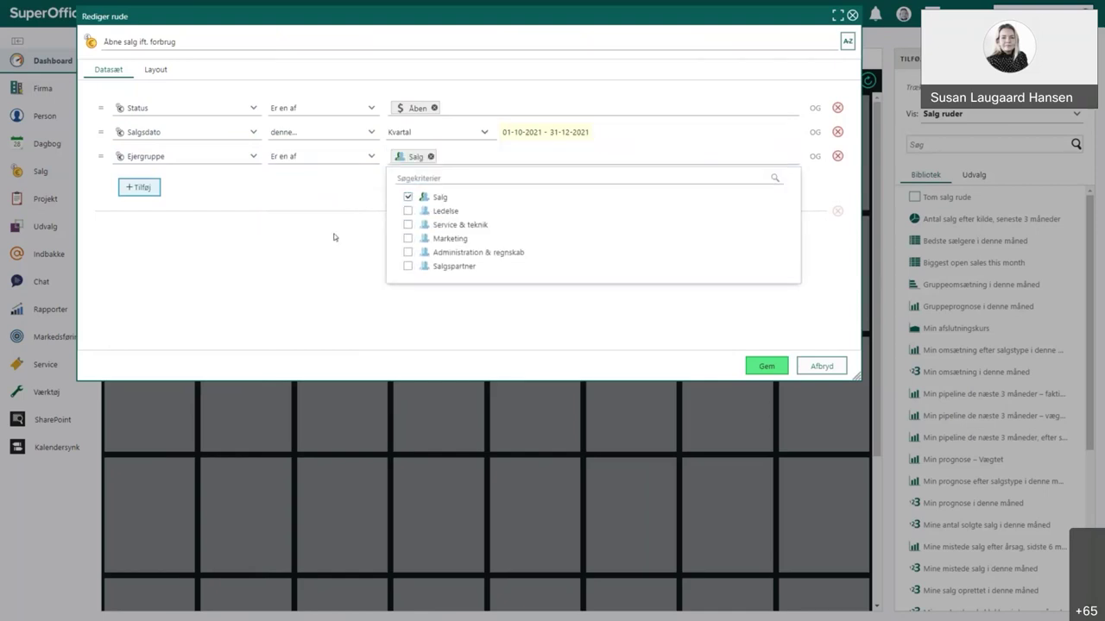
{"action": "left_click", "coordinate": [334, 238]}
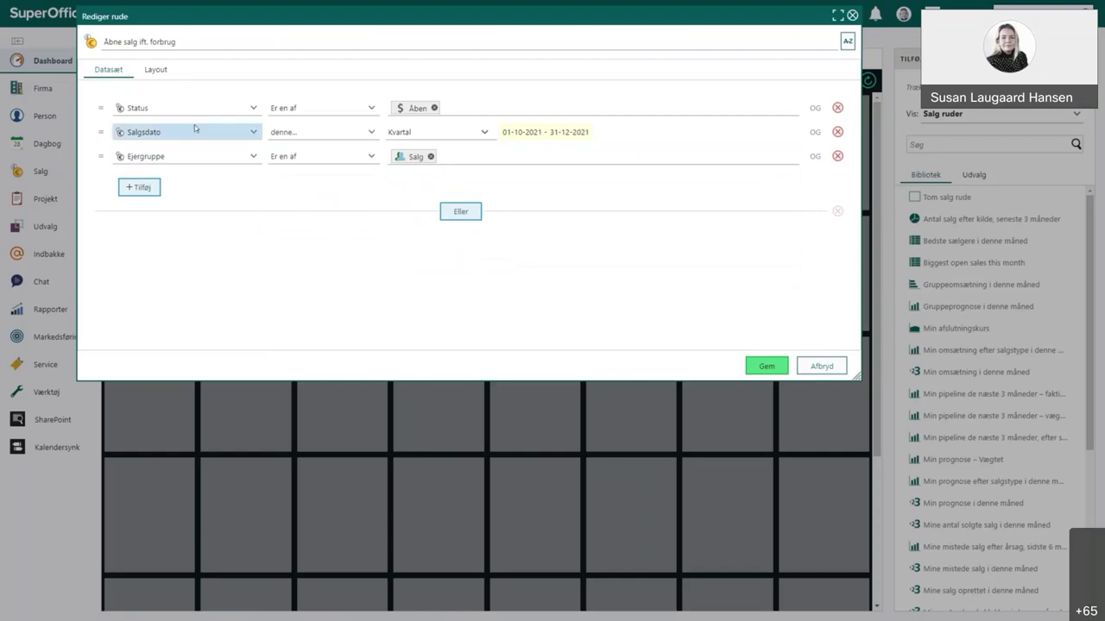
- In the tile's layout, choose the diagram type Kolonnediagram and set it to measure the Total of Forbrug
{"action": "left_click", "coordinate": [155, 70]}
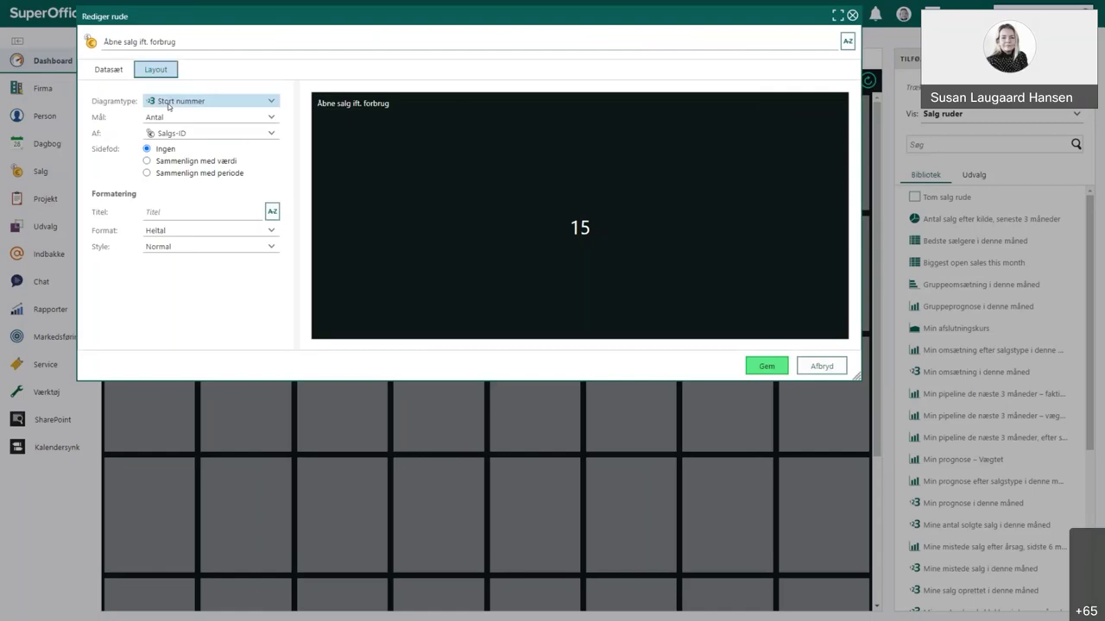
{"action": "left_click", "coordinate": [271, 103]}
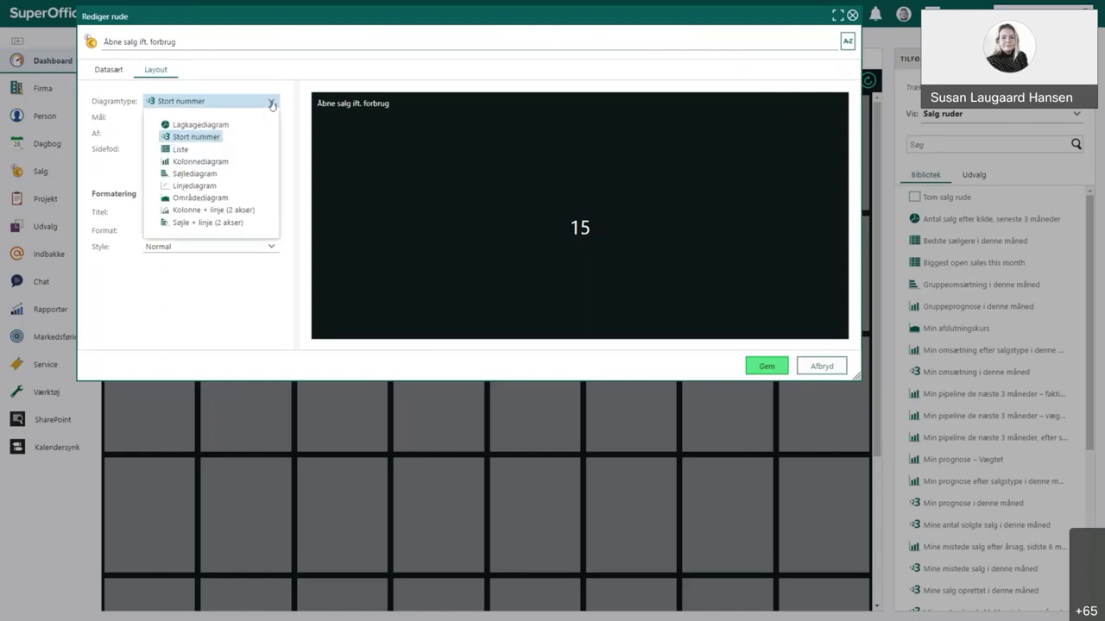
{"action": "left_click", "coordinate": [199, 162]}
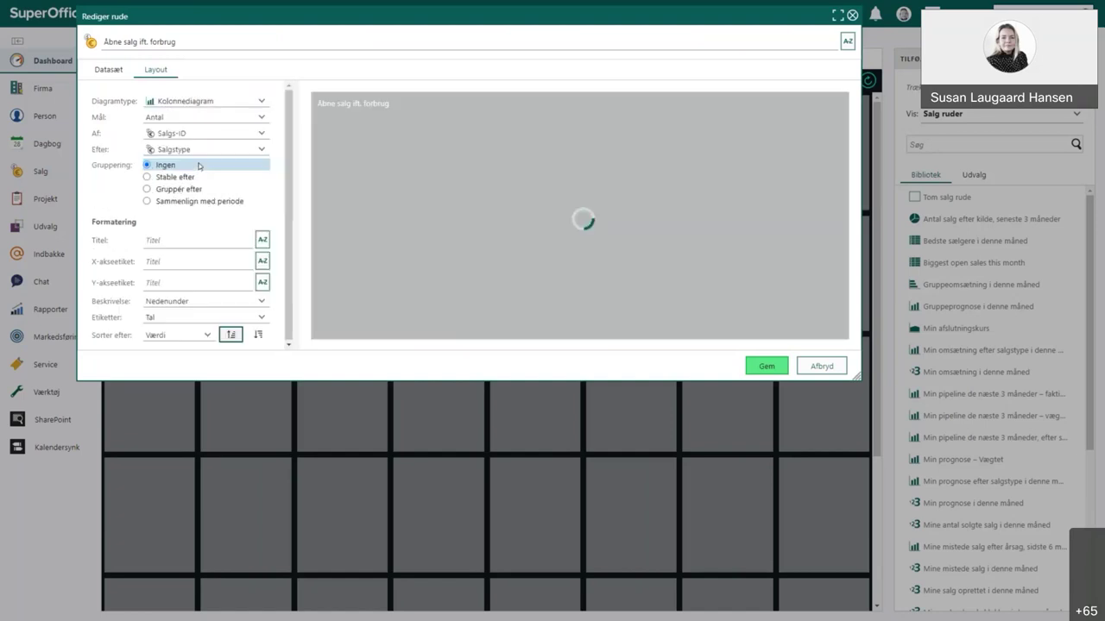
{"action": "left_click", "coordinate": [186, 118]}
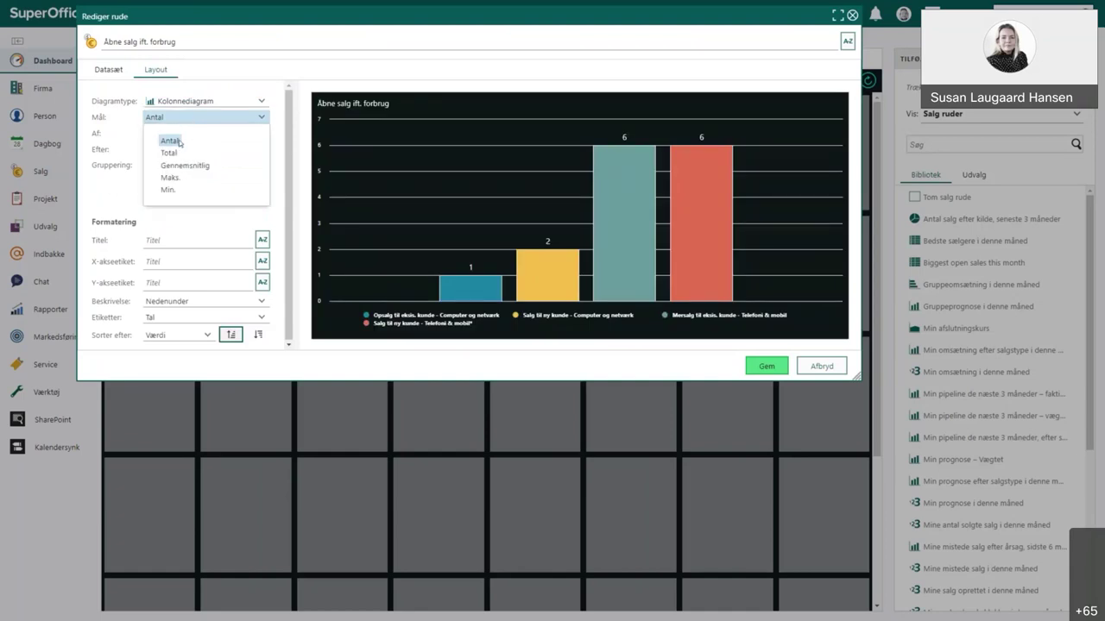
{"action": "left_click", "coordinate": [175, 153]}
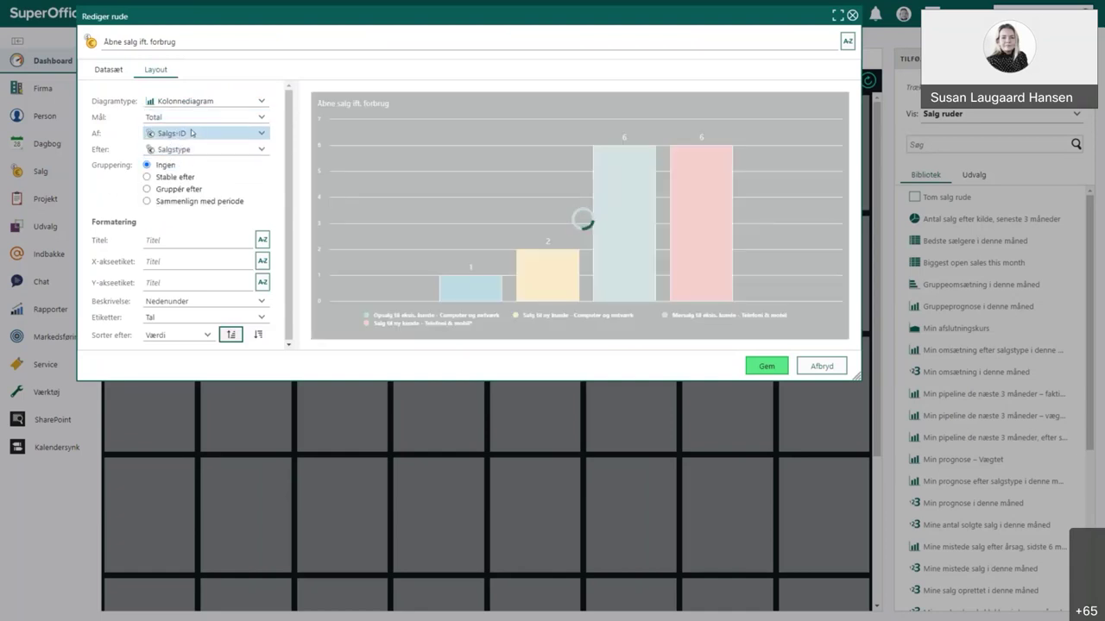
{"action": "left_click", "coordinate": [195, 134]}
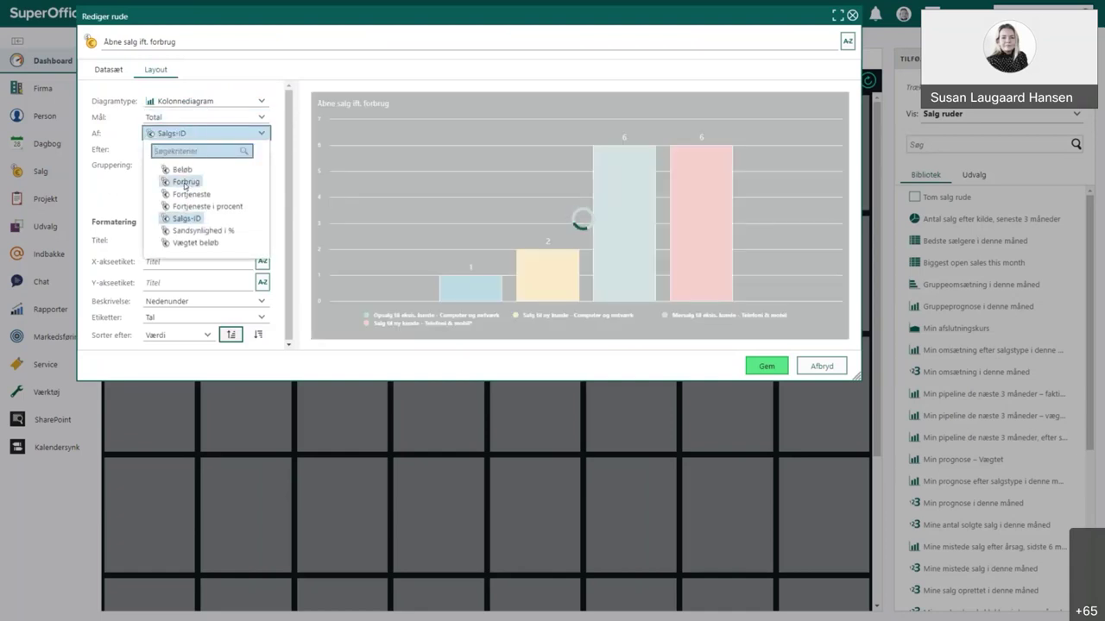
{"action": "left_click", "coordinate": [184, 182]}
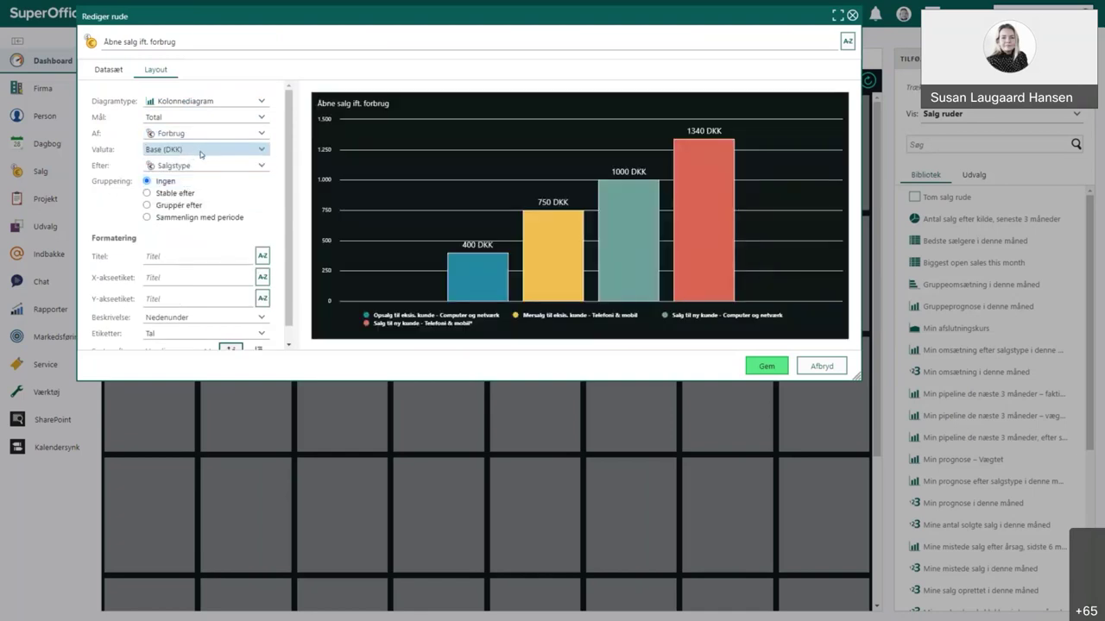
- Set the chart's Valuta to Ingen and check a column's details in the preview
{"action": "left_click", "coordinate": [200, 150]}
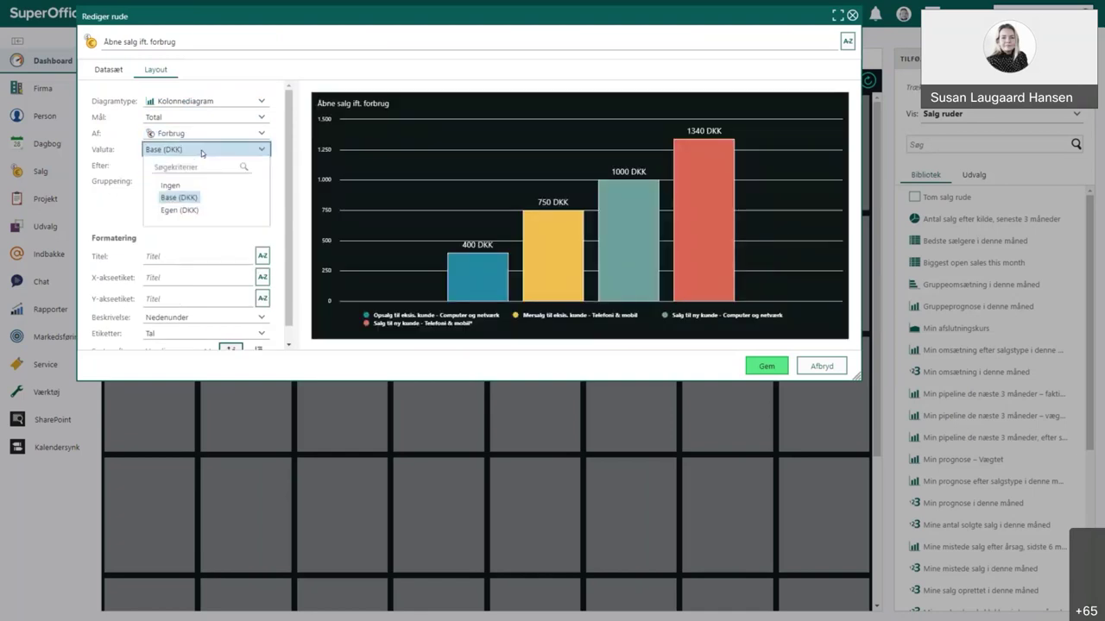
{"action": "left_click", "coordinate": [170, 187]}
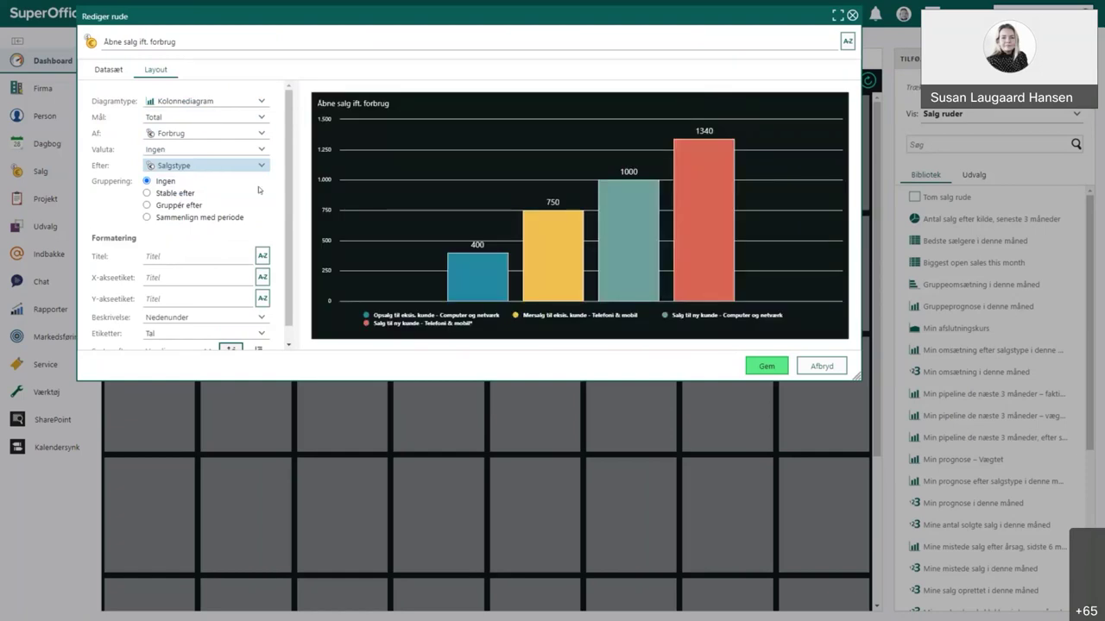
{"action": "mouse_move", "coordinate": [477, 276]}
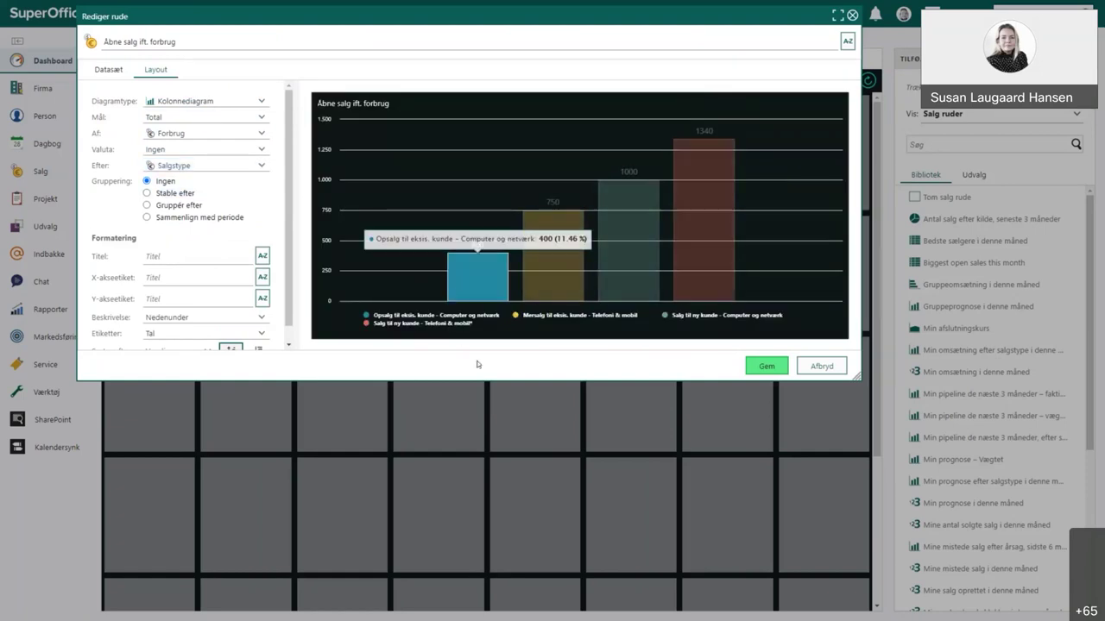
{"action": "mouse_move", "coordinate": [481, 301]}
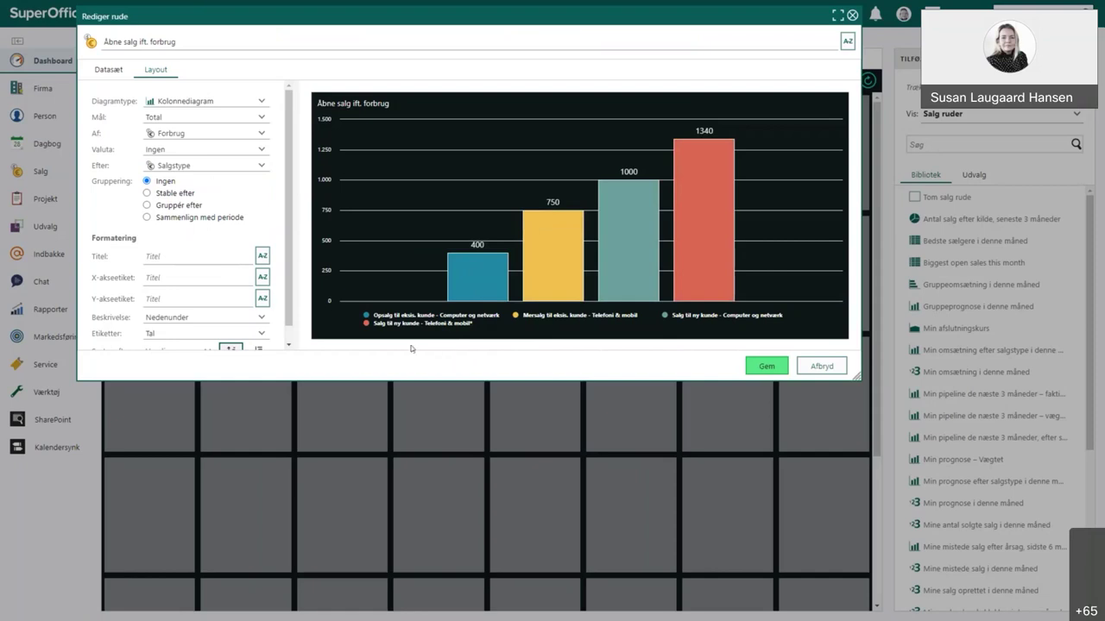
- Title the chart "Potentielt forbrig" and label the X axis "Salgstyper" and the Y axis "Forbrug"
{"action": "left_click", "coordinate": [204, 258]}
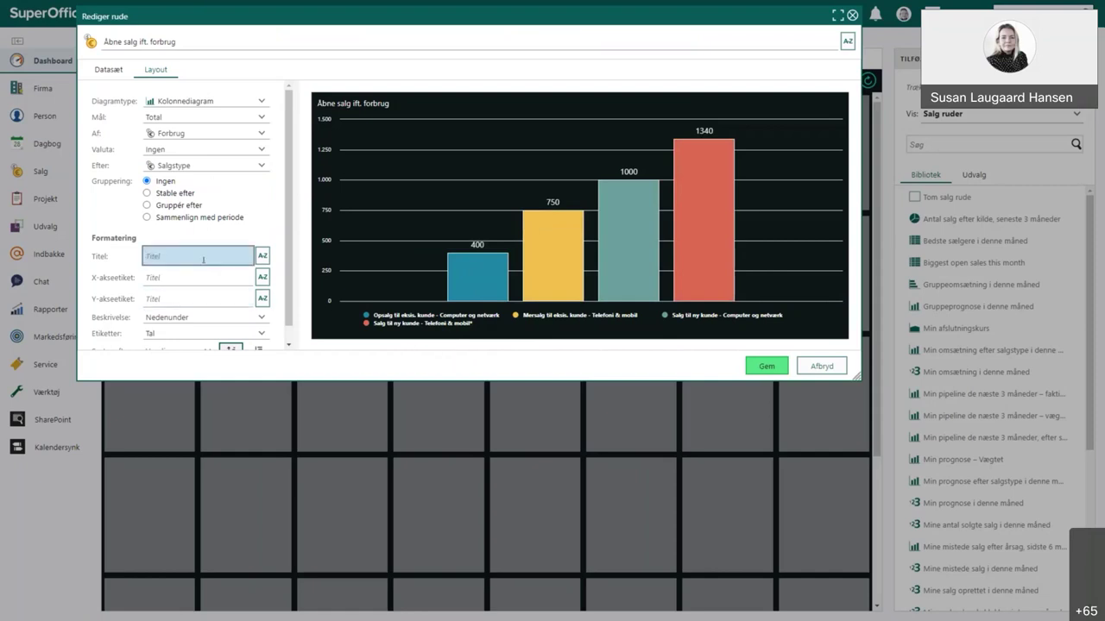
{"action": "type", "text": "Potenti"}
{"action": "type", "text": "elt for"}
{"action": "type", "text": "brug"}
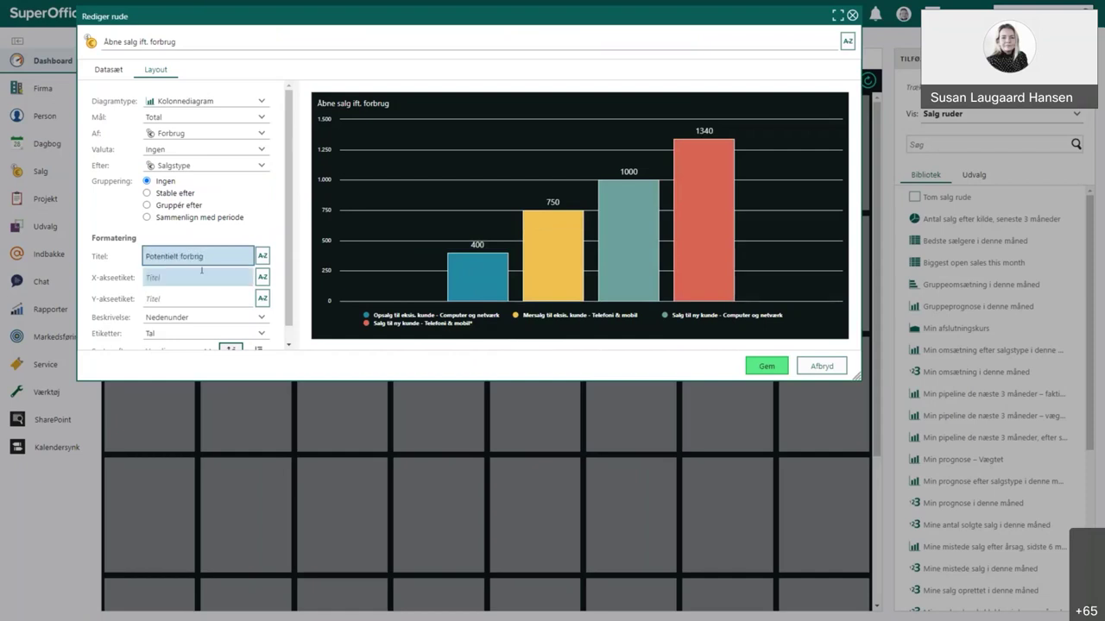
{"action": "key", "text": "Tab"}
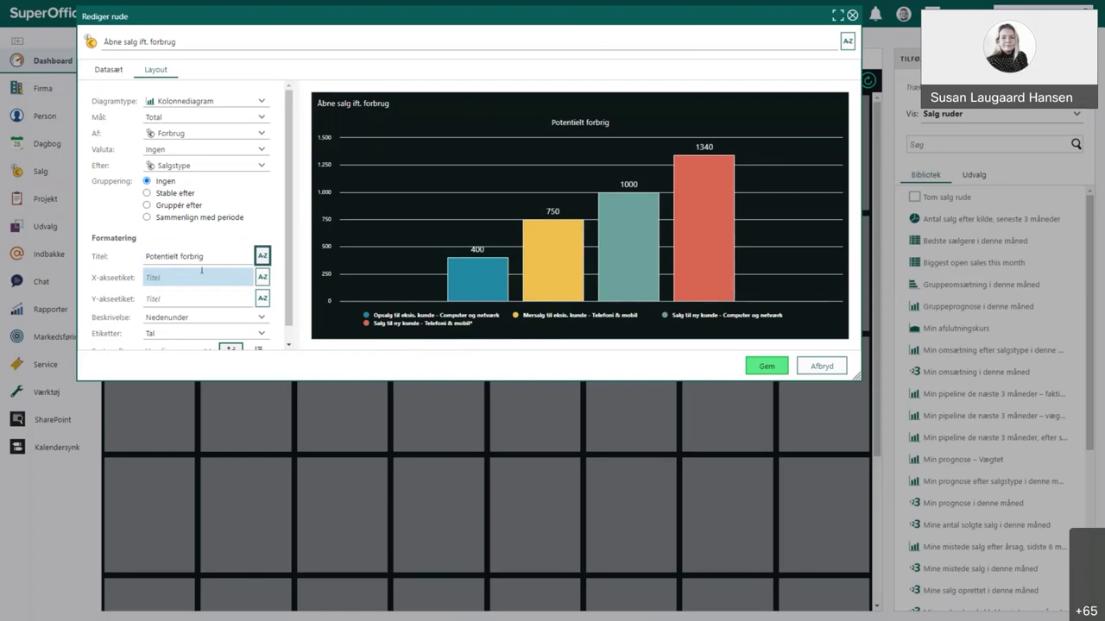
{"action": "left_click", "coordinate": [197, 275]}
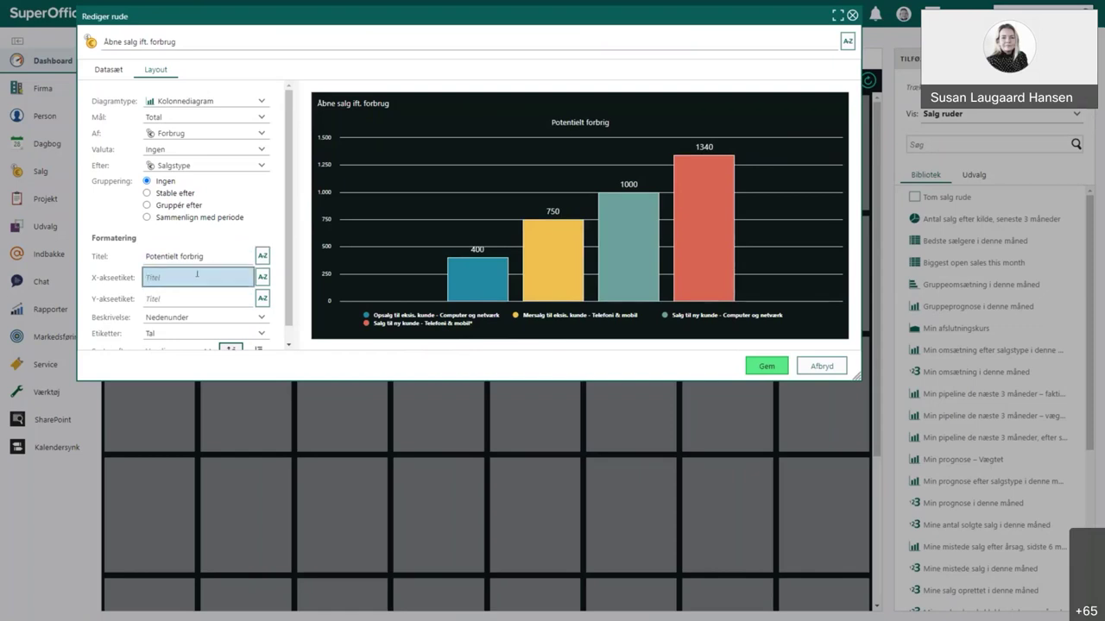
{"action": "type", "text": "Salgstyper"}
{"action": "key", "text": "Tab"}
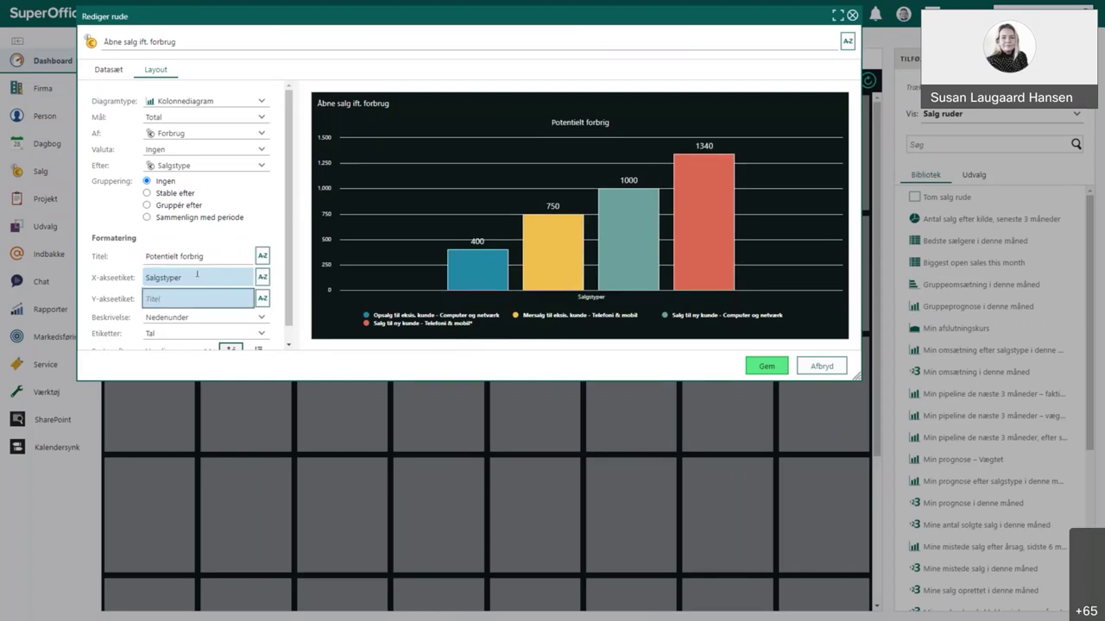
{"action": "type", "text": "Forbrug"}
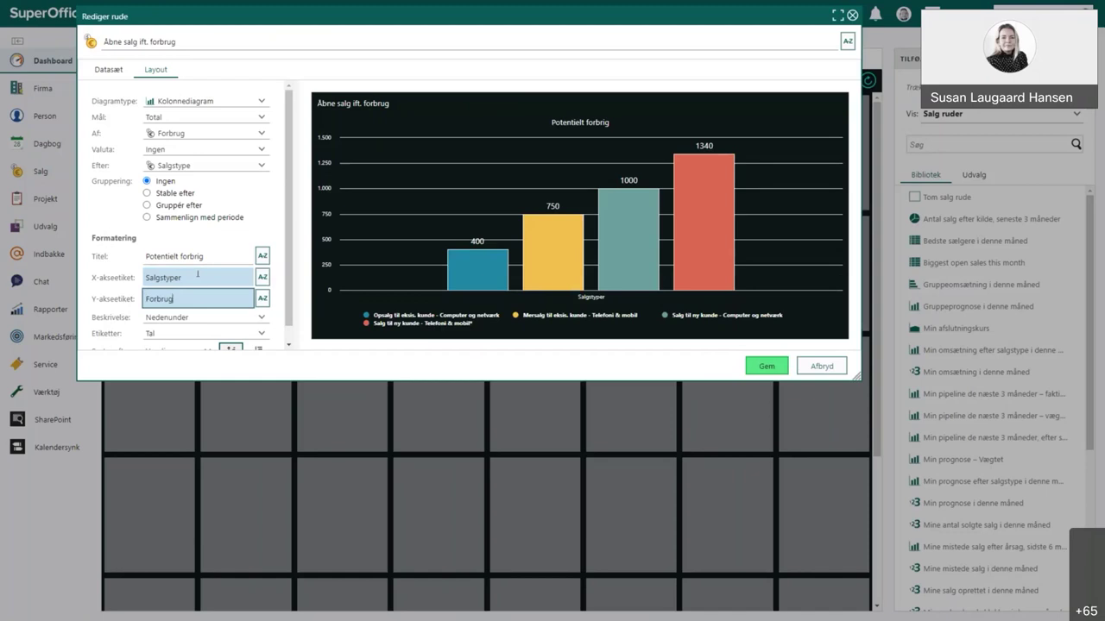
- Try grouping the columns by the Firma field Kategori and reset the grouping to Ingen
{"action": "left_click", "coordinate": [147, 208]}
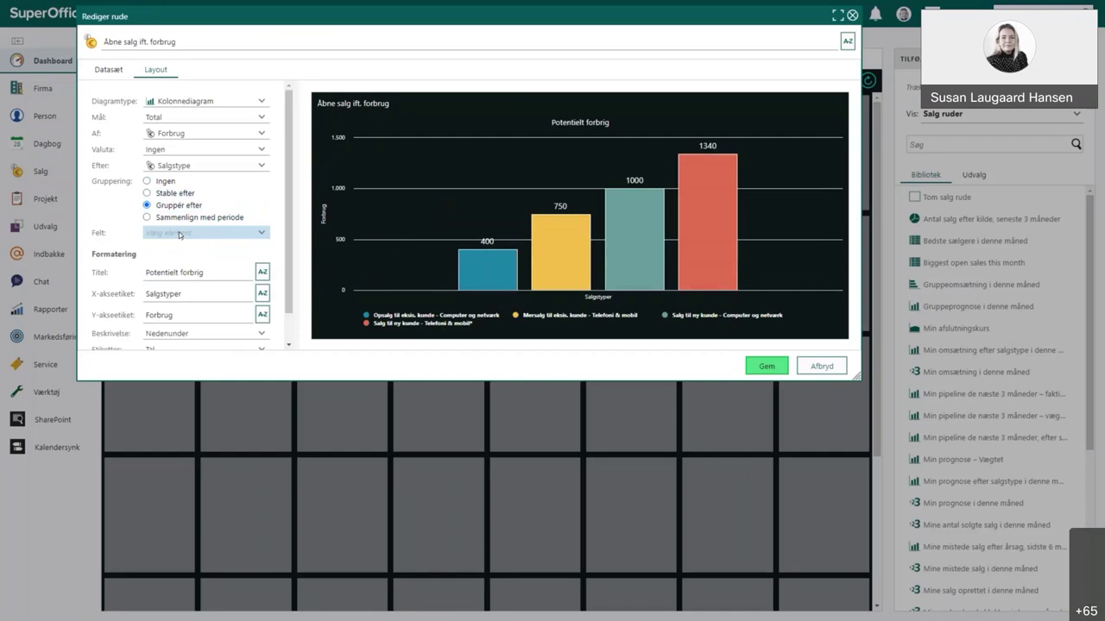
{"action": "left_click", "coordinate": [179, 235]}
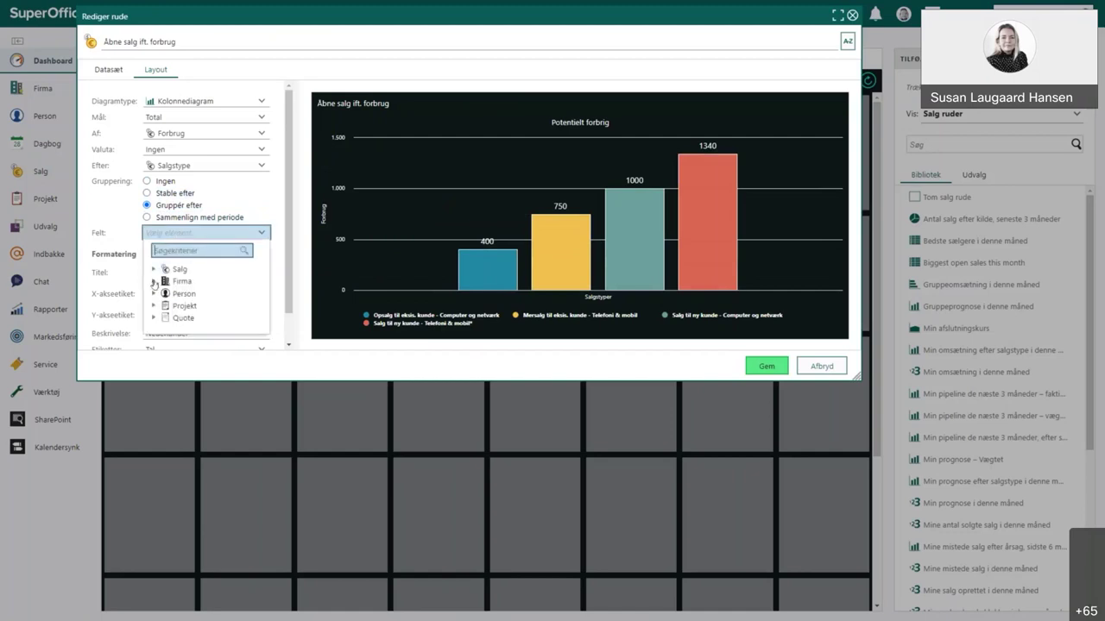
{"action": "left_click", "coordinate": [154, 282]}
{"action": "scroll", "coordinate": [198, 472], "scroll_direction": "down", "scroll_amount": 3}
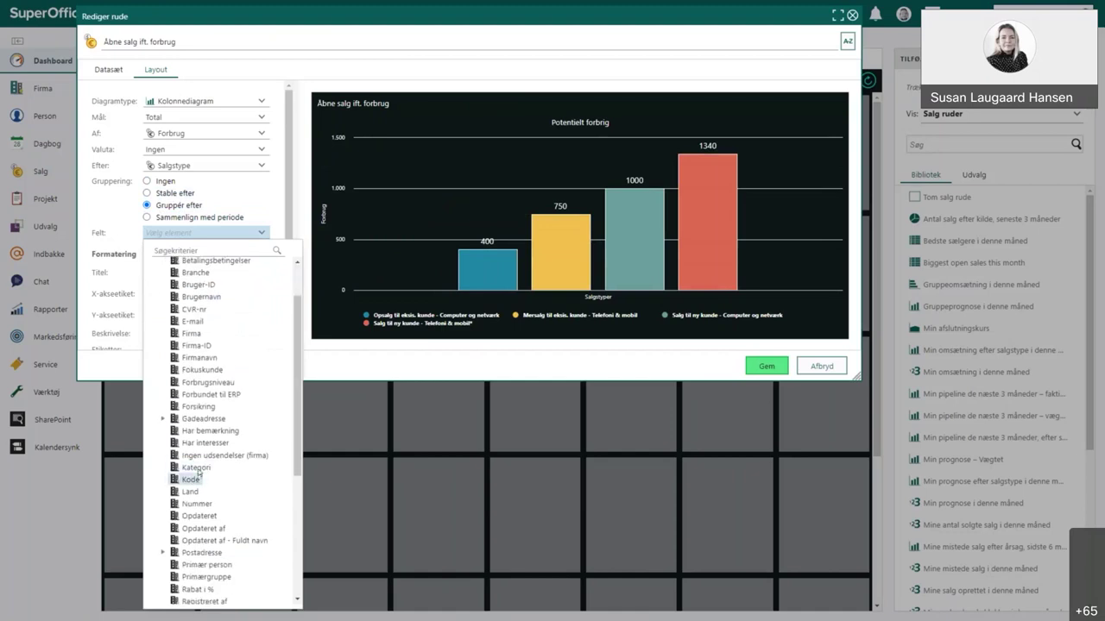
{"action": "left_click", "coordinate": [197, 468]}
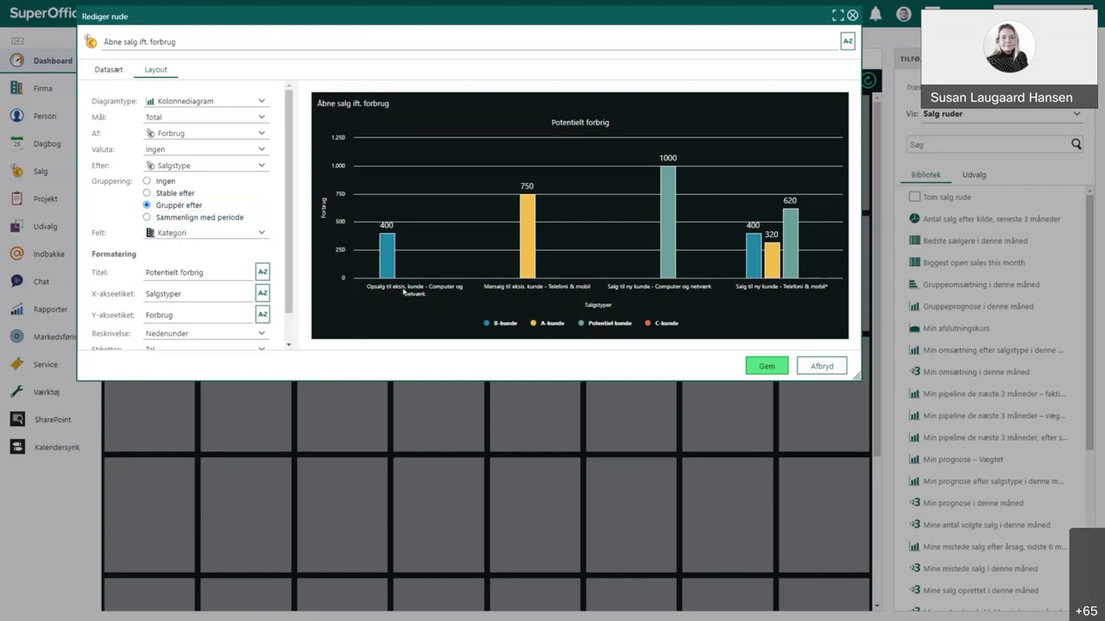
{"action": "mouse_move", "coordinate": [388, 272]}
{"action": "mouse_move", "coordinate": [526, 276]}
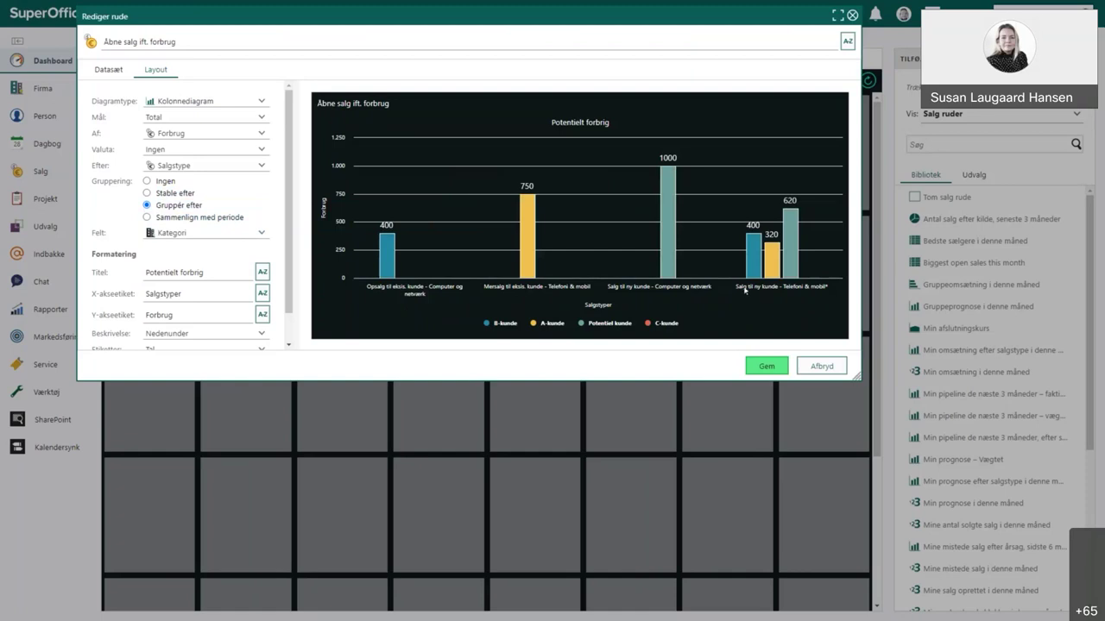
{"action": "left_click", "coordinate": [146, 181]}
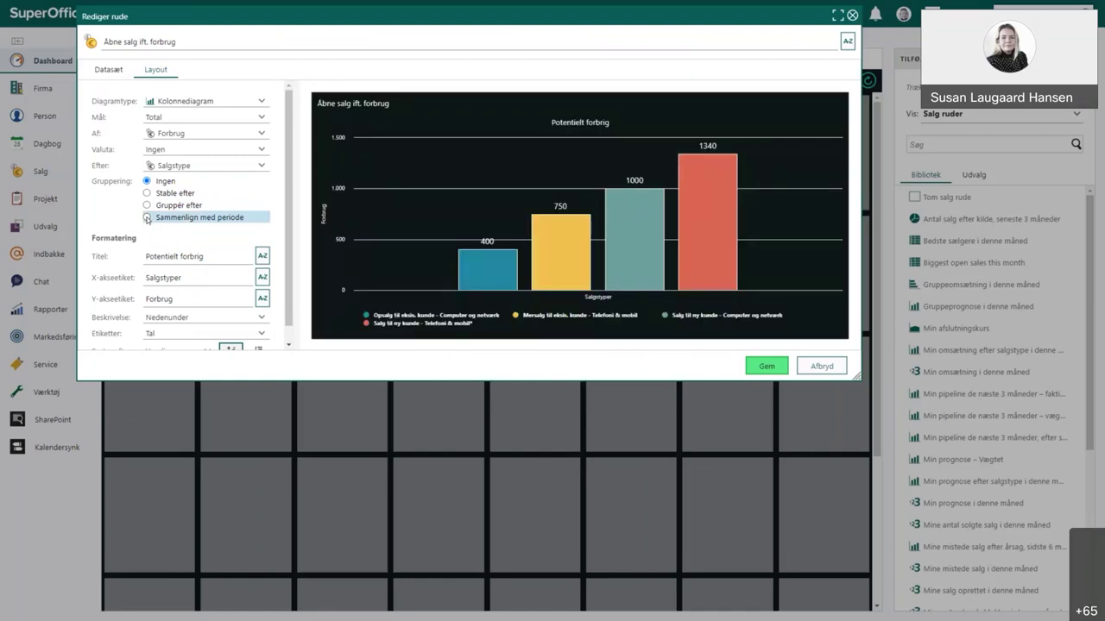
- Set the grouping to Sammenlign med periode with the period Denne kvartal sidste år
{"action": "left_click", "coordinate": [147, 218]}
{"action": "left_click", "coordinate": [171, 232]}
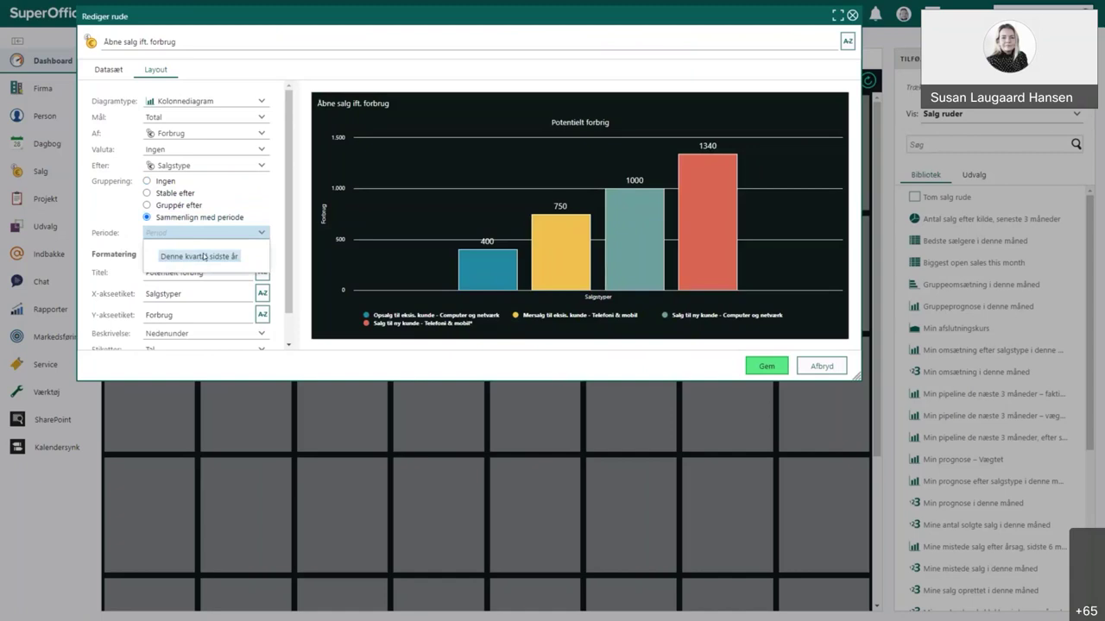
{"action": "left_click", "coordinate": [203, 256]}
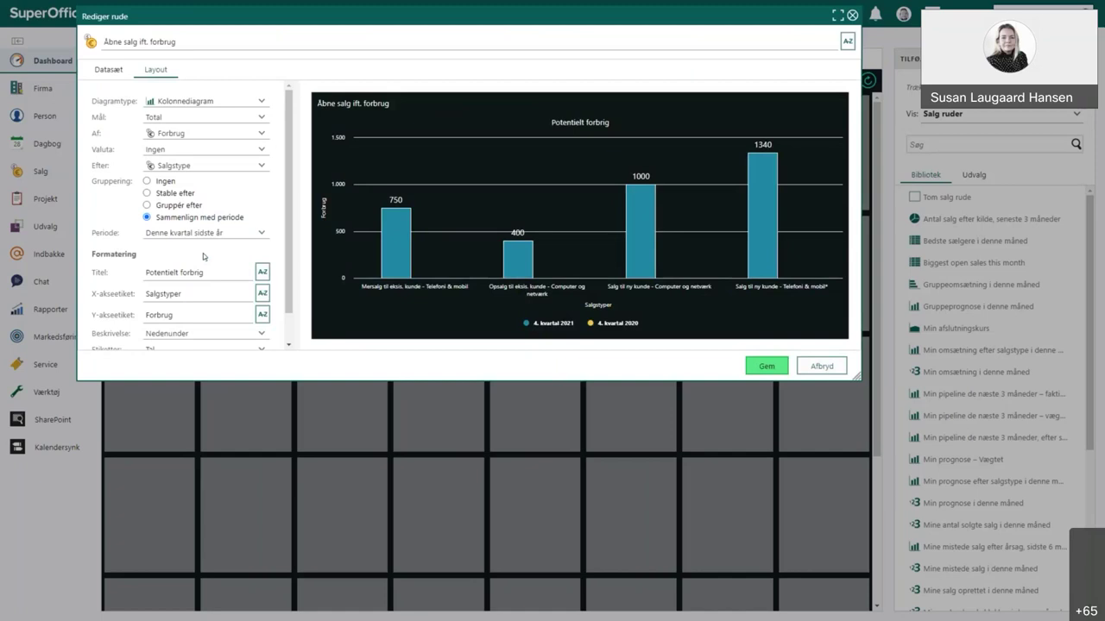
{"action": "scroll", "coordinate": [203, 252], "scroll_direction": "down", "scroll_amount": 1}
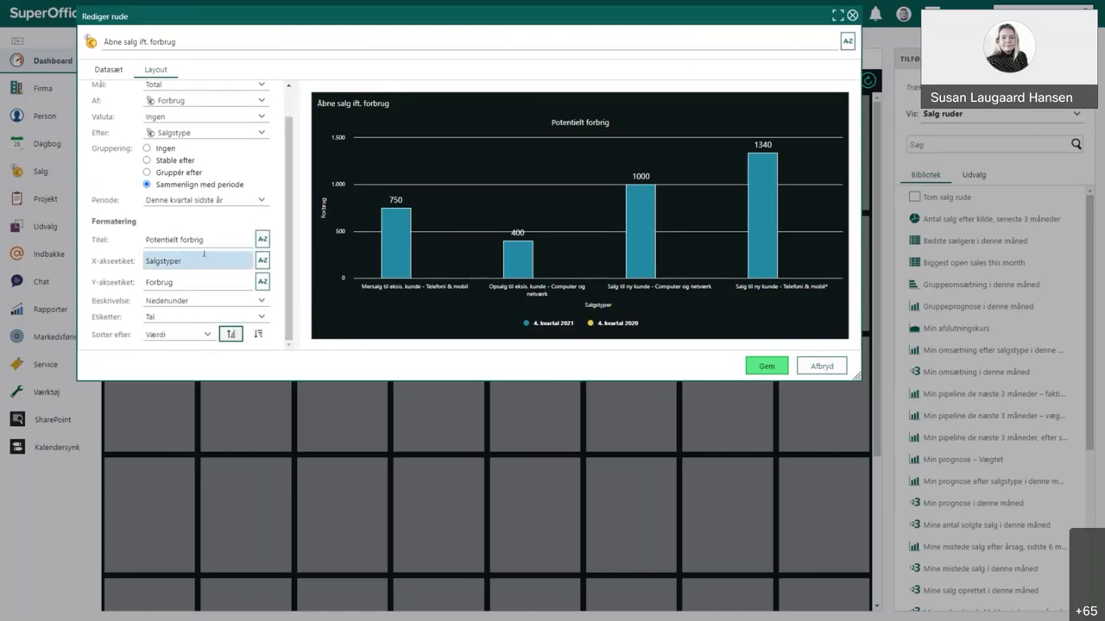
- Save the sales tile and enlarge it on the dashboard to four grid columns by two rows
{"action": "left_click", "coordinate": [766, 366]}
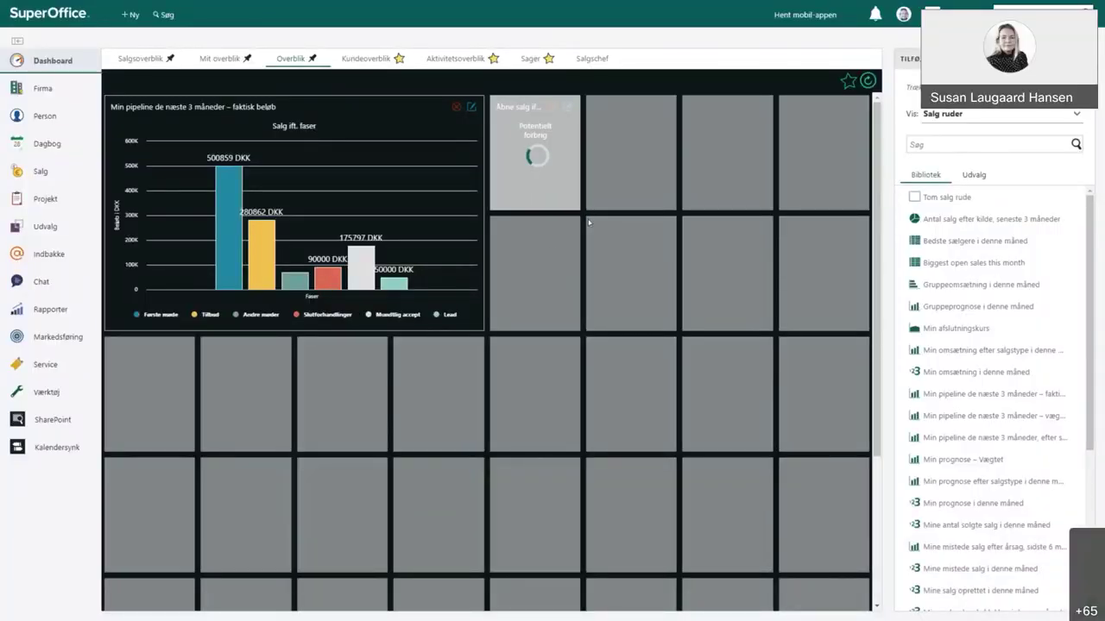
{"action": "left_click_drag", "start_coordinate": [581, 211], "coordinate": [837, 334]}
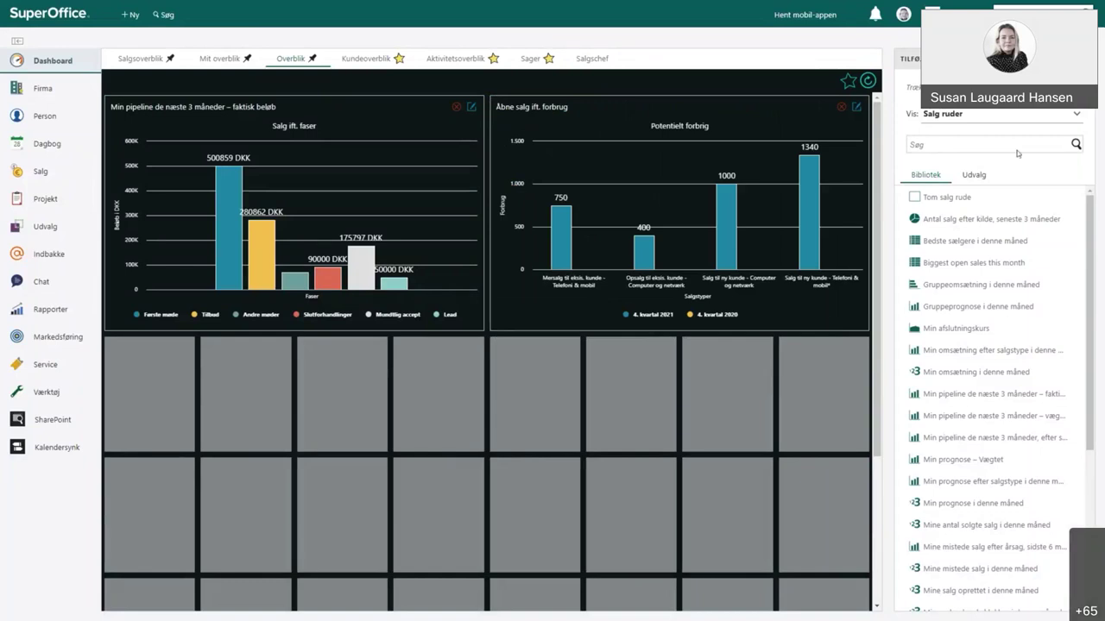
- Show the Opfølgning ruder and add a Tom opfølgning rude to the dashboard below the pipeline tile
{"action": "left_click", "coordinate": [993, 114]}
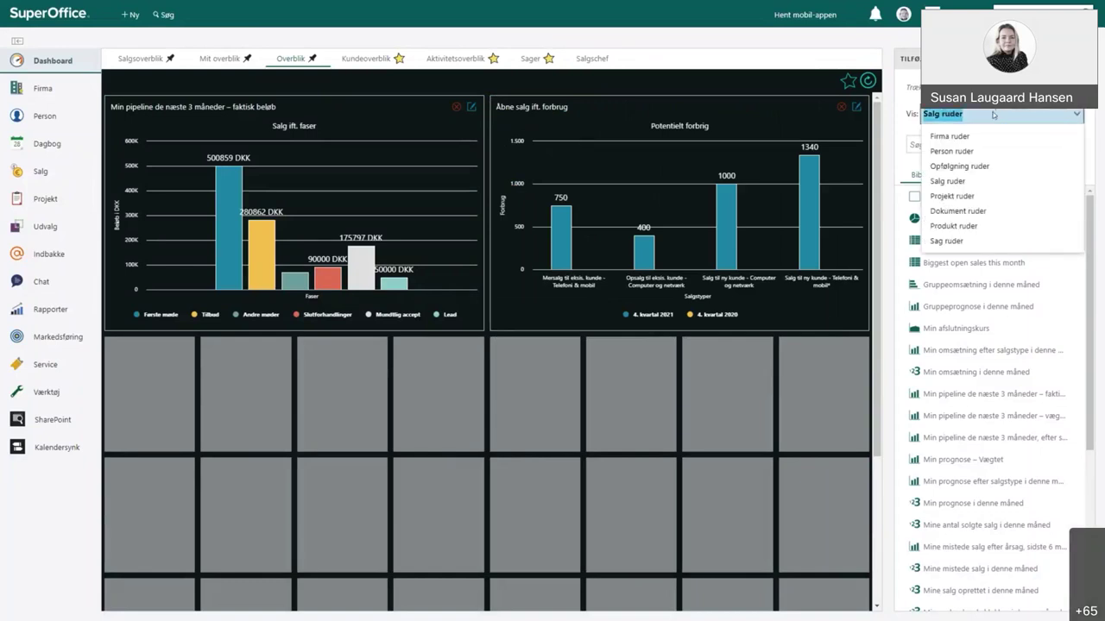
{"action": "left_click", "coordinate": [973, 167]}
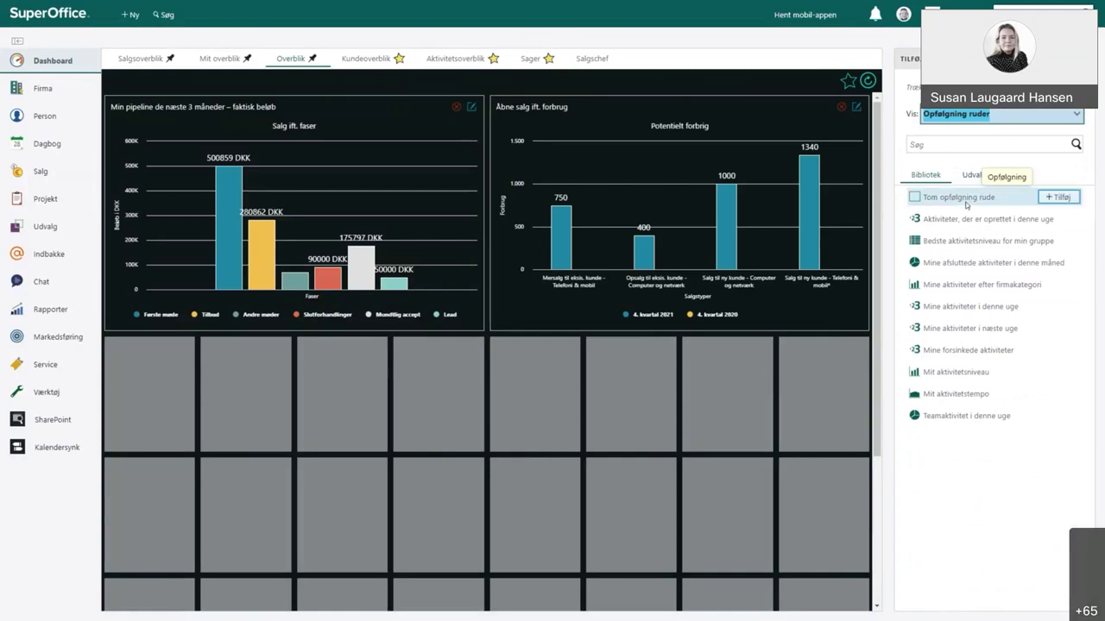
{"action": "left_click", "coordinate": [962, 198]}
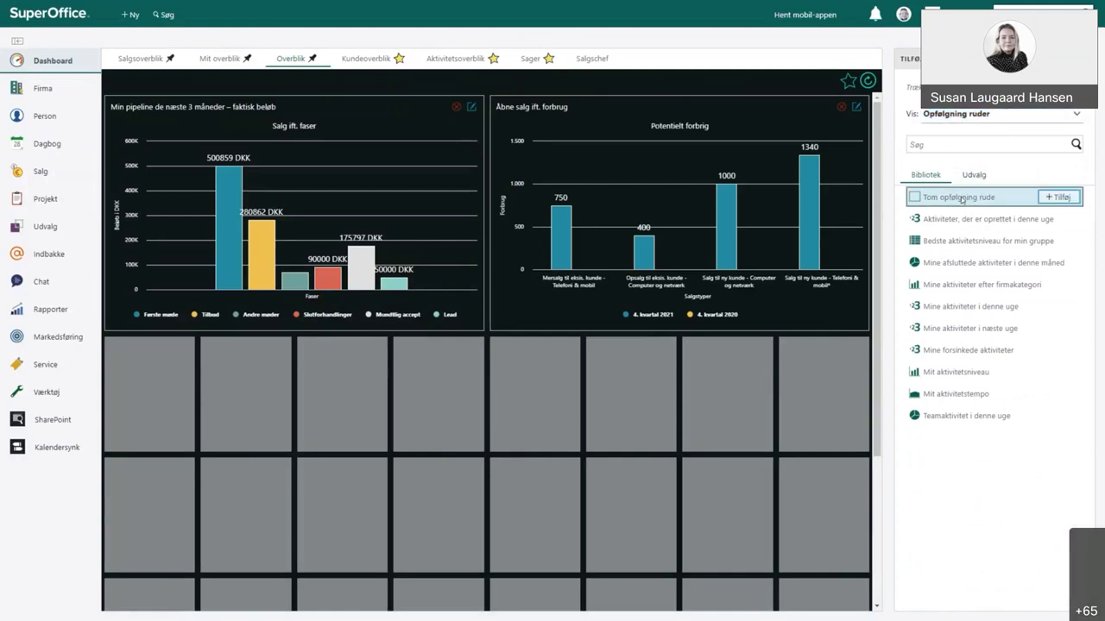
{"action": "left_click_drag", "start_coordinate": [962, 198], "coordinate": [207, 407]}
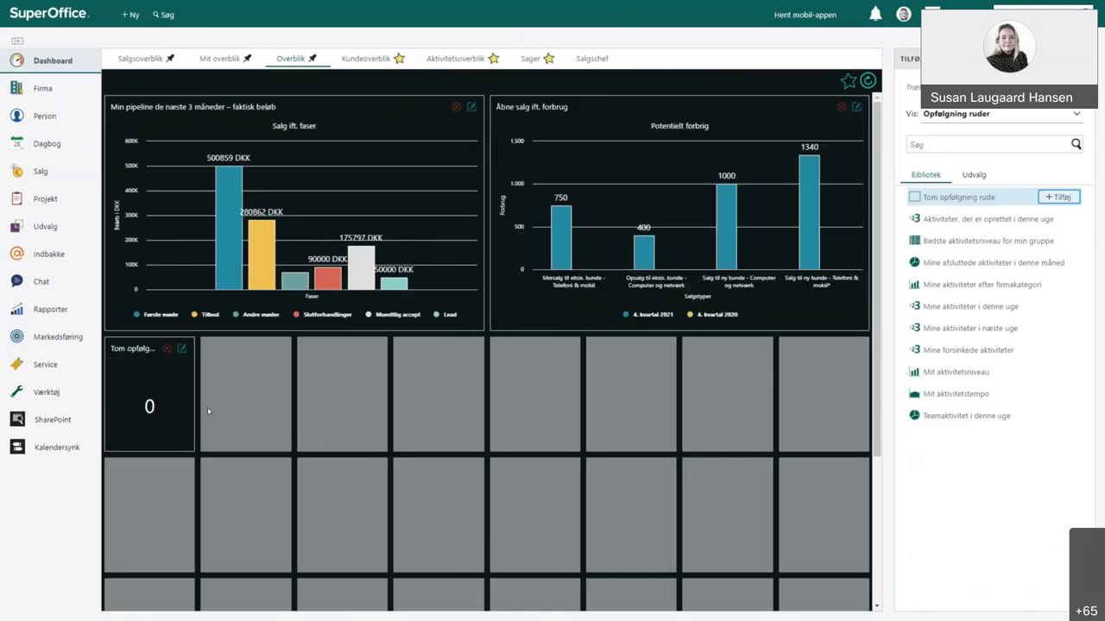
- Open the empty follow-up tile for editing and remove the Tekst and Firmanavn criteria from its dataset
{"action": "left_click", "coordinate": [181, 349]}
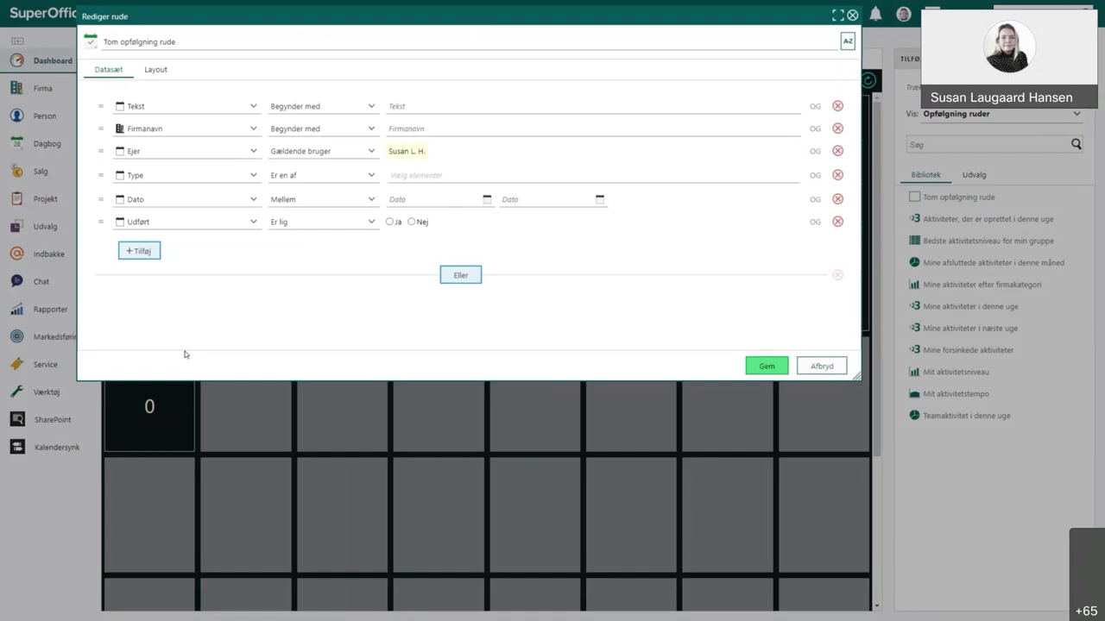
{"action": "left_click", "coordinate": [837, 106]}
{"action": "left_click", "coordinate": [838, 107]}
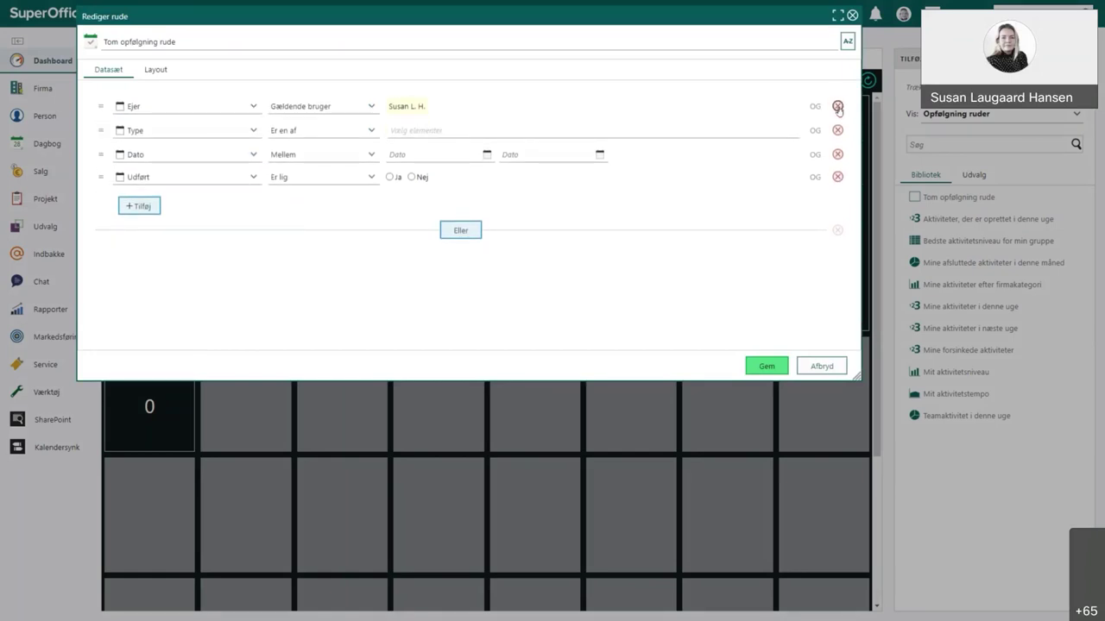
- Restrict the tile's Type criterion to Førstegangsmøde, Kundemøde, Statusmøde and Kundeopgave
{"action": "left_click", "coordinate": [605, 130]}
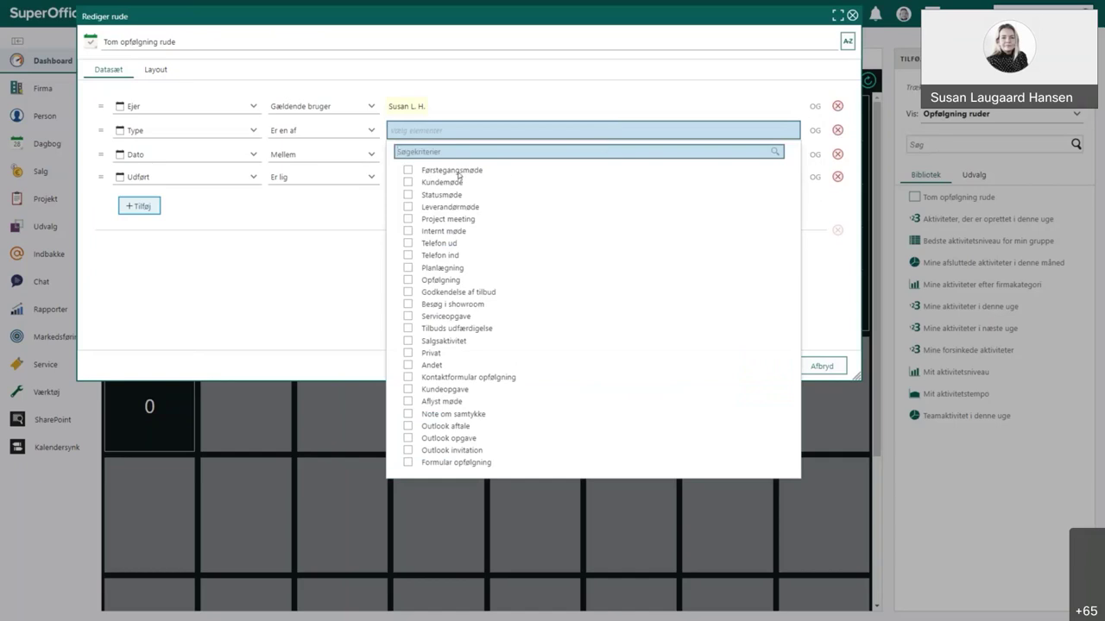
{"action": "left_click", "coordinate": [409, 170]}
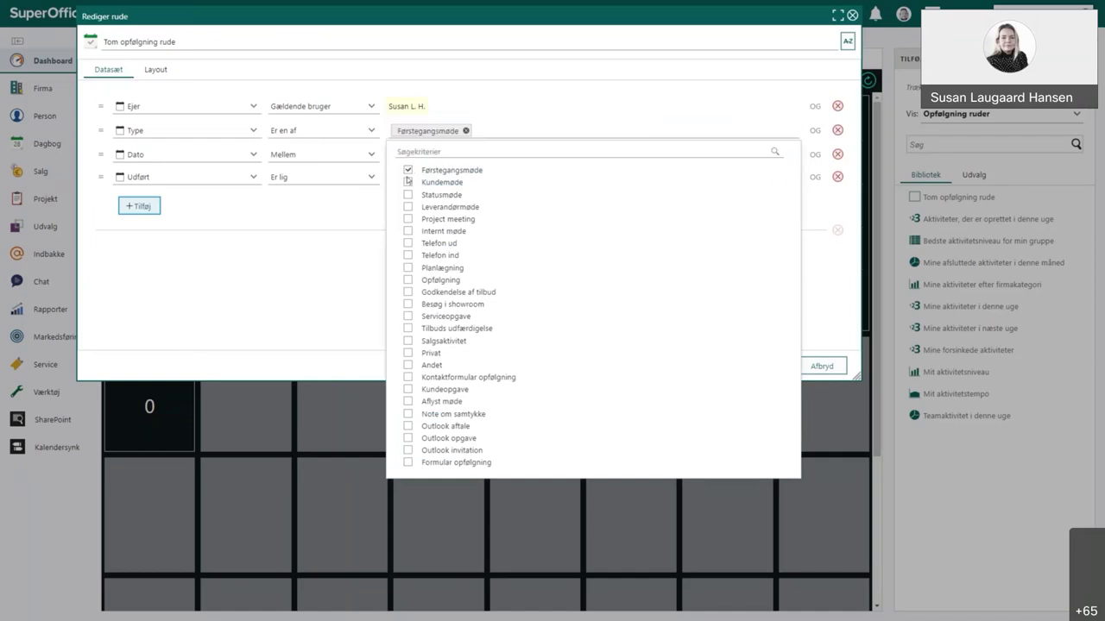
{"action": "left_click", "coordinate": [409, 182]}
{"action": "left_click", "coordinate": [409, 195]}
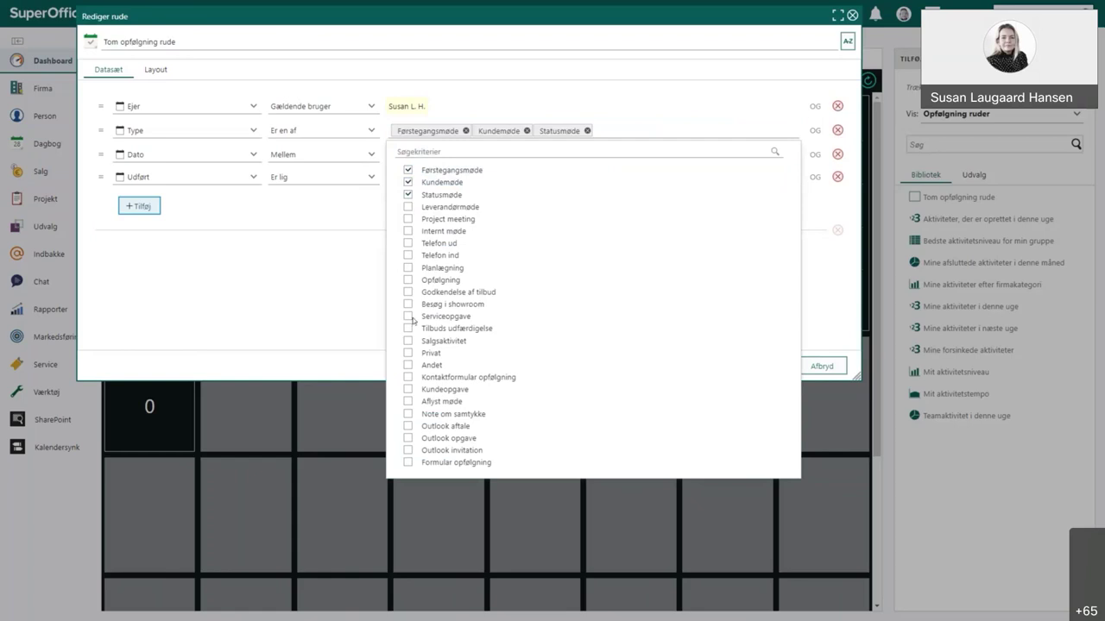
{"action": "left_click", "coordinate": [409, 389]}
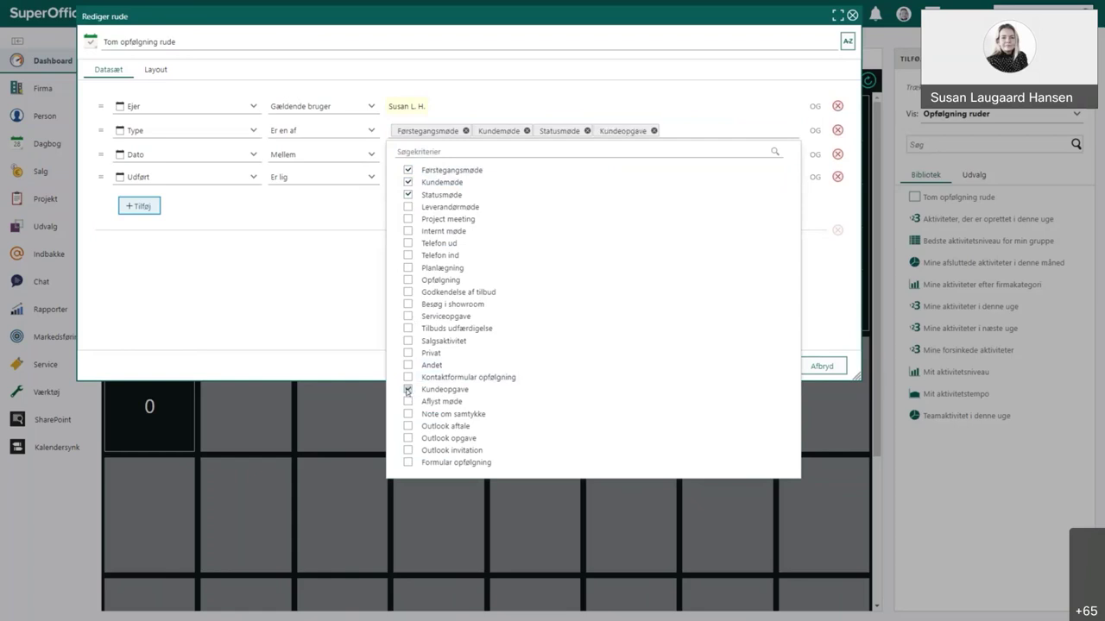
{"action": "left_click", "coordinate": [275, 351]}
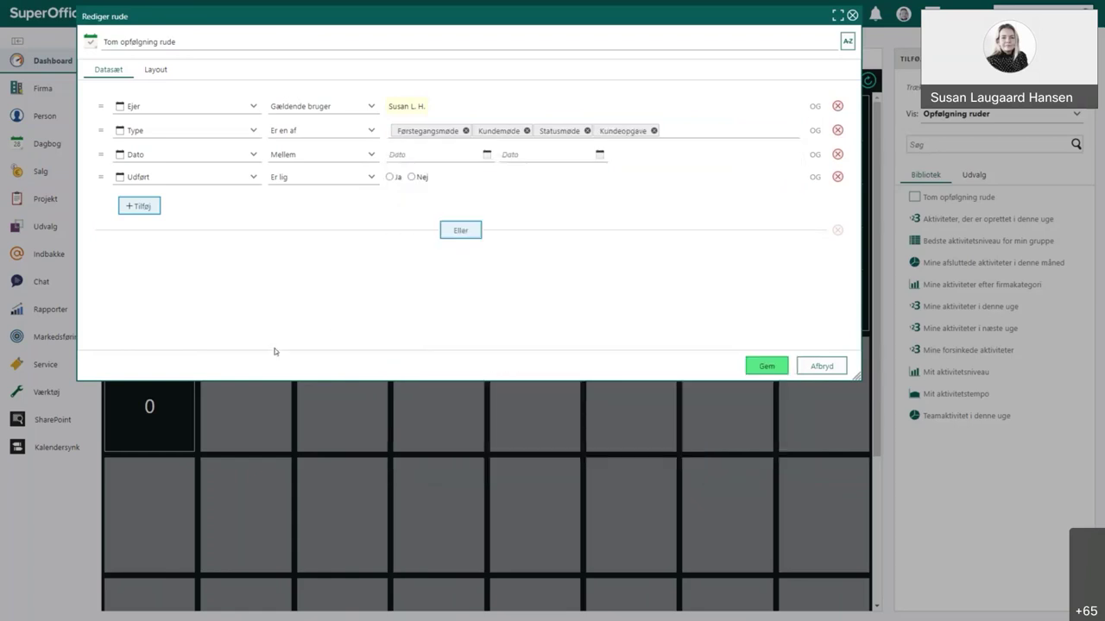
- Set the Dato criterion to denne, forrige og næste with the unit Uge, and remove the Udført criterion
{"action": "left_click", "coordinate": [372, 157]}
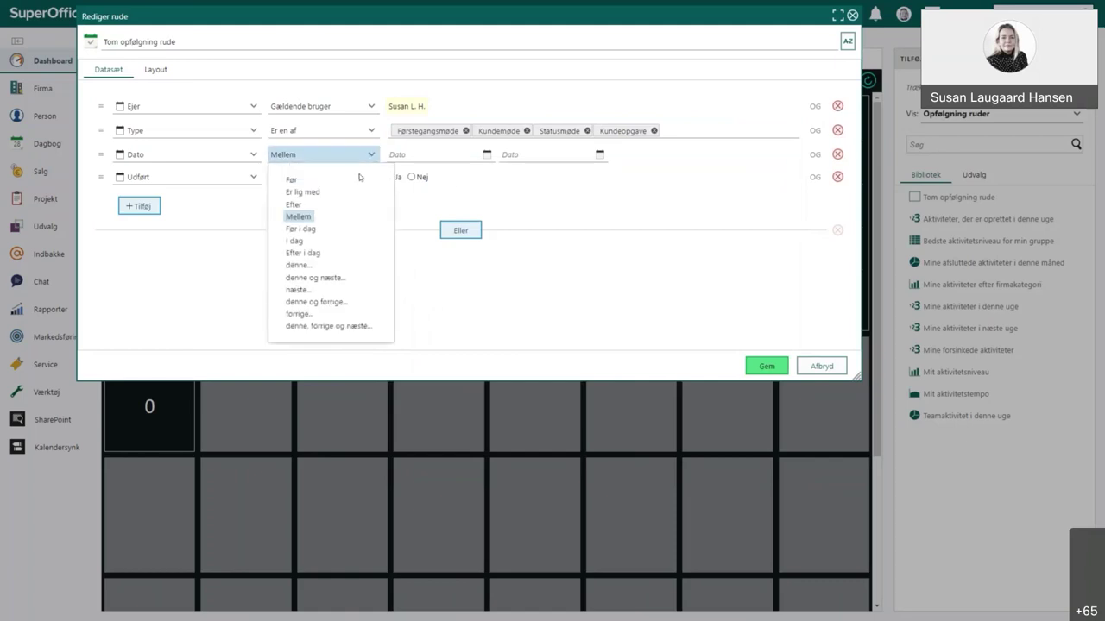
{"action": "left_click", "coordinate": [325, 327]}
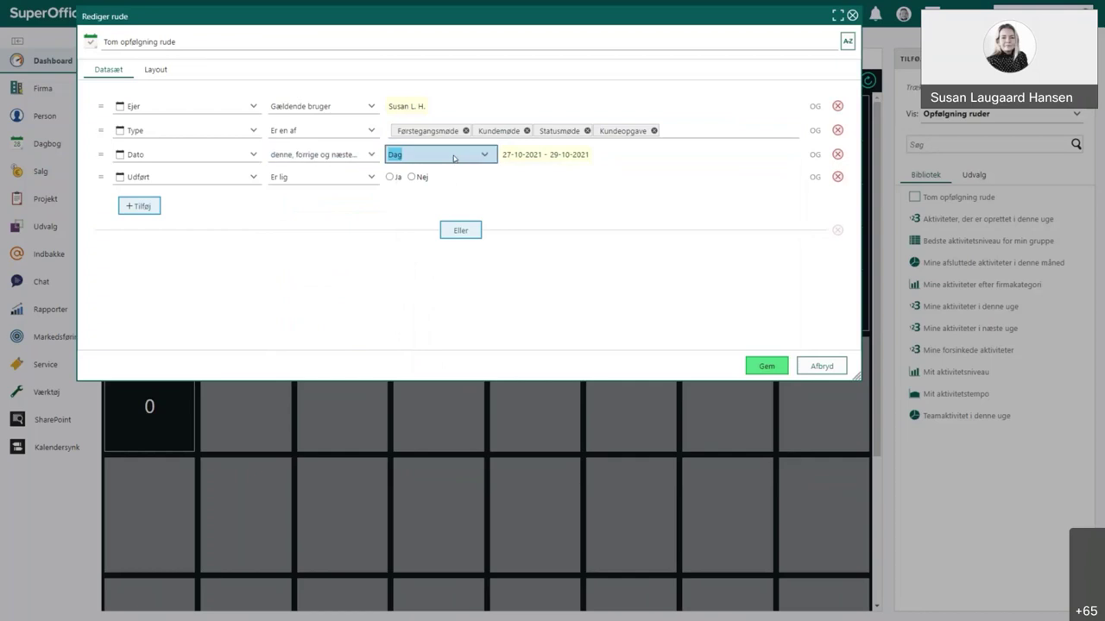
{"action": "left_click", "coordinate": [454, 158]}
{"action": "left_click", "coordinate": [414, 186]}
{"action": "left_click", "coordinate": [837, 178]}
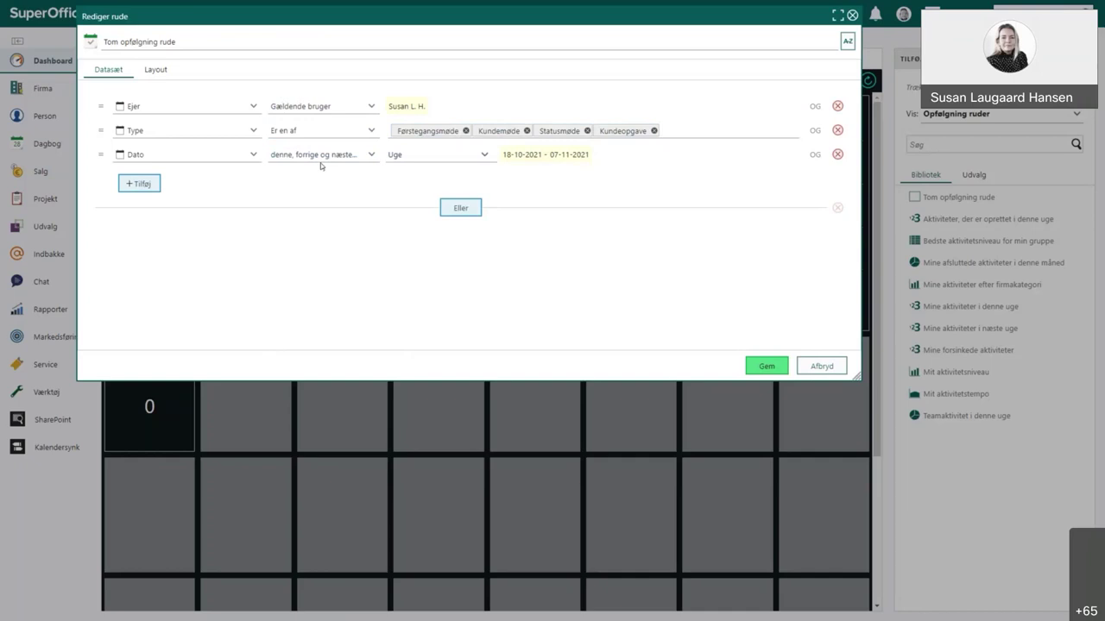
- Set the follow-up tile's diagram type to Linjediagram and plot the count by the follow-up's Dato
{"action": "left_click", "coordinate": [161, 75]}
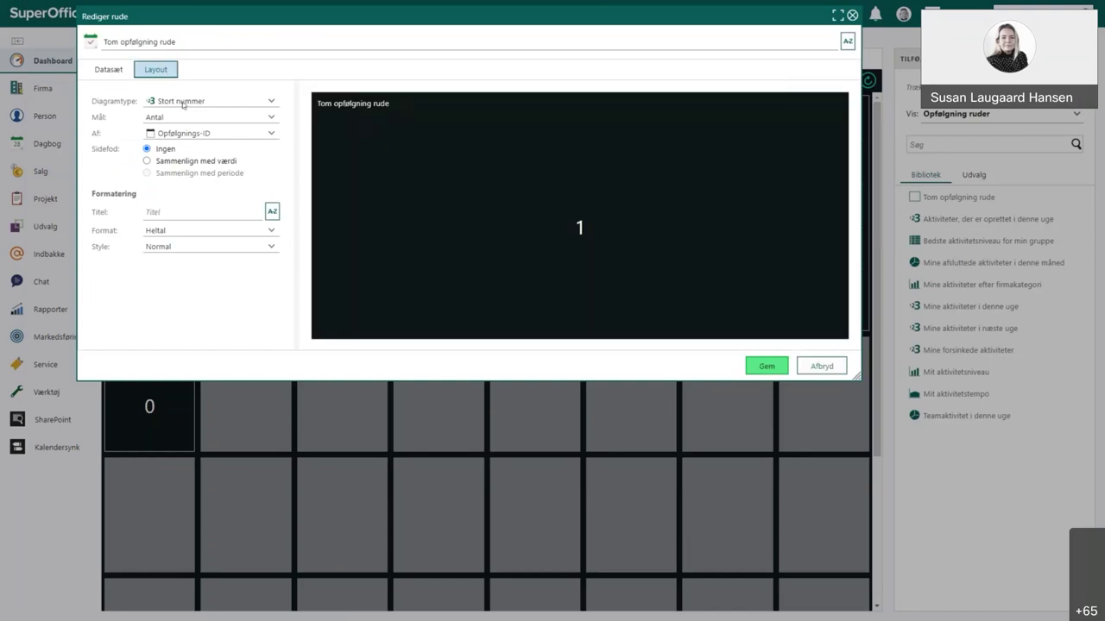
{"action": "left_click", "coordinate": [183, 104]}
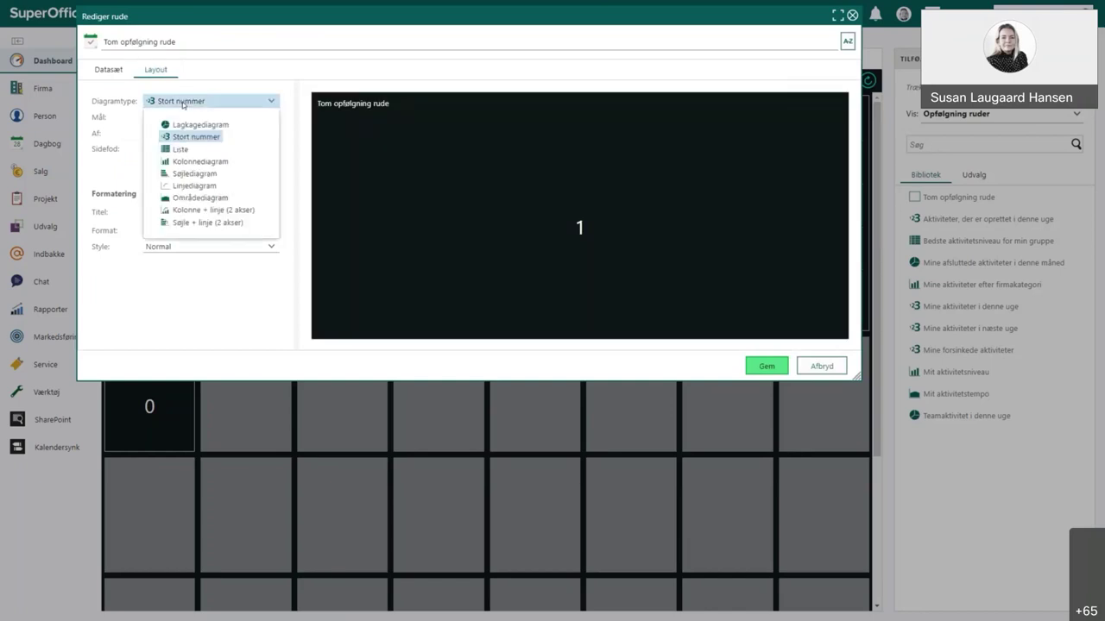
{"action": "left_click", "coordinate": [194, 187]}
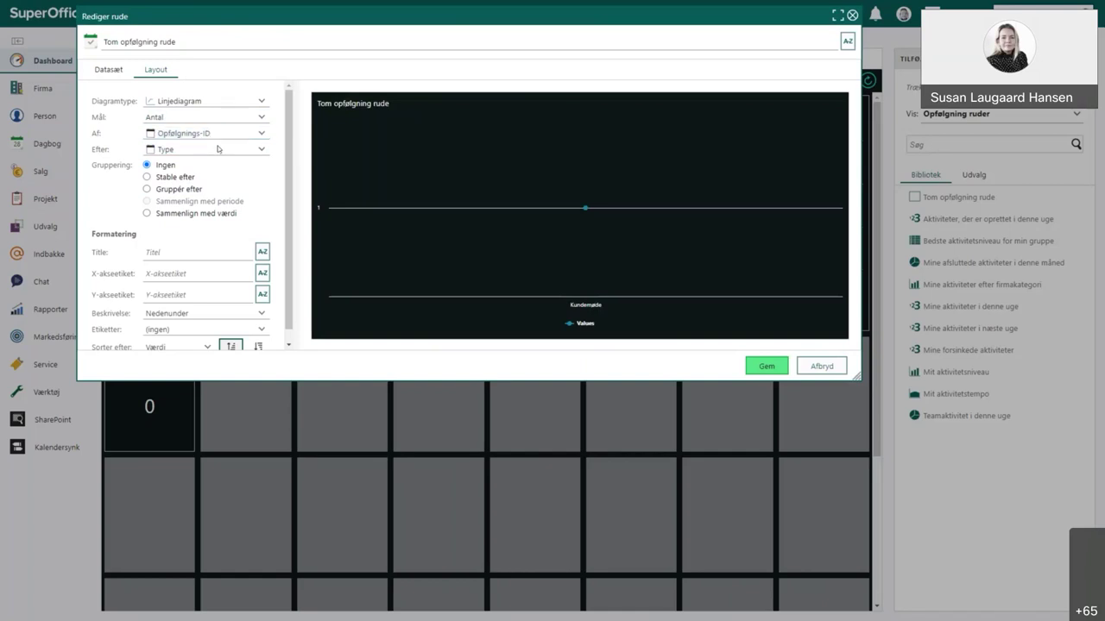
{"action": "left_click", "coordinate": [216, 149]}
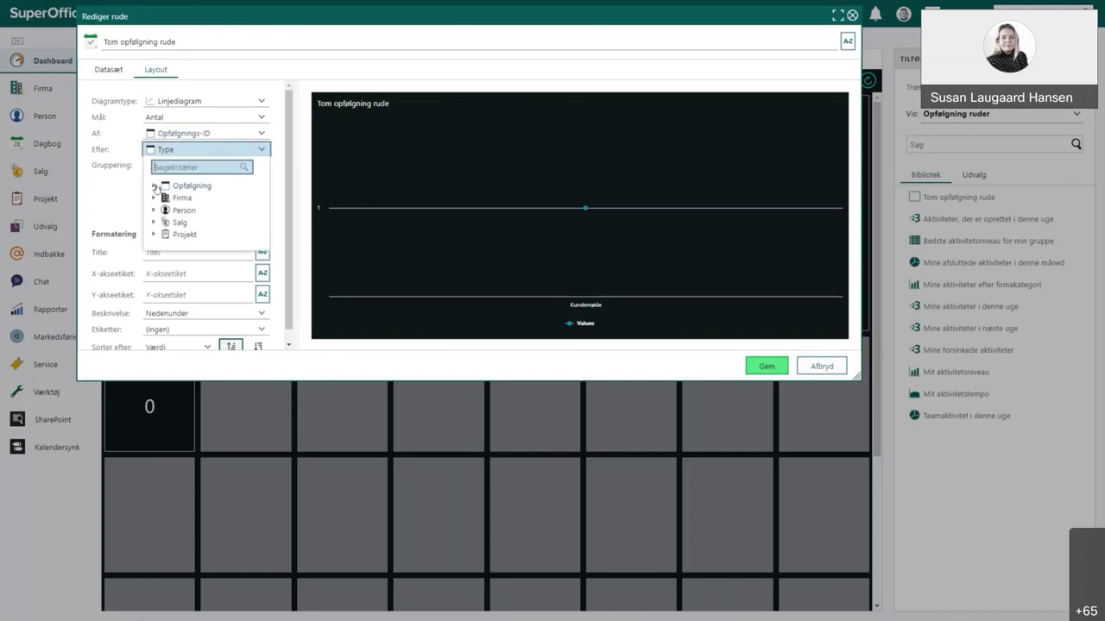
{"action": "left_click", "coordinate": [159, 185]}
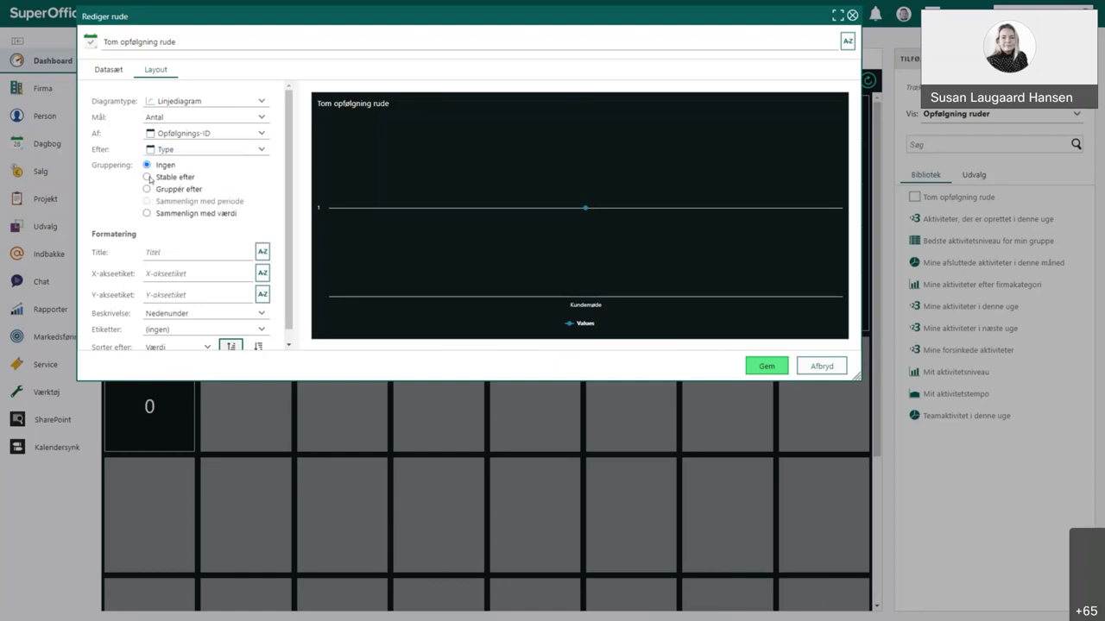
{"action": "left_click", "coordinate": [188, 152]}
{"action": "left_click", "coordinate": [154, 186]}
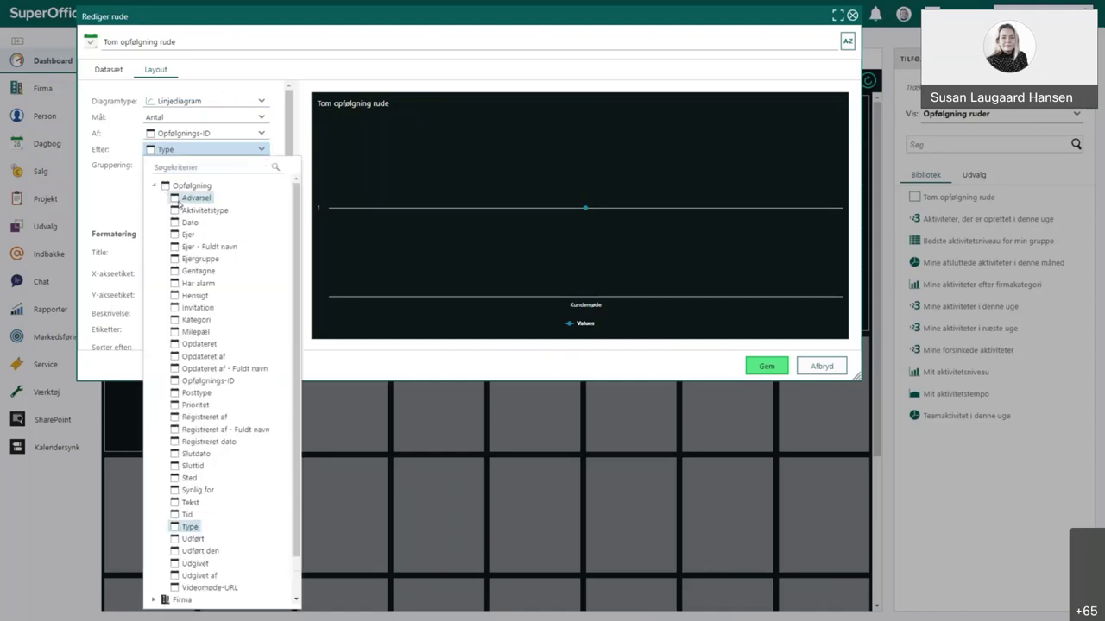
{"action": "left_click", "coordinate": [191, 222]}
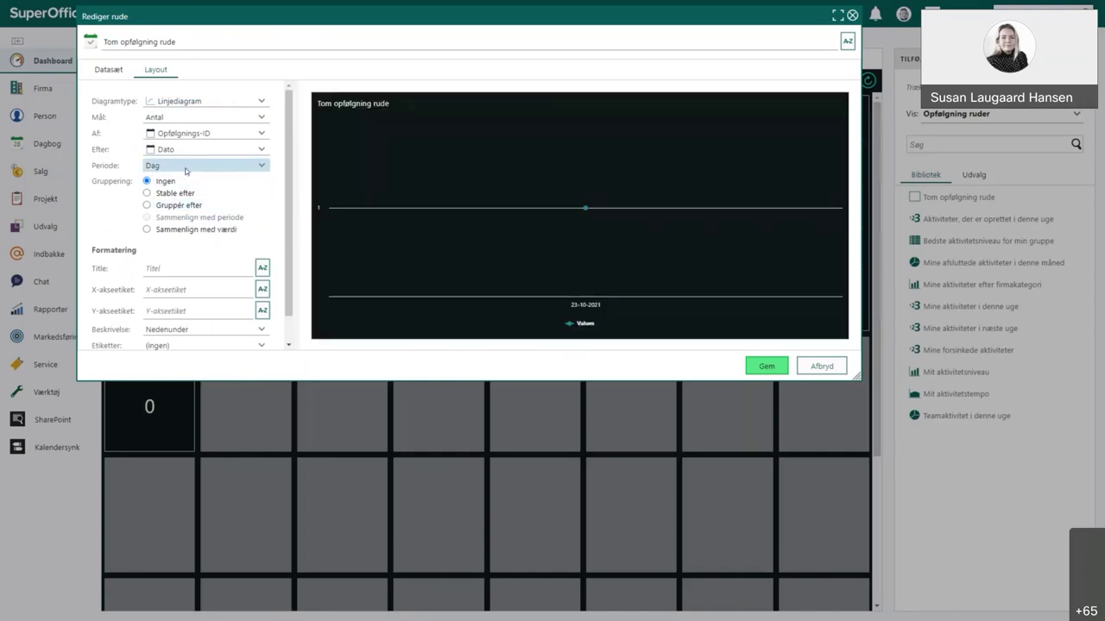
- Set the line chart's grouping to Sammenlign med værdi with the value 5
{"action": "left_click", "coordinate": [149, 230]}
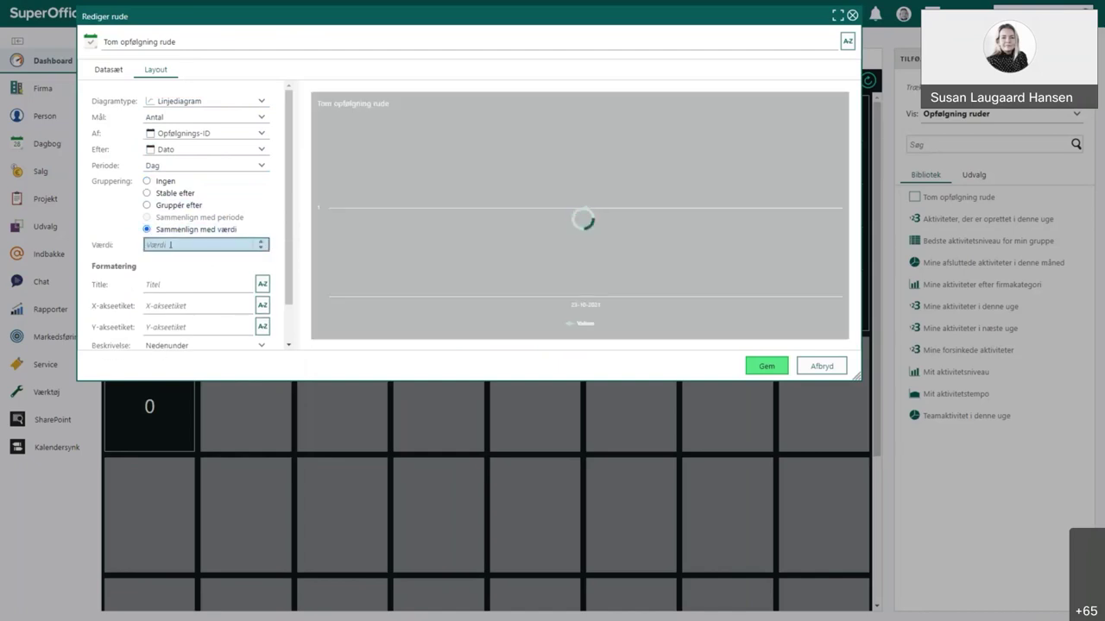
{"action": "type", "text": "5"}
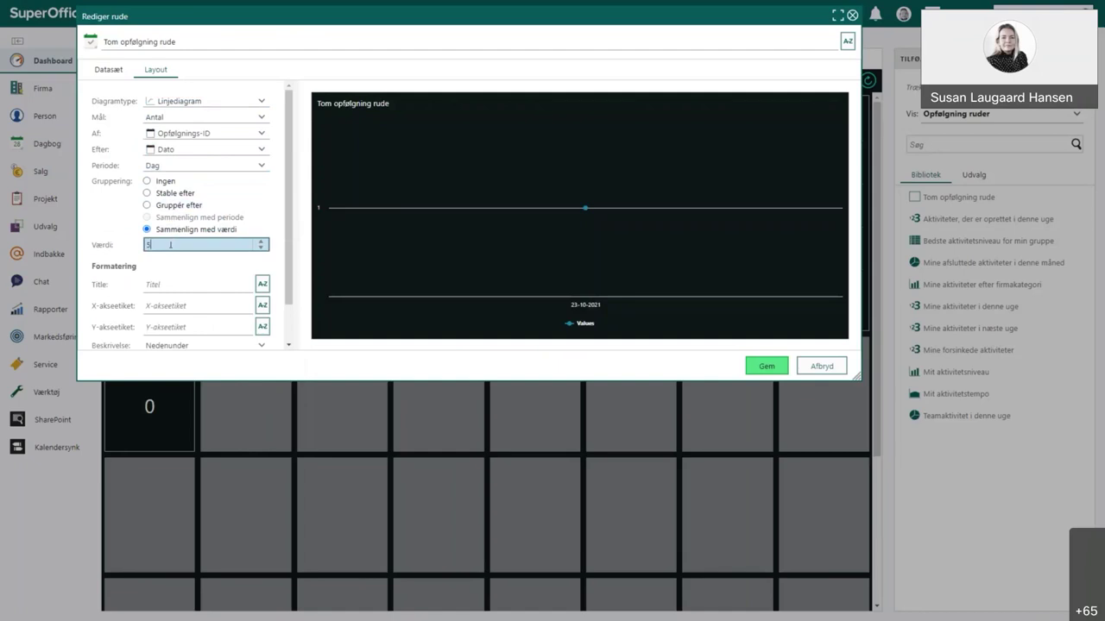
{"action": "key", "text": "Tab"}
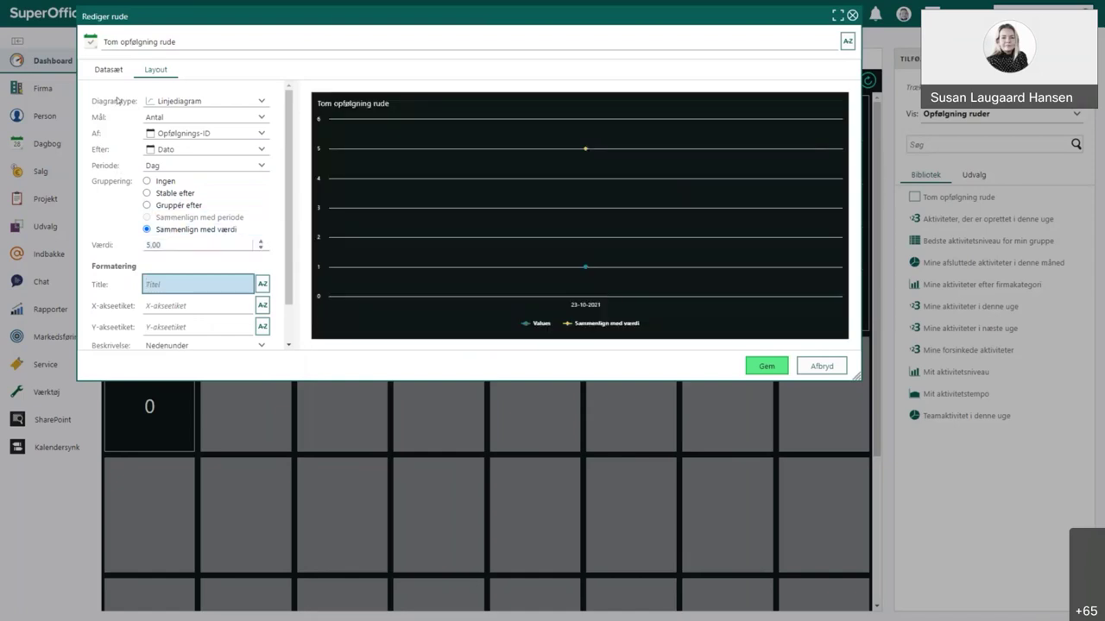
- Add Telefon ud, Telefon ind and Salgsaktivitet to the Type criterion in the tile's dataset
{"action": "left_click", "coordinate": [110, 71]}
{"action": "left_click", "coordinate": [768, 135]}
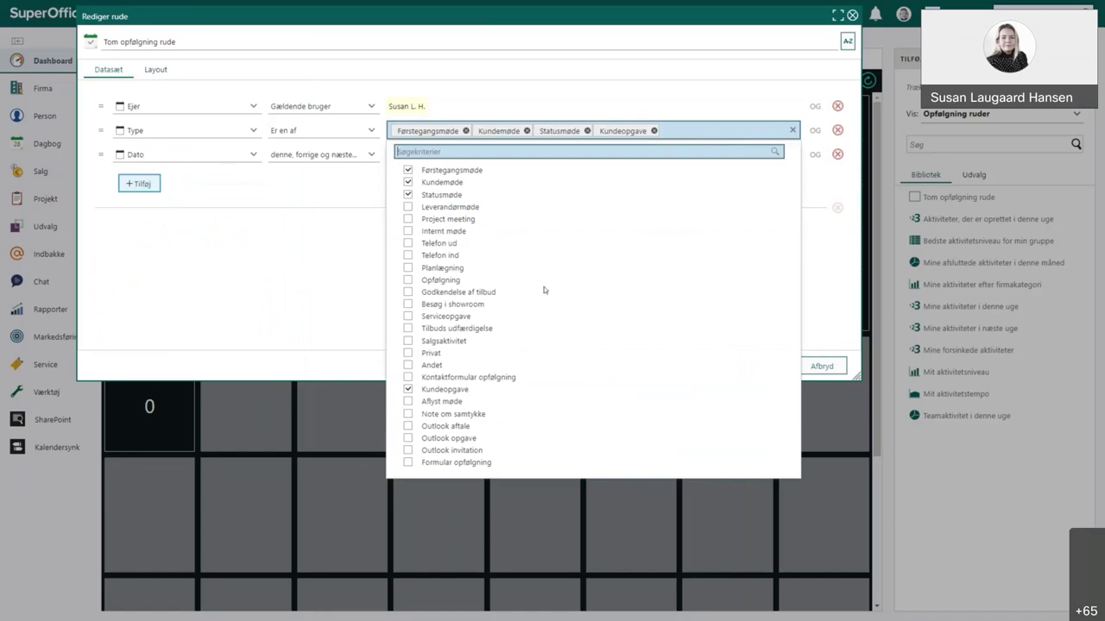
{"action": "left_click", "coordinate": [408, 244]}
{"action": "left_click", "coordinate": [408, 256]}
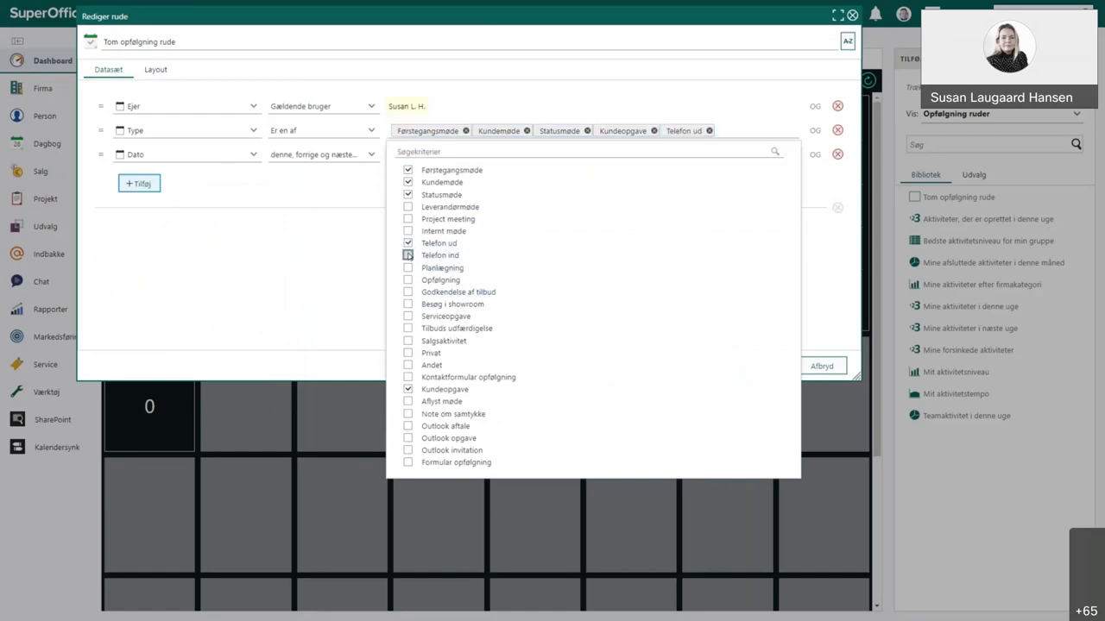
{"action": "left_click", "coordinate": [408, 341]}
{"action": "left_click", "coordinate": [334, 326]}
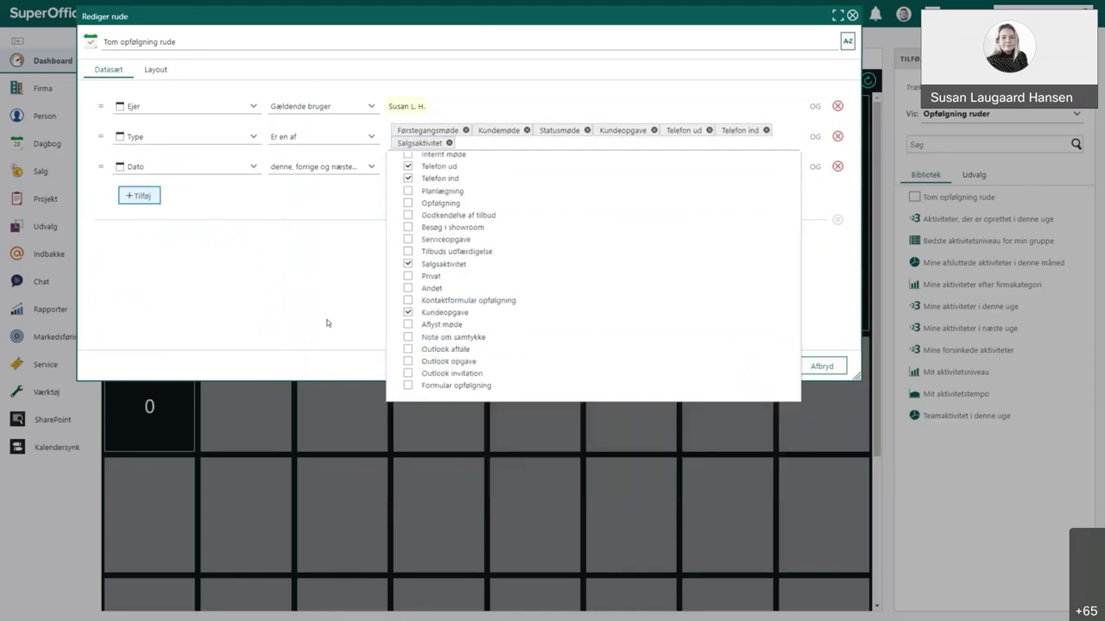
- Sort the line chart by Etiket in the tile's layout
{"action": "left_click", "coordinate": [156, 71]}
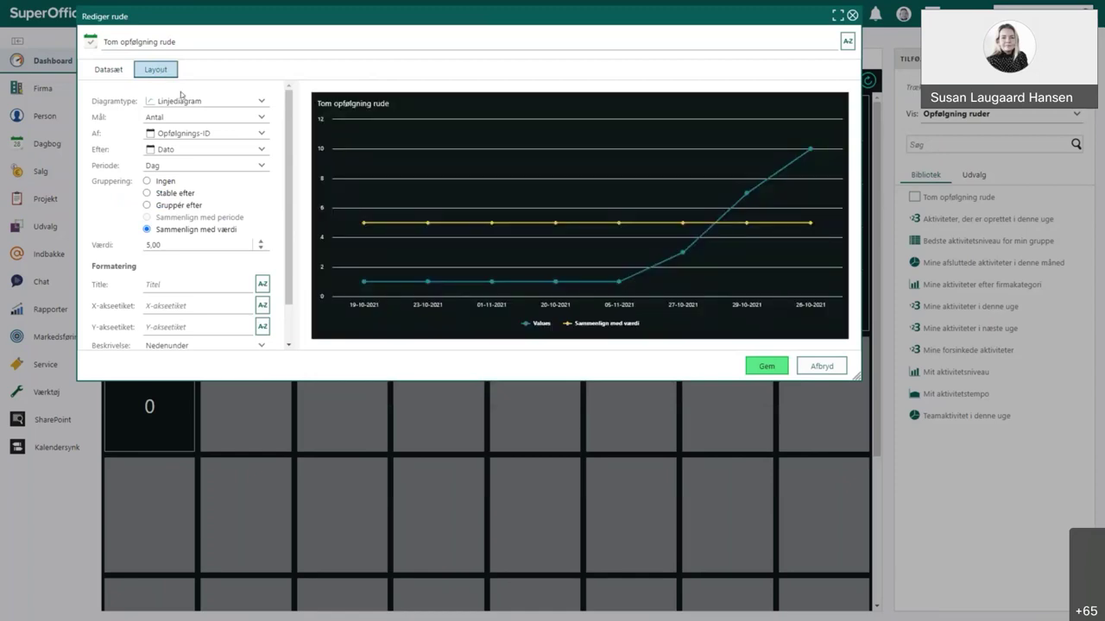
{"action": "mouse_move", "coordinate": [364, 223]}
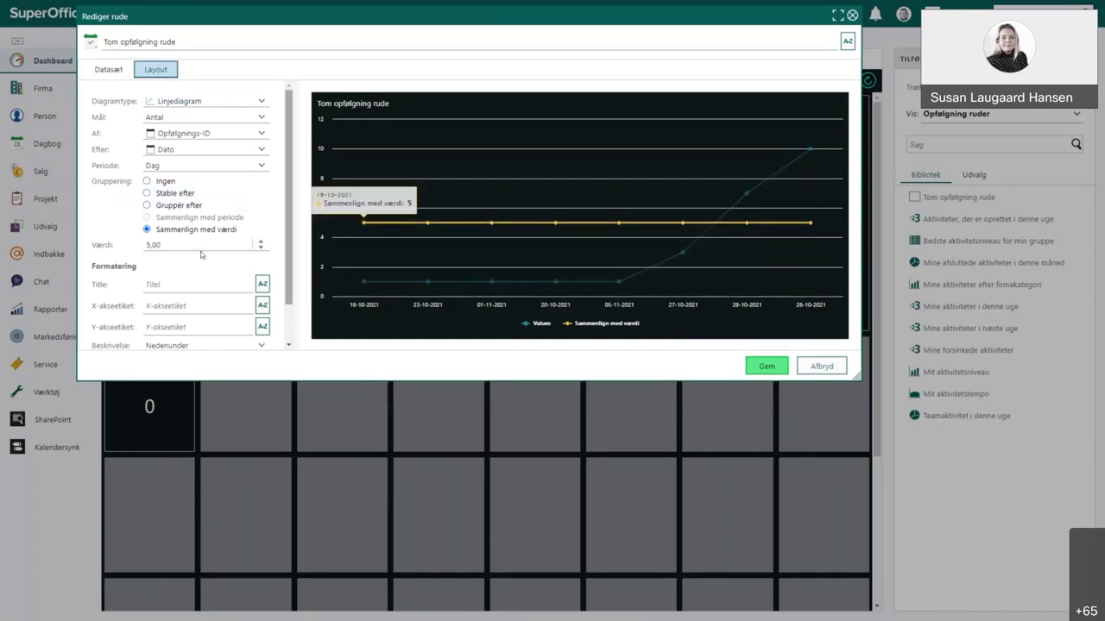
{"action": "scroll", "coordinate": [205, 269], "scroll_direction": "down", "scroll_amount": 1}
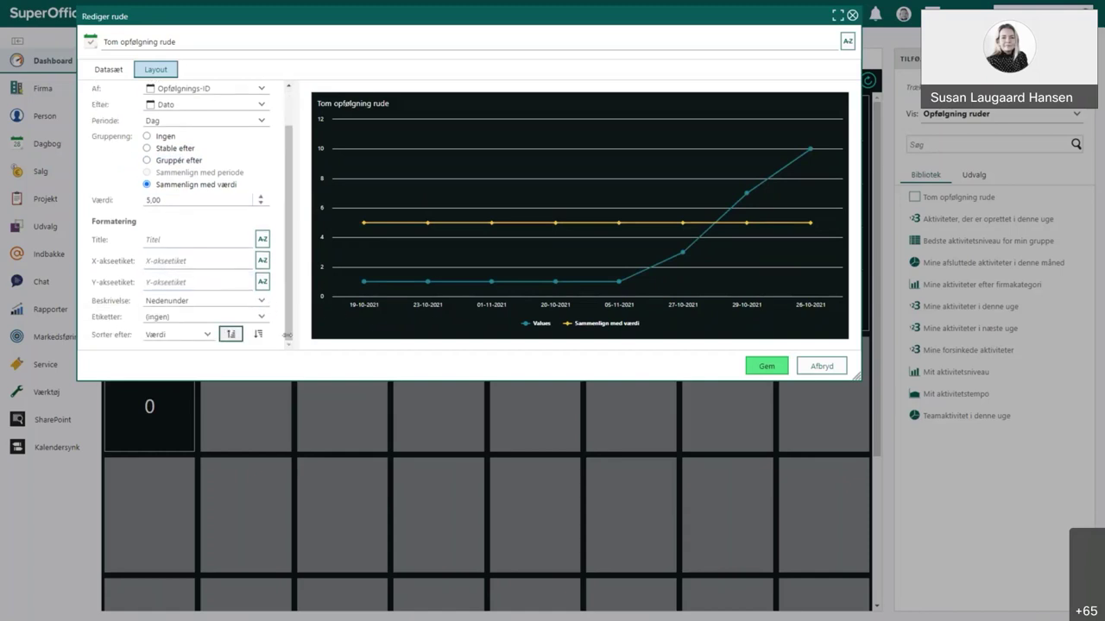
{"action": "left_click", "coordinate": [208, 334]}
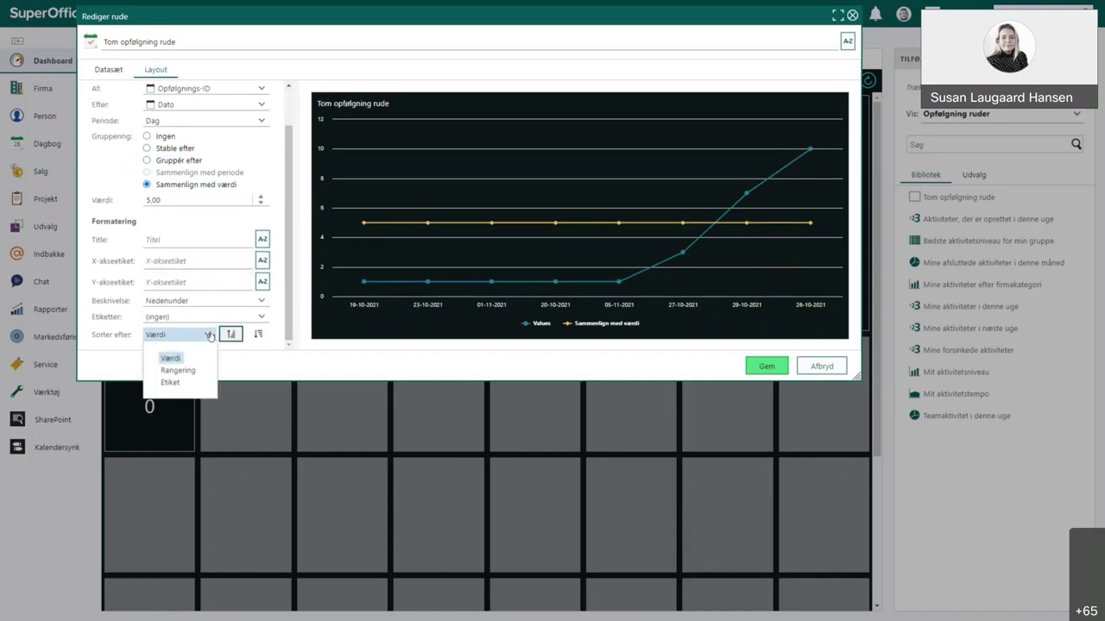
{"action": "left_click", "coordinate": [176, 384]}
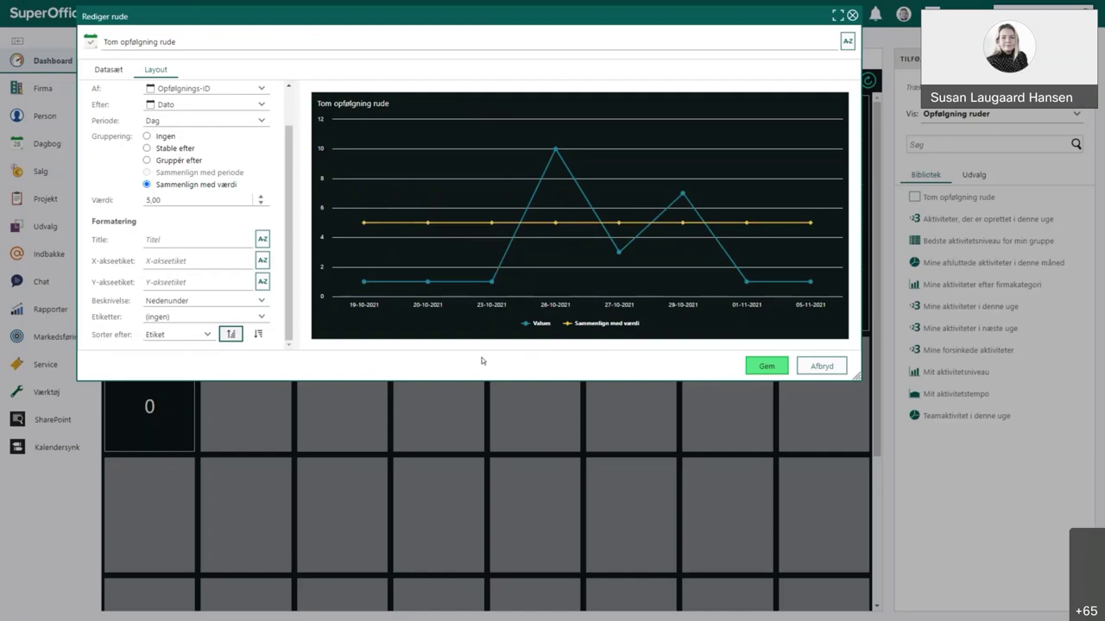
{"action": "left_click", "coordinate": [119, 262]}
- Save the follow-up tile and enlarge it on the dashboard to four grid columns by two rows
{"action": "left_click", "coordinate": [765, 365]}
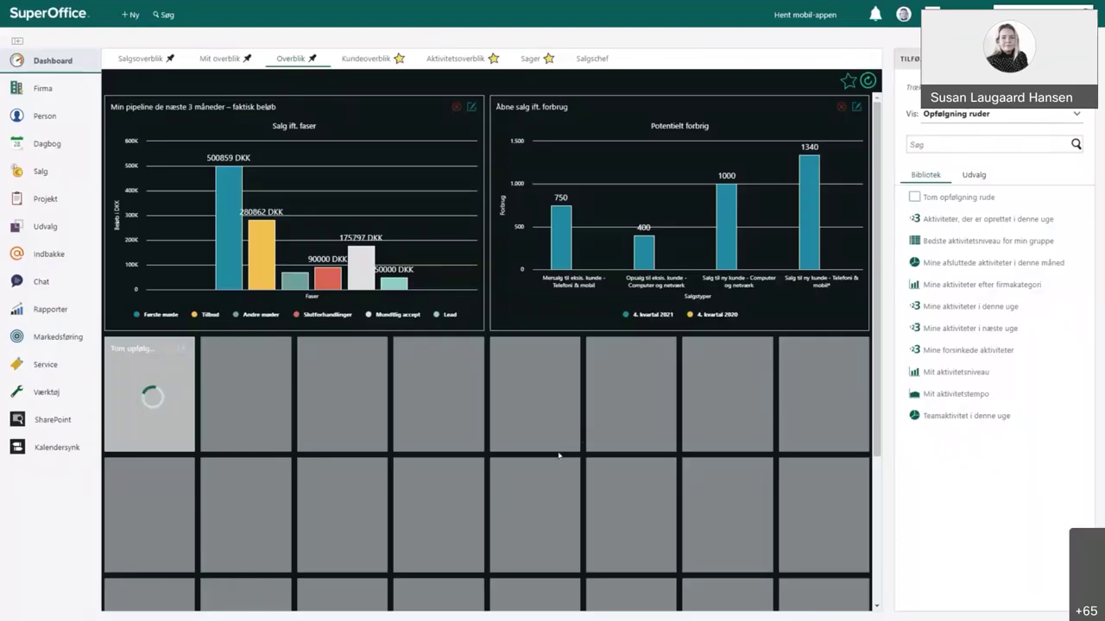
{"action": "left_click_drag", "start_coordinate": [193, 450], "coordinate": [490, 562]}
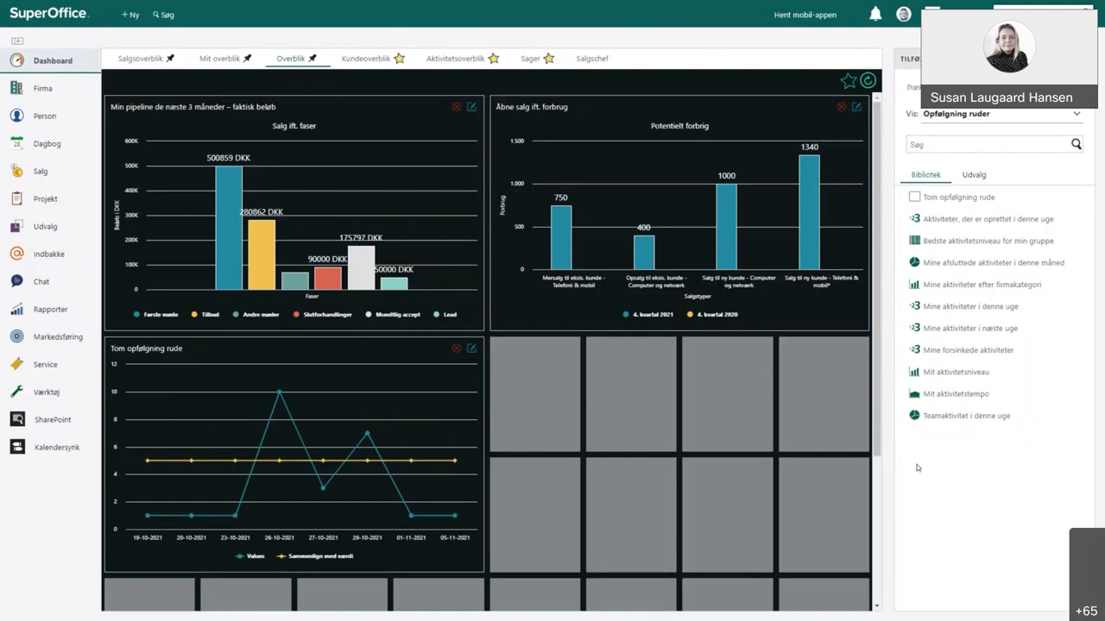
- Review the available tile categories and leave the dashboard's layout editing
{"action": "mouse_move", "coordinate": [915, 219]}
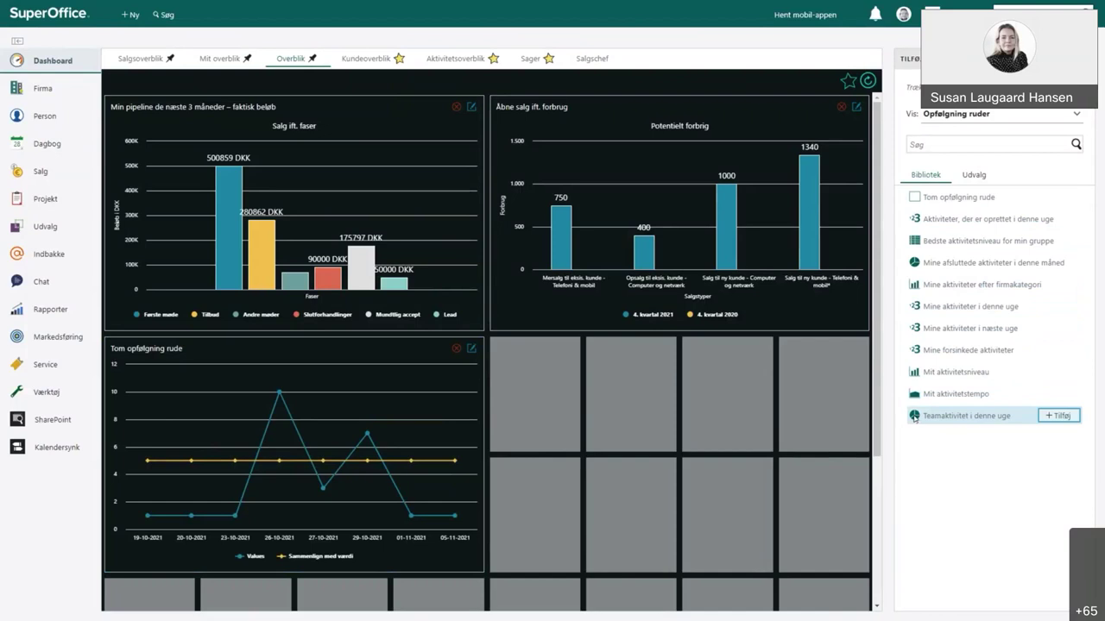
{"action": "left_click", "coordinate": [984, 115]}
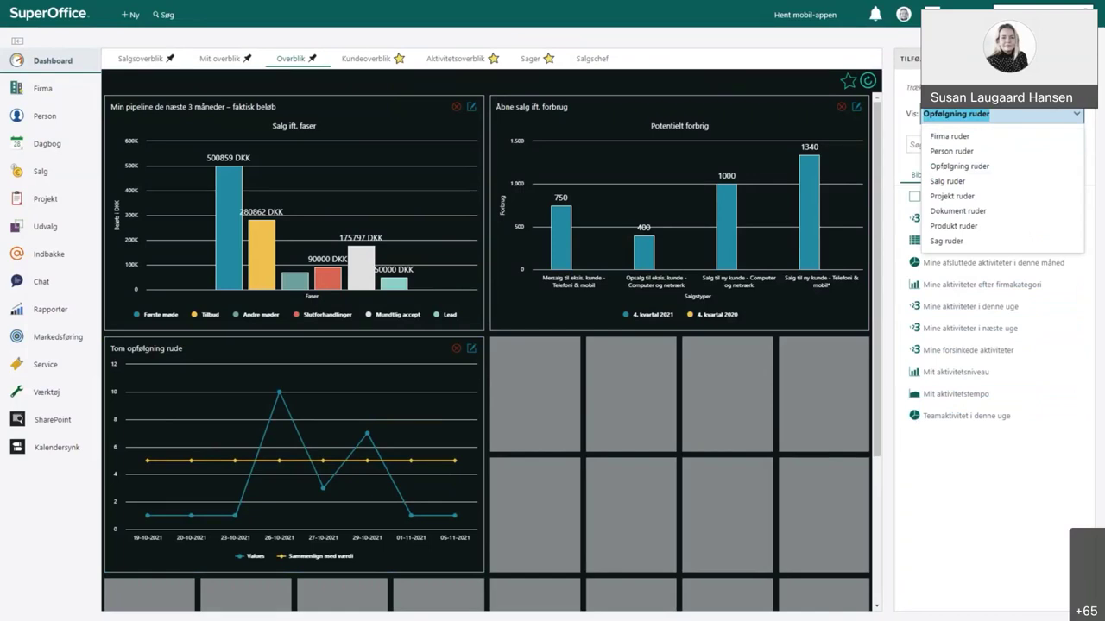
{"action": "key", "text": "Escape"}
{"action": "key", "text": "Escape"}
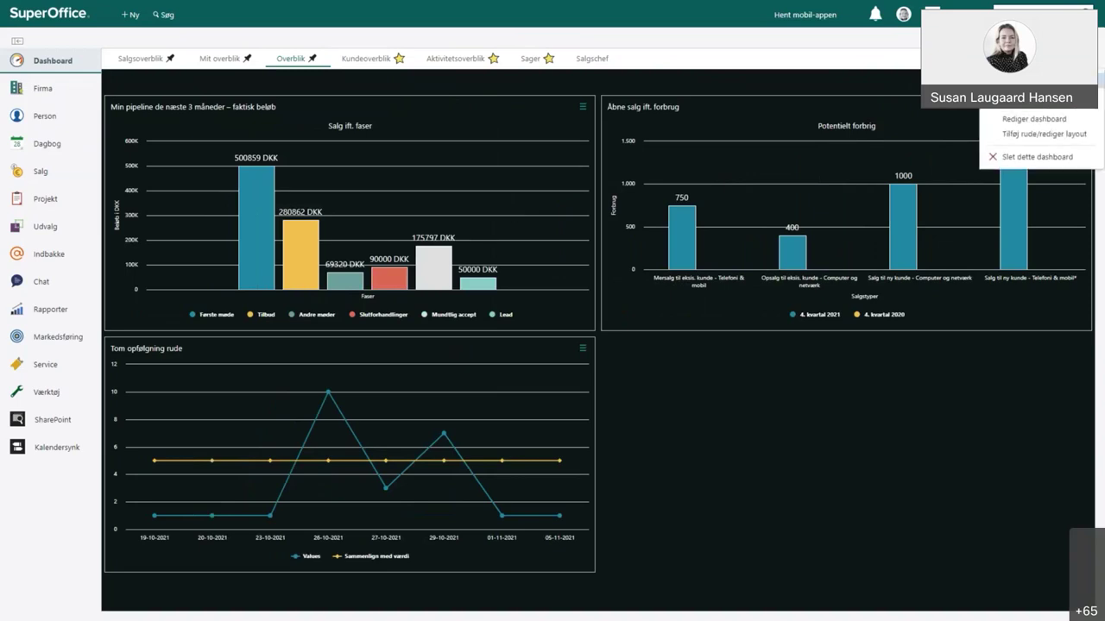
- Change the Overblik dashboard's theme to Standard and save the dashboard settings
{"action": "left_click", "coordinate": [1033, 118]}
{"action": "left_click", "coordinate": [379, 306]}
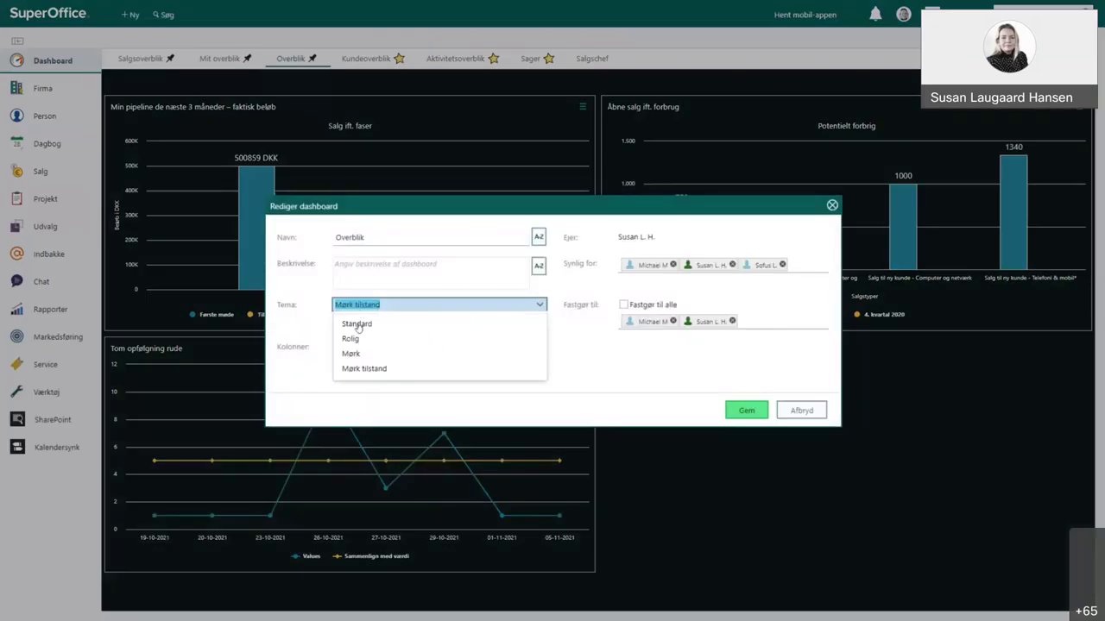
{"action": "left_click", "coordinate": [358, 321]}
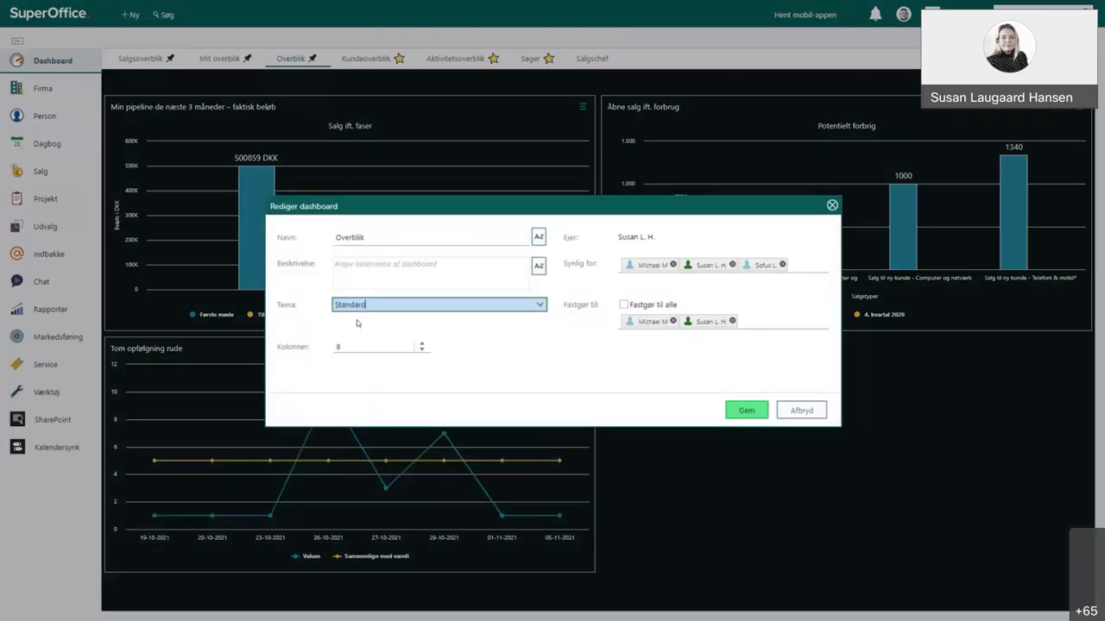
{"action": "left_click", "coordinate": [753, 411]}
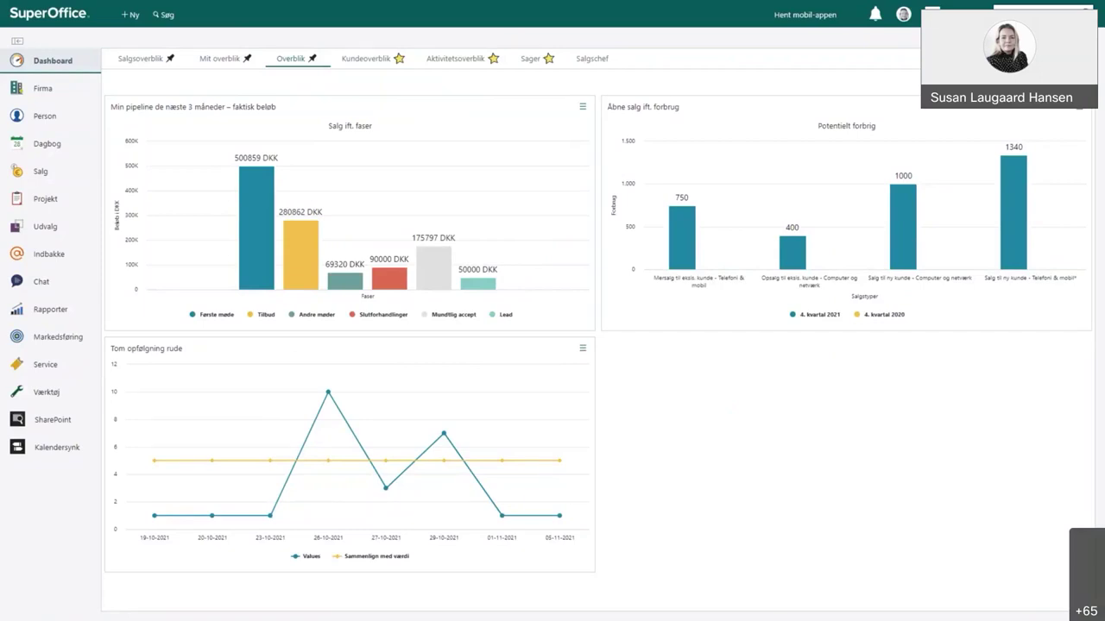
- Delete the Overblik dashboard and confirm its permanent removal
{"action": "left_click", "coordinate": [1083, 59]}
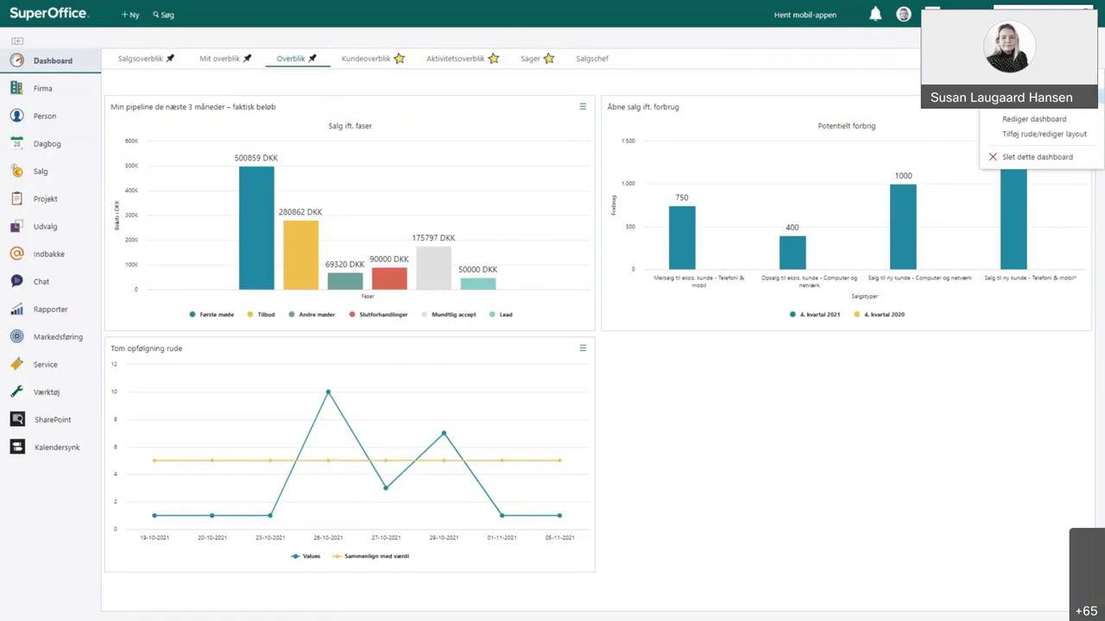
{"action": "left_click", "coordinate": [1036, 159]}
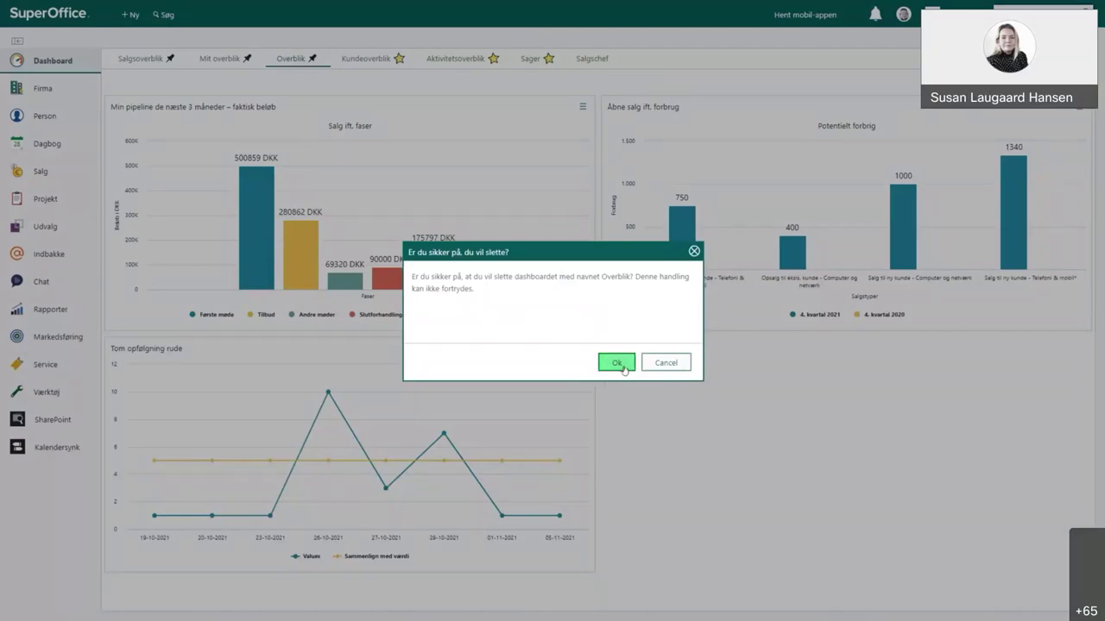
{"action": "left_click", "coordinate": [616, 363]}
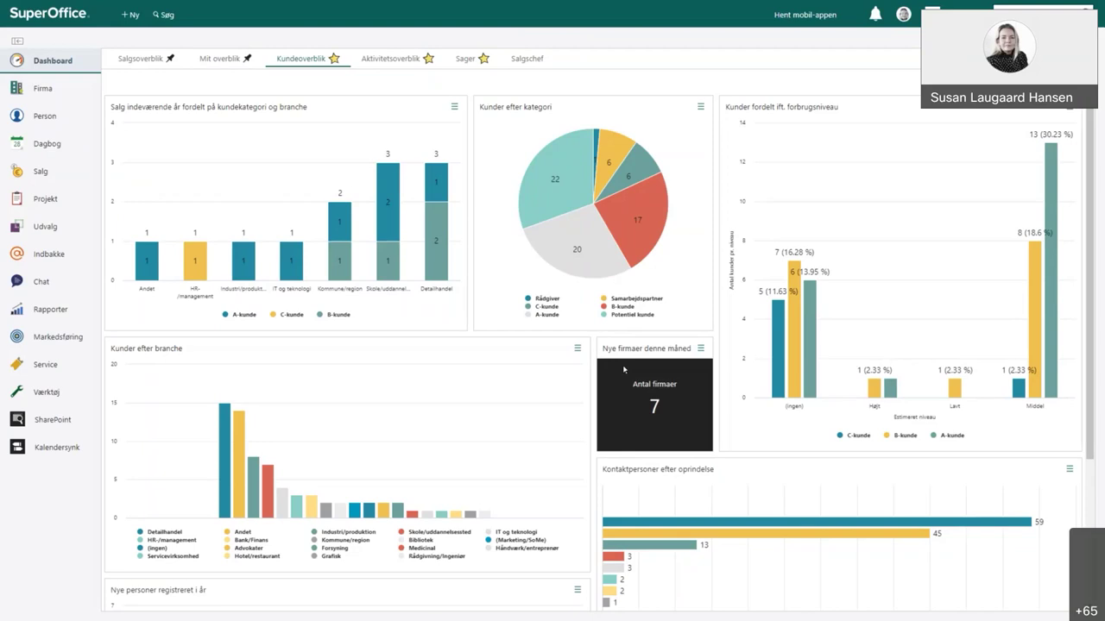
- Switch to the Aktivitetsoverblik dashboard and open its layout for adding and editing tiles
{"action": "left_click", "coordinate": [381, 59]}
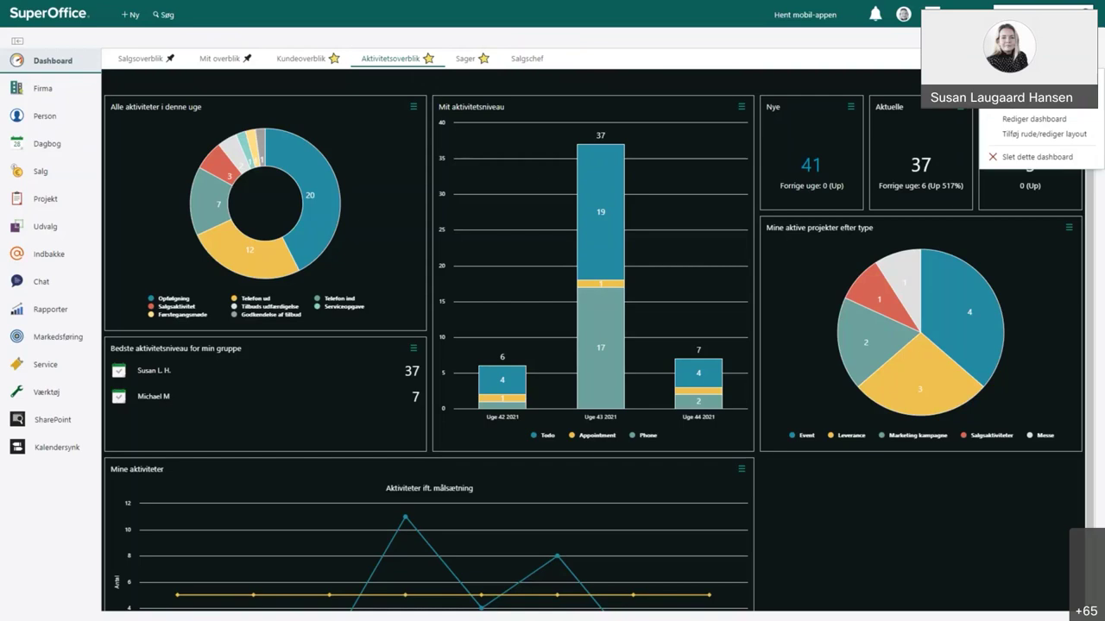
{"action": "left_click", "coordinate": [394, 59]}
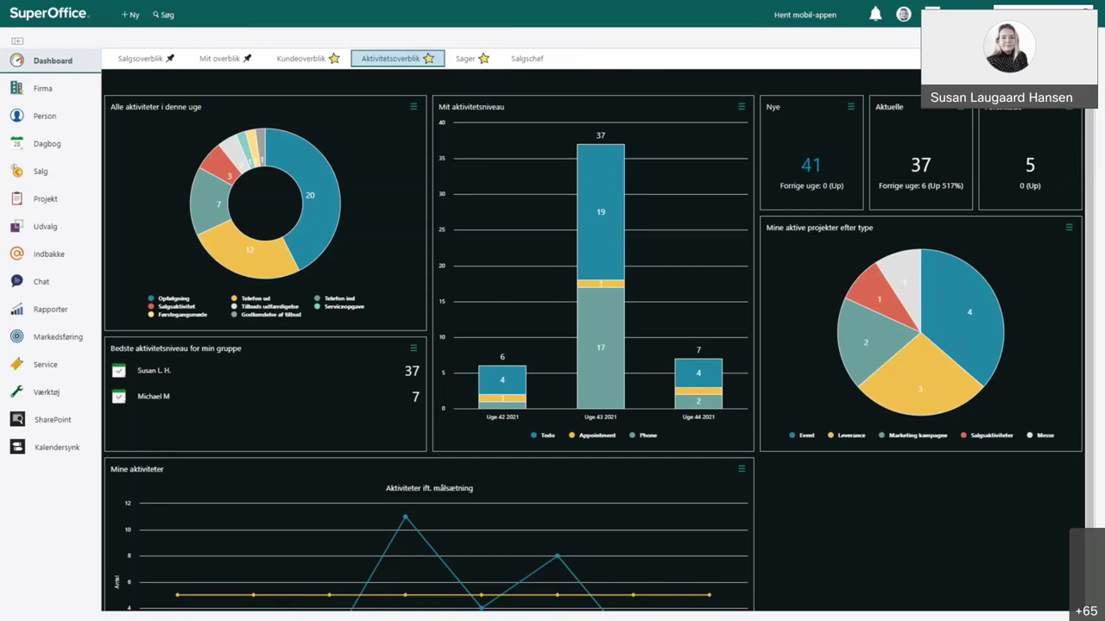
{"action": "left_click", "coordinate": [1089, 81]}
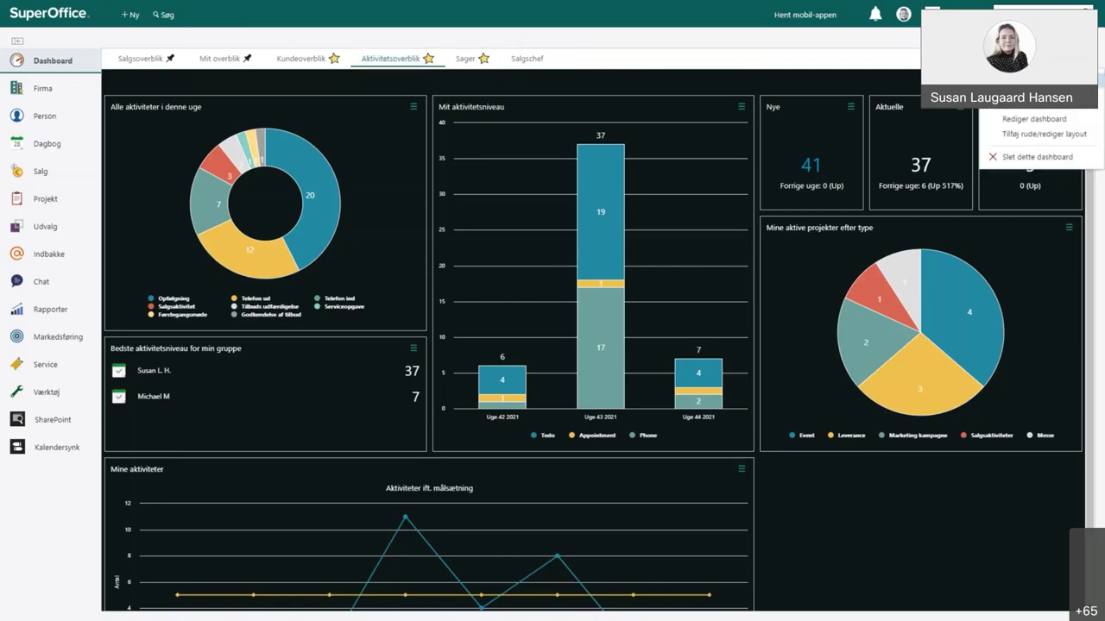
{"action": "left_click", "coordinate": [1038, 136]}
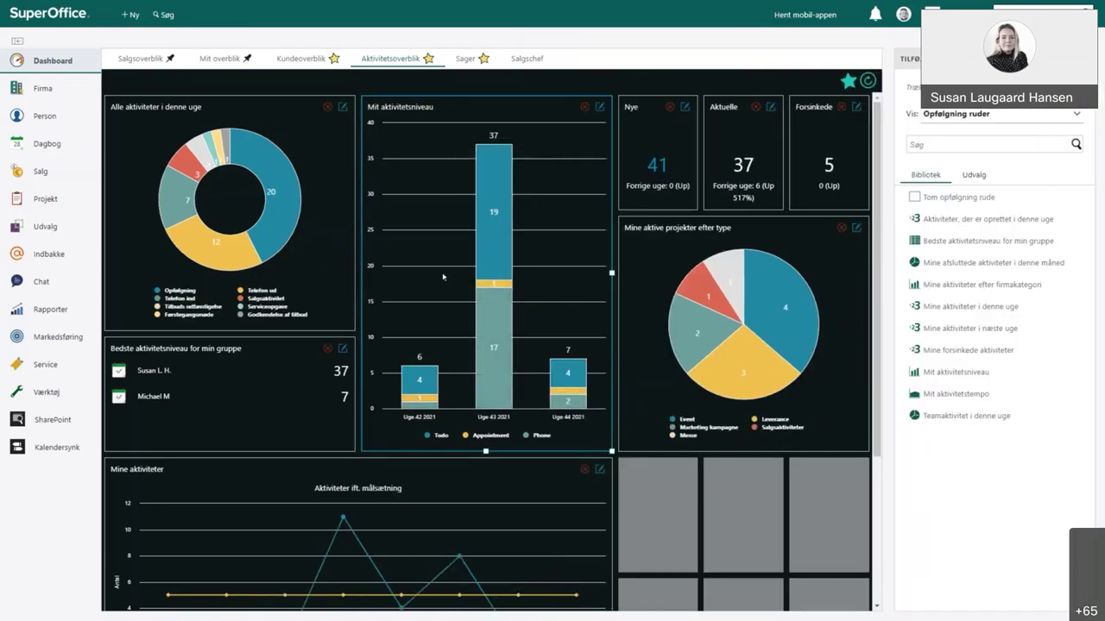
- Examine the layout settings of the Mit aktivitetsniveau tile, and close its editor and the dashboard layout editing without changes
{"action": "left_click", "coordinate": [599, 107]}
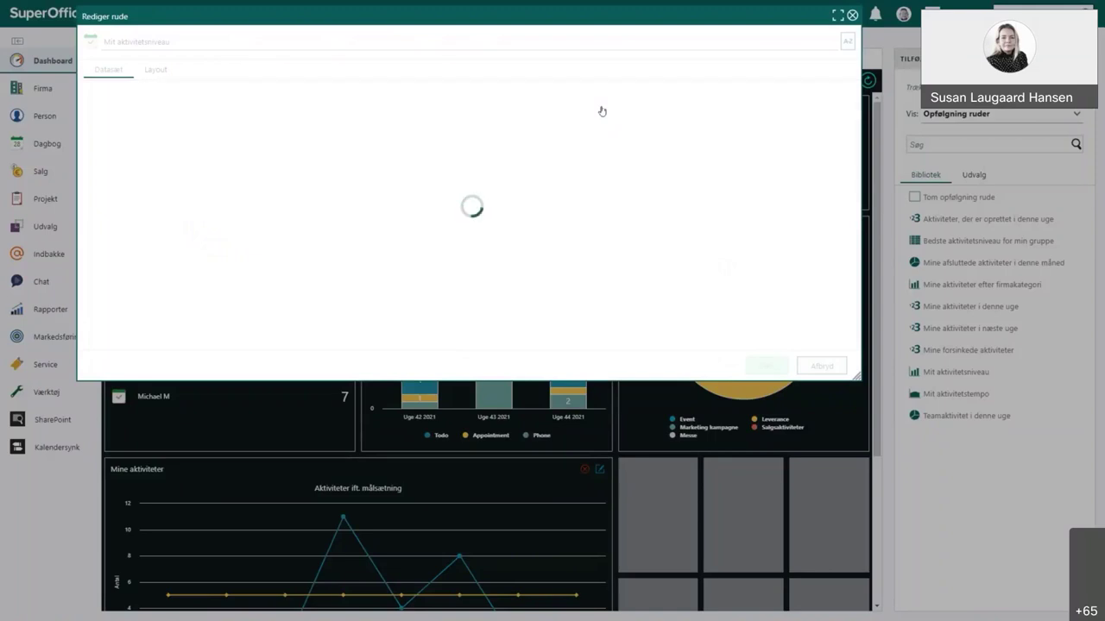
{"action": "left_click", "coordinate": [157, 70]}
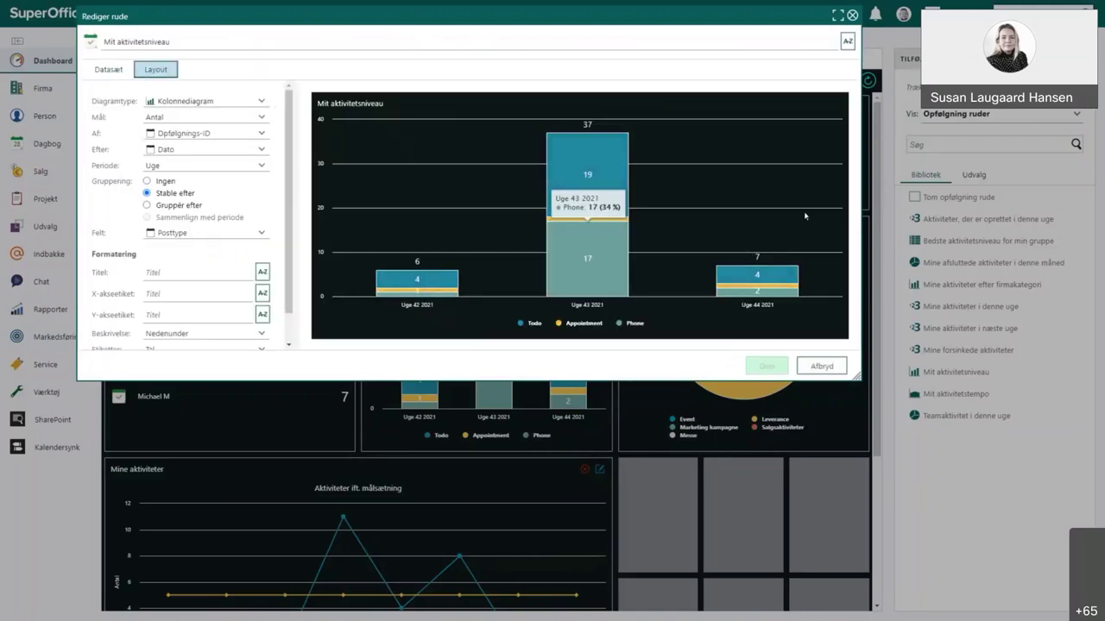
{"action": "left_click", "coordinate": [822, 366]}
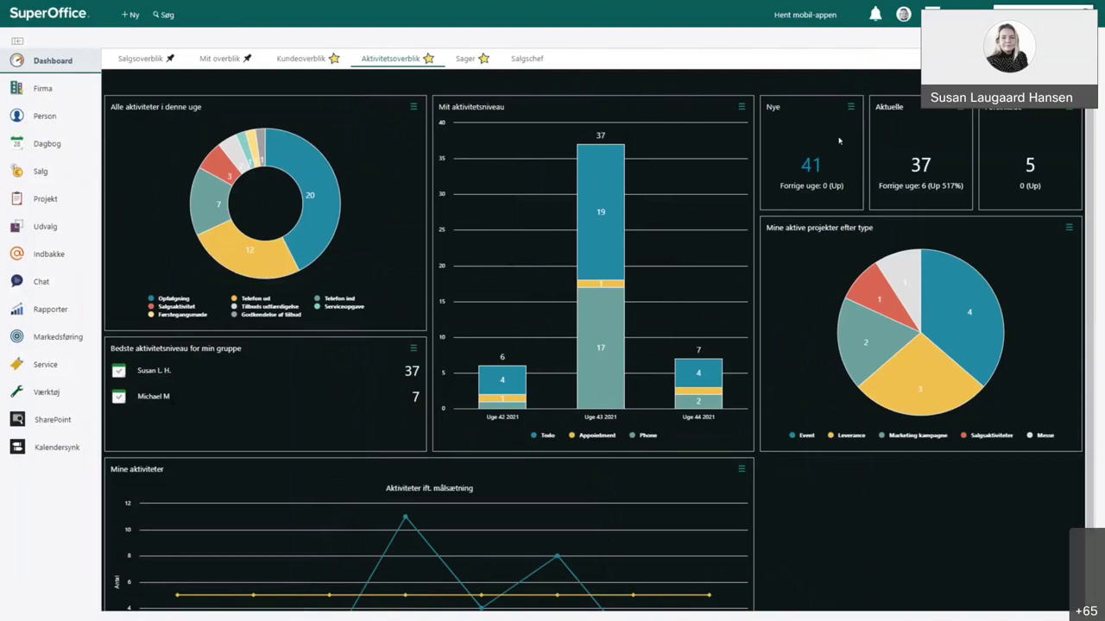
{"action": "mouse_move", "coordinate": [253, 250]}
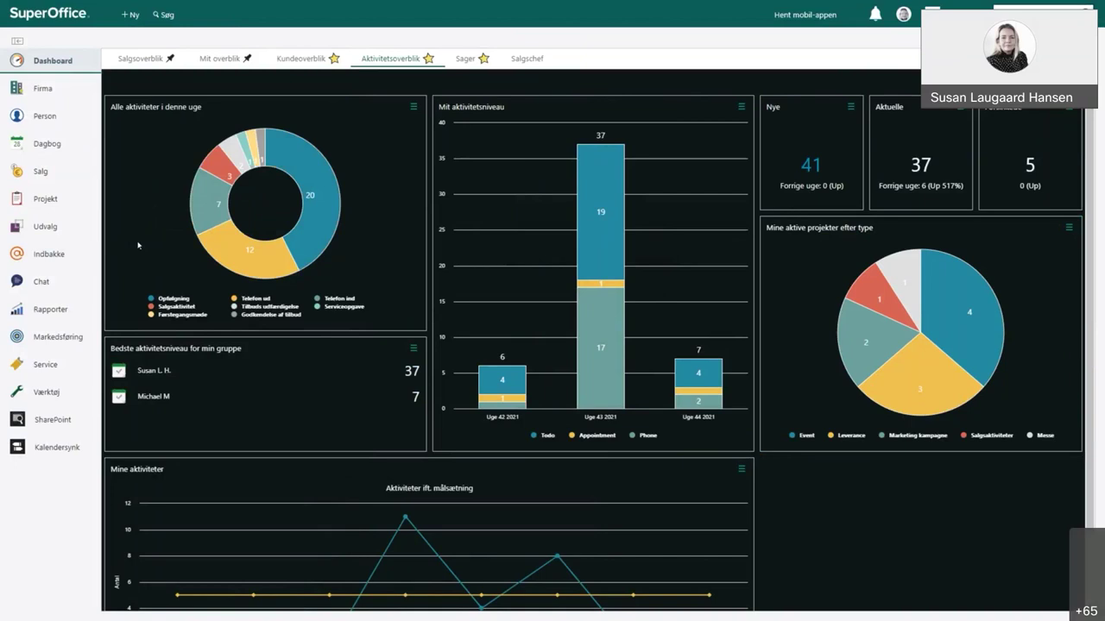
- Open the selection "Firmaer der har deltaget til et event eller messe" and display it with the "Mine firmaer efter kategori" diagram
{"action": "left_click", "coordinate": [43, 231]}
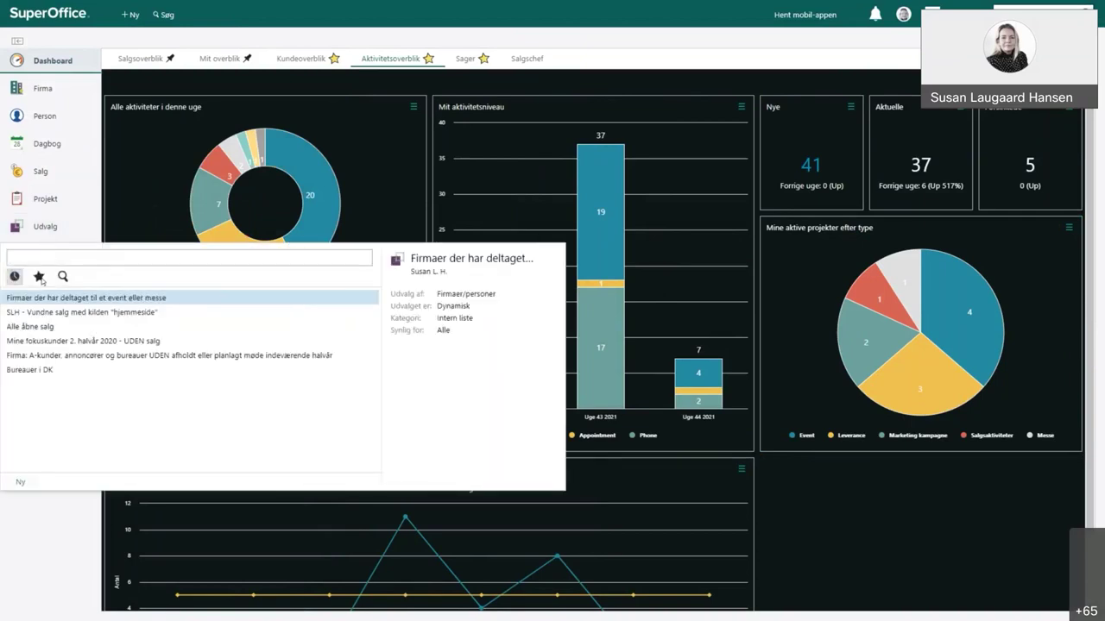
{"action": "left_click", "coordinate": [40, 298]}
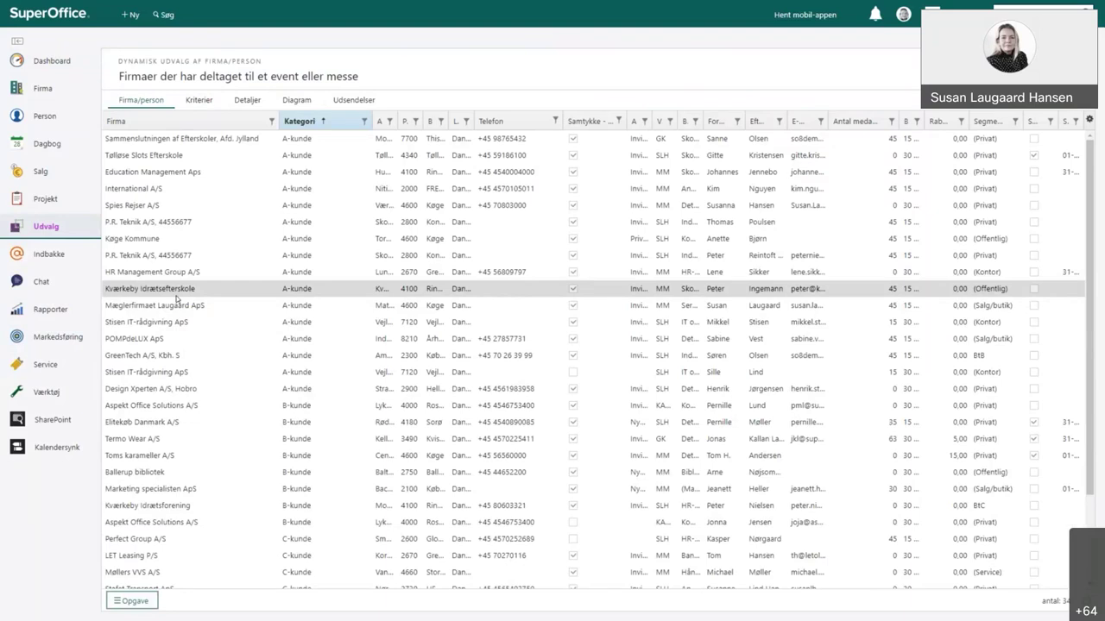
{"action": "left_click", "coordinate": [298, 101]}
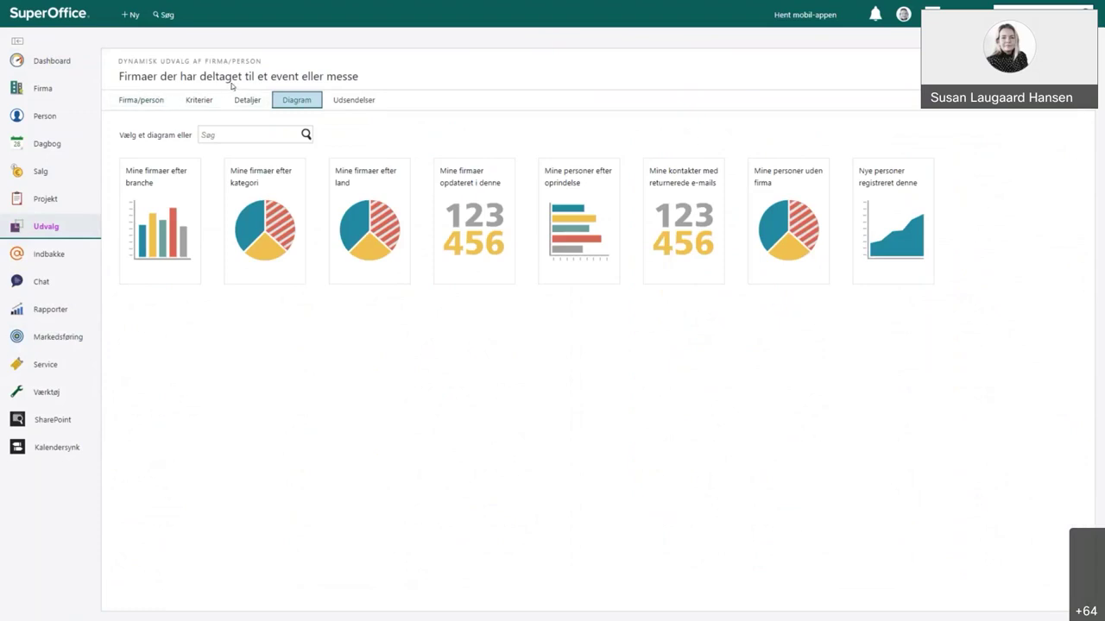
{"action": "left_click", "coordinate": [276, 231]}
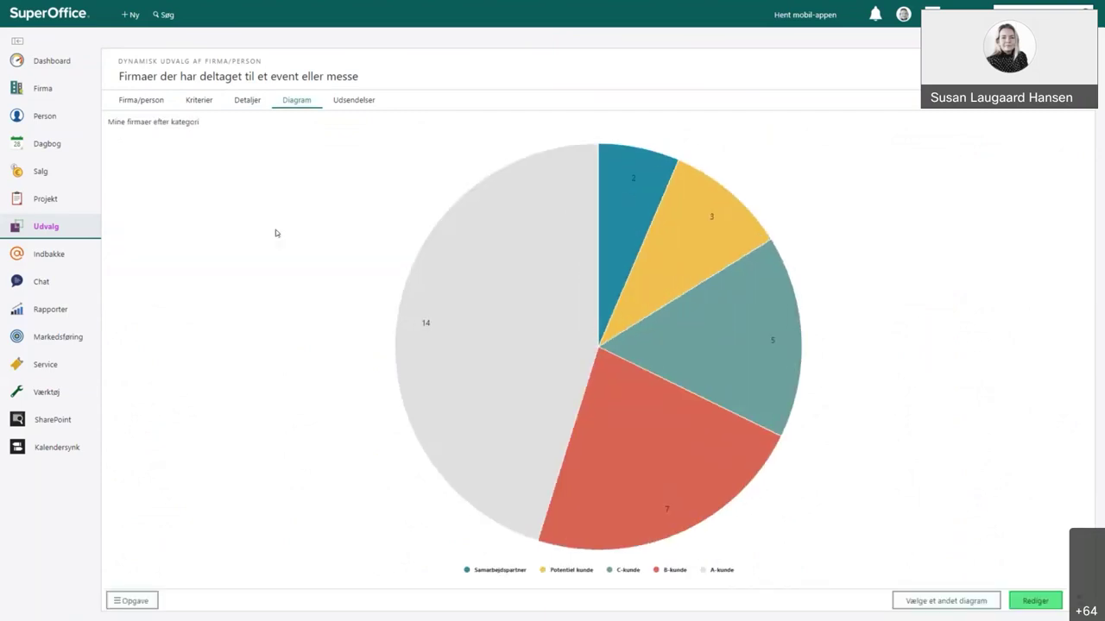
{"action": "mouse_move", "coordinate": [448, 275]}
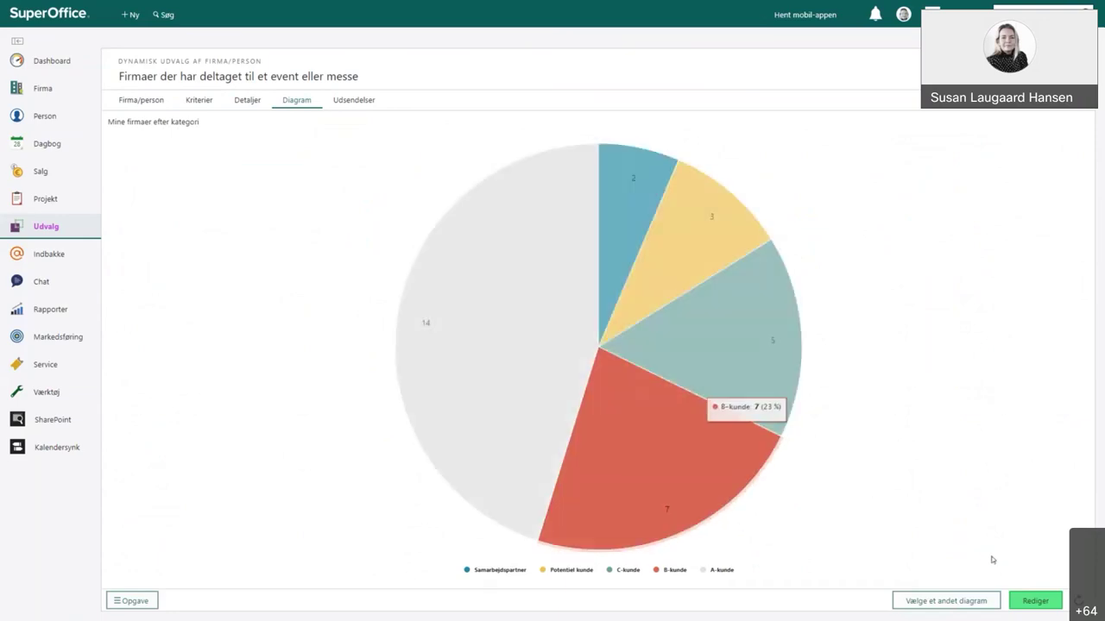
- Set the circle layout of the selection's pie chart to Halvcirkel and save the diagram
{"action": "left_click", "coordinate": [1027, 602]}
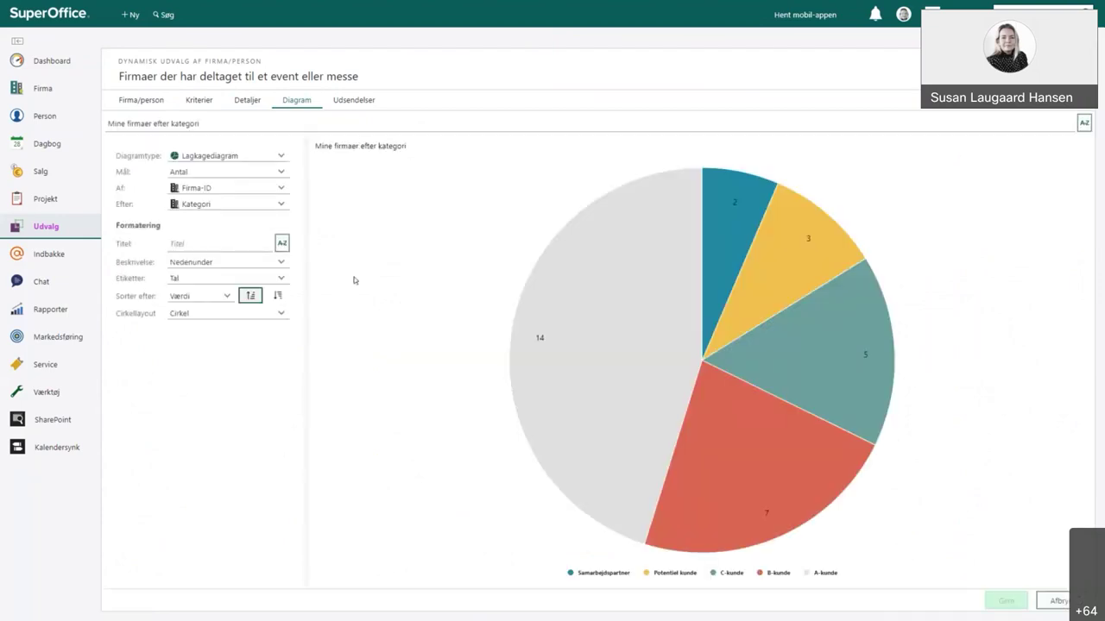
{"action": "left_click", "coordinate": [282, 157]}
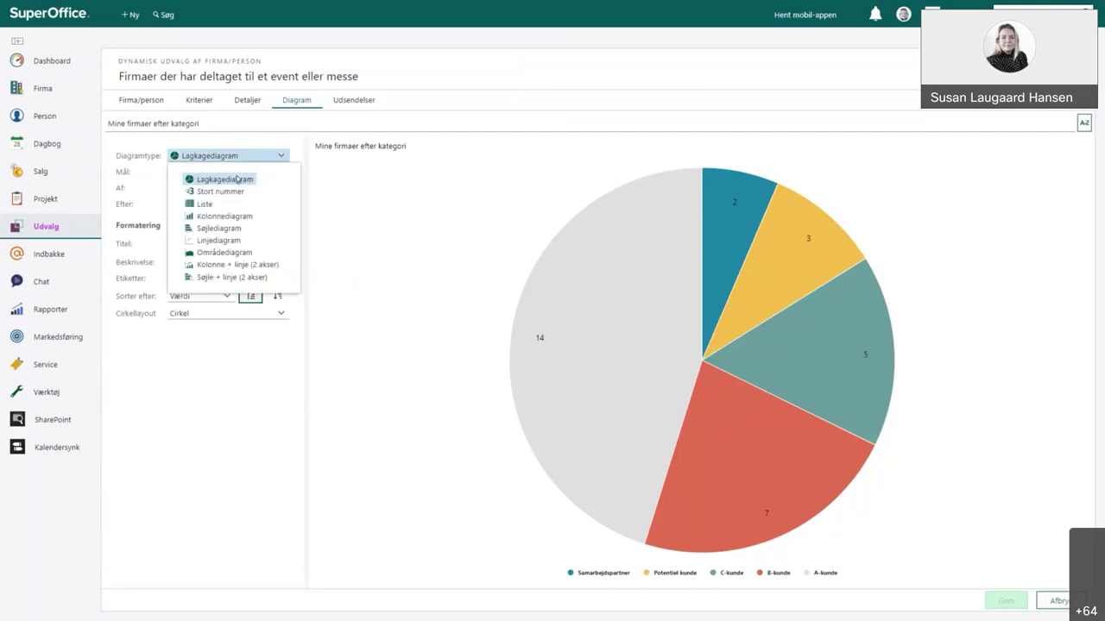
{"action": "left_click", "coordinate": [359, 221]}
{"action": "left_click", "coordinate": [281, 313]}
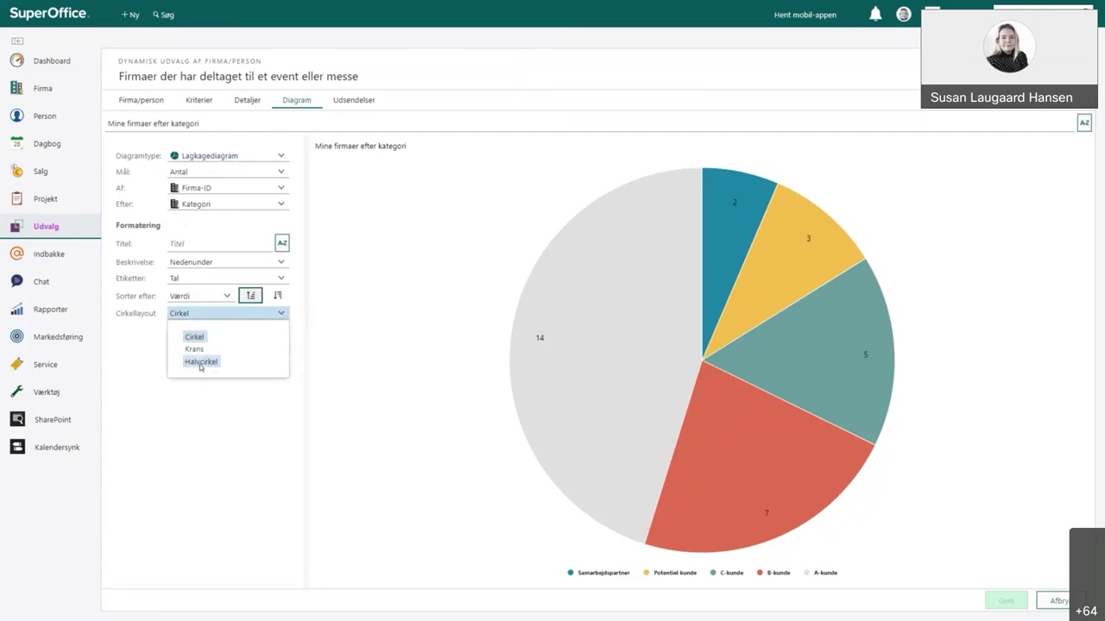
{"action": "left_click", "coordinate": [200, 363]}
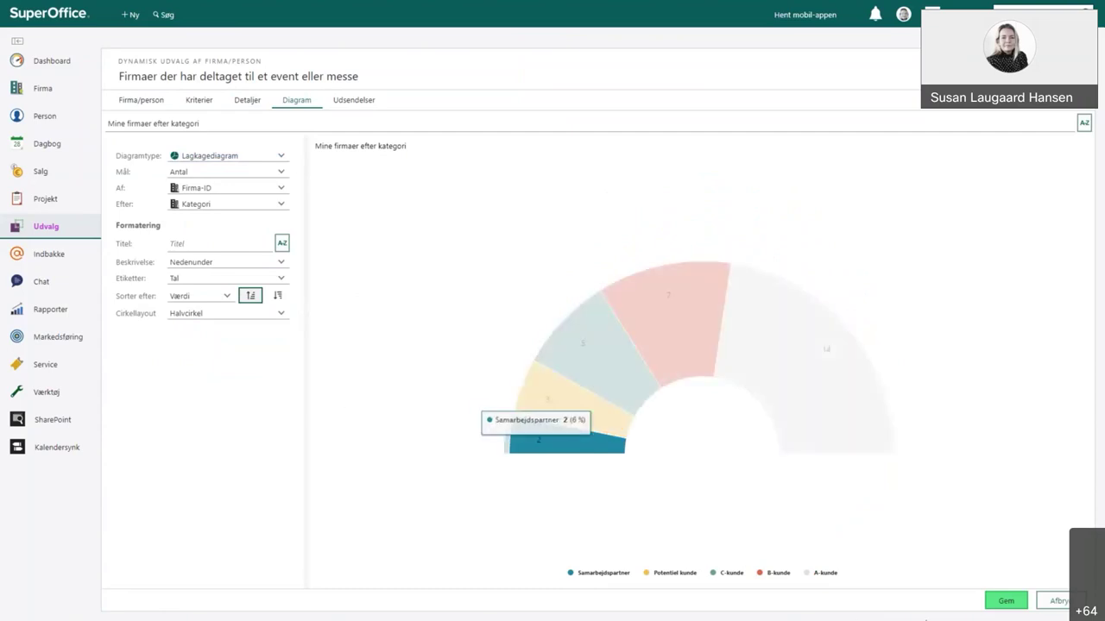
{"action": "left_click", "coordinate": [1002, 602]}
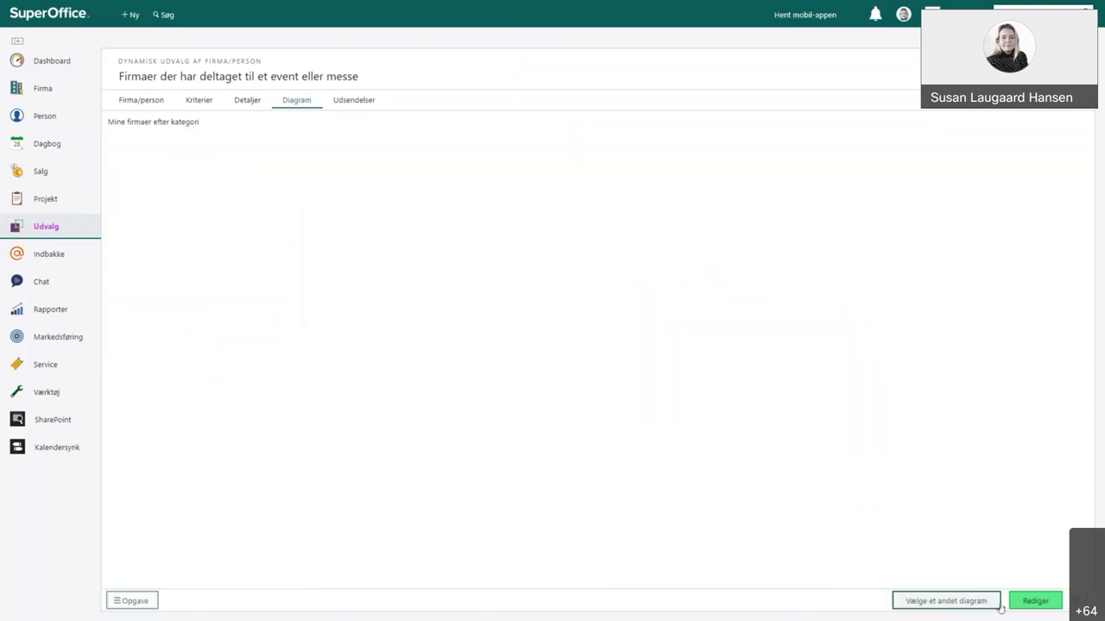
- Review the diagram's download, print and full-screen options without choosing one
{"action": "left_click", "coordinate": [142, 602]}
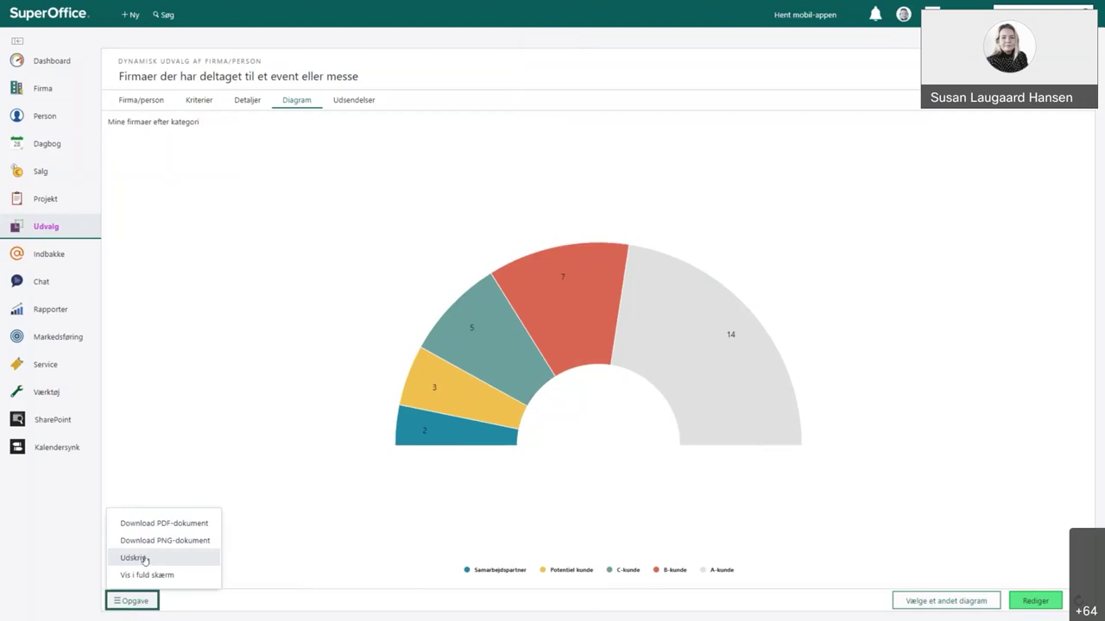
{"action": "left_click", "coordinate": [242, 320]}
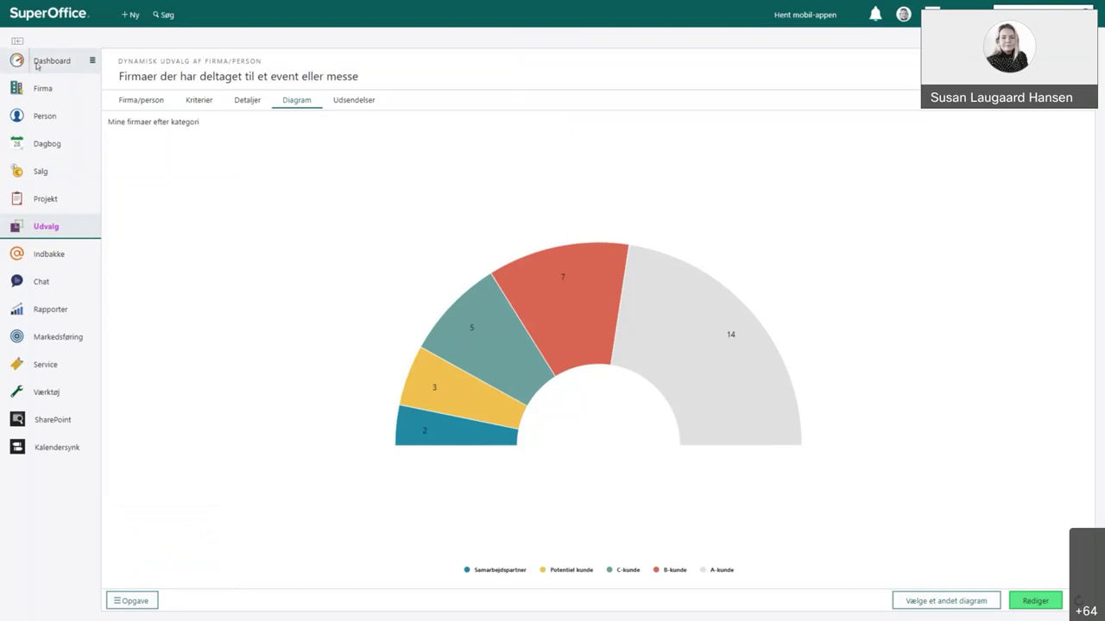
- Show the Kundeoverblik dashboard and start editing its tiles and layout
{"action": "left_click", "coordinate": [18, 61]}
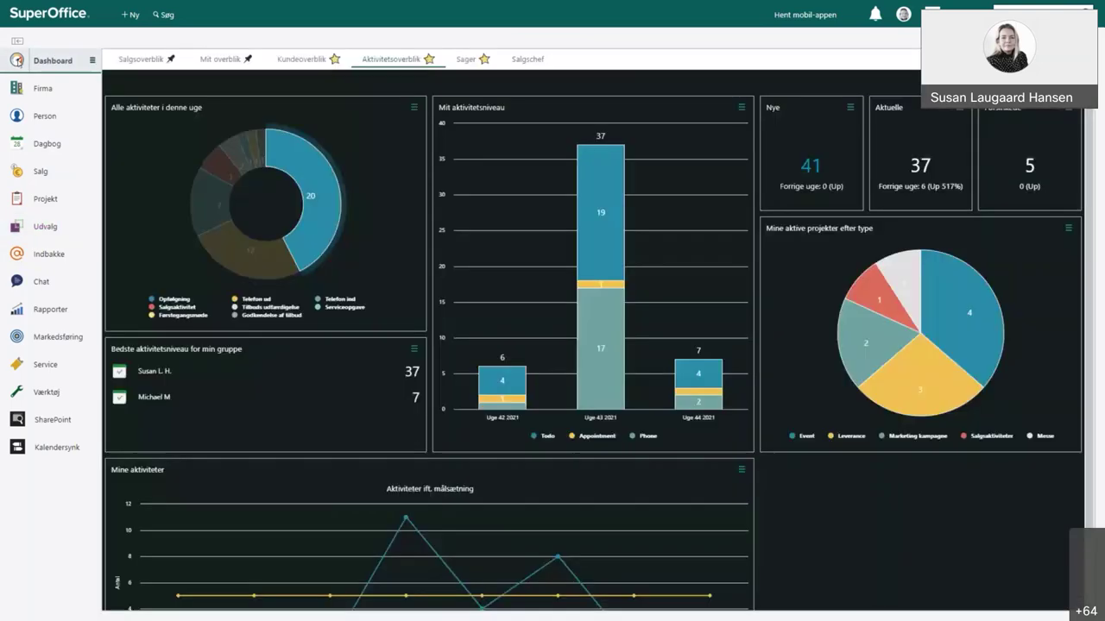
{"action": "left_click", "coordinate": [307, 58]}
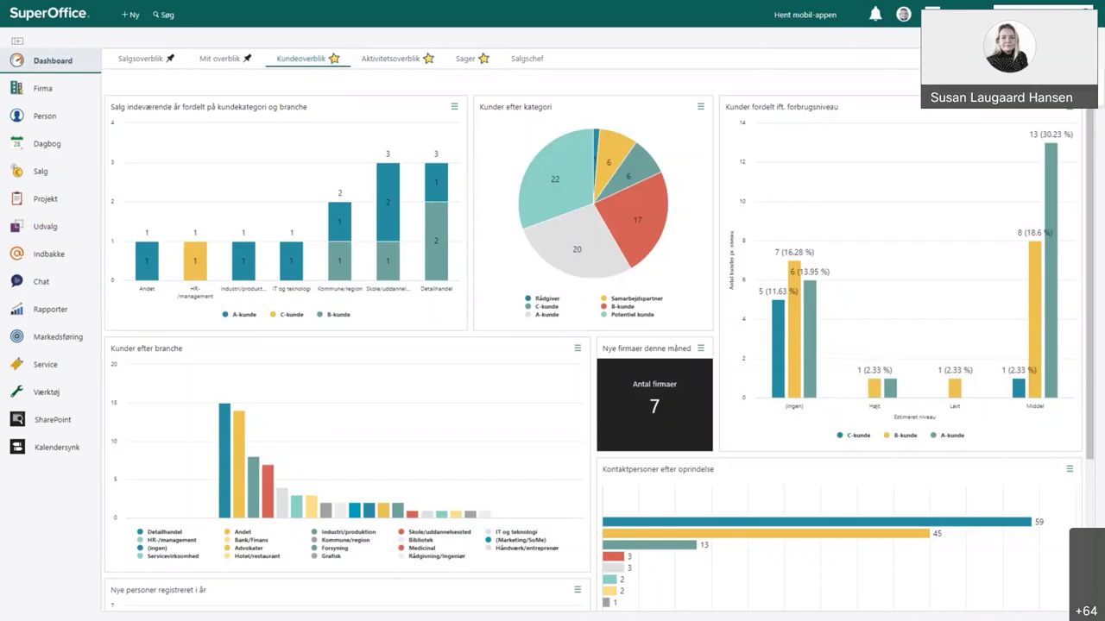
{"action": "left_click", "coordinate": [1099, 87]}
{"action": "left_click", "coordinate": [1065, 135]}
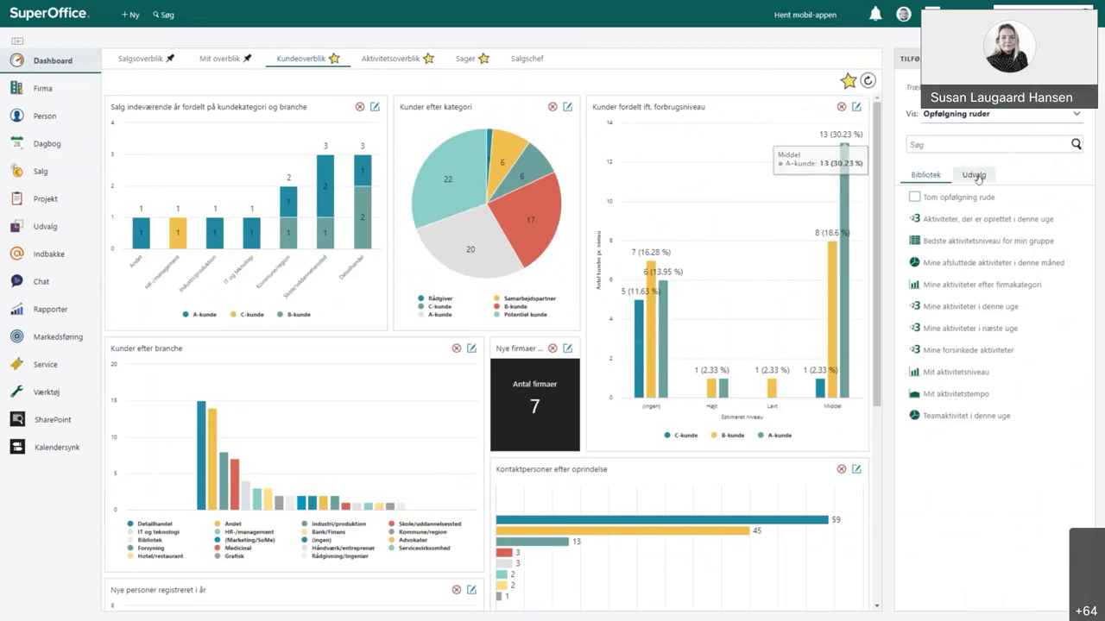
- Add the company tile based on the selection "Firmaer der har deltaget til et event eller messe" before the Kunder efter kategori tile
{"action": "left_click", "coordinate": [963, 114]}
{"action": "left_click", "coordinate": [961, 136]}
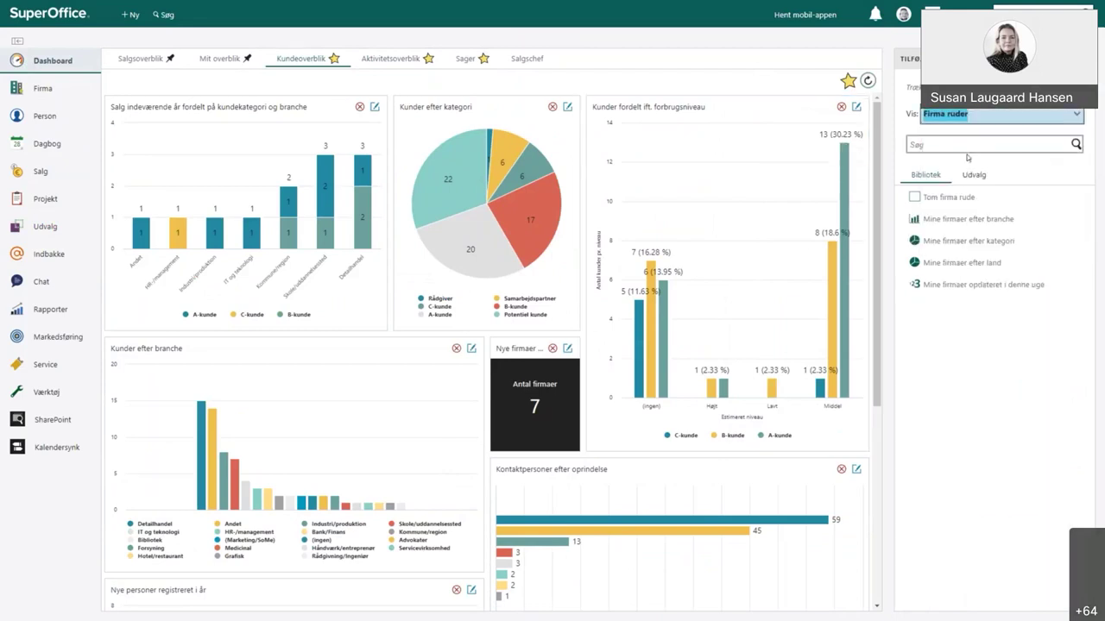
{"action": "left_click", "coordinate": [975, 177]}
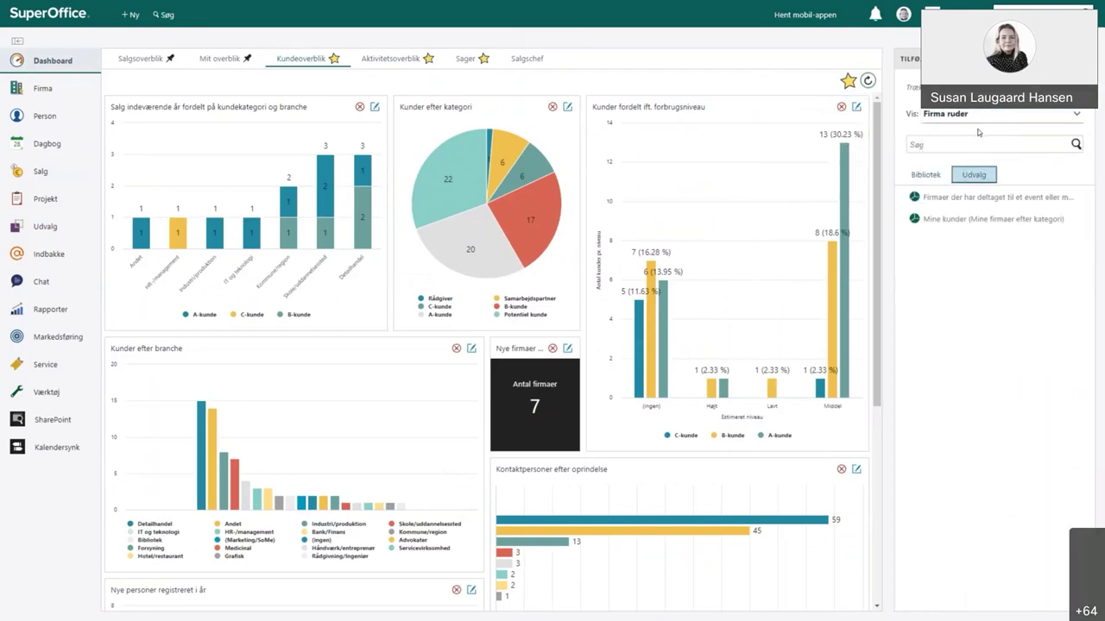
{"action": "mouse_move", "coordinate": [929, 208]}
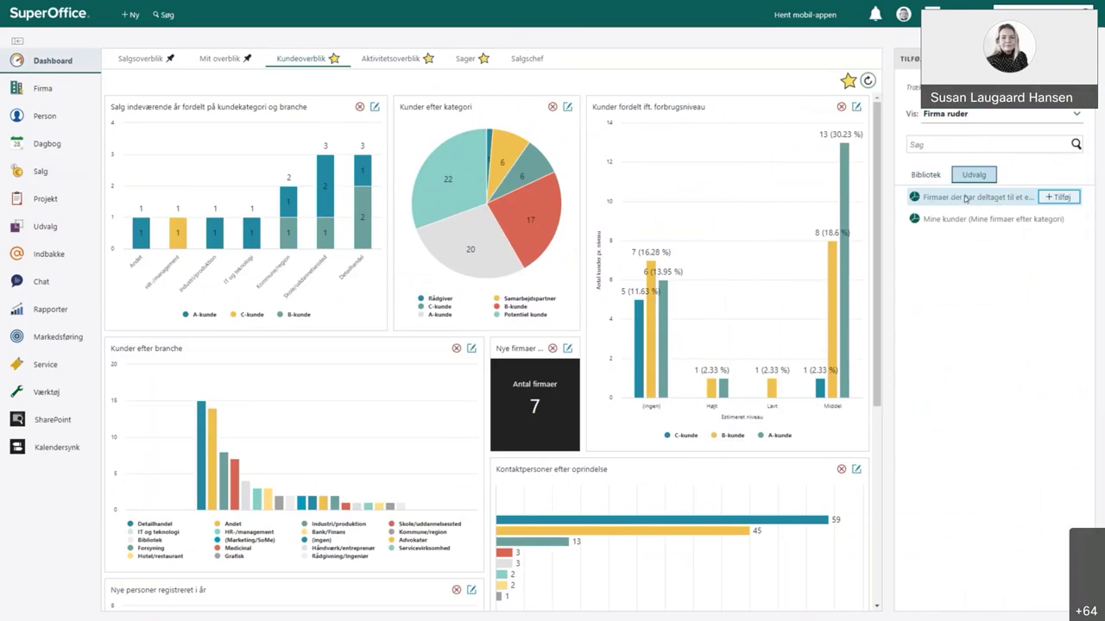
{"action": "left_click", "coordinate": [965, 198]}
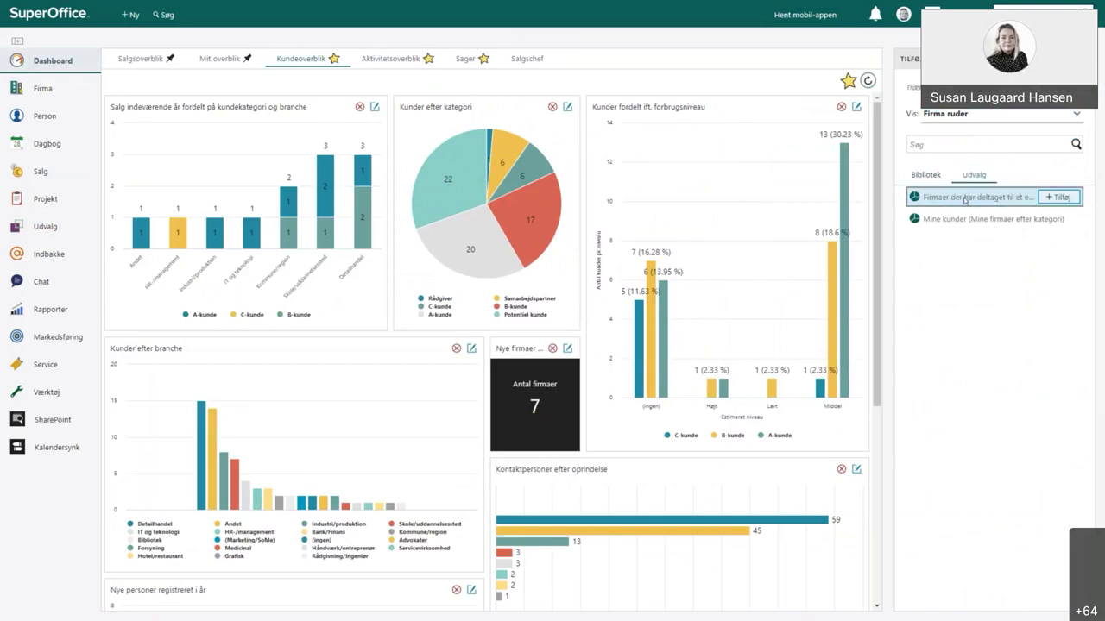
{"action": "left_click_drag", "start_coordinate": [965, 200], "coordinate": [484, 126]}
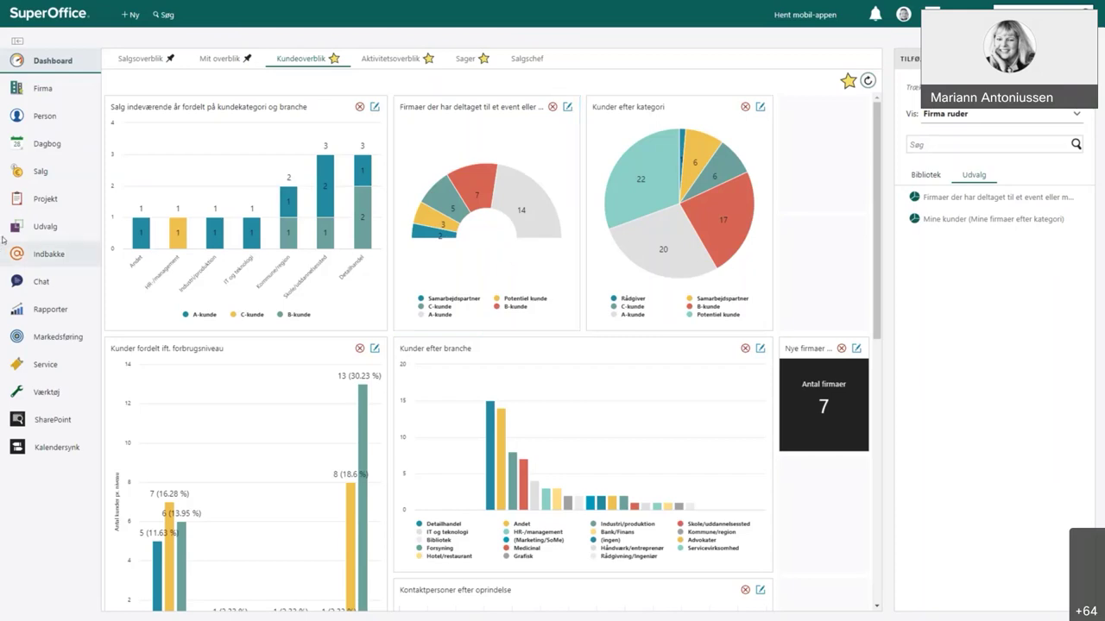
- Examine the dataset criteria of the added event and trade fair tile, and close its editor without changes
{"action": "left_click", "coordinate": [567, 107]}
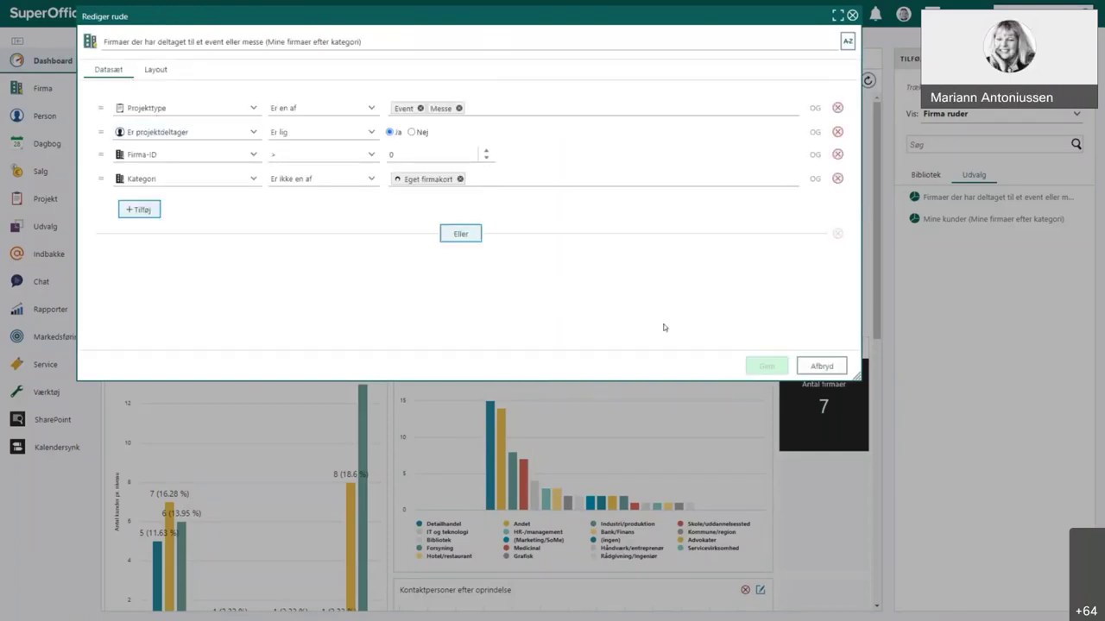
{"action": "left_click", "coordinate": [817, 365]}
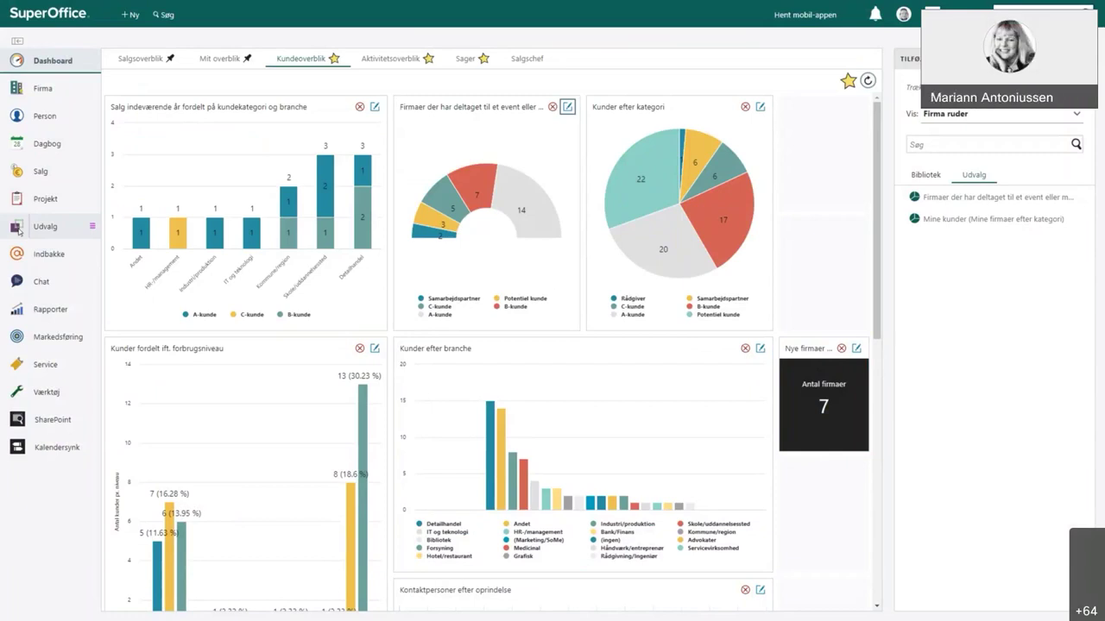
- Open the selection "Firmaer der har deltaget til et event eller messe" and review its criteria, company list and diagram
{"action": "mouse_move", "coordinate": [19, 232]}
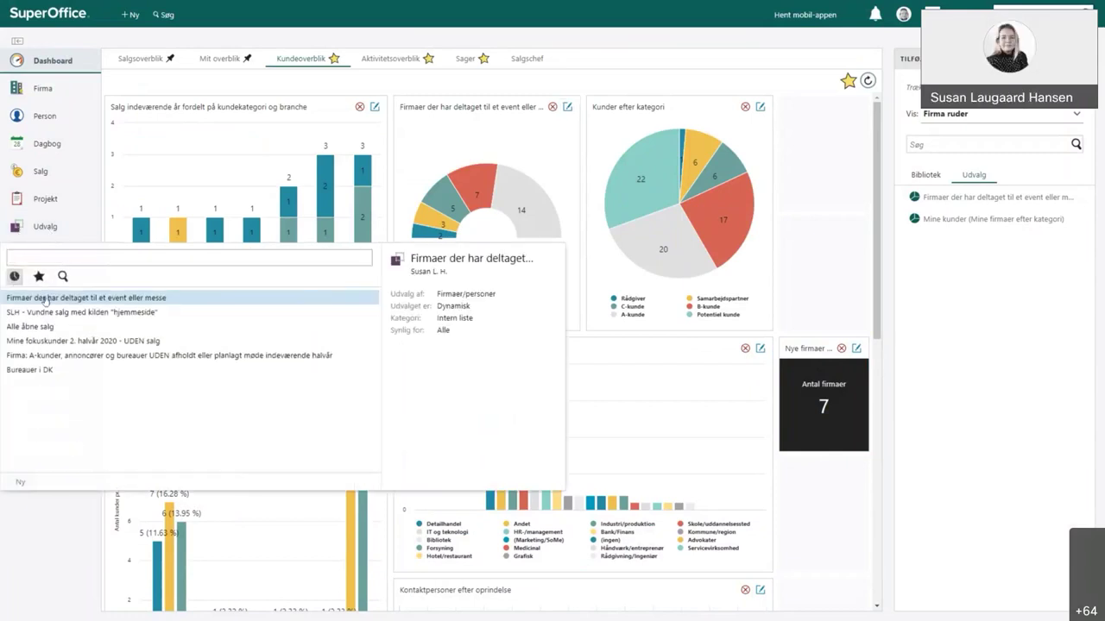
{"action": "left_click", "coordinate": [45, 298]}
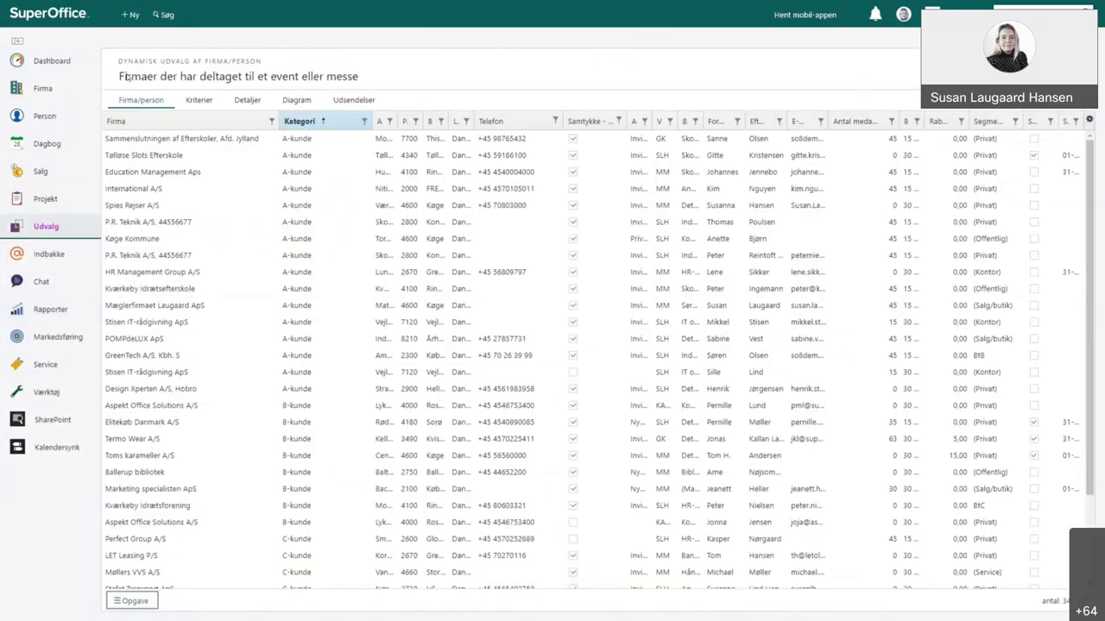
{"action": "left_click", "coordinate": [199, 100]}
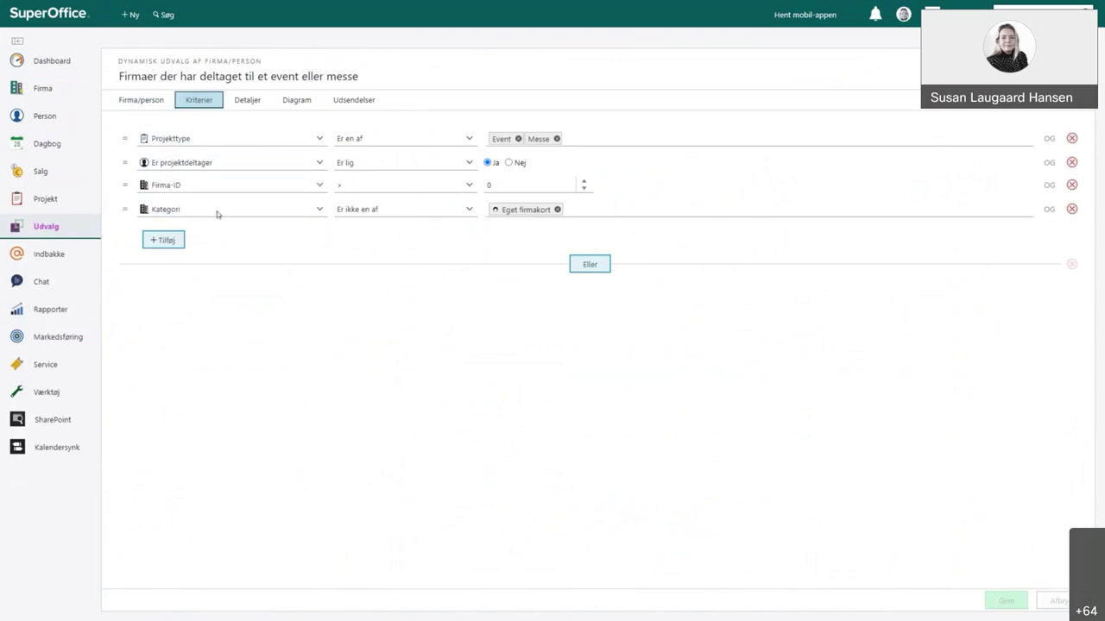
{"action": "left_click", "coordinate": [147, 101]}
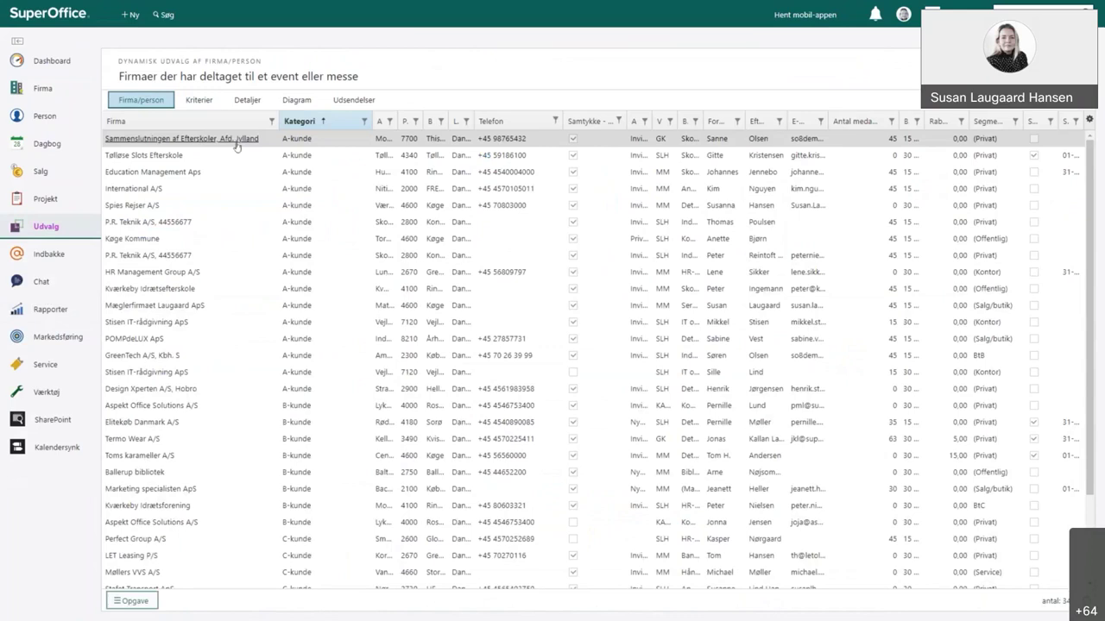
{"action": "left_click", "coordinate": [297, 101]}
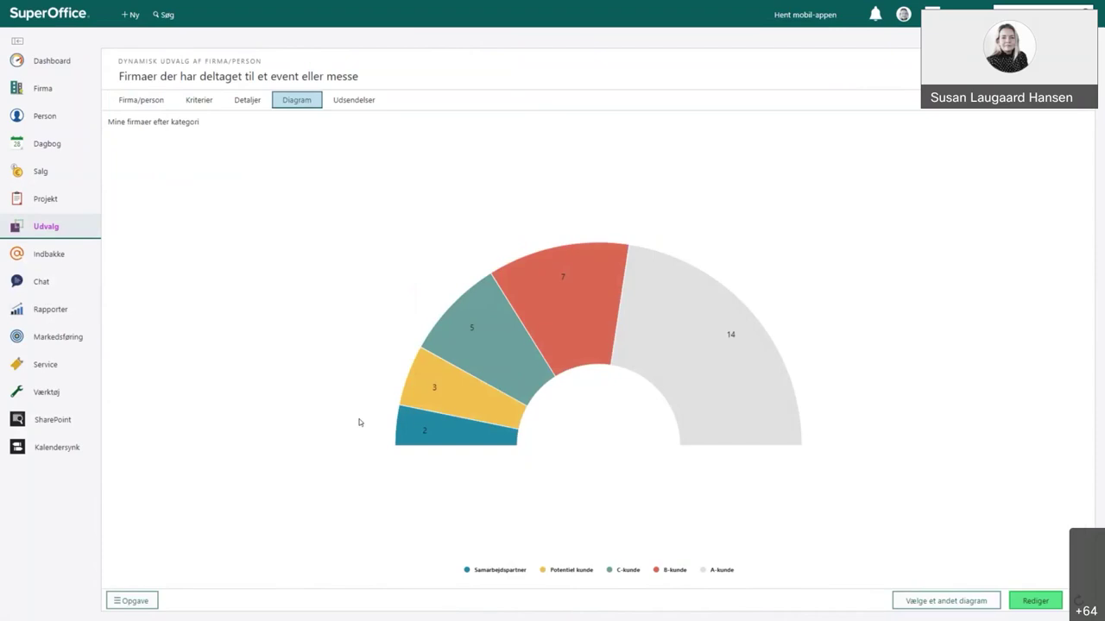
- Reopen the Kundeoverblik dashboard for layout editing and delete the tile for companies that attended an event or trade fair
{"action": "left_click", "coordinate": [17, 60]}
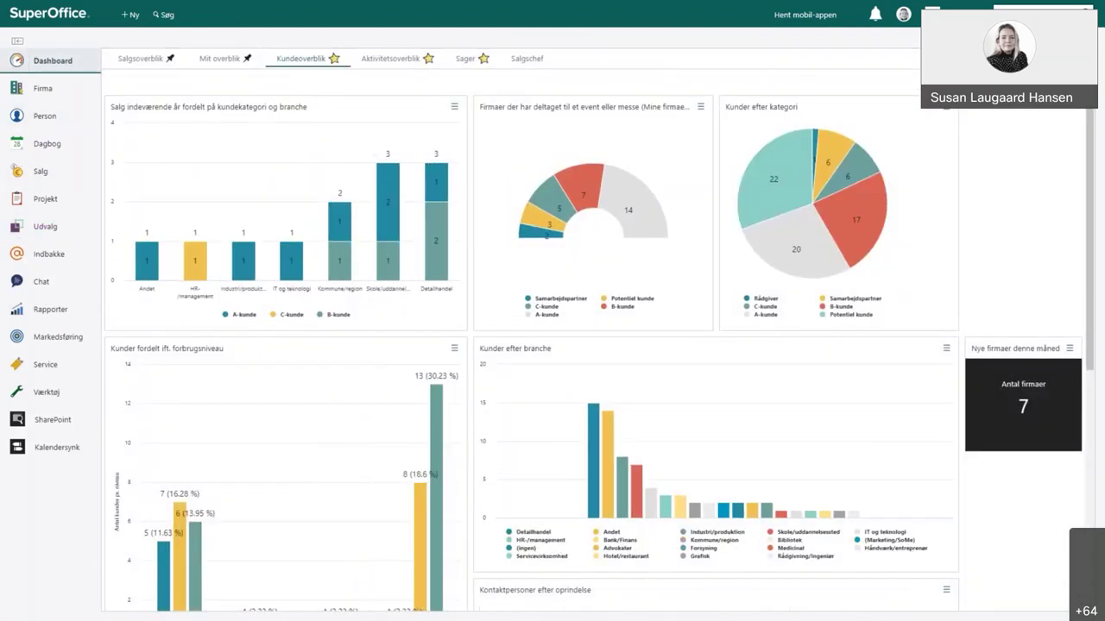
{"action": "left_click", "coordinate": [1090, 77]}
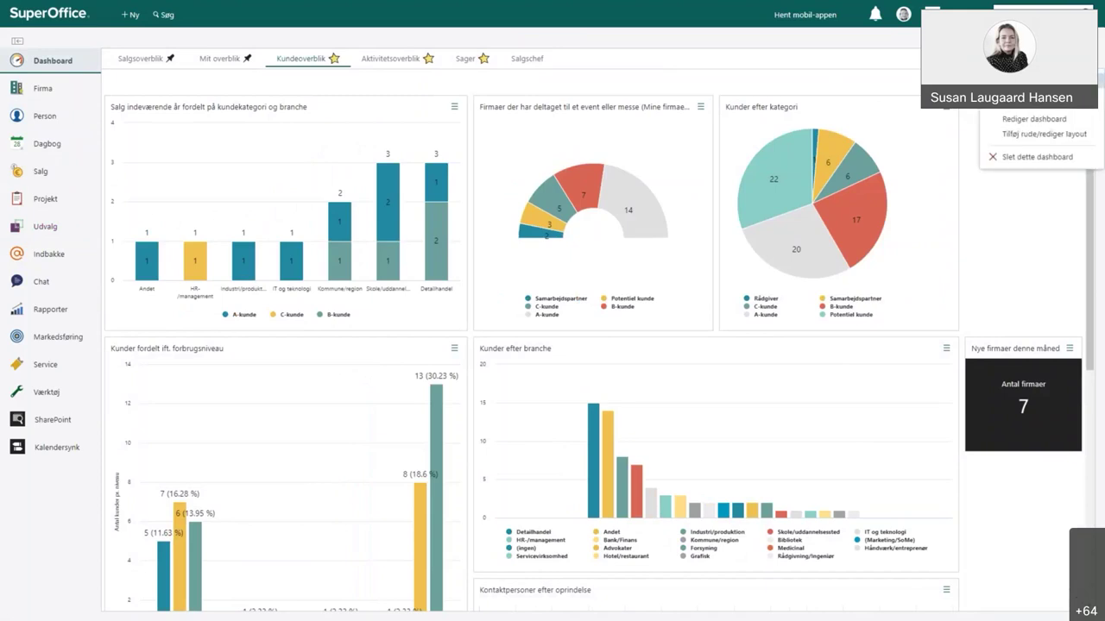
{"action": "left_click", "coordinate": [1044, 136]}
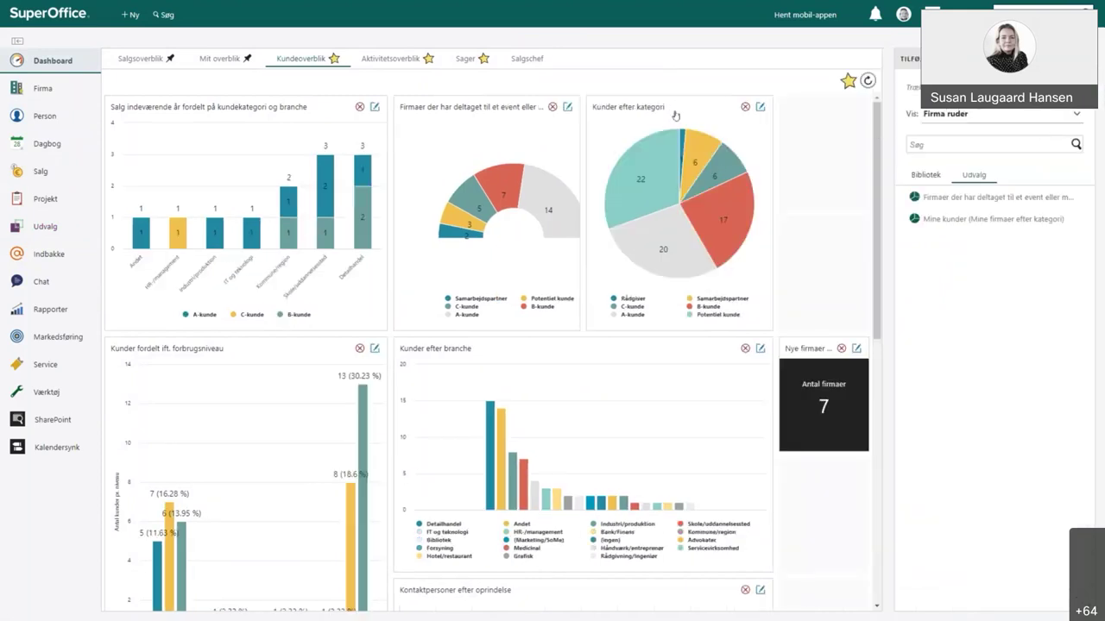
{"action": "left_click", "coordinate": [553, 107]}
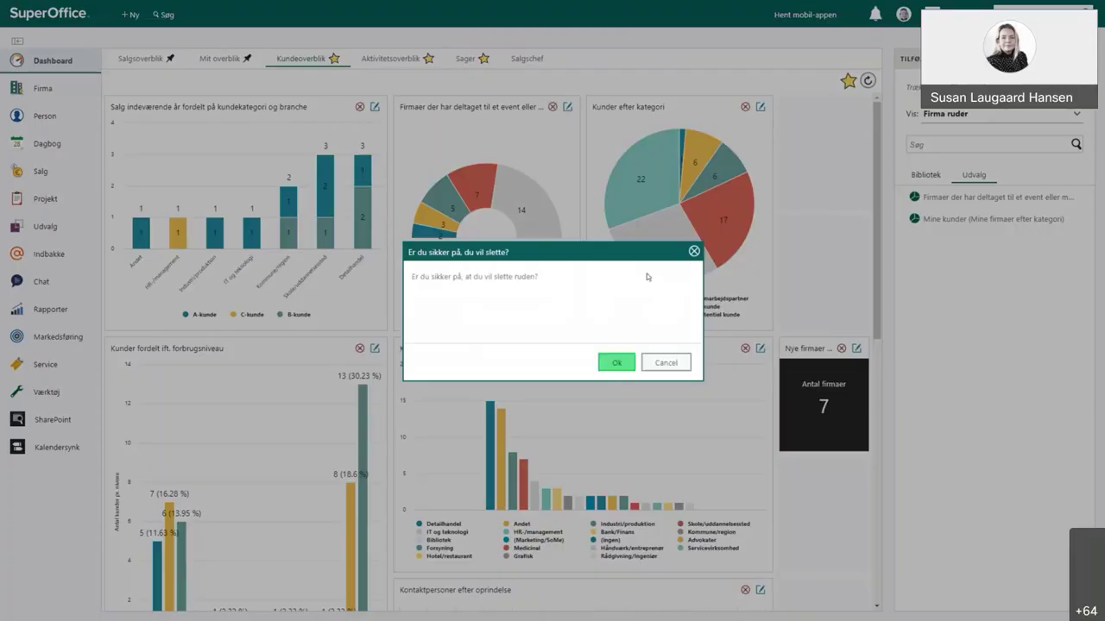
{"action": "left_click", "coordinate": [616, 363]}
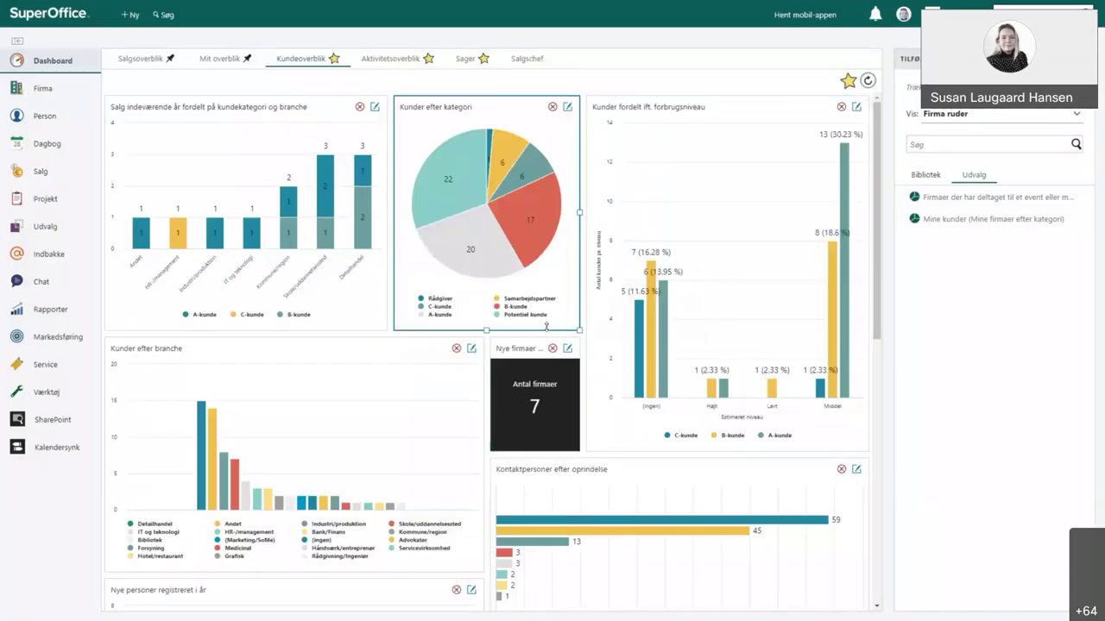
- Add the company tile from the selection "Firmaer der har deltaget til et event eller messe" ahead of the Kunder efter kategori tile
{"action": "left_click", "coordinate": [925, 175]}
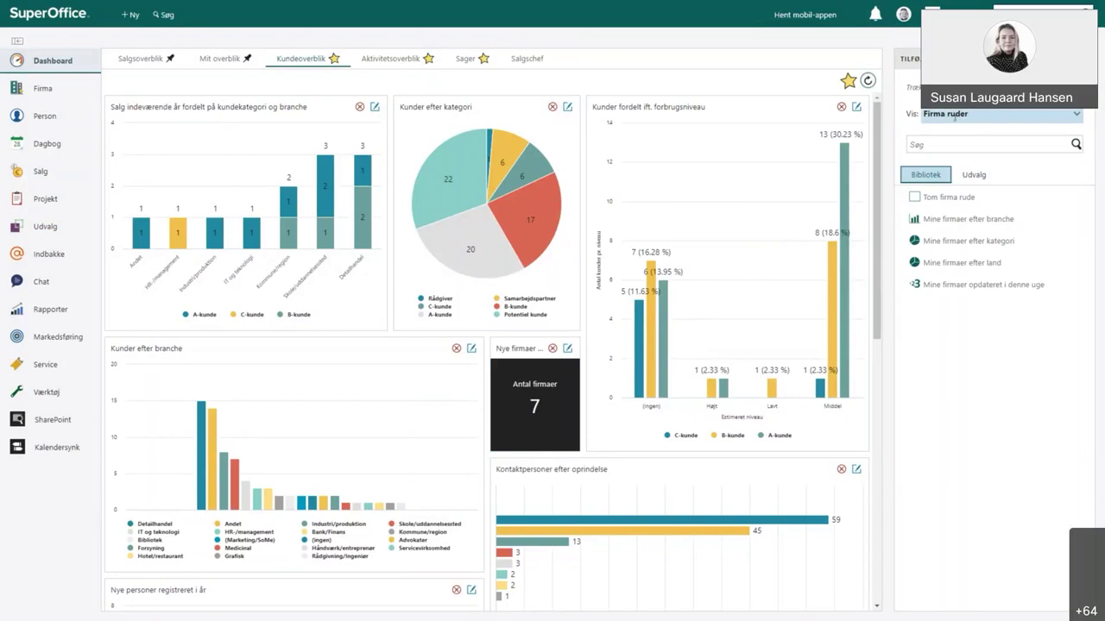
{"action": "left_click", "coordinate": [980, 176]}
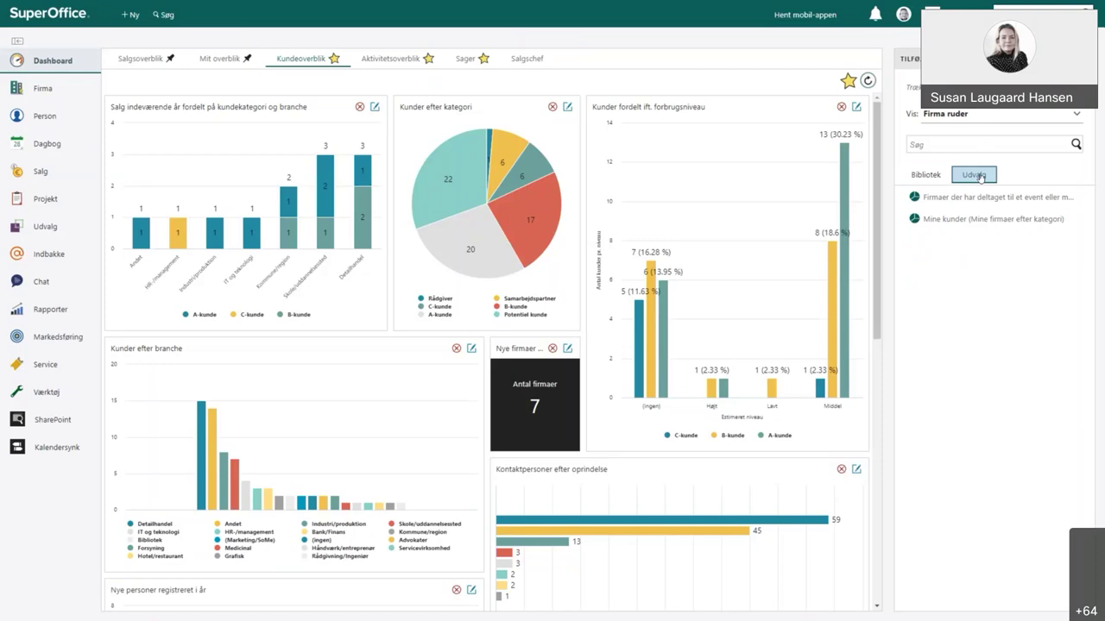
{"action": "mouse_move", "coordinate": [978, 199]}
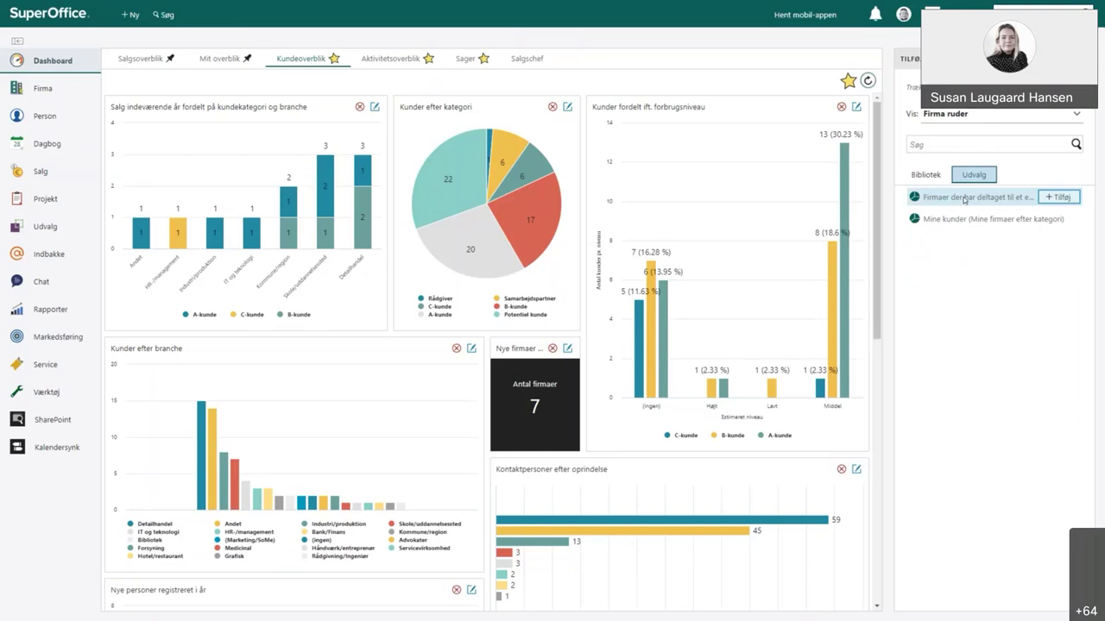
{"action": "left_click", "coordinate": [964, 201]}
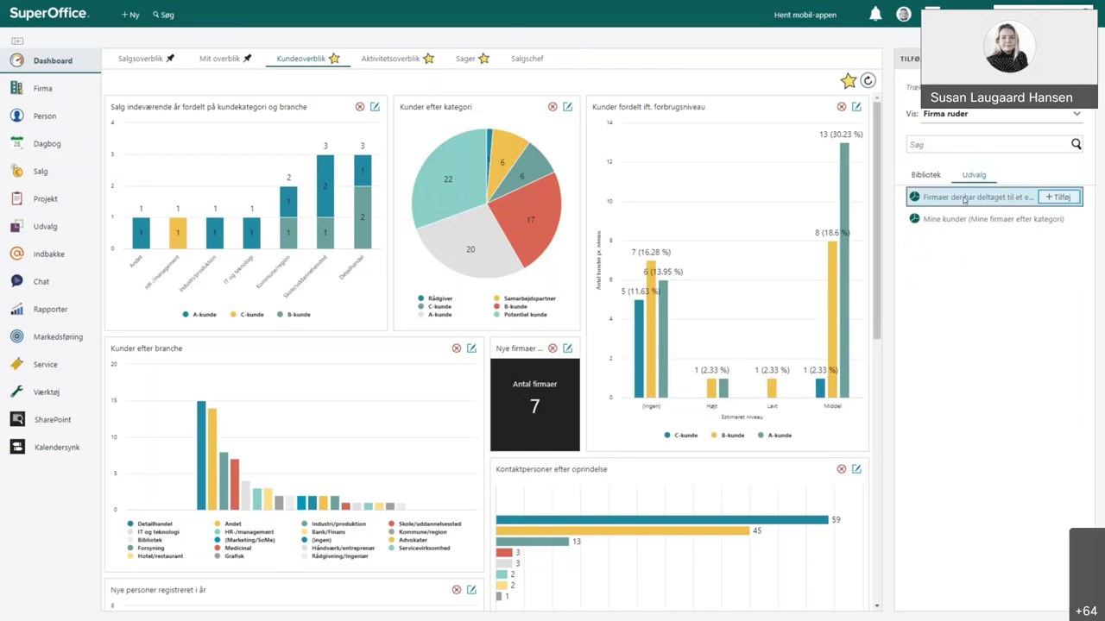
{"action": "left_click_drag", "start_coordinate": [964, 200], "coordinate": [487, 186]}
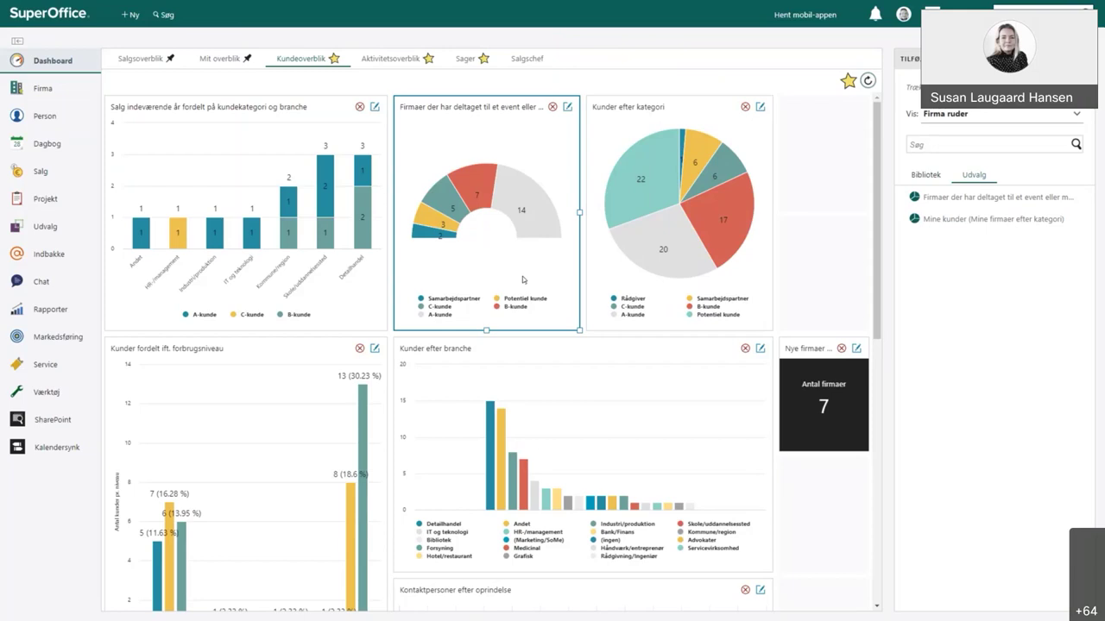
- Add Marketing kampagne to the Projekttype criterion of the event and trade fair tile and save the tile
{"action": "left_click", "coordinate": [568, 107]}
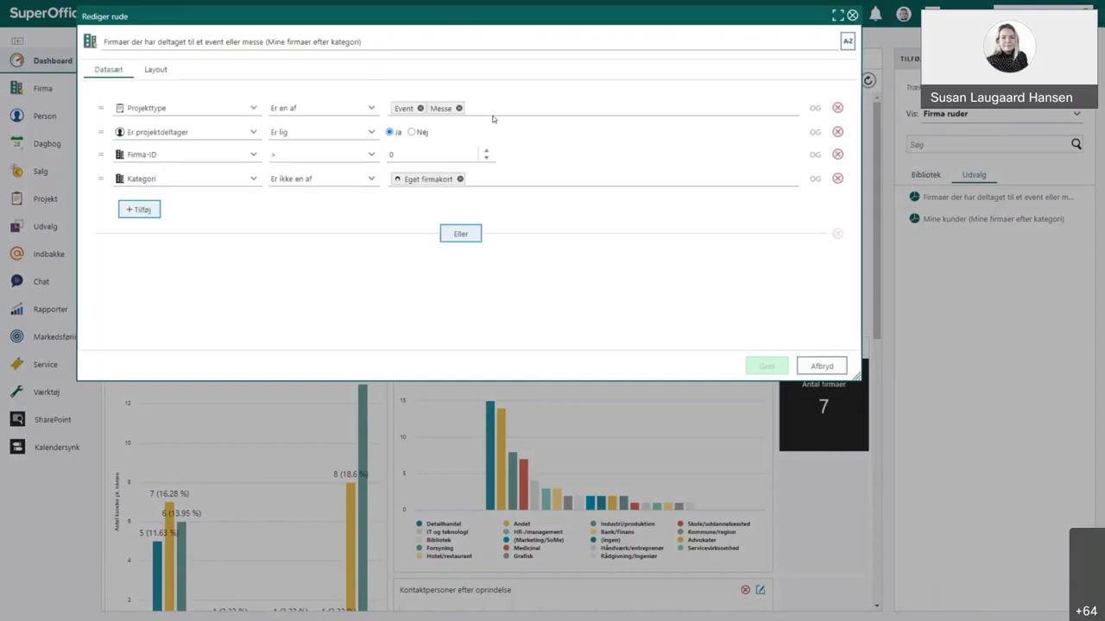
{"action": "left_click", "coordinate": [493, 112]}
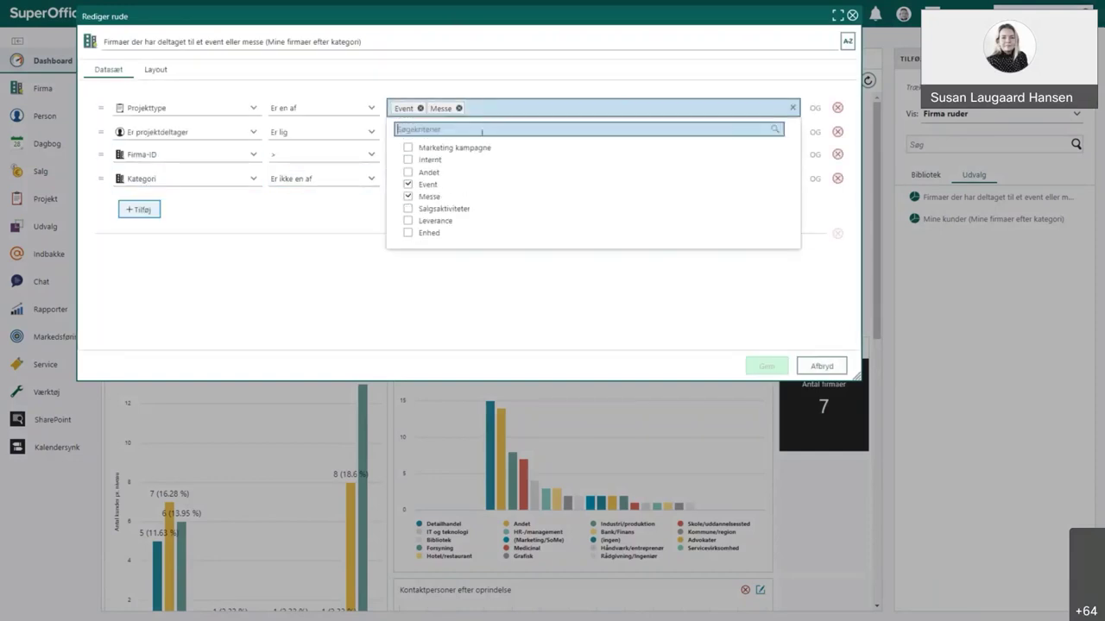
{"action": "left_click", "coordinate": [408, 147]}
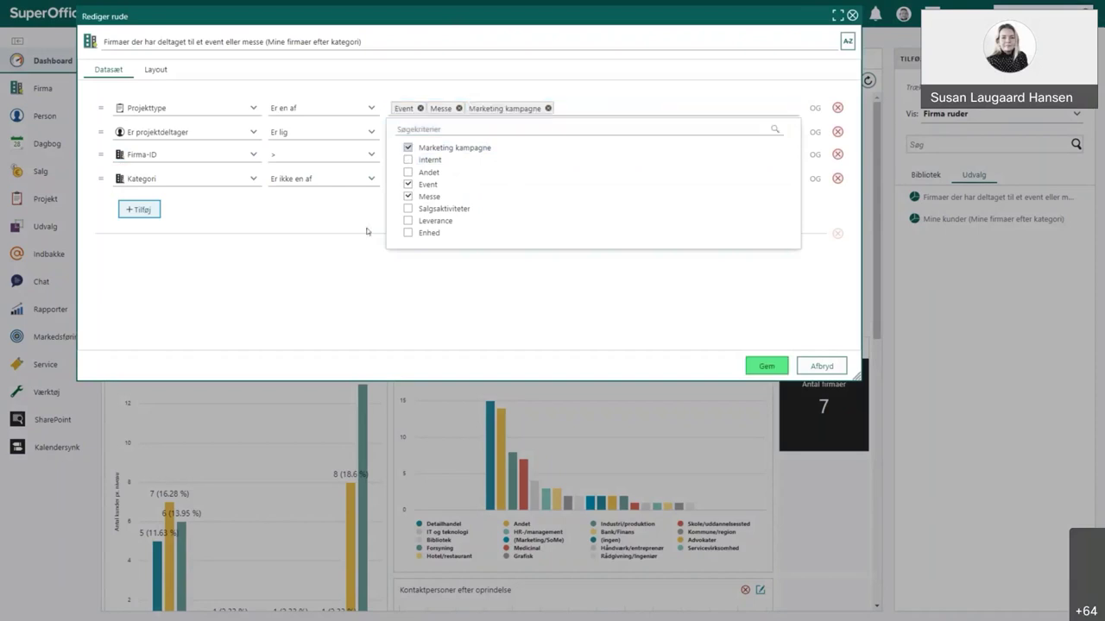
{"action": "left_click", "coordinate": [351, 279]}
{"action": "left_click", "coordinate": [766, 365]}
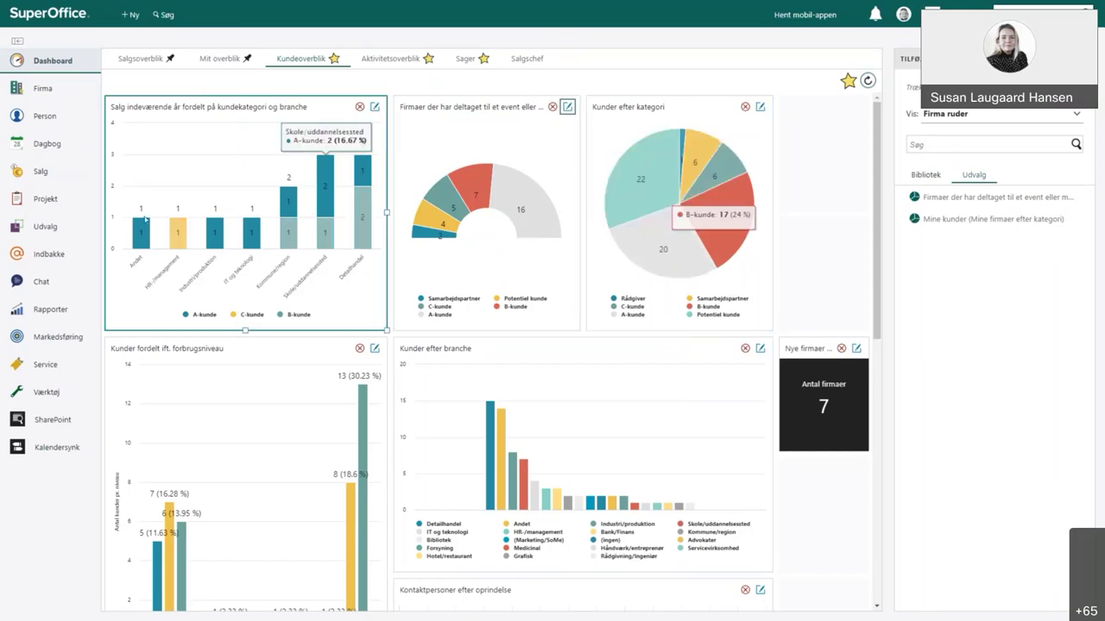
- Open the selection "Alle åbne salg" and visualise it with the diagram "Min pipeline de næste 3 måneder – faktisk beløb"
{"action": "mouse_move", "coordinate": [19, 229]}
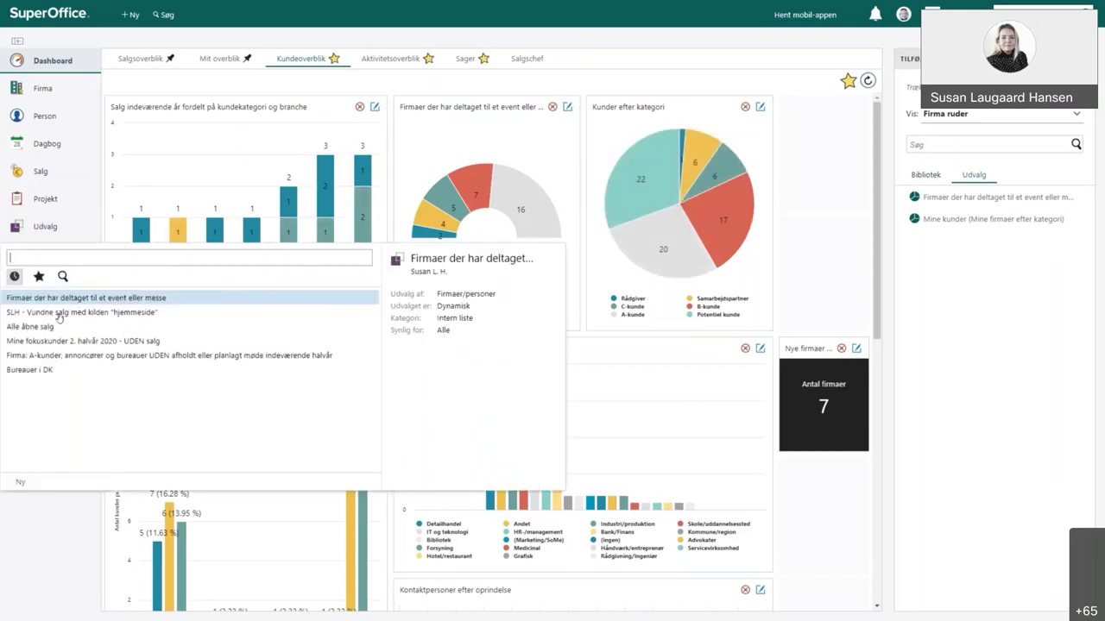
{"action": "left_click", "coordinate": [40, 327]}
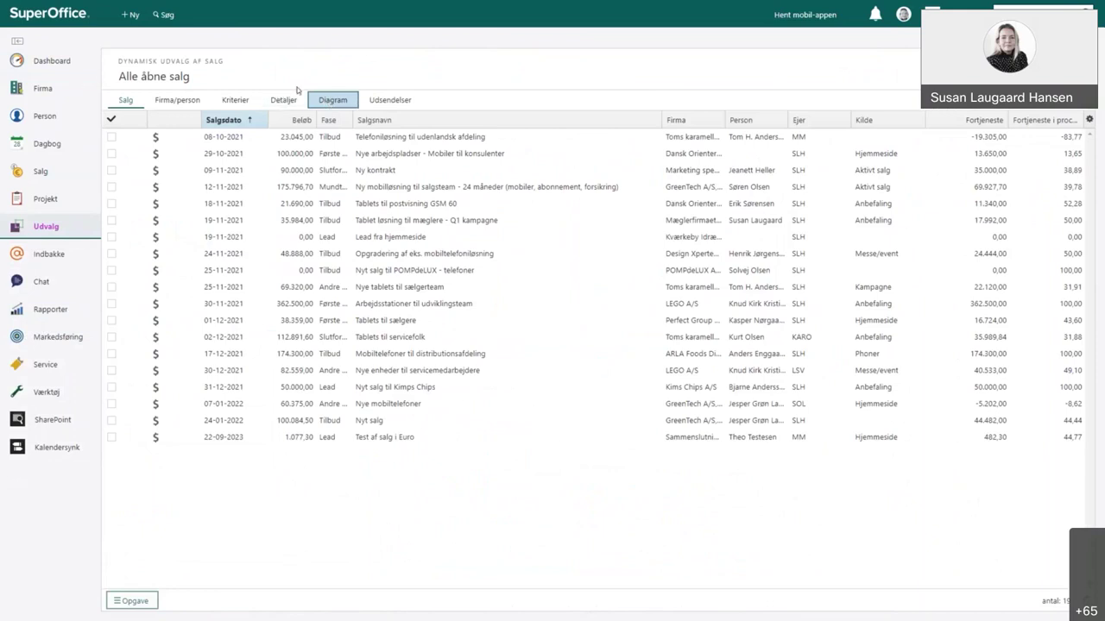
{"action": "left_click", "coordinate": [336, 102]}
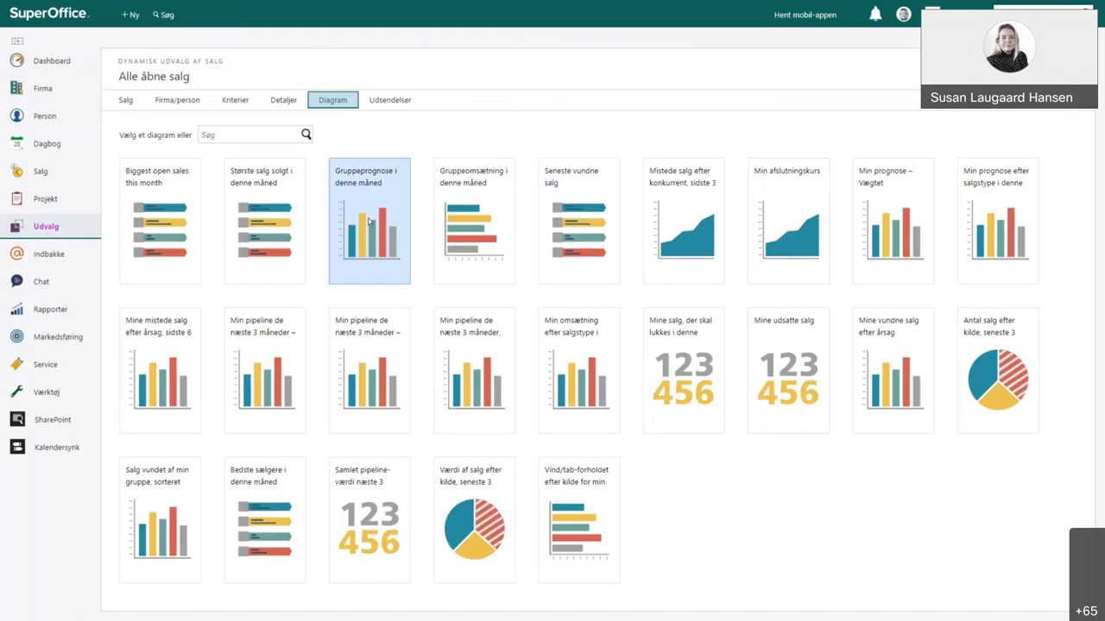
{"action": "left_click", "coordinate": [264, 357]}
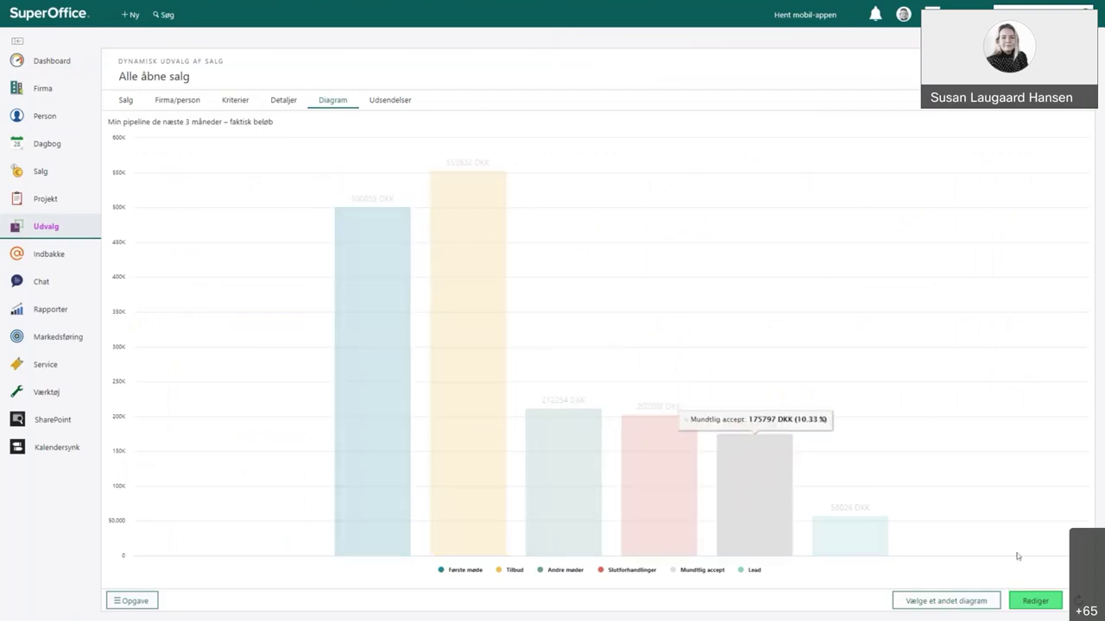
- Break the open sales diagram down by Salgstype and save the diagram
{"action": "left_click", "coordinate": [1045, 602]}
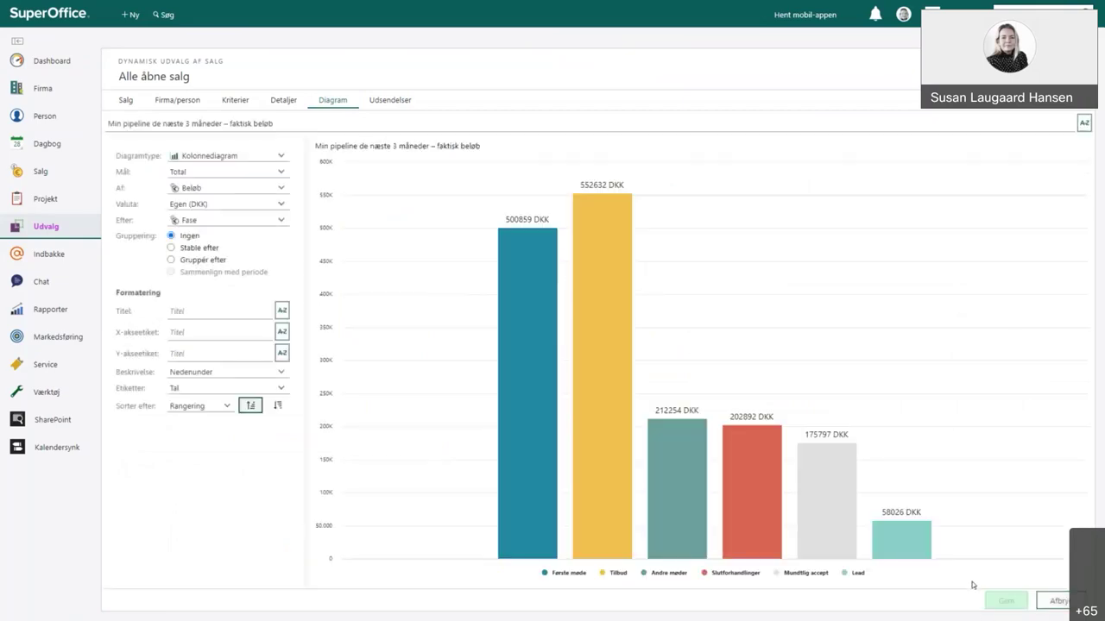
{"action": "left_click", "coordinate": [213, 221]}
{"action": "type", "text": "salgst"}
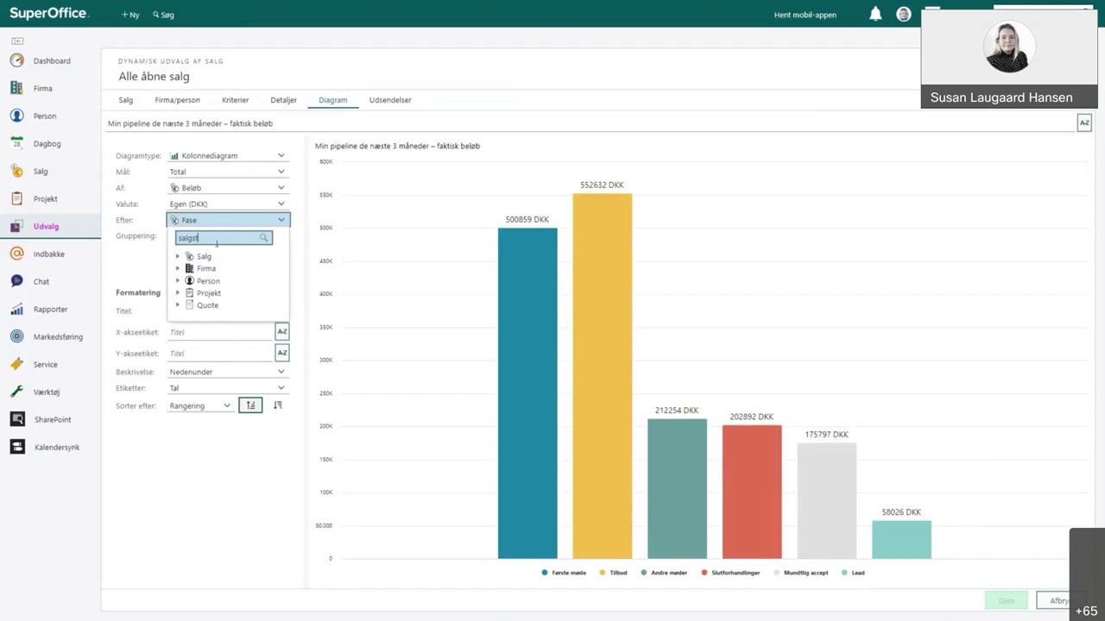
{"action": "left_click", "coordinate": [212, 290]}
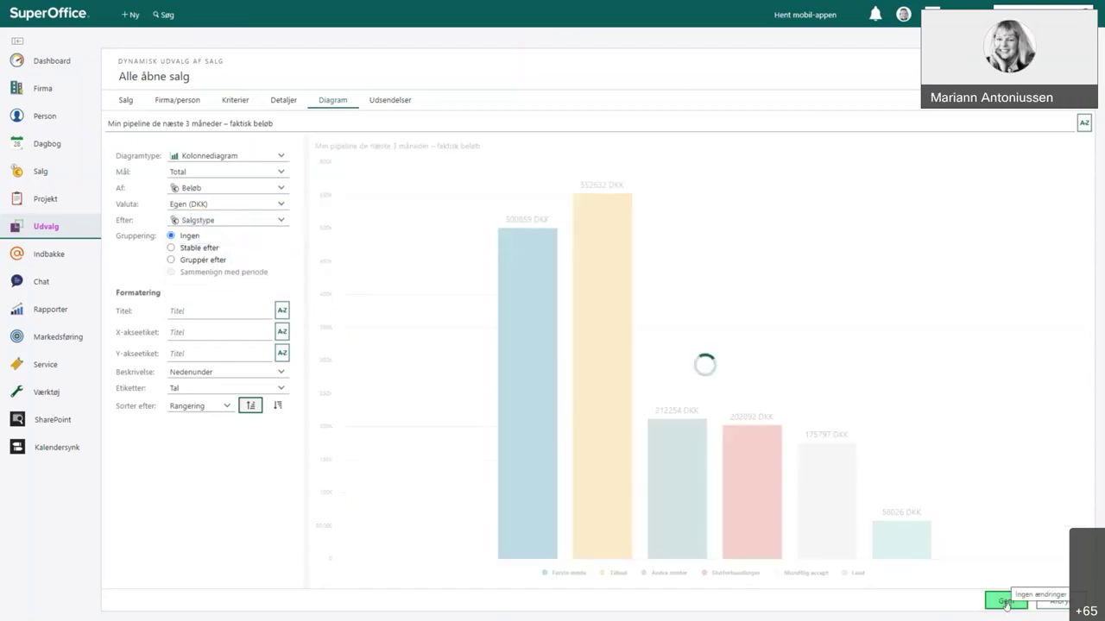
{"action": "left_click", "coordinate": [1006, 602]}
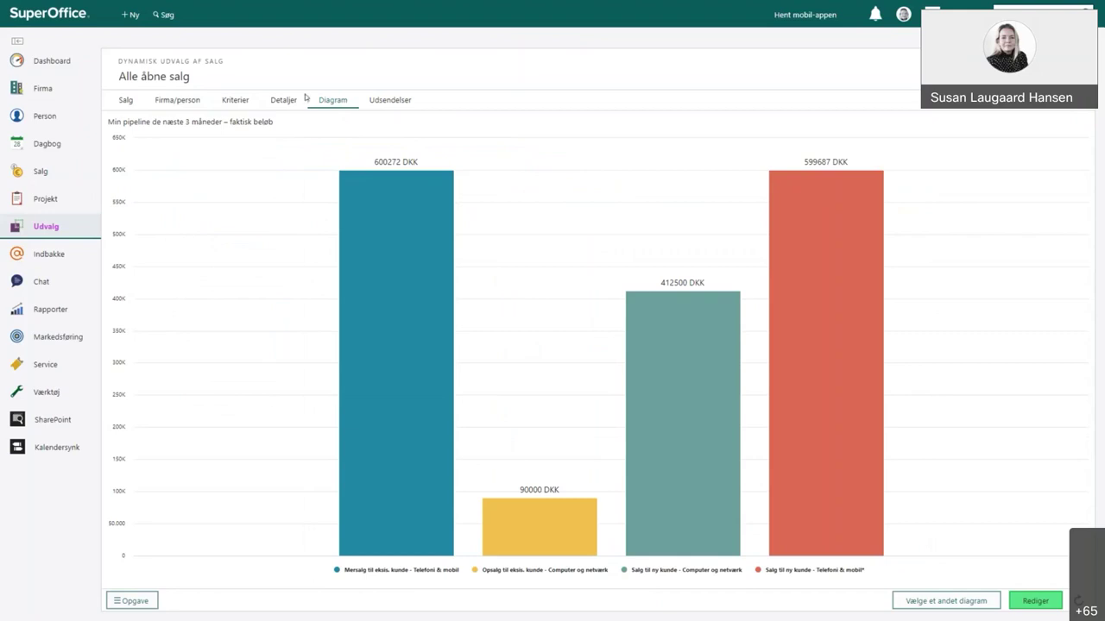
- Return to editing the Kundeoverblik dashboard layout and list the available Salg ruder that are based on selections
{"action": "left_click", "coordinate": [16, 63]}
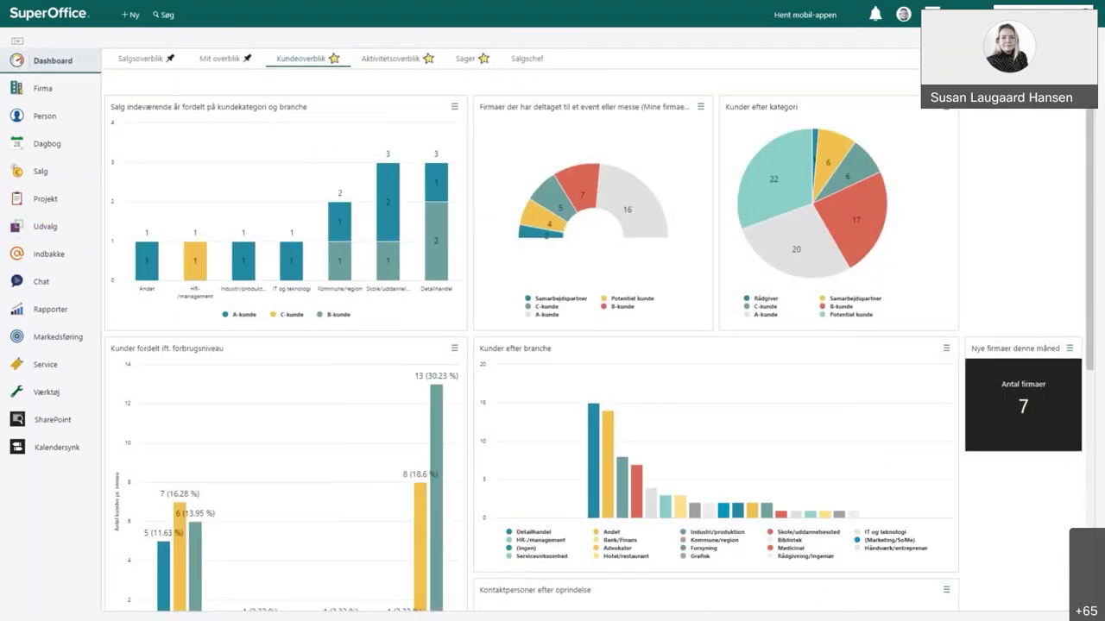
{"action": "left_click", "coordinate": [1085, 74]}
{"action": "left_click", "coordinate": [1025, 132]}
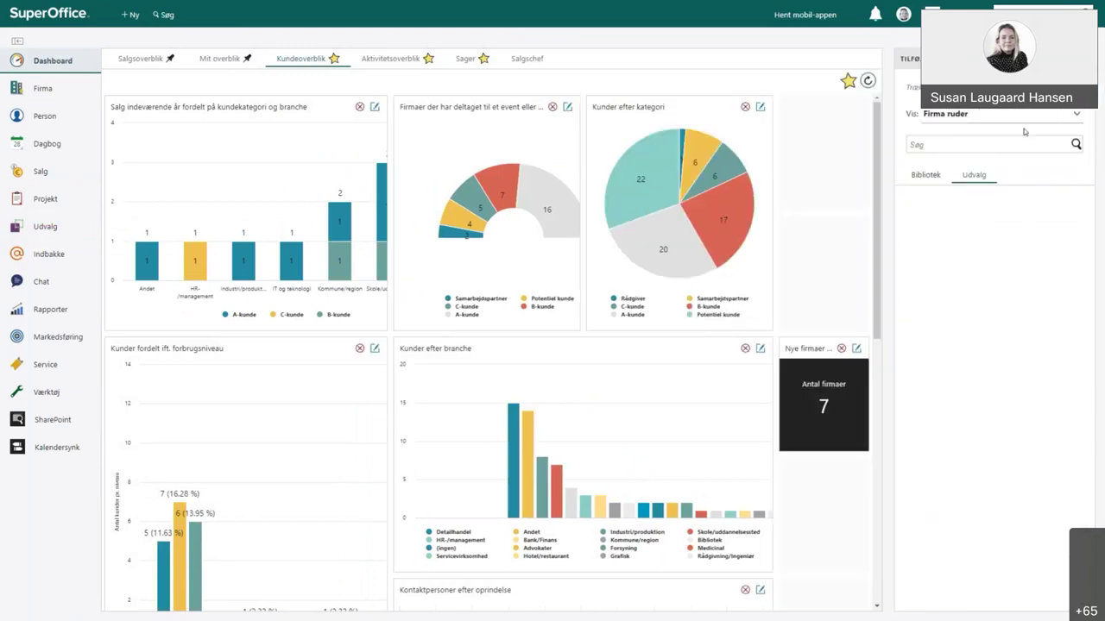
{"action": "left_click", "coordinate": [965, 113]}
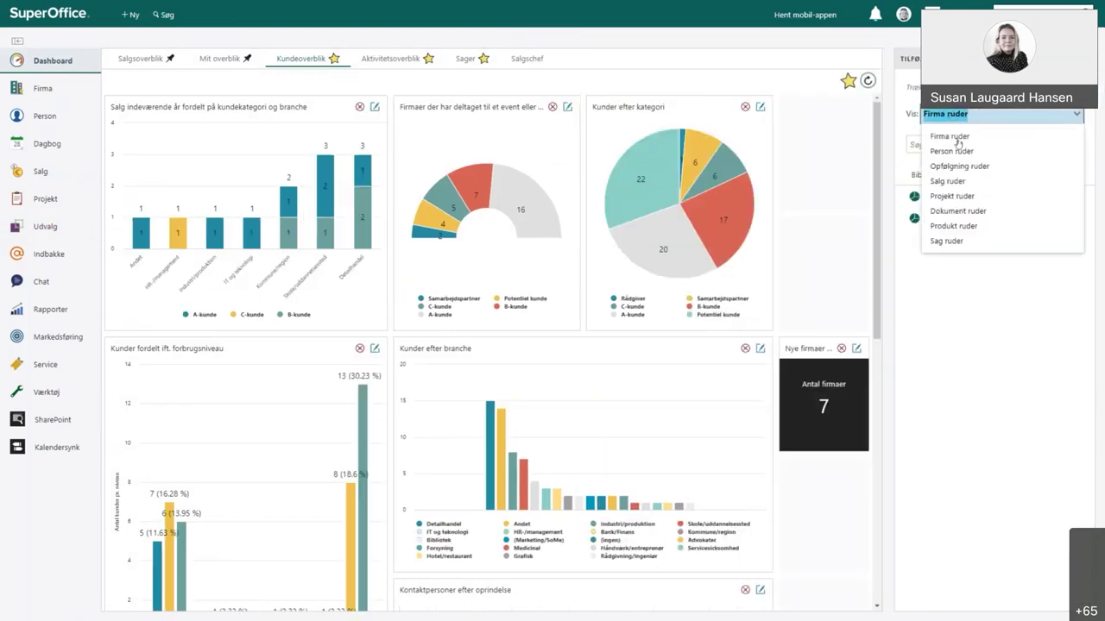
{"action": "left_click", "coordinate": [959, 177]}
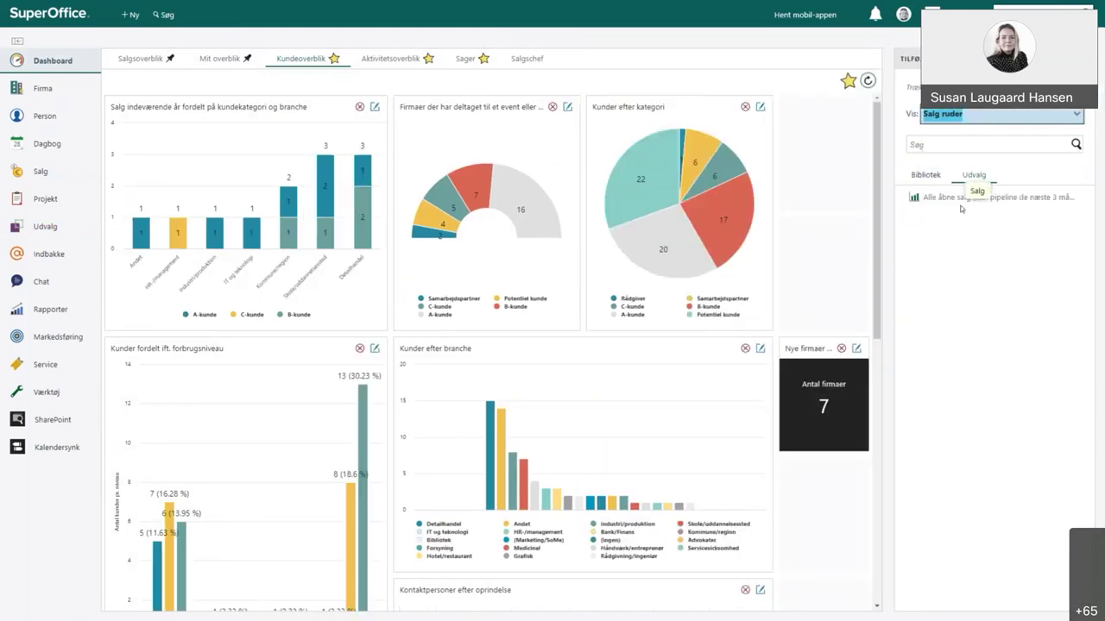
{"action": "mouse_move", "coordinate": [954, 207]}
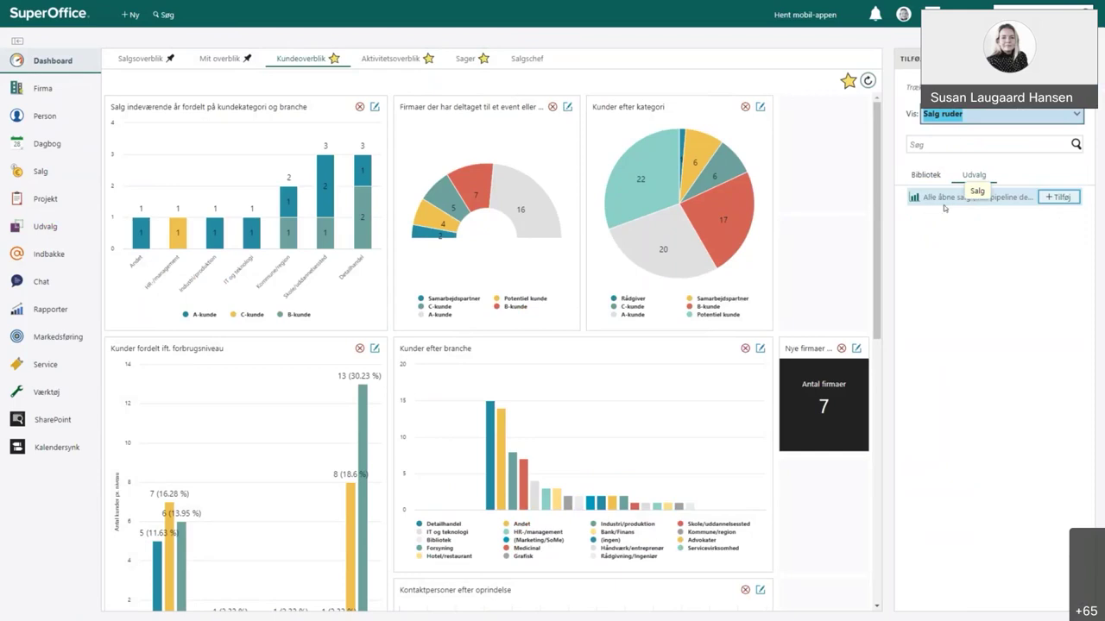
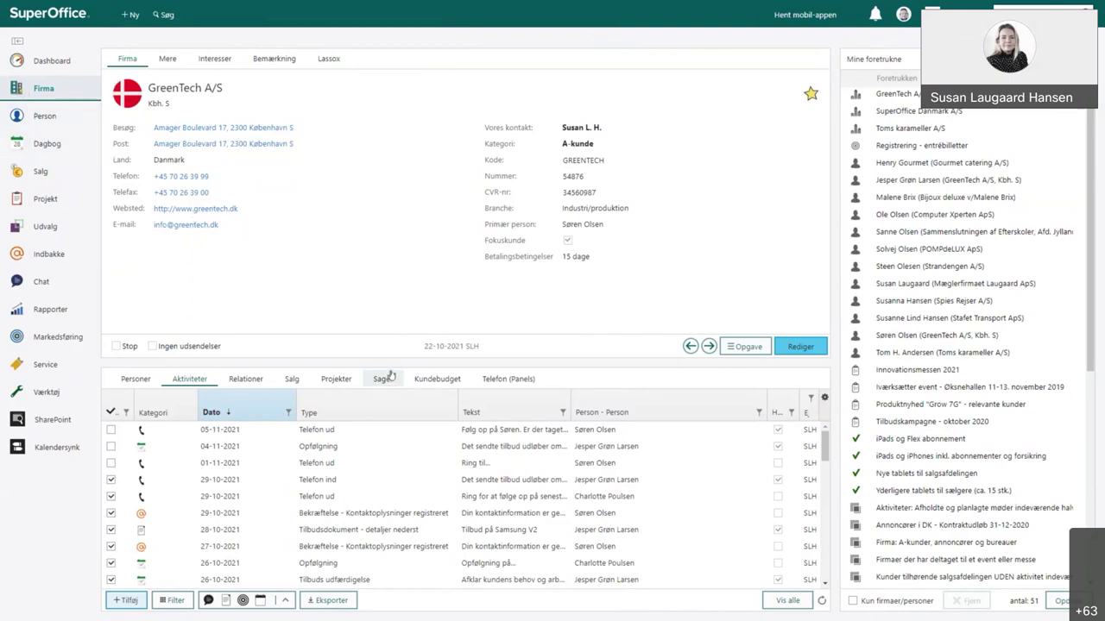
- Try different heights for the GreenTech A/S company card above its activities, leave it enlarged, and show its Mere details
{"action": "left_click_drag", "start_coordinate": [384, 363], "coordinate": [353, 247]}
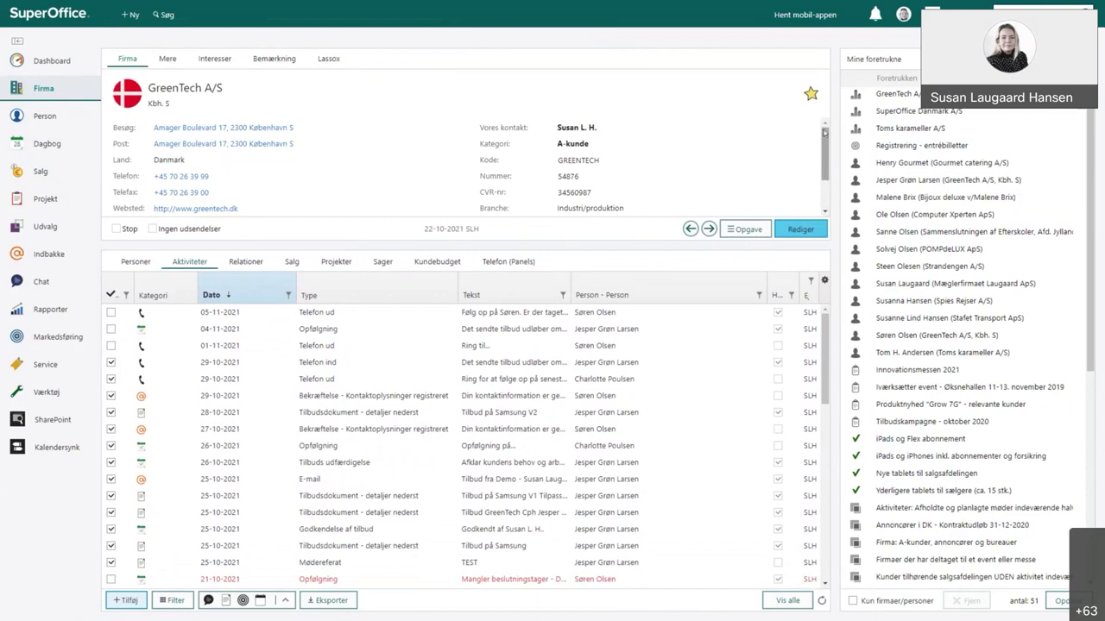
{"action": "mouse_move", "coordinate": [535, 247]}
{"action": "left_mouse_down"}
{"action": "mouse_move", "coordinate": [557, 410]}
{"action": "mouse_move", "coordinate": [552, 181]}
{"action": "mouse_move", "coordinate": [546, 231]}
{"action": "left_mouse_up"}
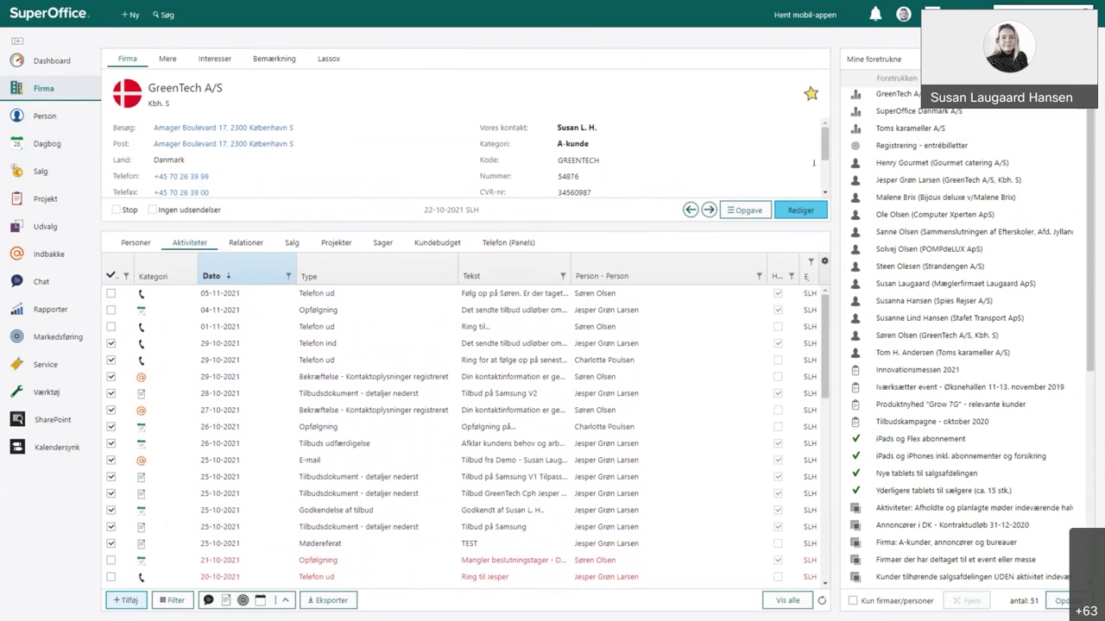
{"action": "scroll", "coordinate": [824, 142], "scroll_direction": "down", "scroll_amount": 2}
{"action": "scroll", "coordinate": [824, 142], "scroll_direction": "up", "scroll_amount": 2}
{"action": "scroll", "coordinate": [825, 141], "scroll_direction": "up", "scroll_amount": 1}
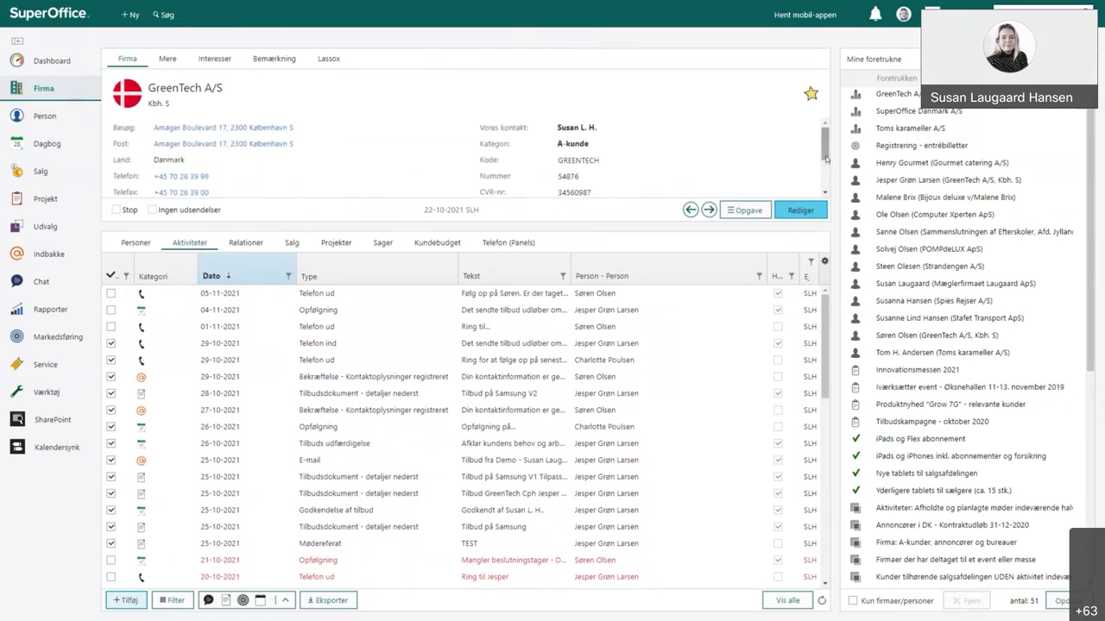
{"action": "left_click", "coordinate": [506, 226]}
{"action": "left_click_drag", "start_coordinate": [501, 321], "coordinate": [501, 390]}
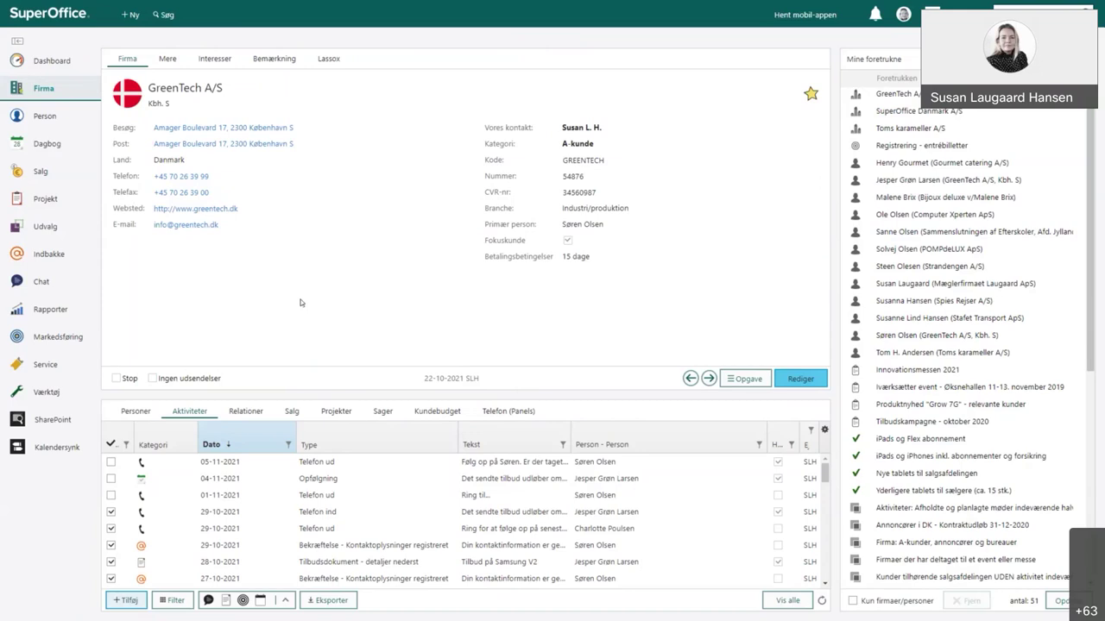
{"action": "left_click", "coordinate": [168, 58]}
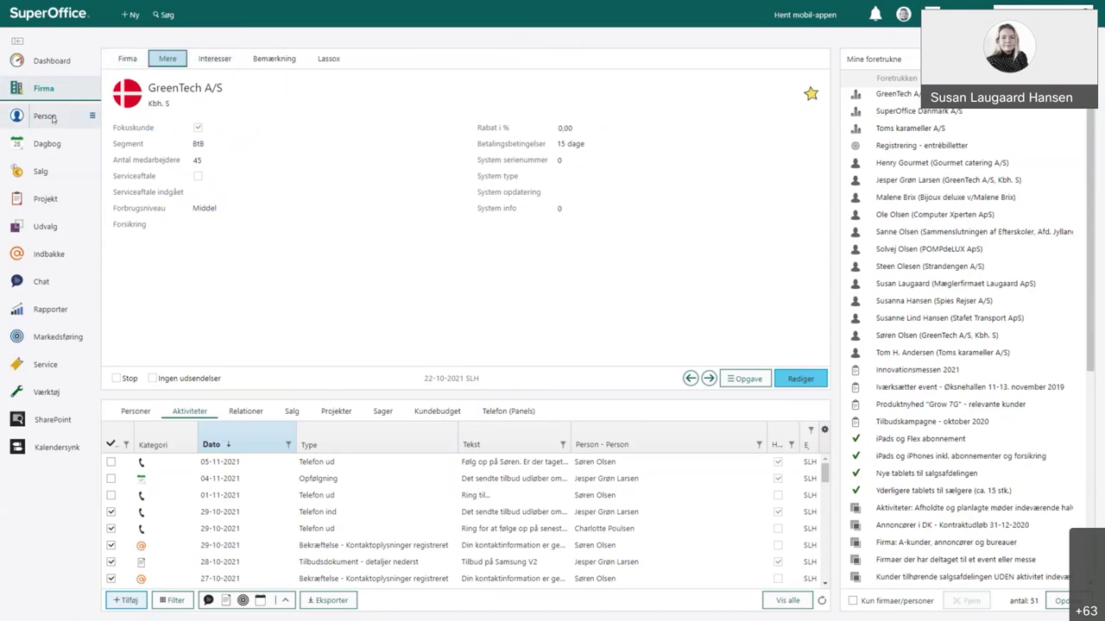
- Open the linked person card for editing, list the Akademisk titel choices, save without choosing one, and show the person's Detaljer
{"action": "mouse_move", "coordinate": [52, 119]}
{"action": "mouse_move", "coordinate": [43, 188]}
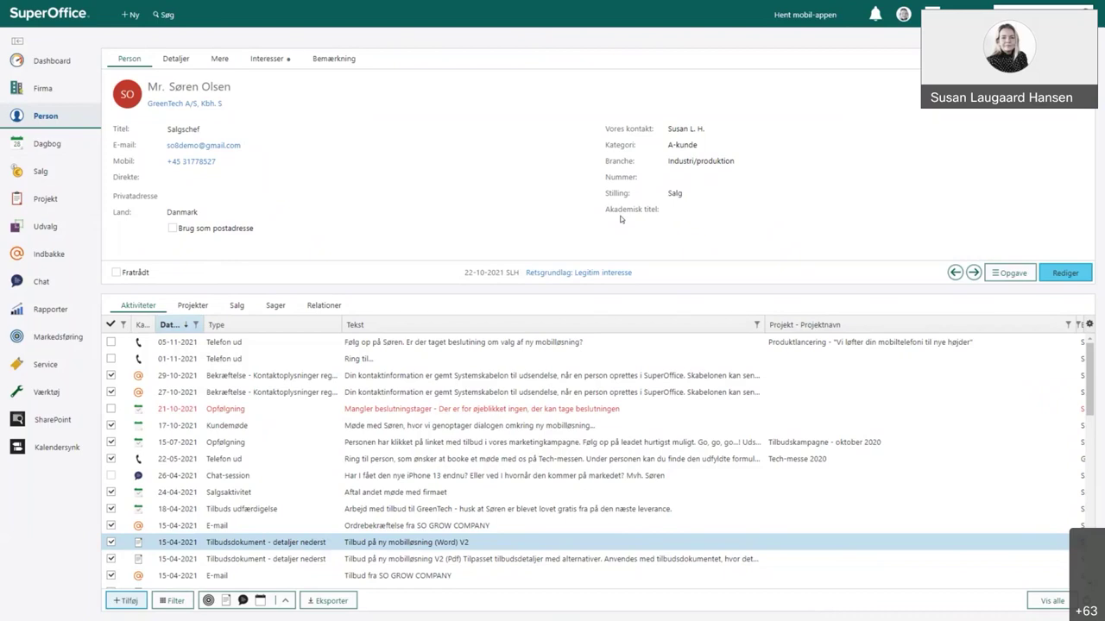
{"action": "left_click", "coordinate": [1064, 272]}
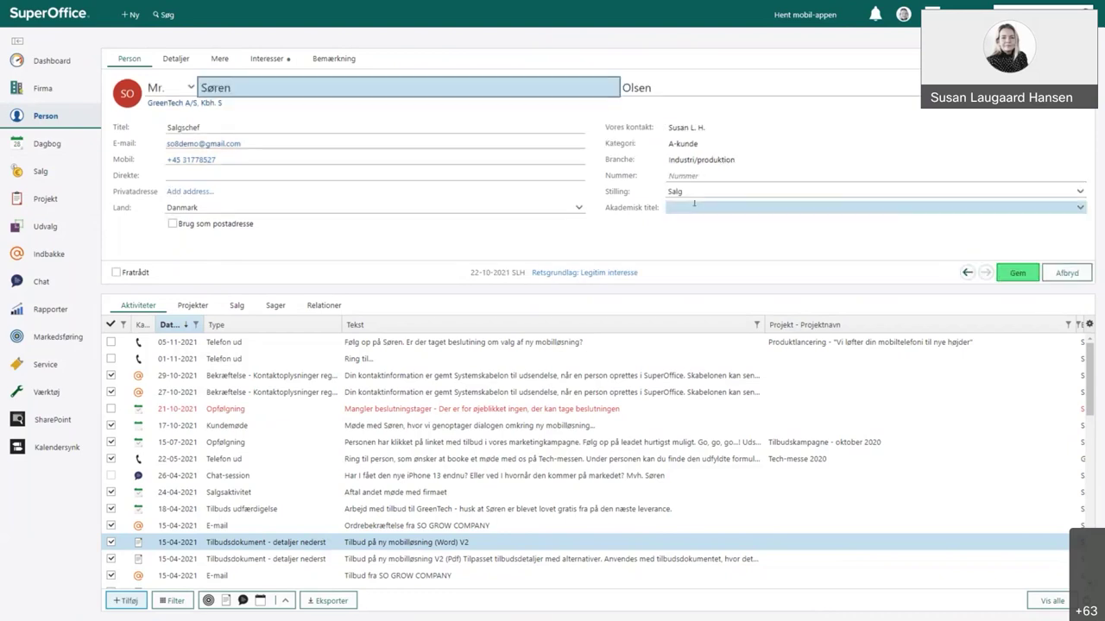
{"action": "left_click", "coordinate": [1081, 210]}
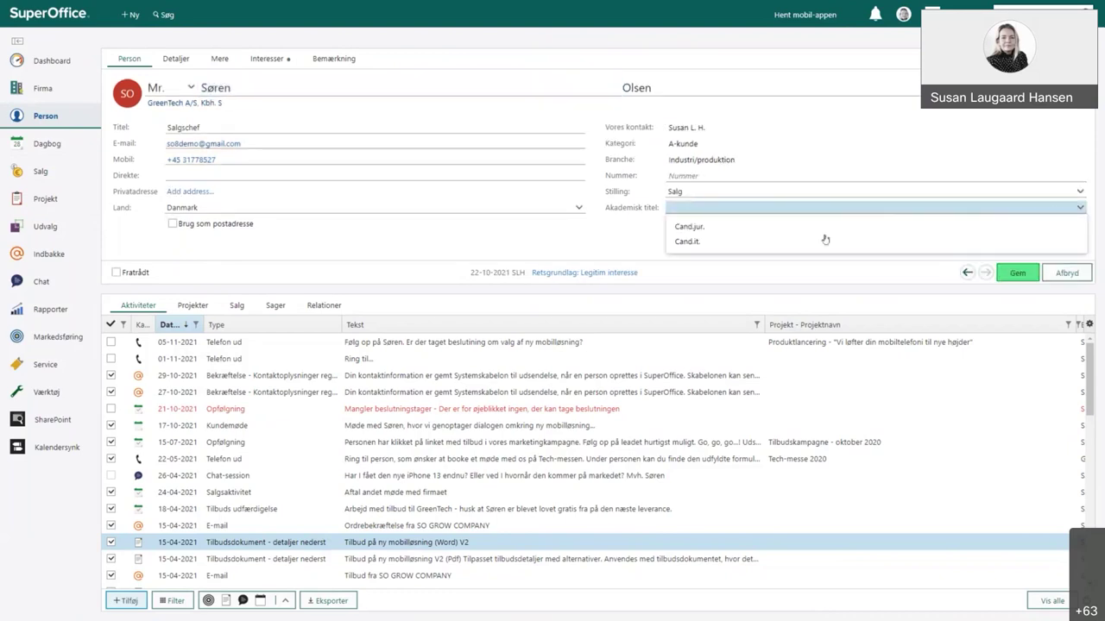
{"action": "left_click", "coordinate": [632, 236]}
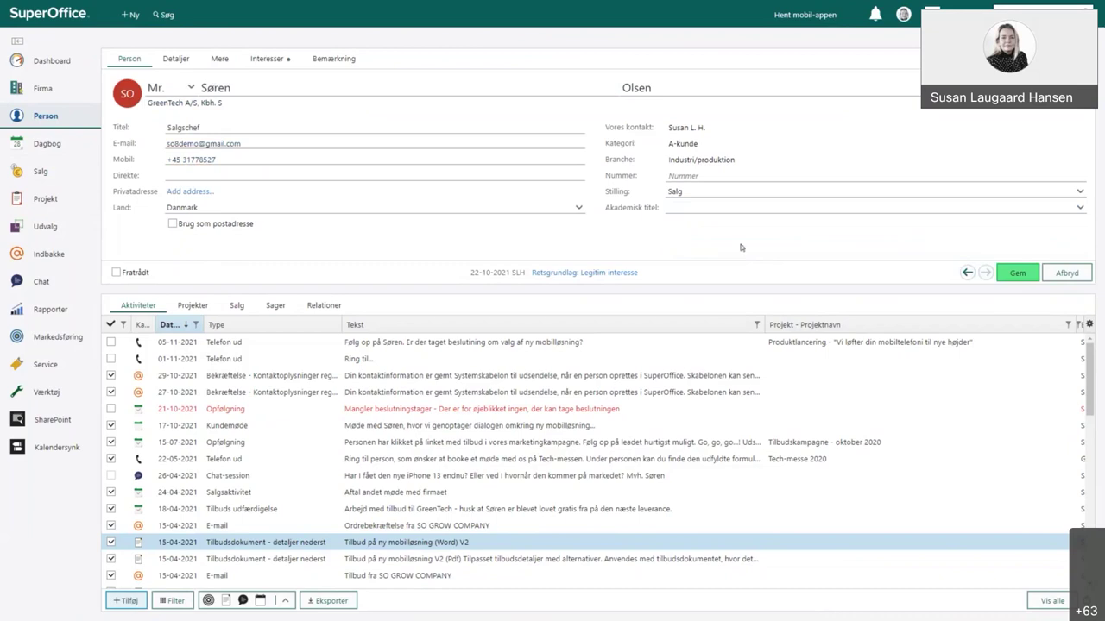
{"action": "left_click", "coordinate": [1025, 273]}
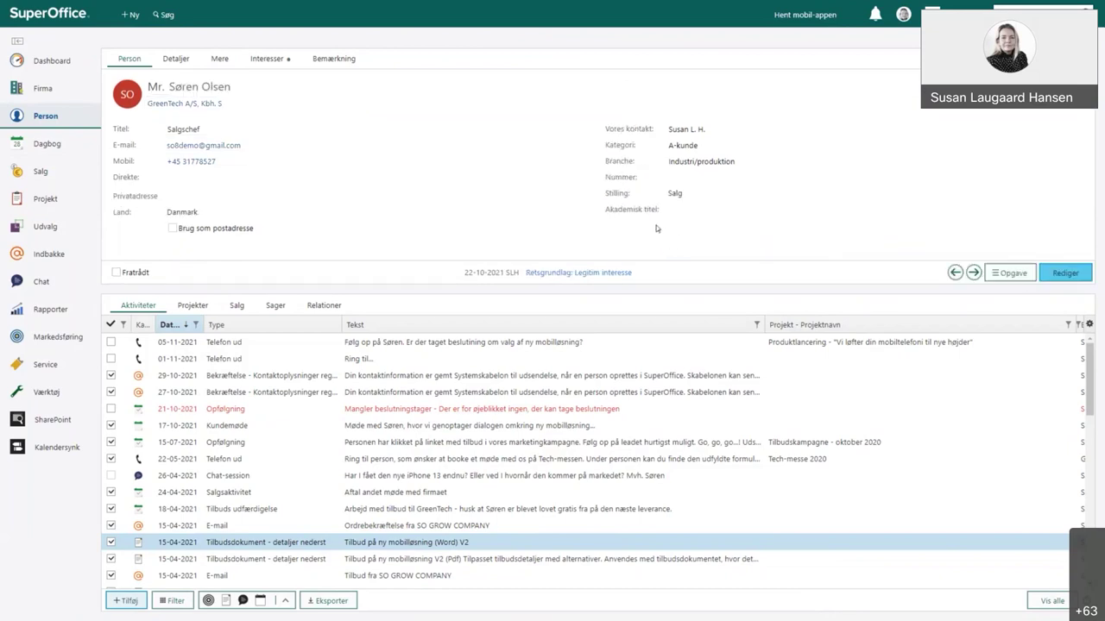
{"action": "left_click", "coordinate": [176, 58]}
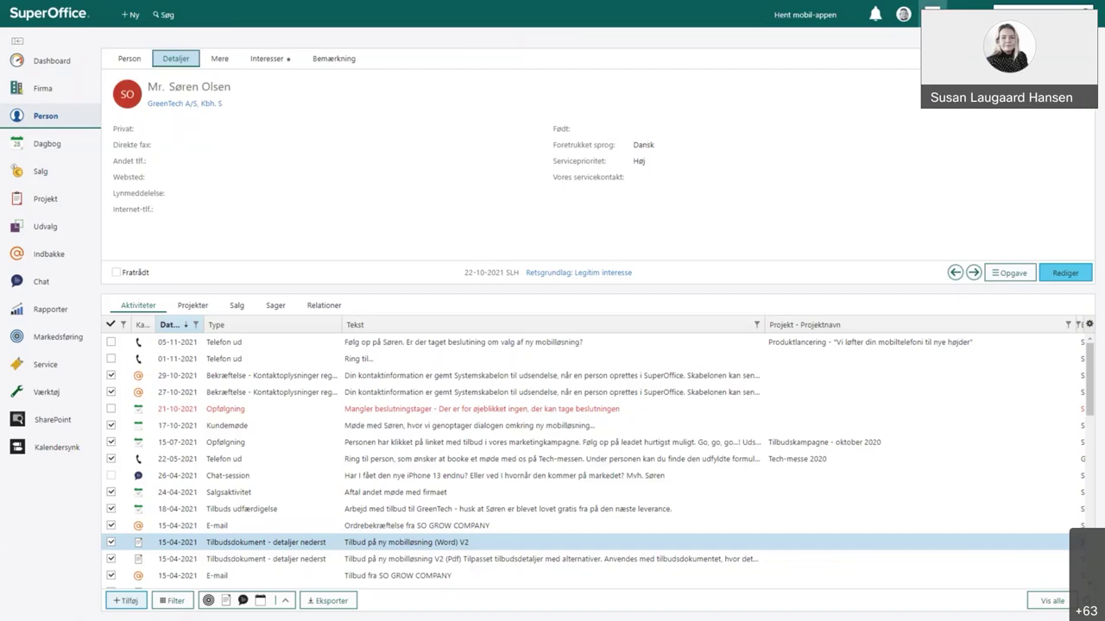
- In Indstillinger og vedligeholdelse, place the company field System info above System opdatering and publish the field setup
{"action": "left_click", "coordinate": [931, 13]}
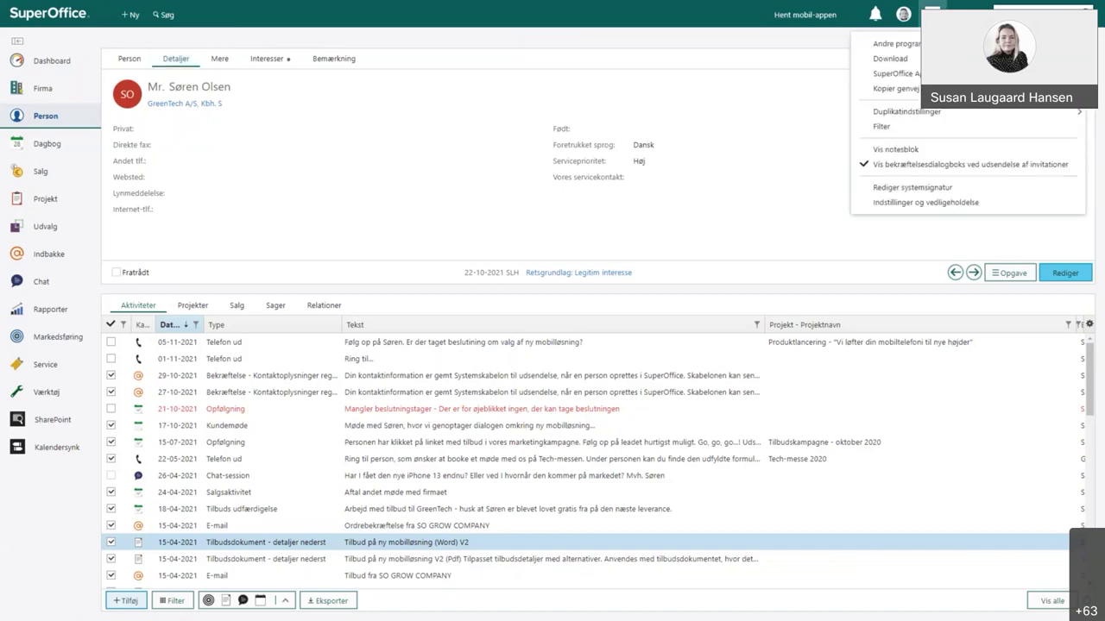
{"action": "left_click", "coordinate": [922, 204]}
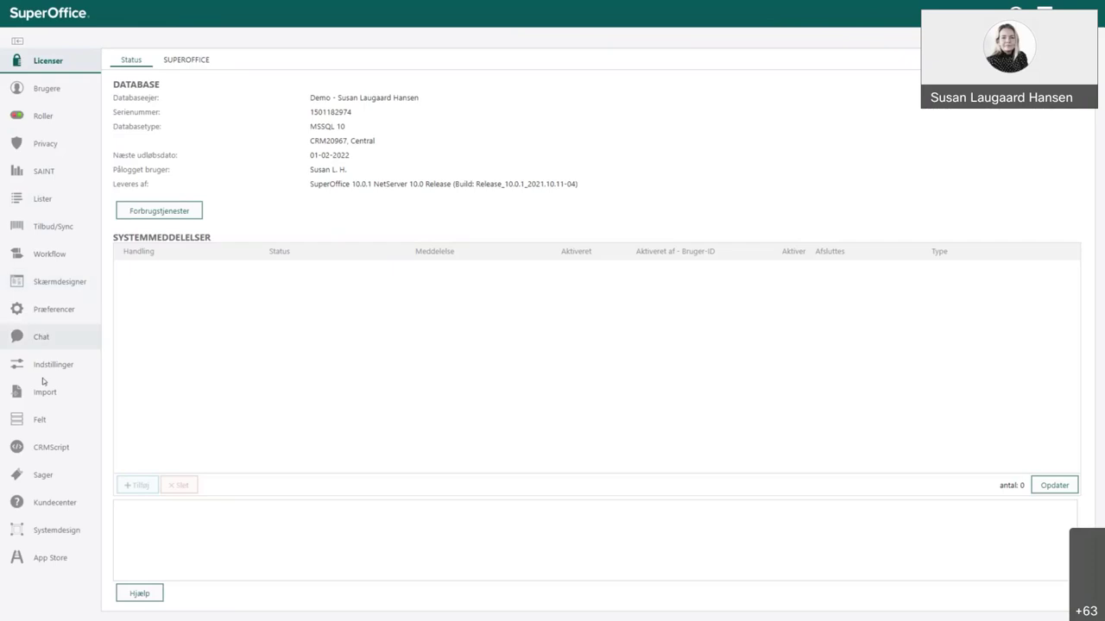
{"action": "left_click", "coordinate": [22, 424]}
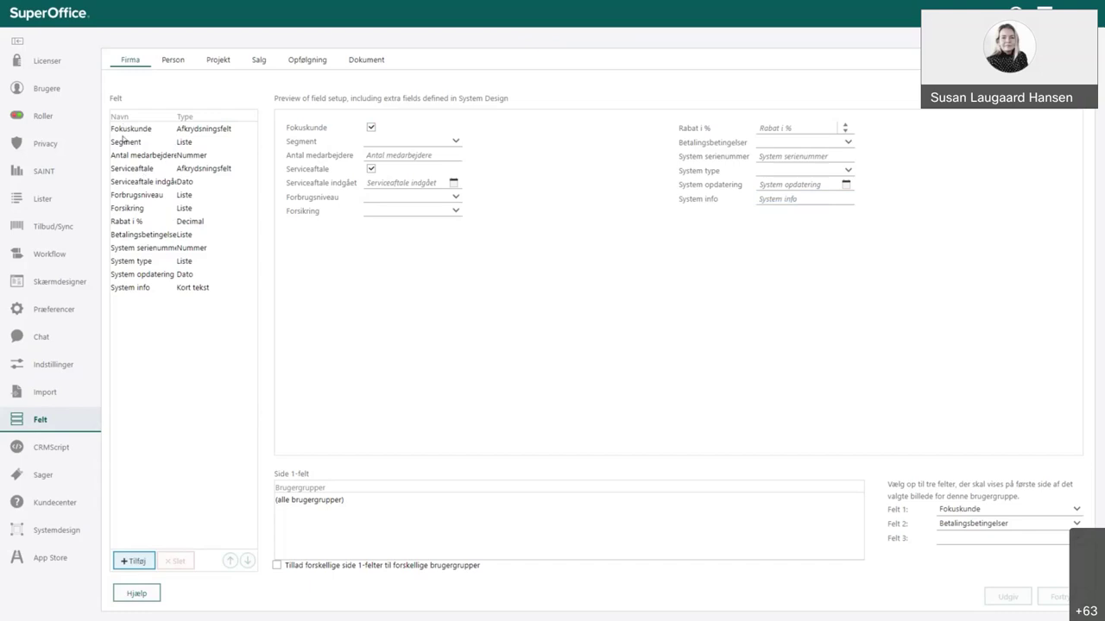
{"action": "left_click", "coordinate": [131, 288]}
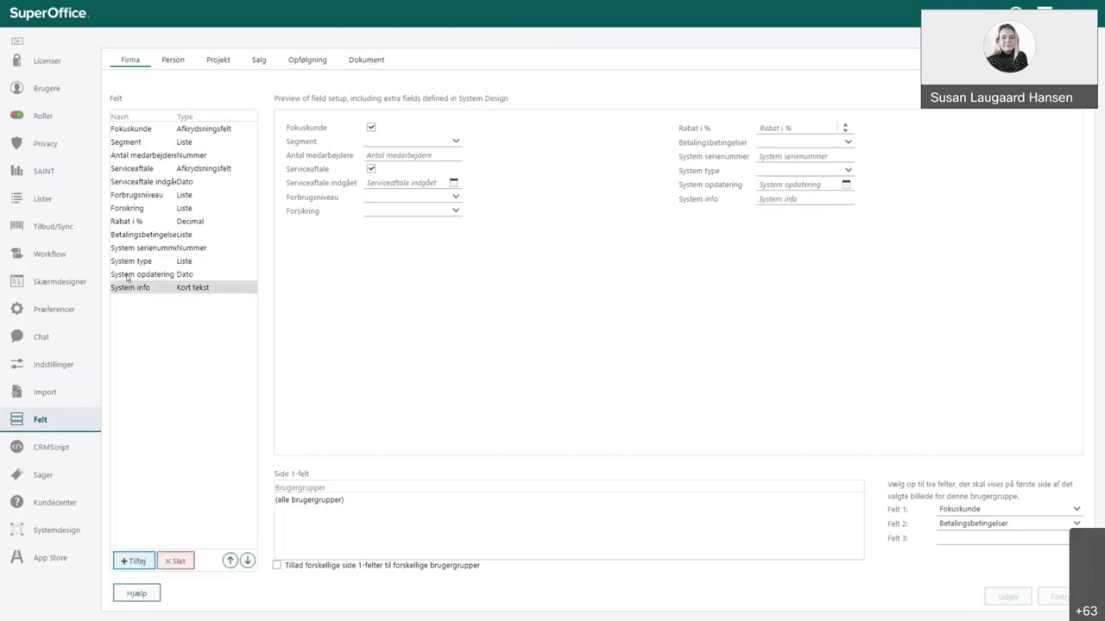
{"action": "left_click", "coordinate": [230, 561]}
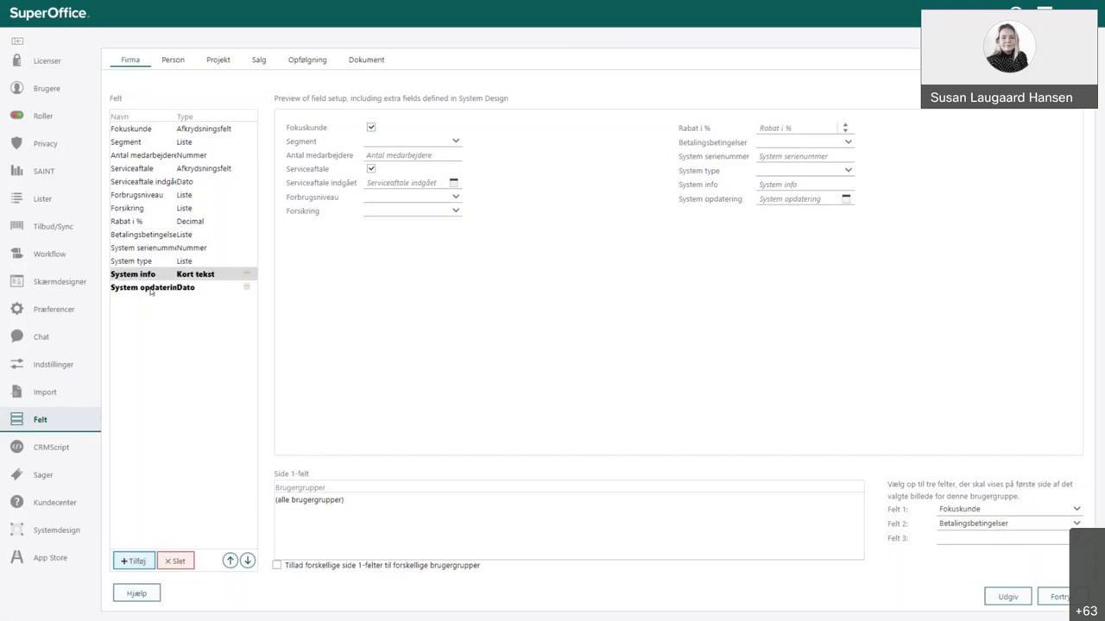
{"action": "left_click", "coordinate": [1009, 596]}
- In Skærmdesigner, delete the saved draft of the Service company card layout and close its layout editor
{"action": "left_click", "coordinate": [19, 285]}
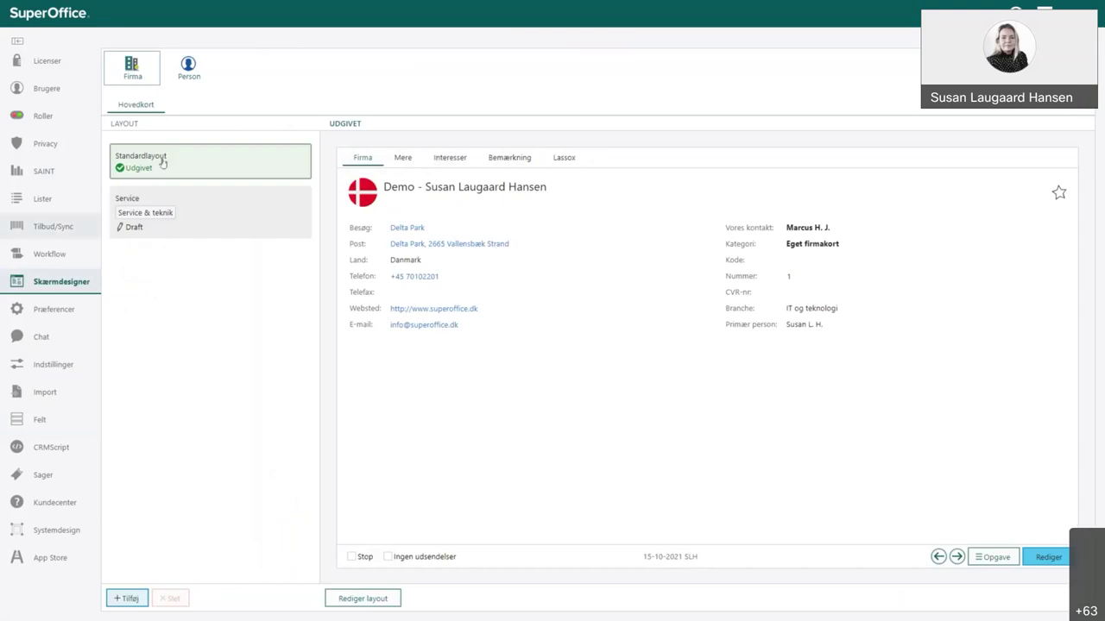
{"action": "left_click", "coordinate": [159, 212]}
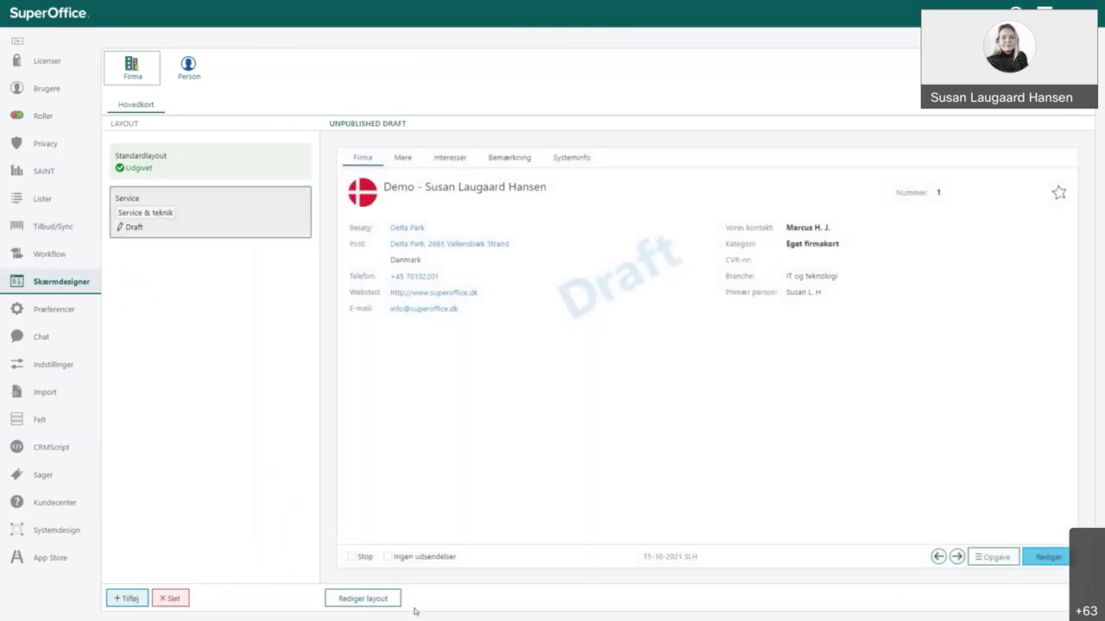
{"action": "left_click", "coordinate": [363, 598]}
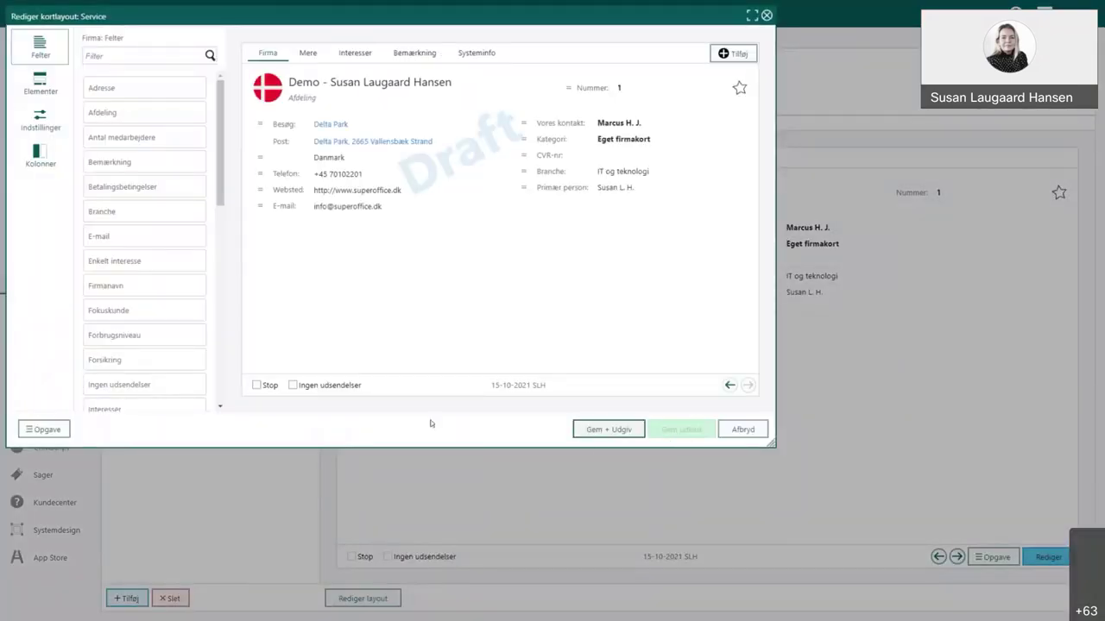
{"action": "left_click", "coordinate": [41, 429]}
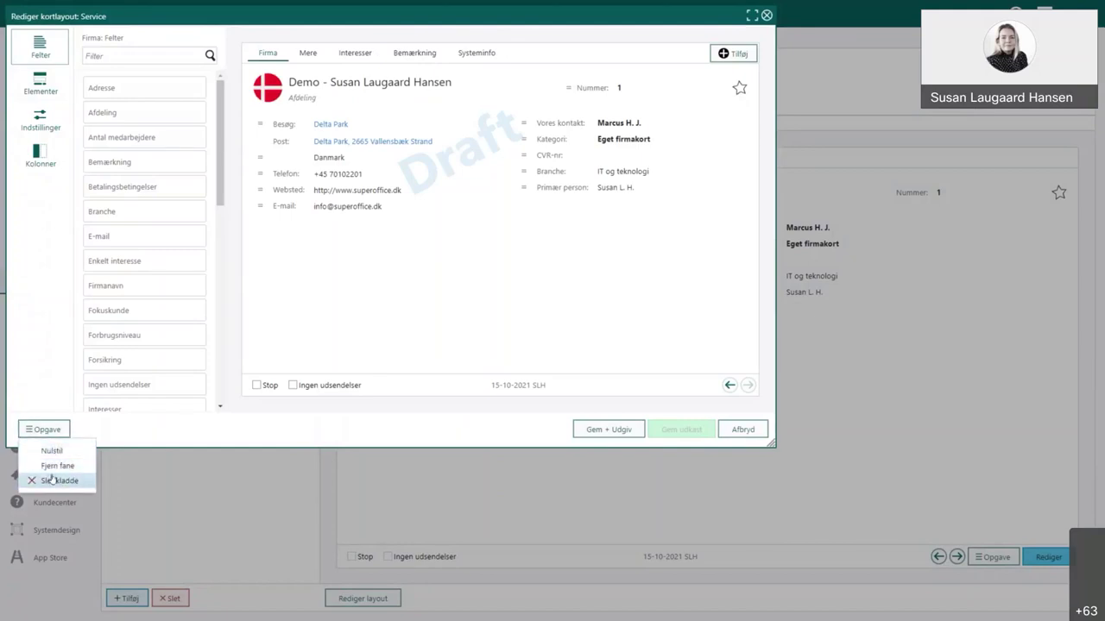
{"action": "left_click", "coordinate": [53, 481]}
{"action": "left_click", "coordinate": [607, 363]}
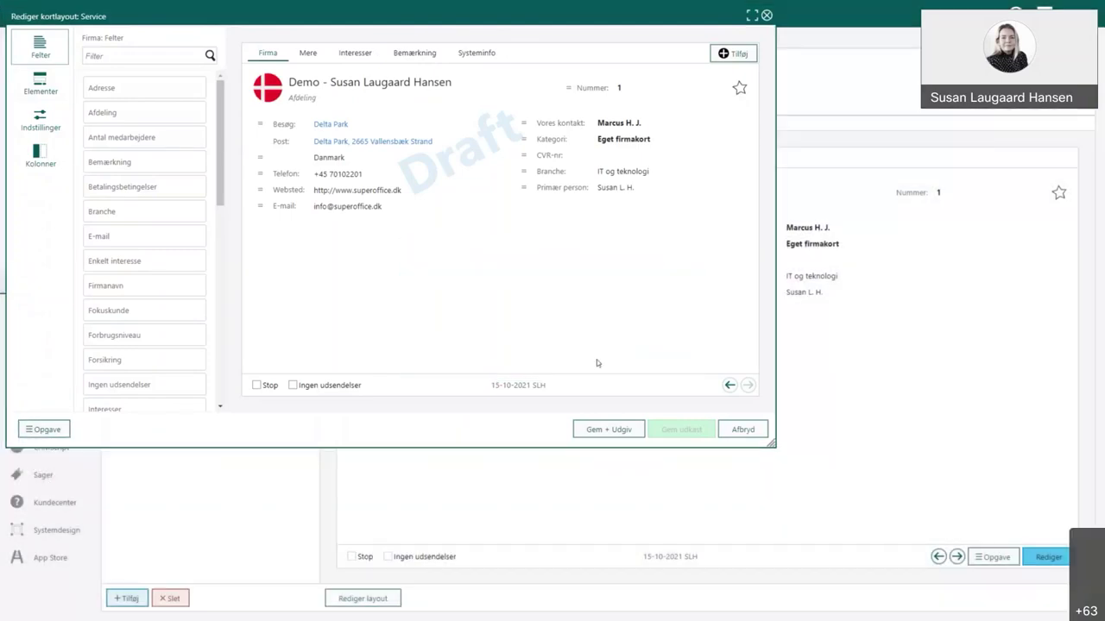
{"action": "left_click", "coordinate": [742, 429]}
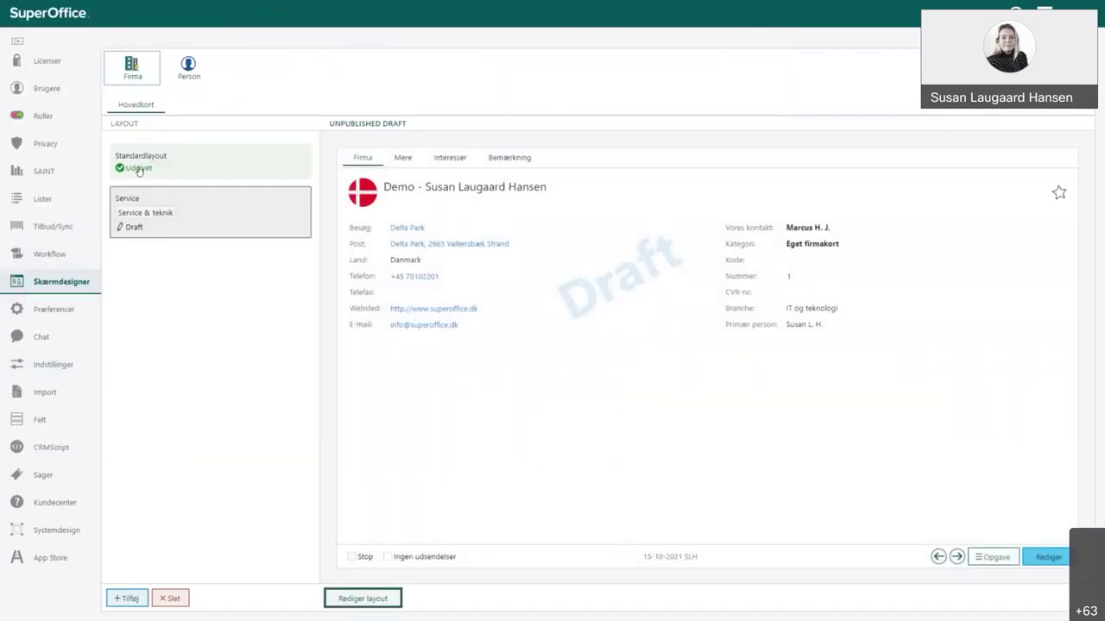
- Reset all changes in the company card's Standardlayout and close the layout editor without saving
{"action": "left_click", "coordinate": [138, 171]}
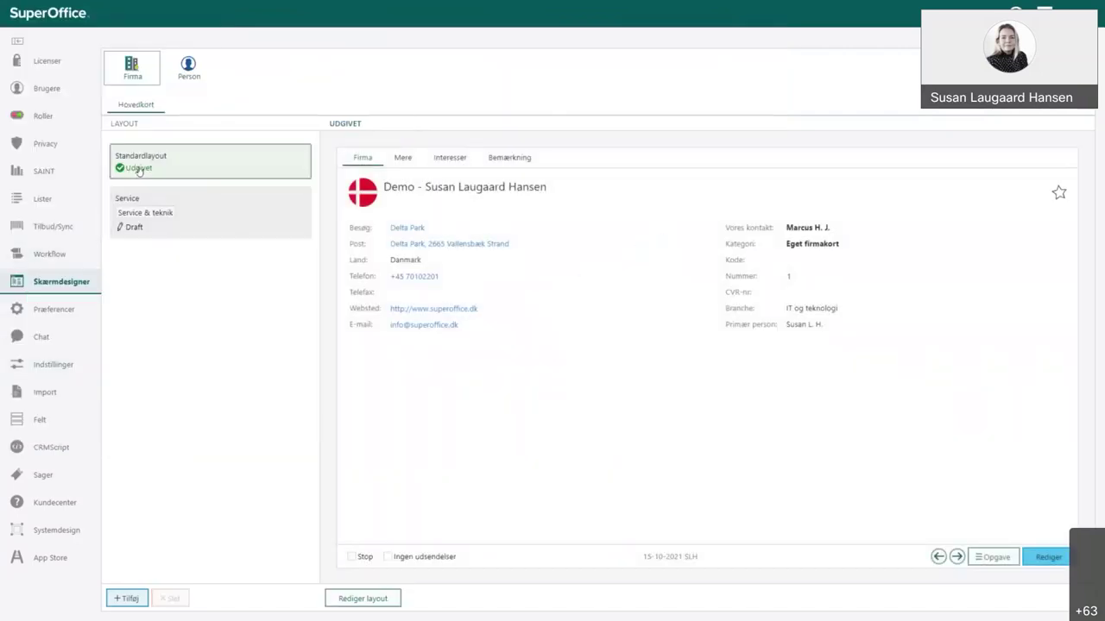
{"action": "left_click", "coordinate": [388, 600]}
{"action": "left_click", "coordinate": [39, 430]}
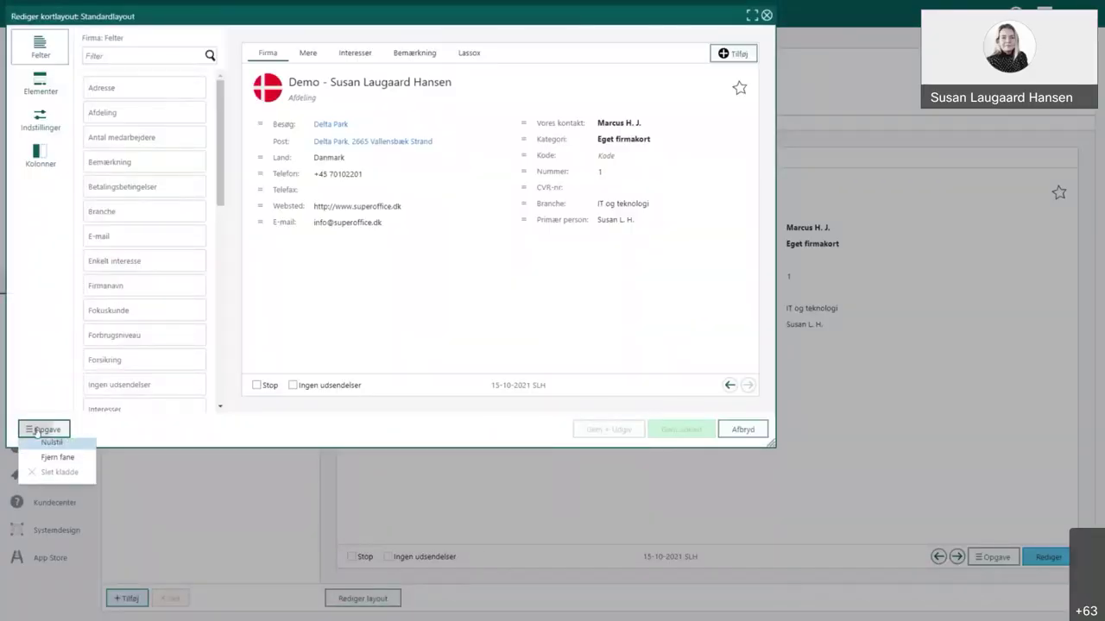
{"action": "left_click", "coordinate": [54, 452]}
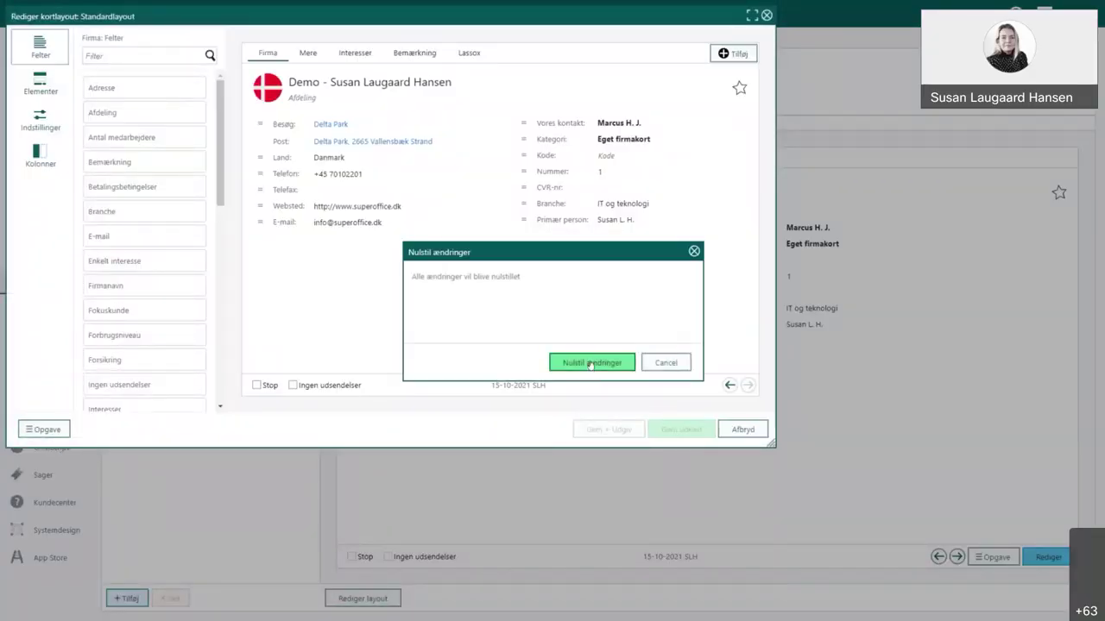
{"action": "left_click", "coordinate": [590, 364]}
{"action": "left_click", "coordinate": [743, 429]}
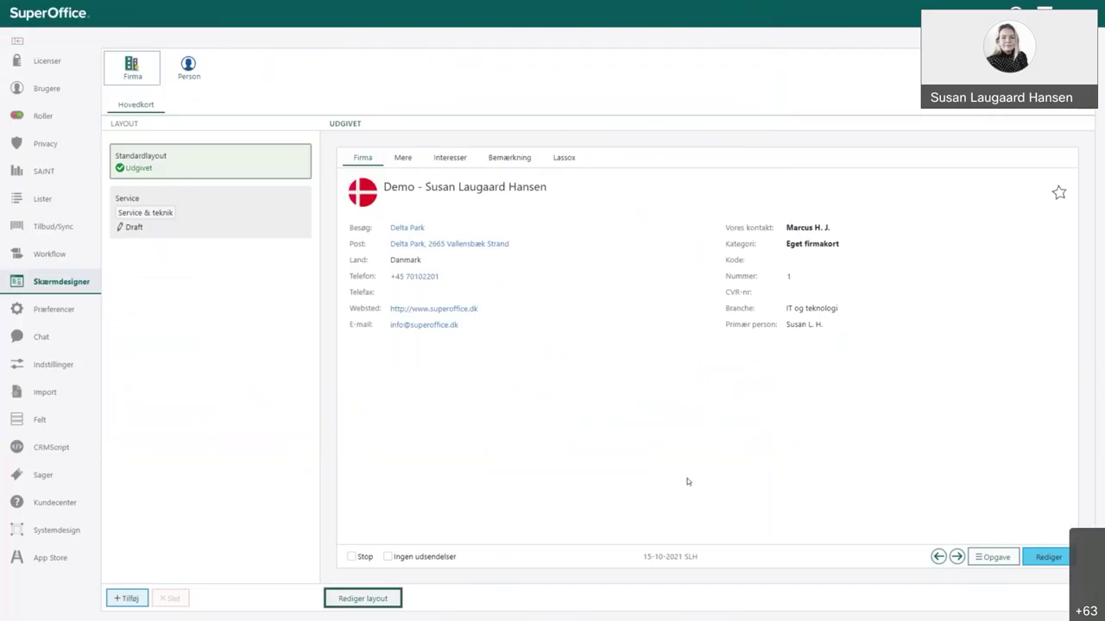
- Delete the Service company card layout assigned to the Service & teknik group
{"action": "left_click", "coordinate": [144, 210]}
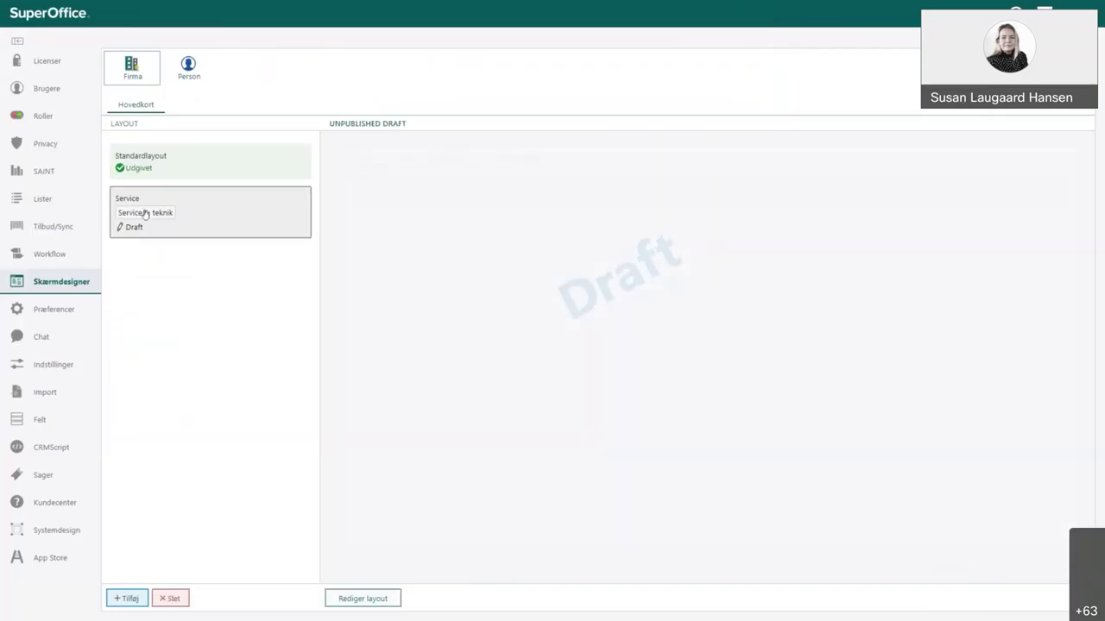
{"action": "left_click", "coordinate": [172, 598]}
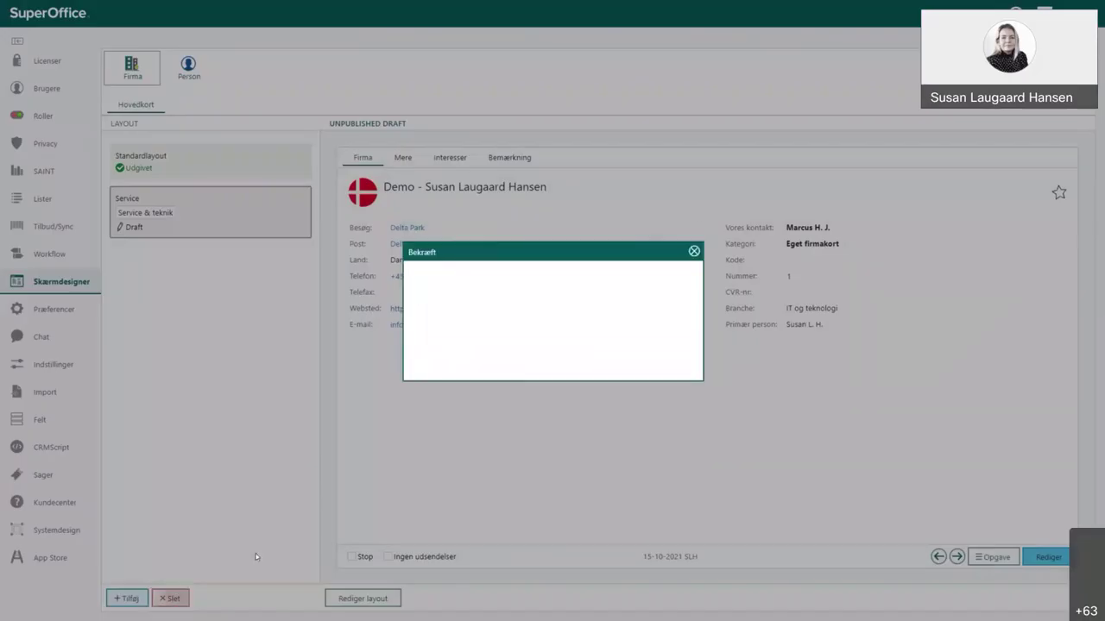
{"action": "left_click", "coordinate": [616, 361]}
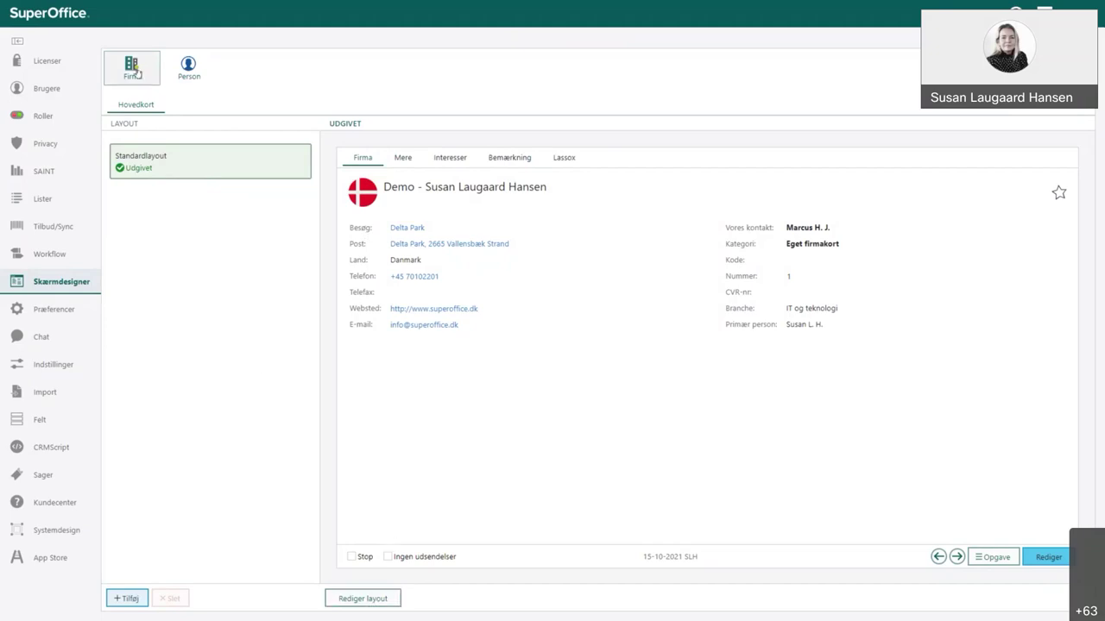
- Edit the company card's Standardlayout in an enlarged editor window, remove the Telefax field, and look through the available fields
{"action": "left_click", "coordinate": [377, 598]}
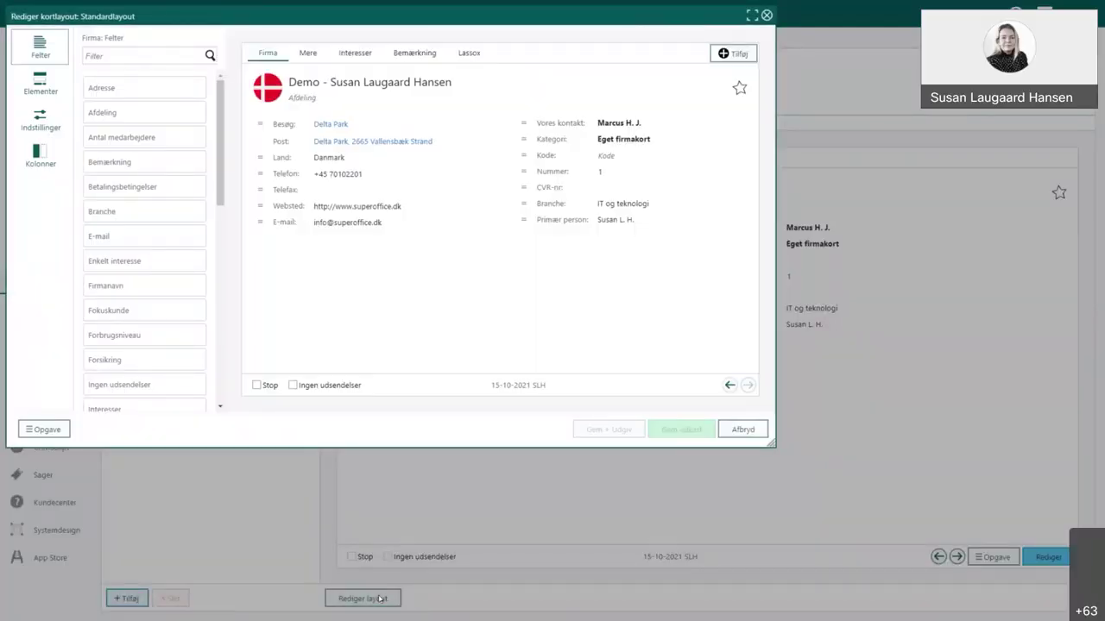
{"action": "left_click_drag", "start_coordinate": [773, 444], "coordinate": [955, 523]}
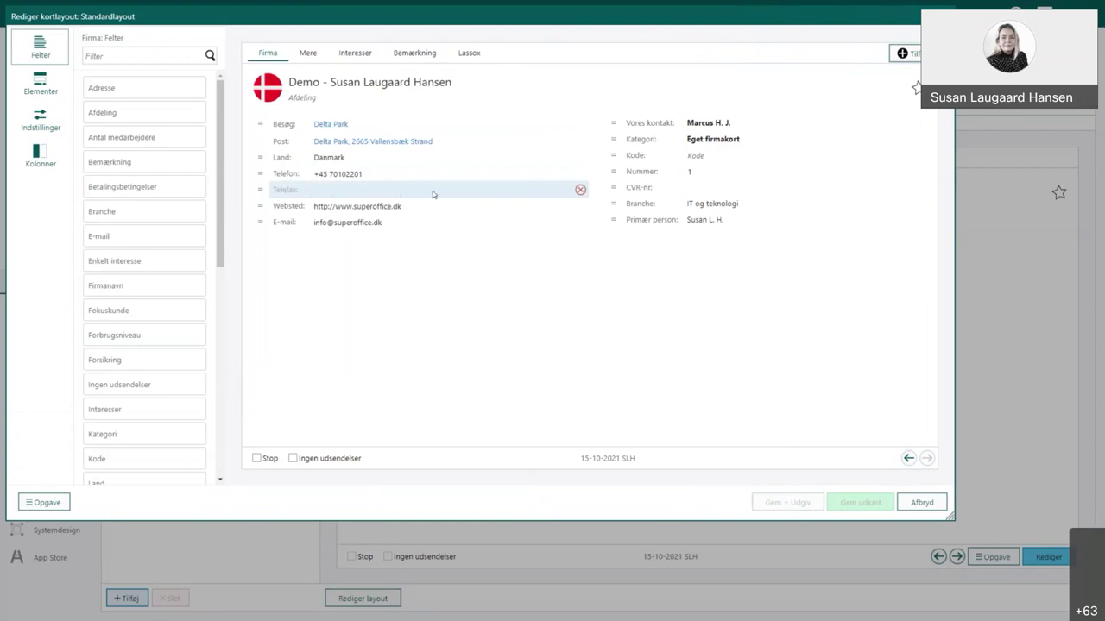
{"action": "left_click", "coordinate": [580, 192]}
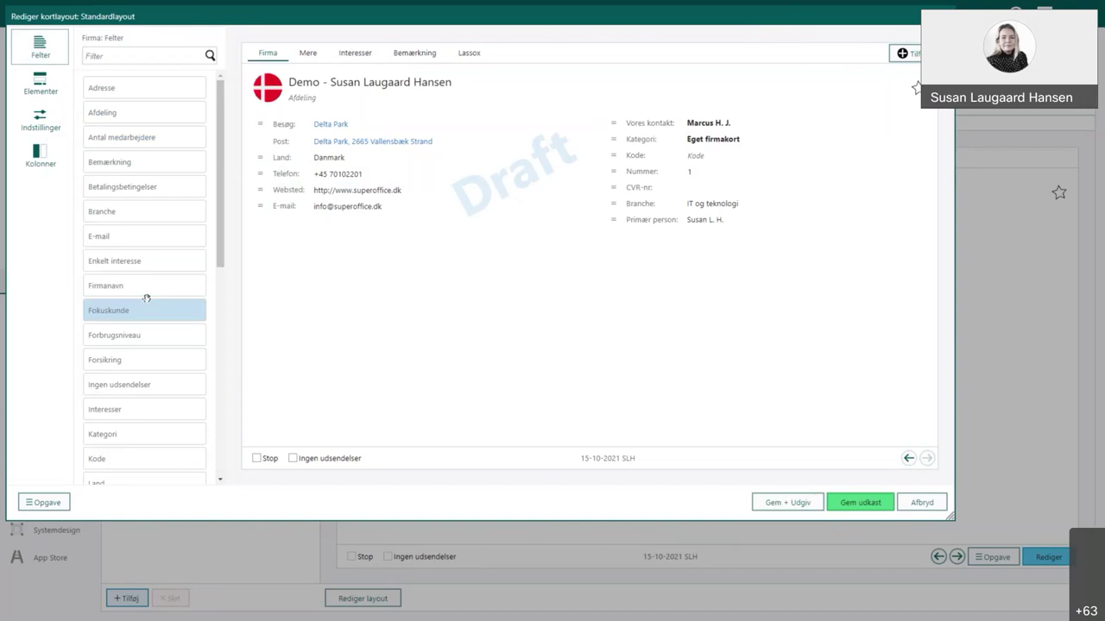
{"action": "scroll", "coordinate": [146, 298], "scroll_direction": "down", "scroll_amount": 5}
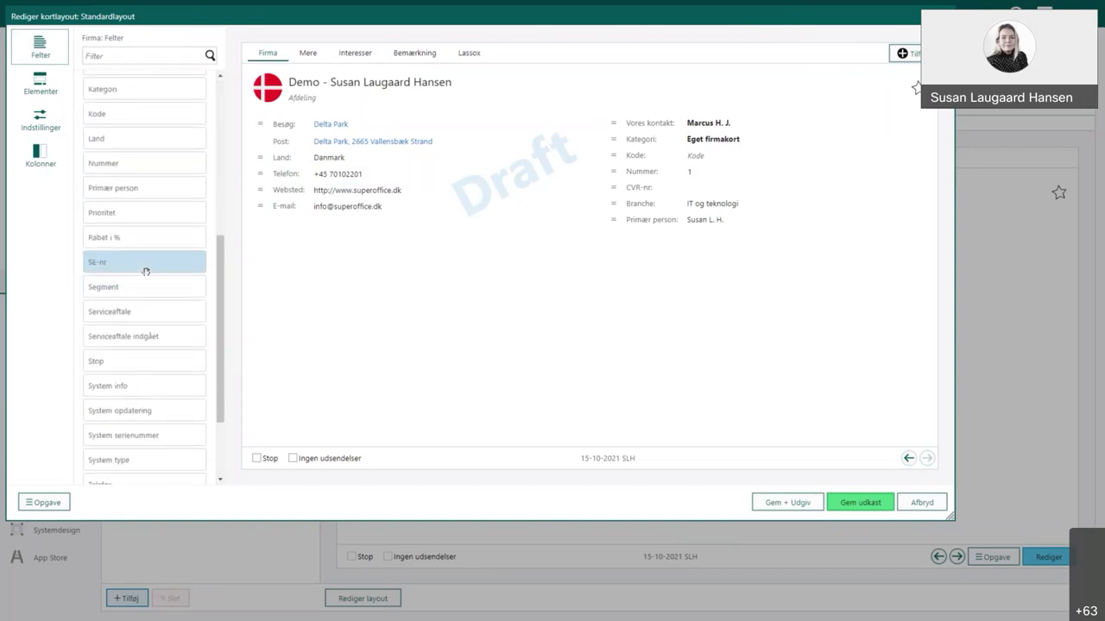
{"action": "scroll", "coordinate": [147, 271], "scroll_direction": "up", "scroll_amount": 5}
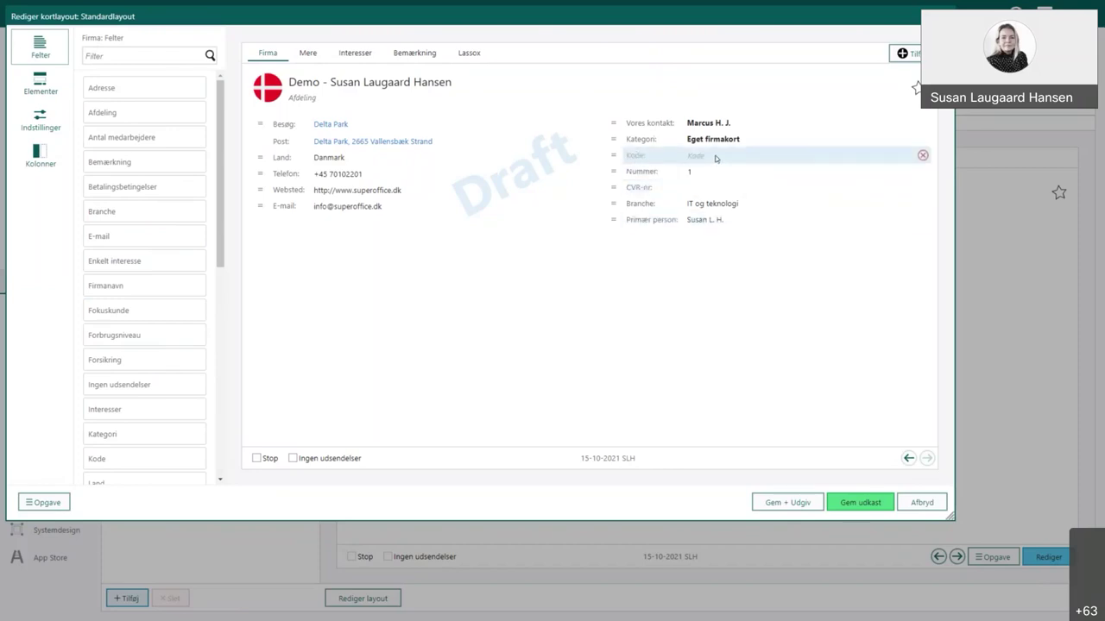
- Remove the Kode field from the company card and move the Nummer field into the card header
{"action": "left_click", "coordinate": [922, 157]}
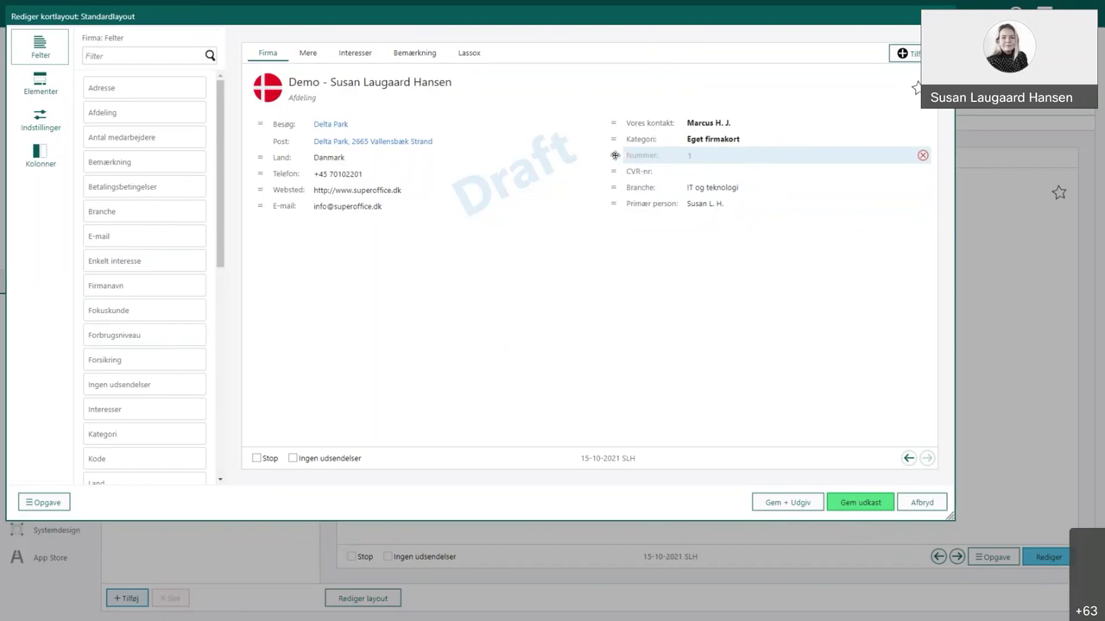
{"action": "left_click_drag", "start_coordinate": [615, 155], "coordinate": [755, 85]}
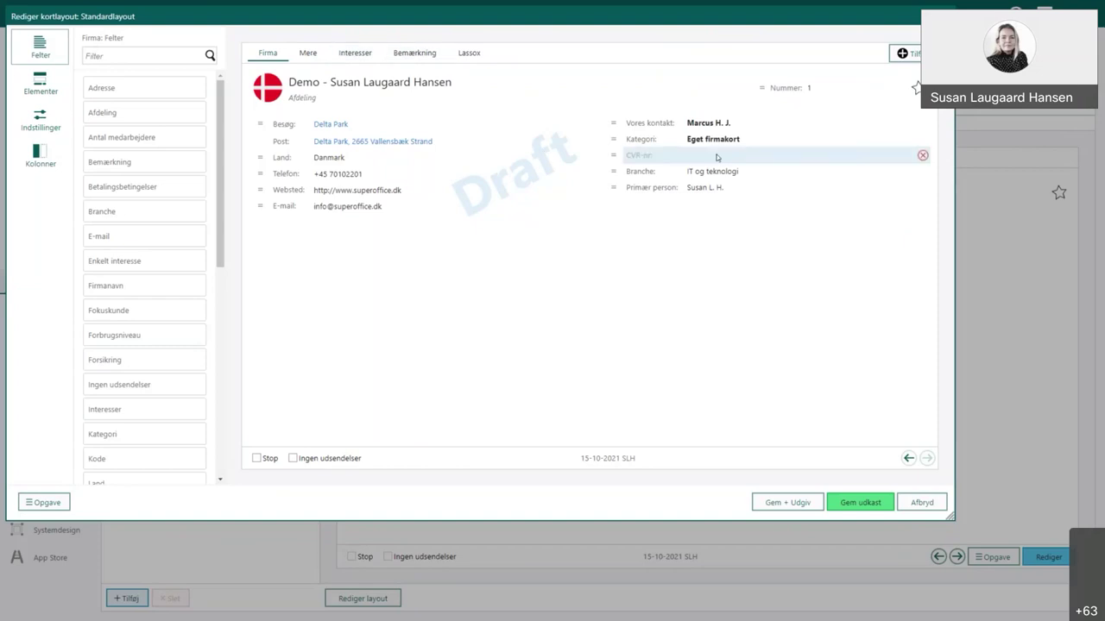
{"action": "mouse_move", "coordinate": [772, 95]}
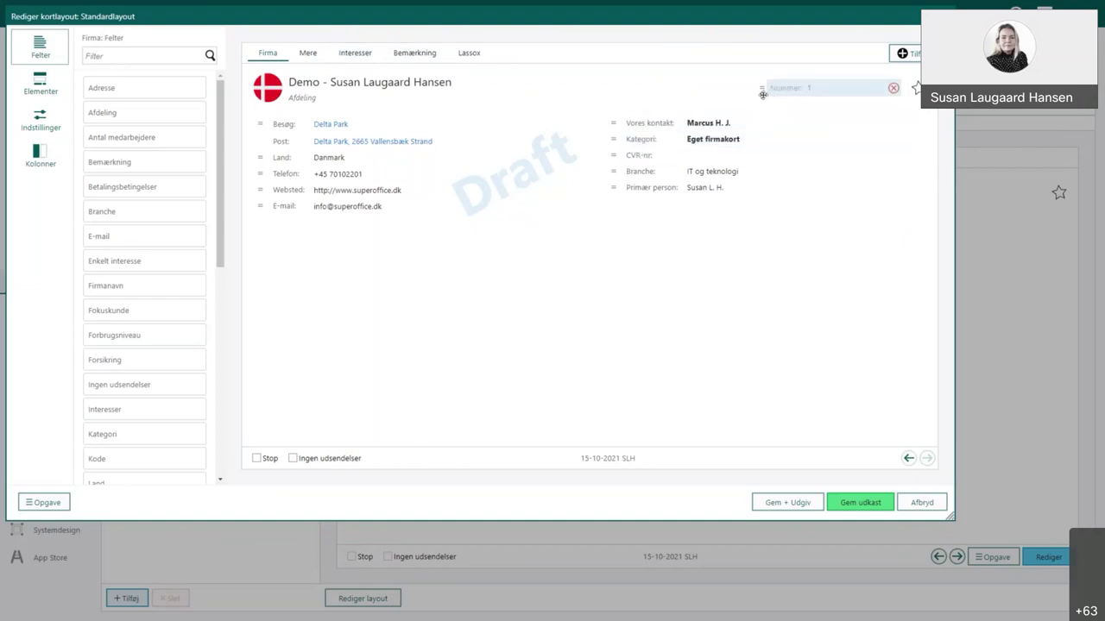
- Try the CVR-nr. field in the card header beside Nummer, and put it back between Kategori and Branche
{"action": "mouse_move", "coordinate": [612, 156]}
{"action": "left_click_drag", "start_coordinate": [613, 156], "coordinate": [785, 86]}
{"action": "mouse_move", "coordinate": [653, 89]}
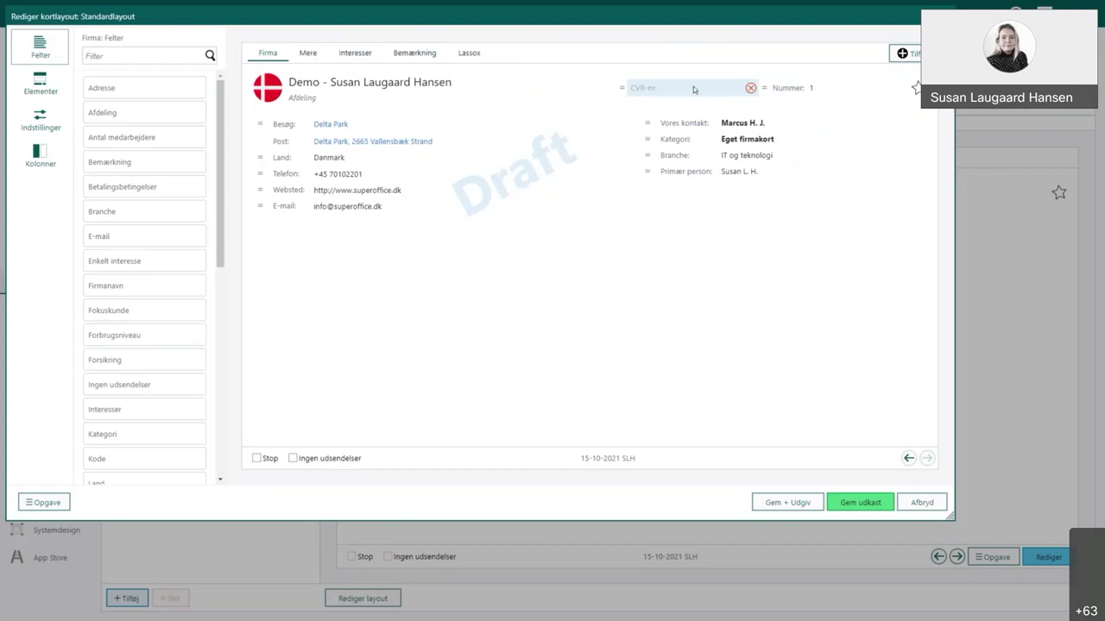
{"action": "left_click_drag", "start_coordinate": [622, 88], "coordinate": [628, 155]}
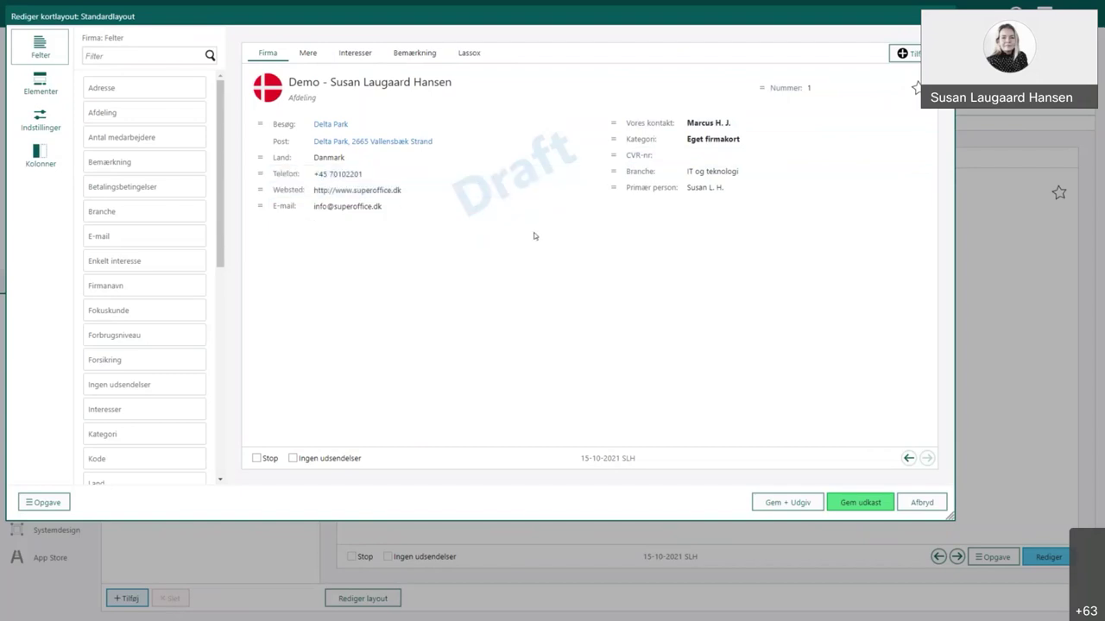
- Try a three-column layout on the Firma tab, moving the Websted and E-mail fields into the third column
{"action": "left_click_drag", "start_coordinate": [259, 206], "coordinate": [37, 155]}
{"action": "left_click", "coordinate": [36, 155]}
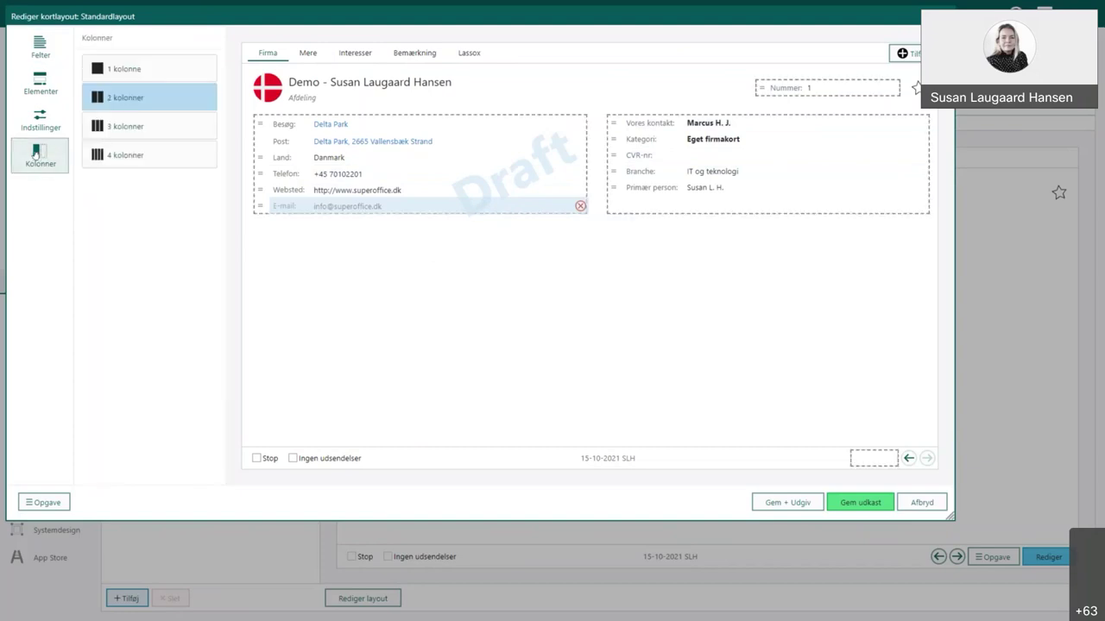
{"action": "left_click", "coordinate": [134, 126]}
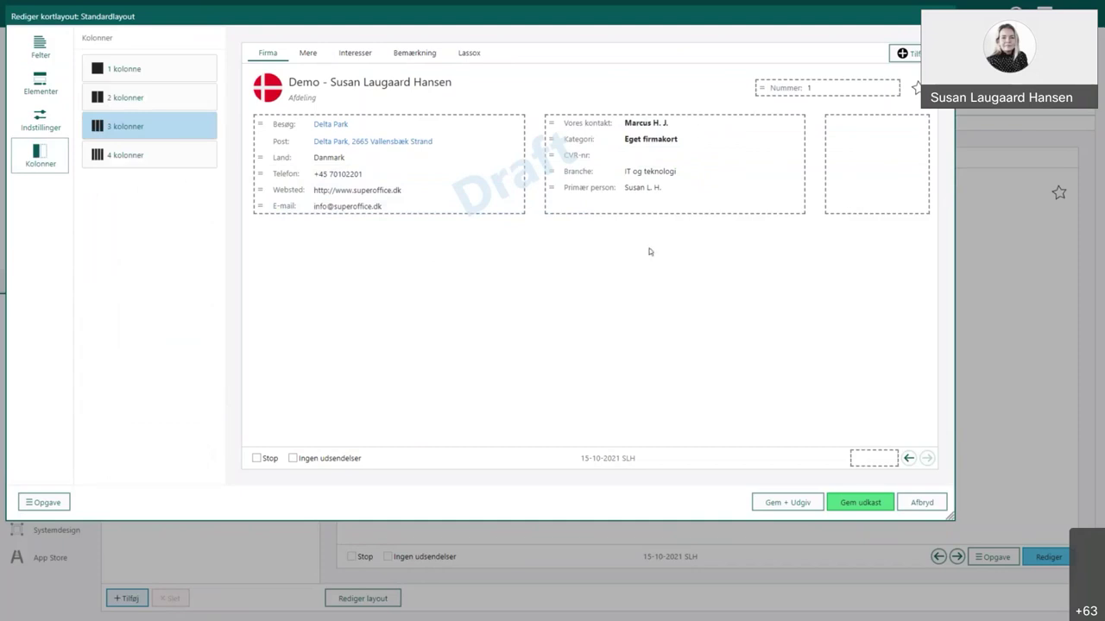
{"action": "left_click_drag", "start_coordinate": [262, 189], "coordinate": [819, 126]}
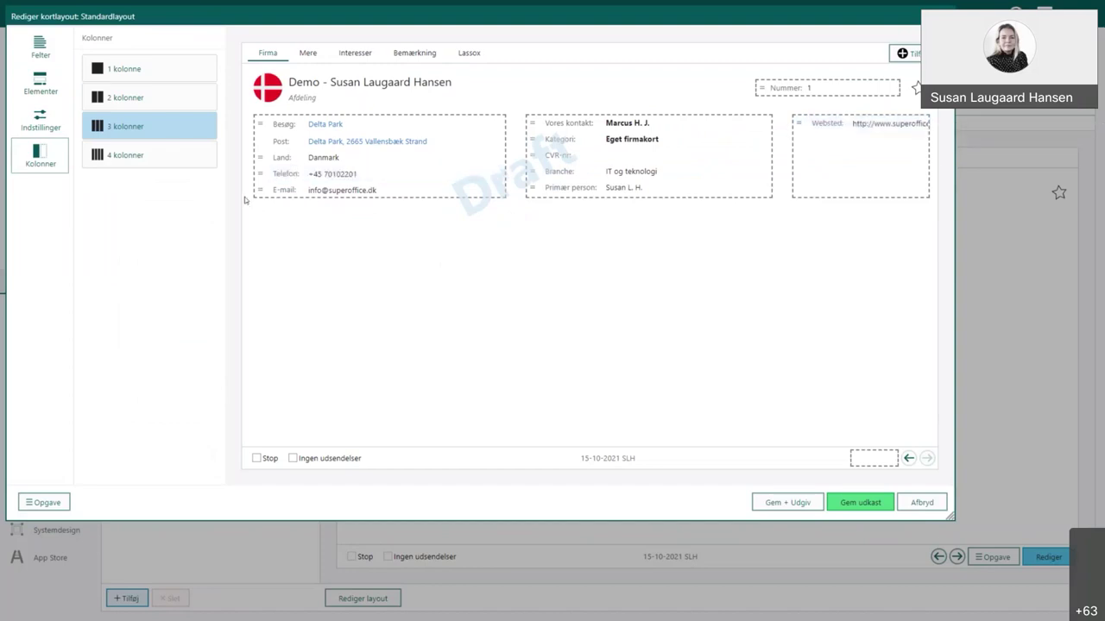
{"action": "left_click_drag", "start_coordinate": [259, 190], "coordinate": [820, 139]}
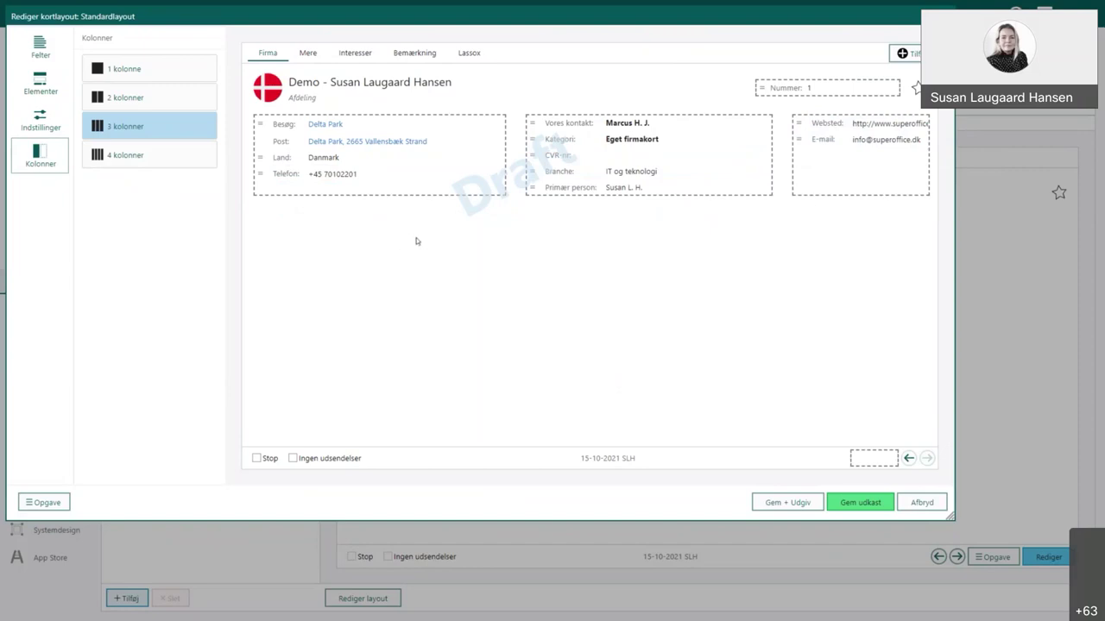
- Return the Firma tab to two columns and put Websted back between Telefon and E-mail in the first column
{"action": "left_click", "coordinate": [127, 99]}
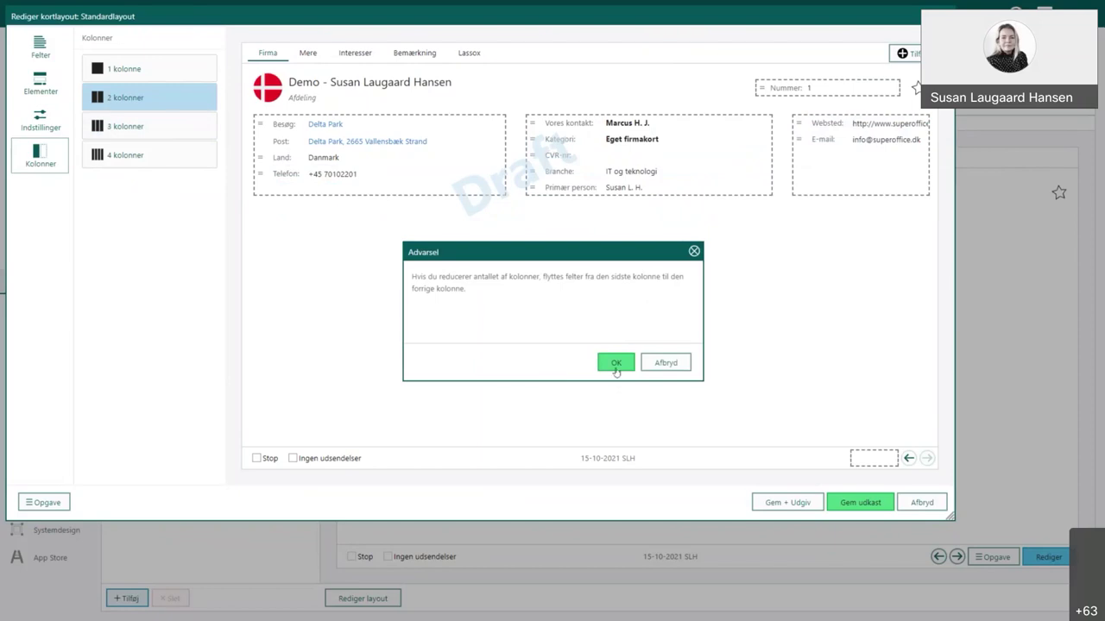
{"action": "left_click", "coordinate": [616, 364]}
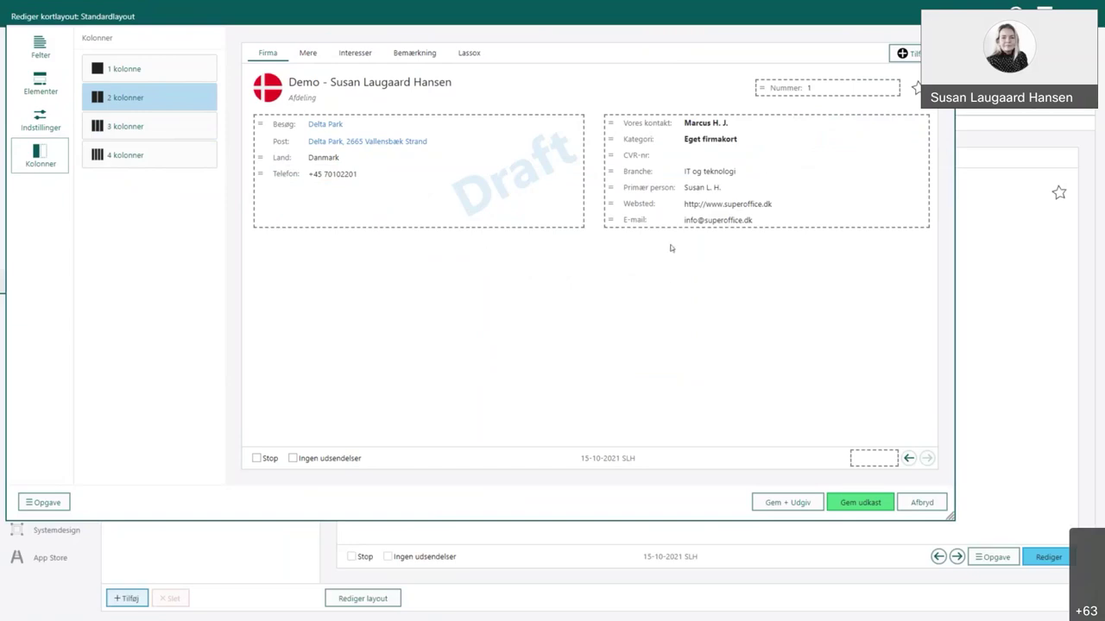
{"action": "left_click_drag", "start_coordinate": [610, 204], "coordinate": [404, 214]}
{"action": "left_click_drag", "start_coordinate": [612, 202], "coordinate": [263, 192]}
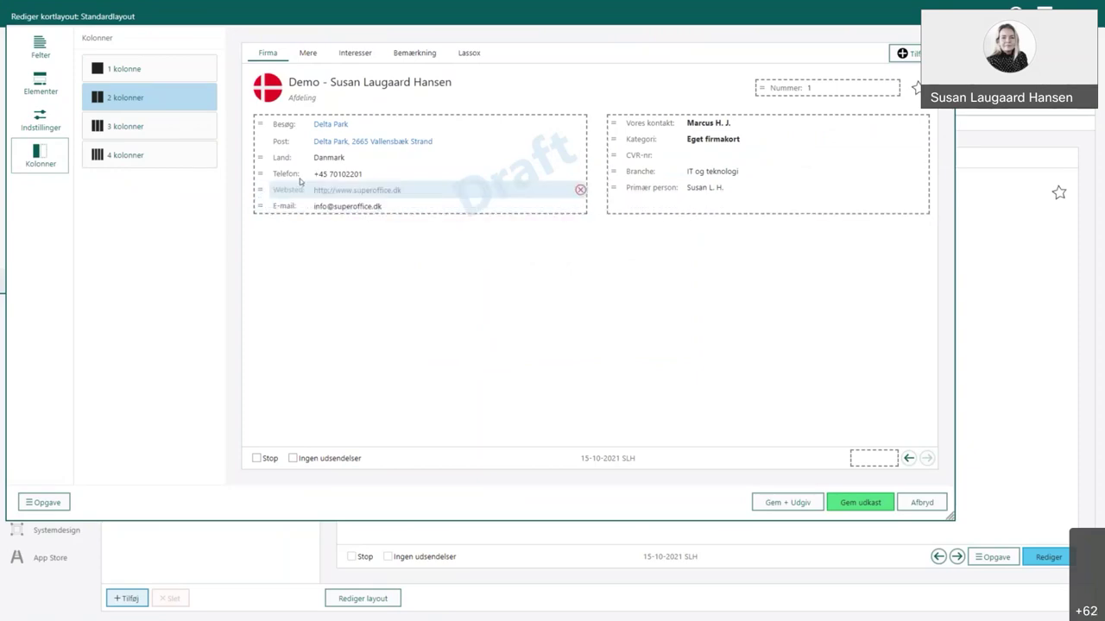
- Hide the label of the Land field and make the Nummer and CVR-nr. fields bold
{"action": "left_click", "coordinate": [364, 161]}
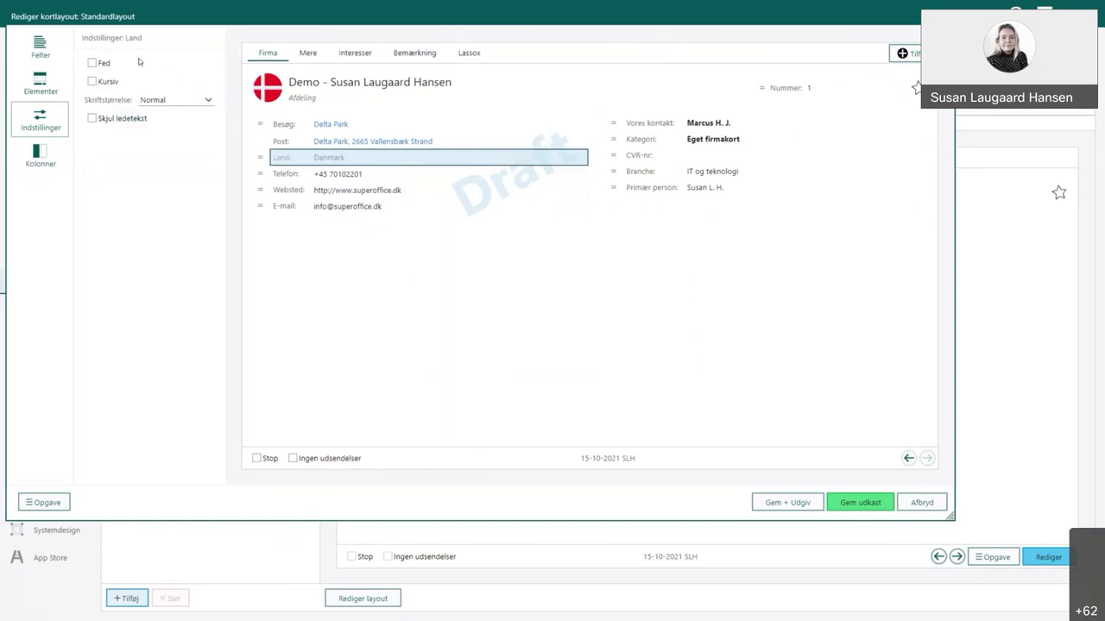
{"action": "left_click", "coordinate": [92, 119]}
{"action": "left_click", "coordinate": [824, 87]}
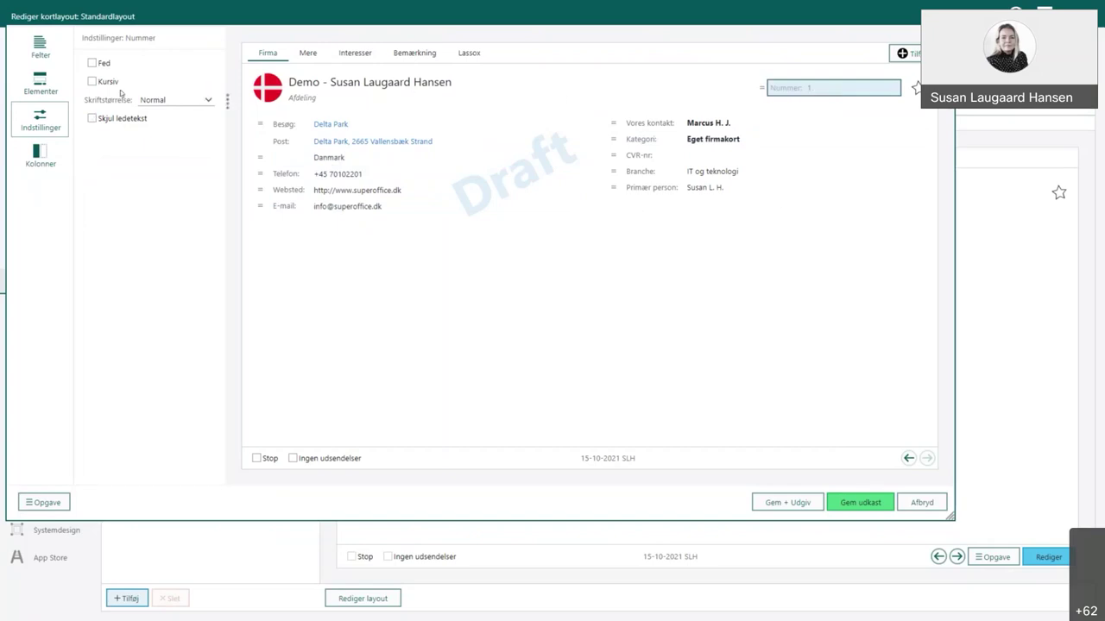
{"action": "left_click", "coordinate": [92, 63]}
{"action": "left_click", "coordinate": [679, 157]}
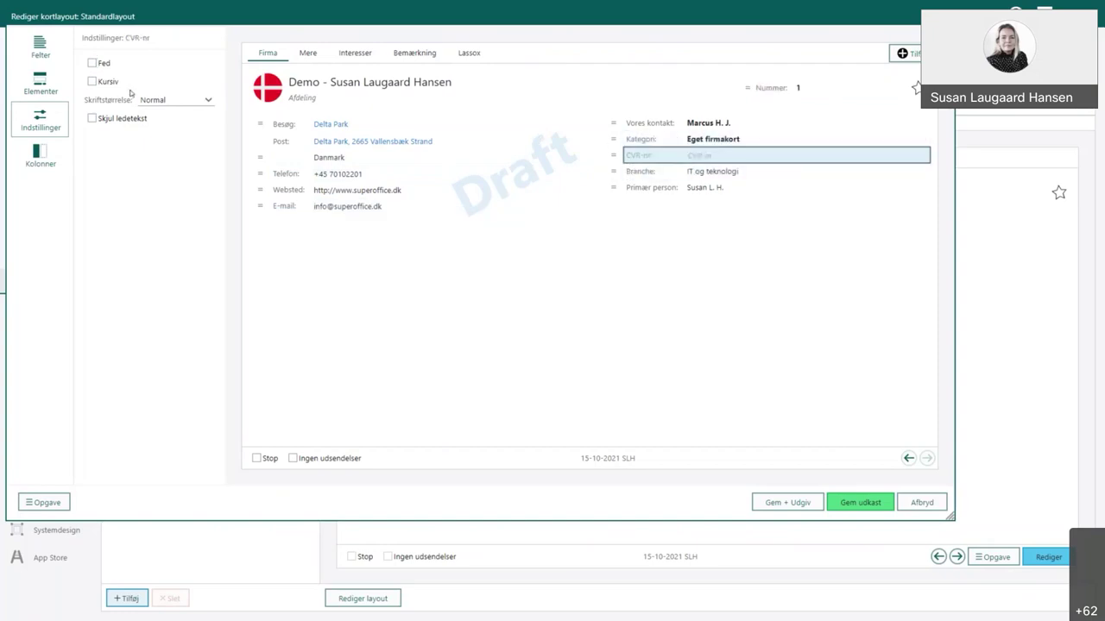
{"action": "left_click", "coordinate": [93, 63]}
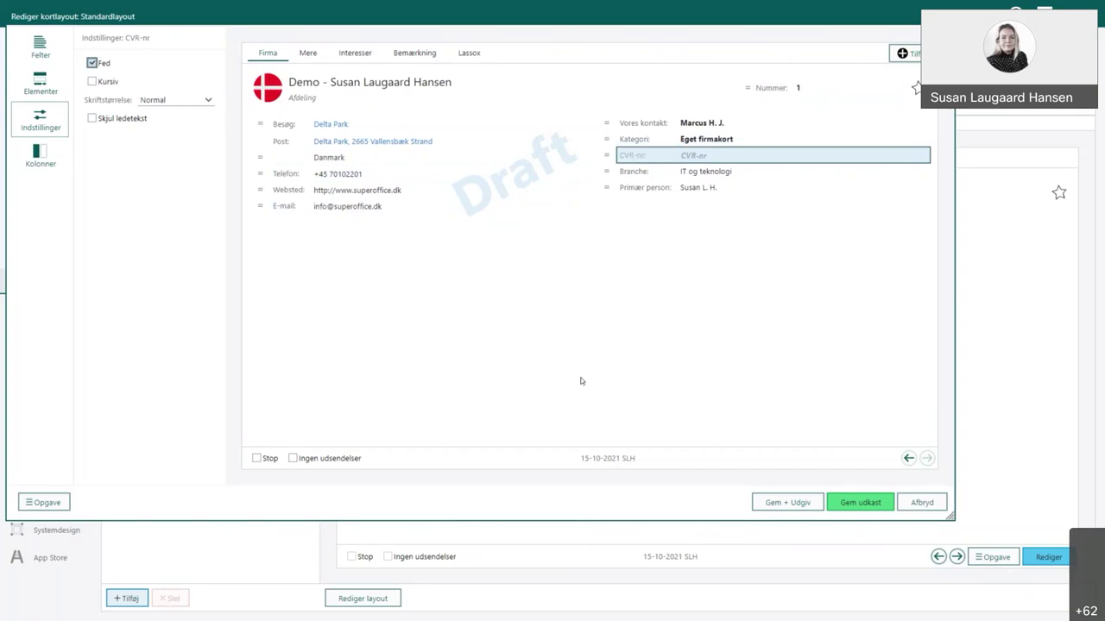
- On the Mere tab, insert a Skillelinje between Antal medarbejdere and Serviceaftale, with its spacer type set to Tom
{"action": "left_click", "coordinate": [309, 54]}
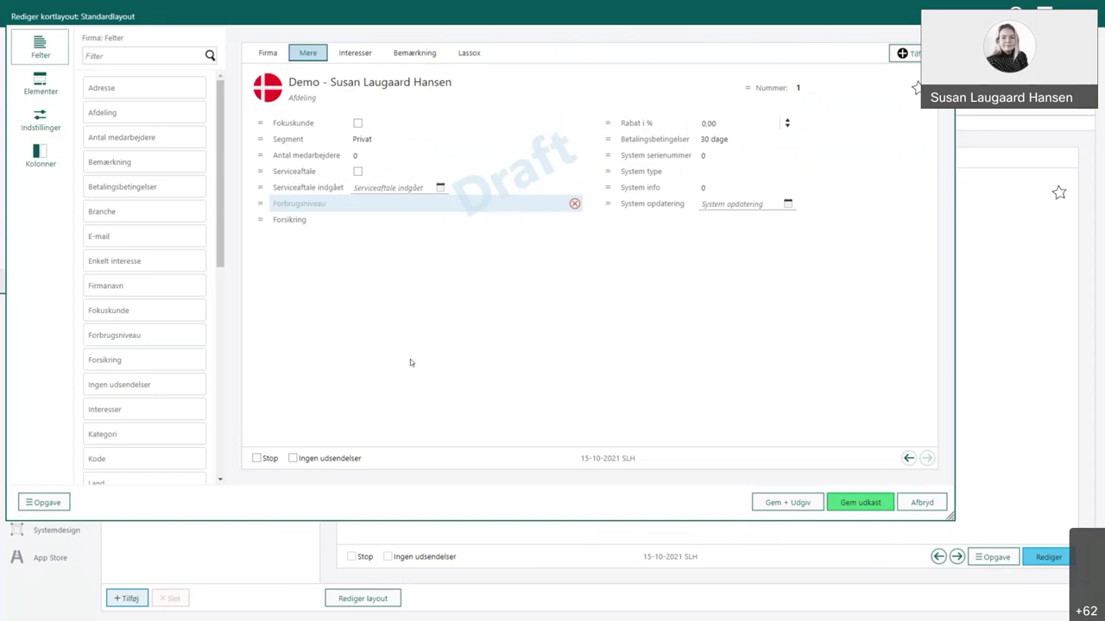
{"action": "left_click", "coordinate": [41, 85]}
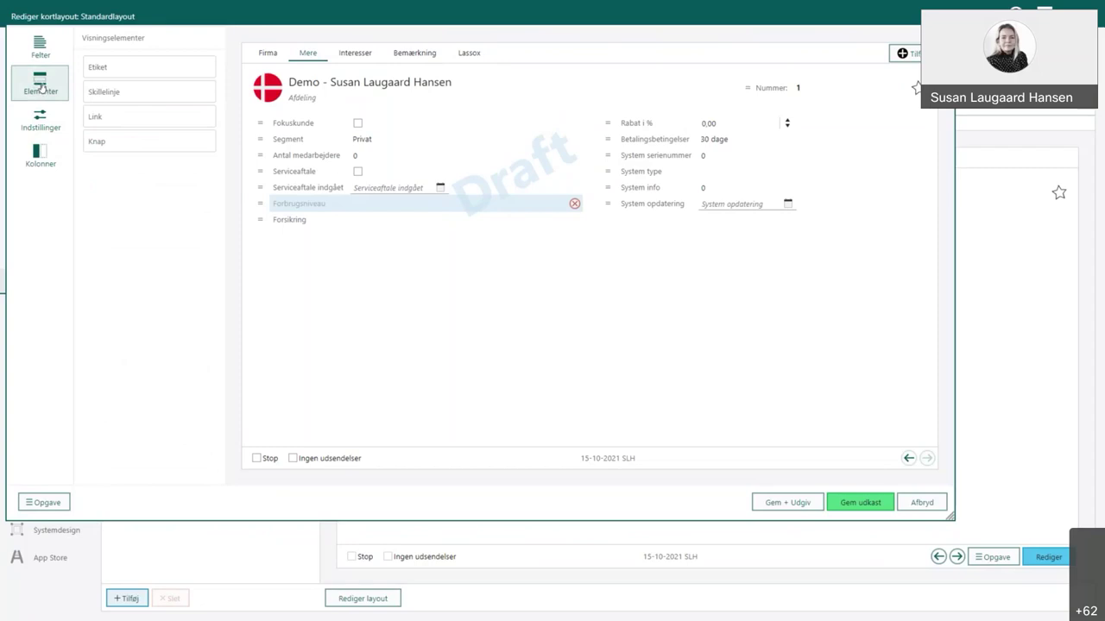
{"action": "left_click_drag", "start_coordinate": [148, 92], "coordinate": [259, 177]}
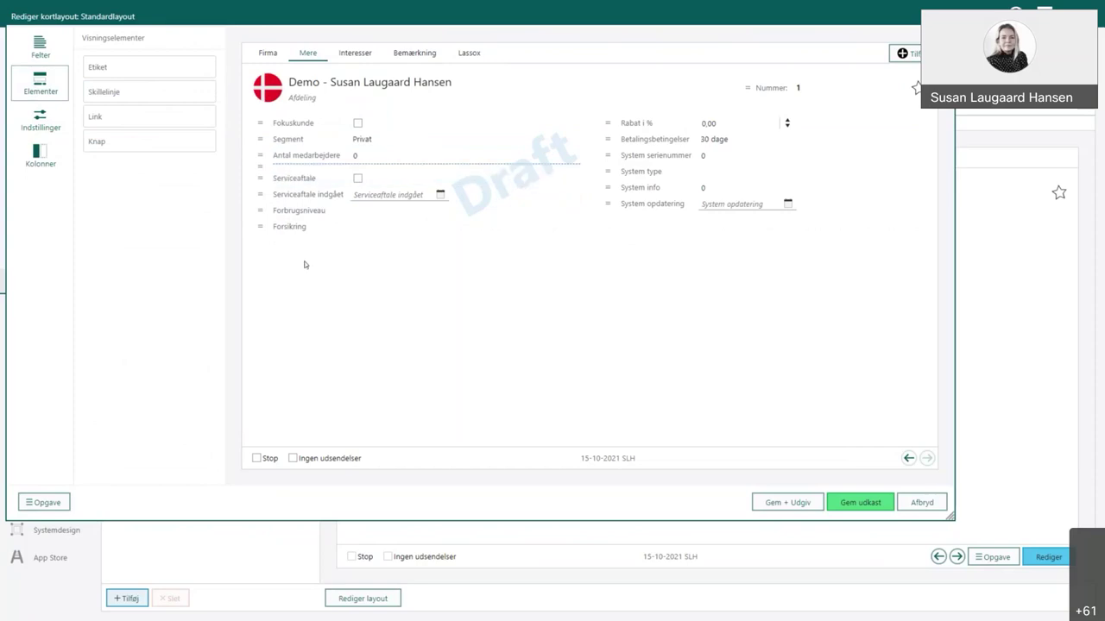
{"action": "left_click", "coordinate": [328, 167]}
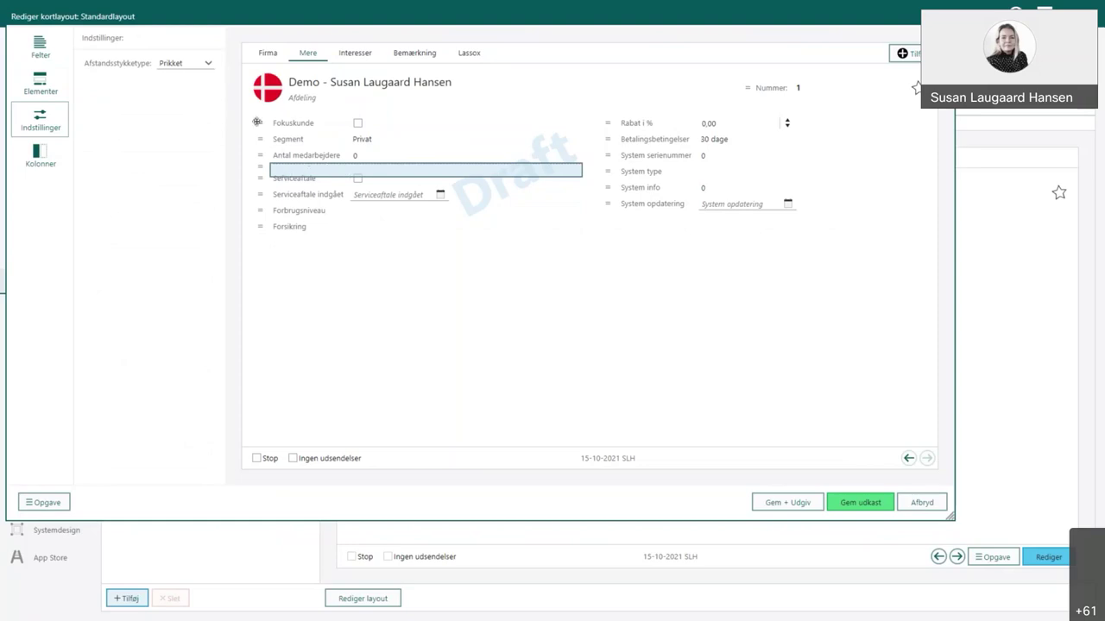
{"action": "left_click", "coordinate": [210, 65]}
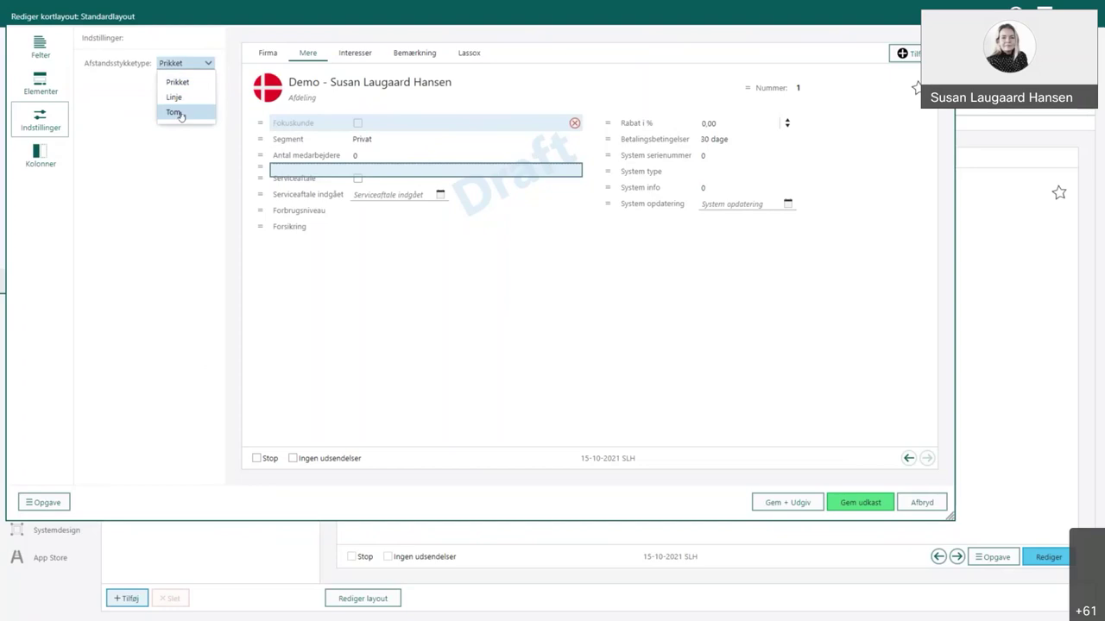
{"action": "left_click", "coordinate": [177, 113]}
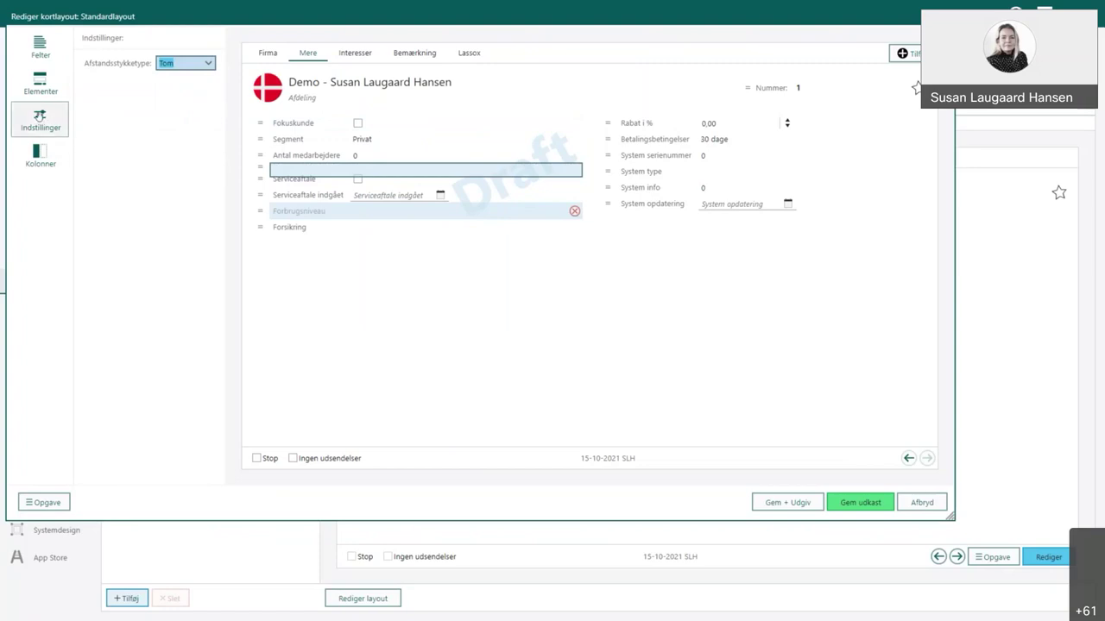
- Insert a Skillelinje between Betalingsbetingelser and System serienummer, with its spacer type set to Tom
{"action": "left_click", "coordinate": [38, 82]}
{"action": "left_click_drag", "start_coordinate": [107, 91], "coordinate": [609, 145]}
{"action": "left_click", "coordinate": [661, 141]}
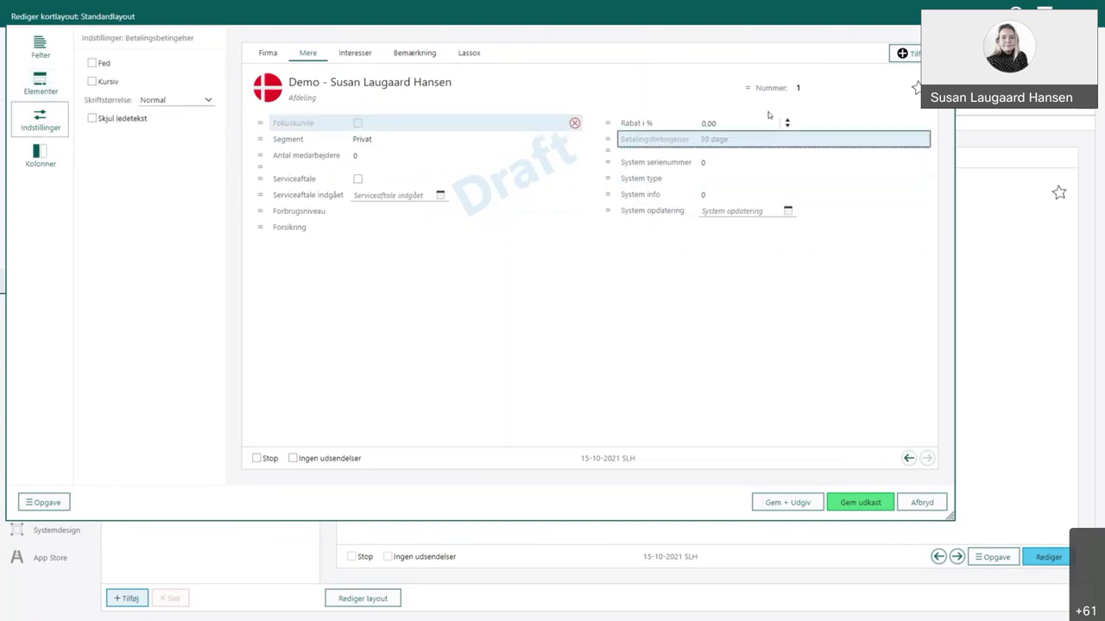
{"action": "left_click", "coordinate": [719, 155]}
{"action": "left_click", "coordinate": [191, 65]}
{"action": "left_click", "coordinate": [185, 111]}
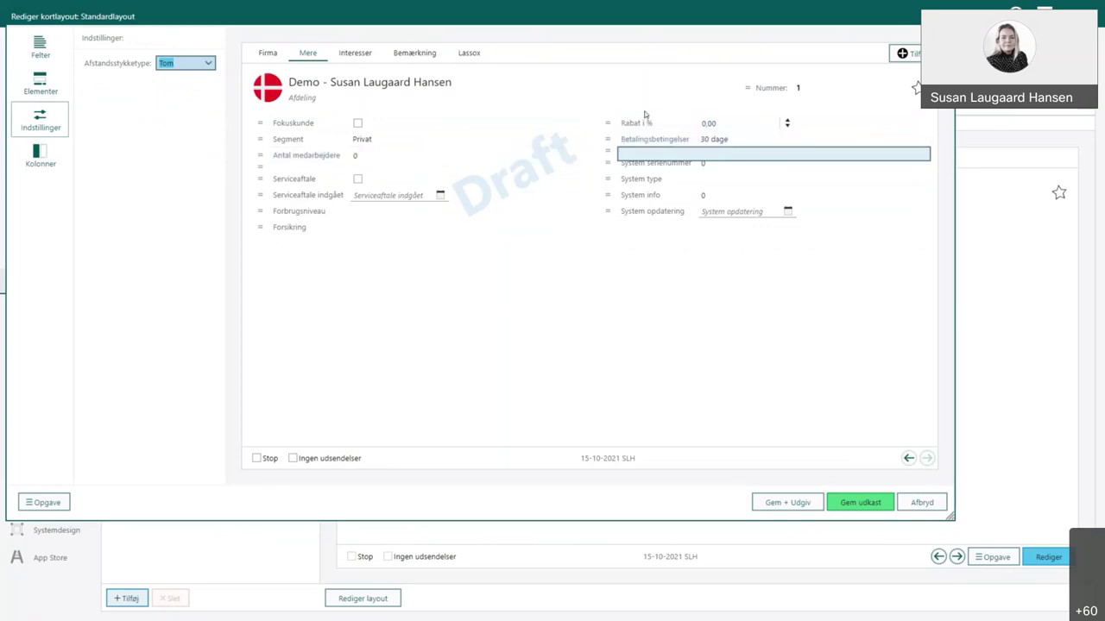
- Move the Serviceaftale and Serviceaftale indgået fields to the head of the second column, above Rabat i %
{"action": "left_click_drag", "start_coordinate": [259, 227], "coordinate": [230, 274]}
{"action": "left_click_drag", "start_coordinate": [259, 195], "coordinate": [602, 118]}
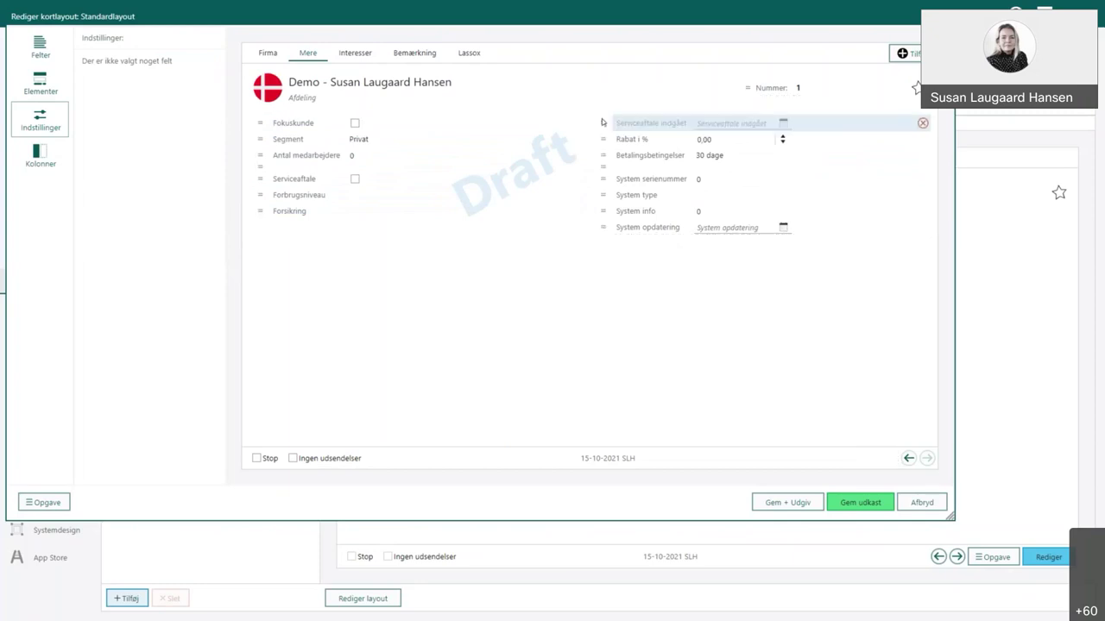
{"action": "left_click_drag", "start_coordinate": [258, 178], "coordinate": [603, 121]}
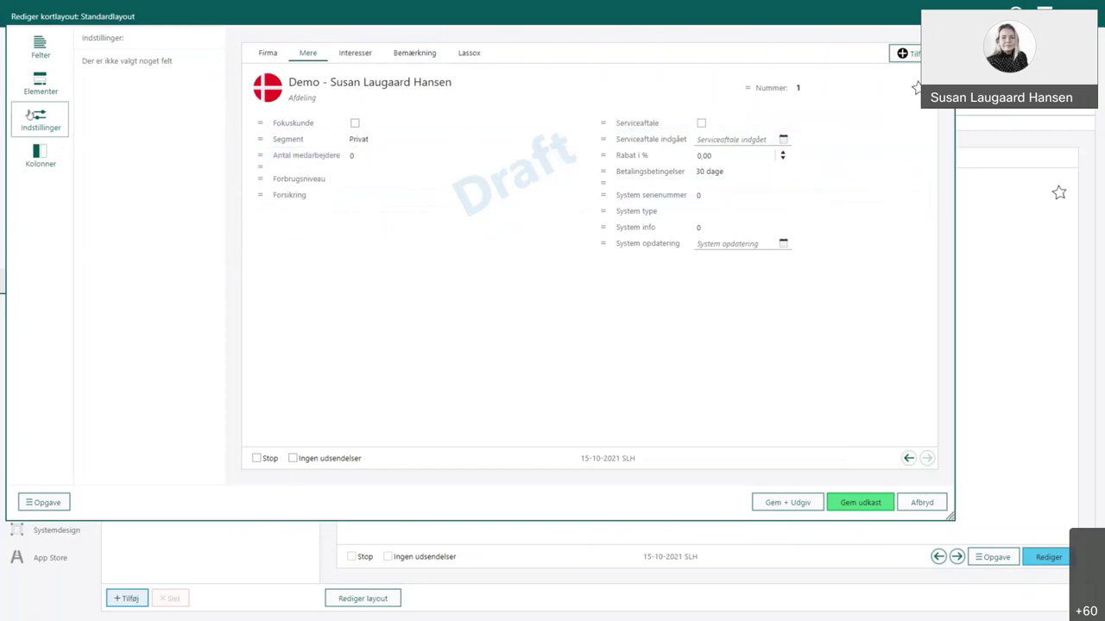
- Add an Etiket element above Serviceaftale, with the text Aftalevilkår in bold
{"action": "left_click", "coordinate": [31, 87]}
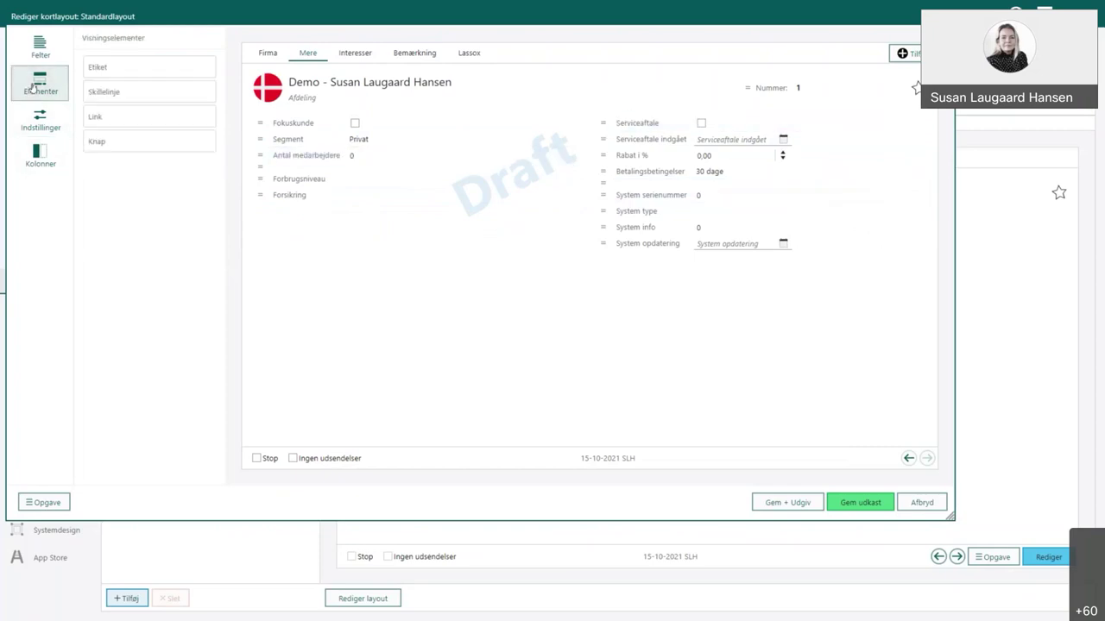
{"action": "left_click_drag", "start_coordinate": [98, 70], "coordinate": [607, 121]}
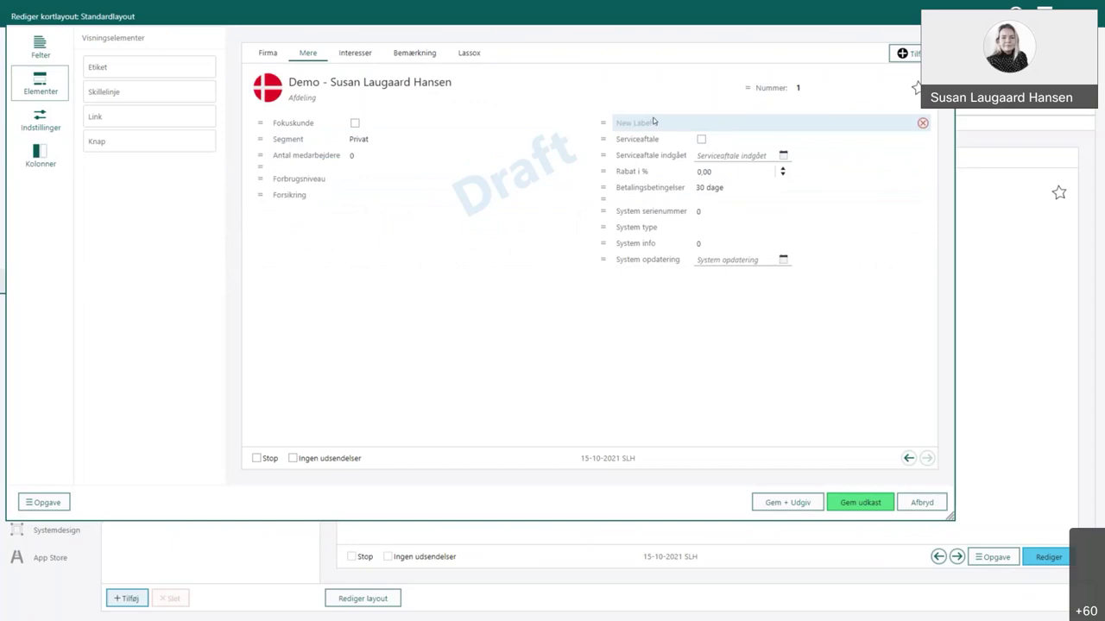
{"action": "left_click", "coordinate": [657, 123]}
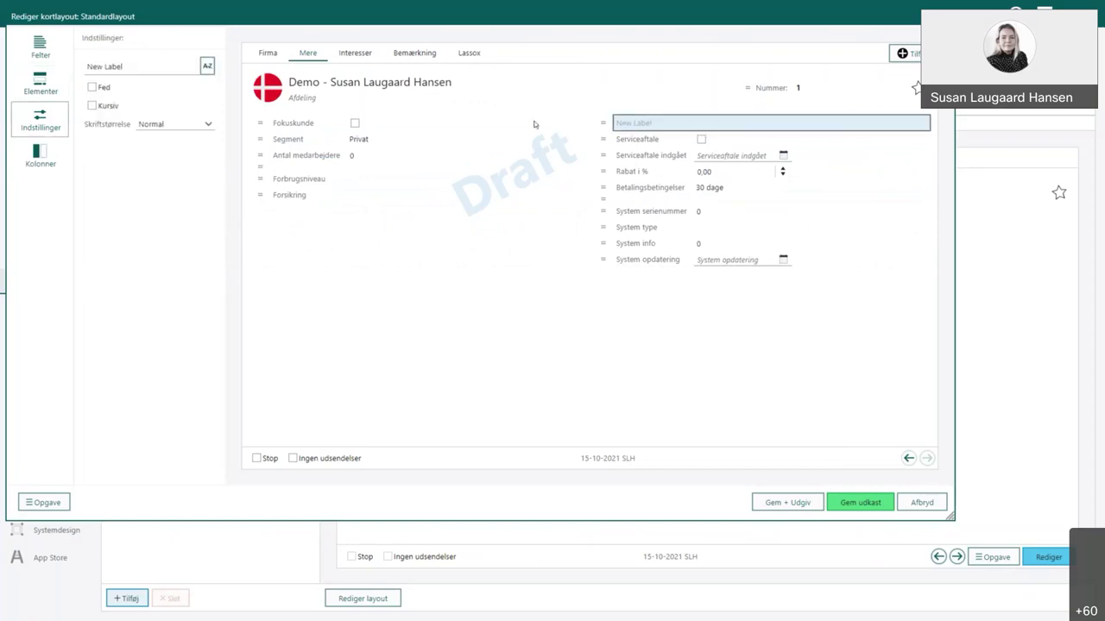
{"action": "left_click_drag", "start_coordinate": [125, 66], "coordinate": [76, 71]}
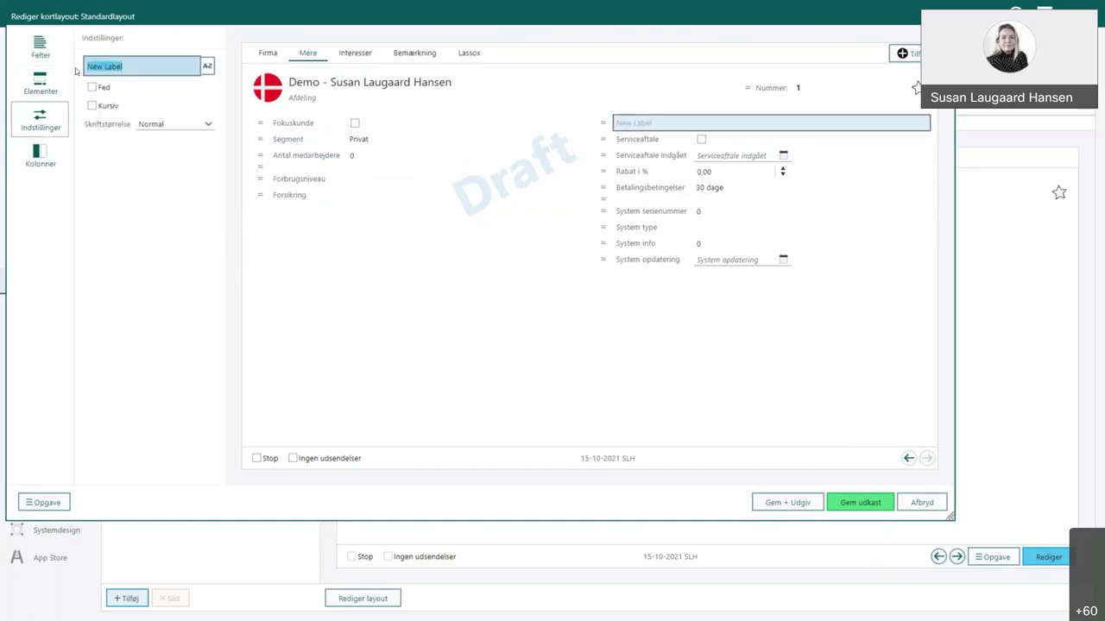
{"action": "type", "text": "Aftalevilkår"}
{"action": "left_click", "coordinate": [91, 87]}
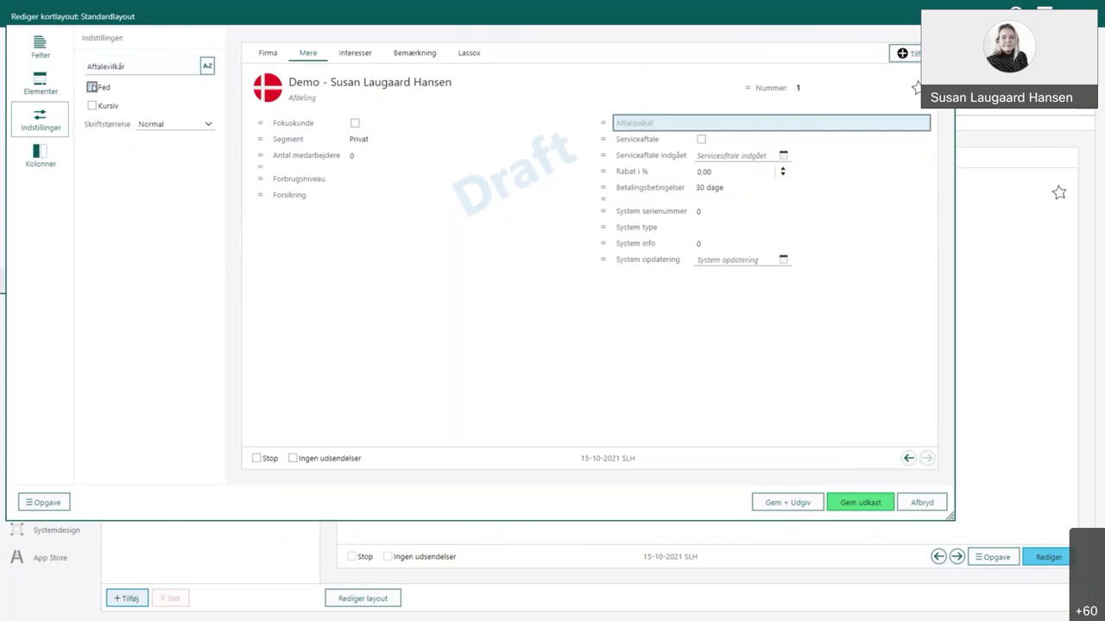
{"action": "left_click", "coordinate": [147, 124]}
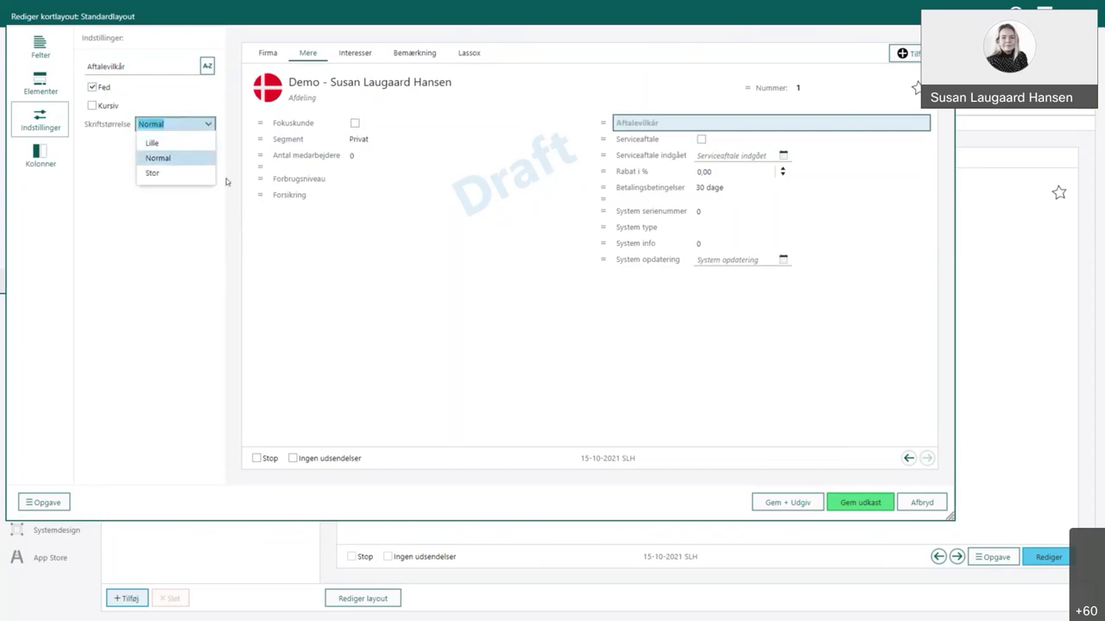
{"action": "left_click", "coordinate": [358, 243]}
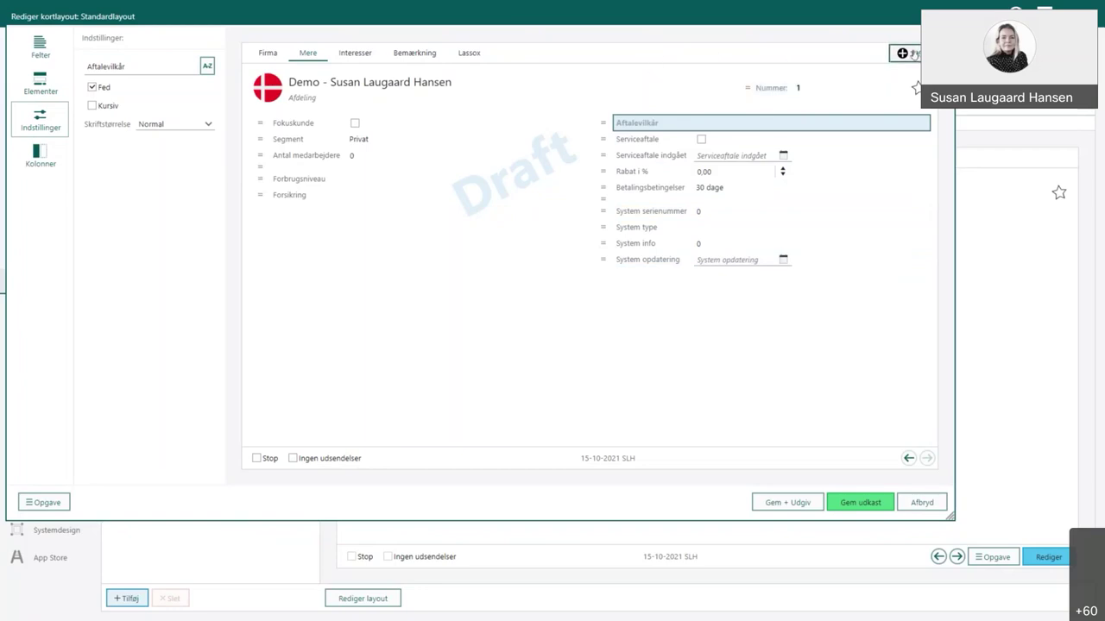
- Add a new tab after Lassox on the company card and look for its title setting
{"action": "left_click", "coordinate": [914, 55]}
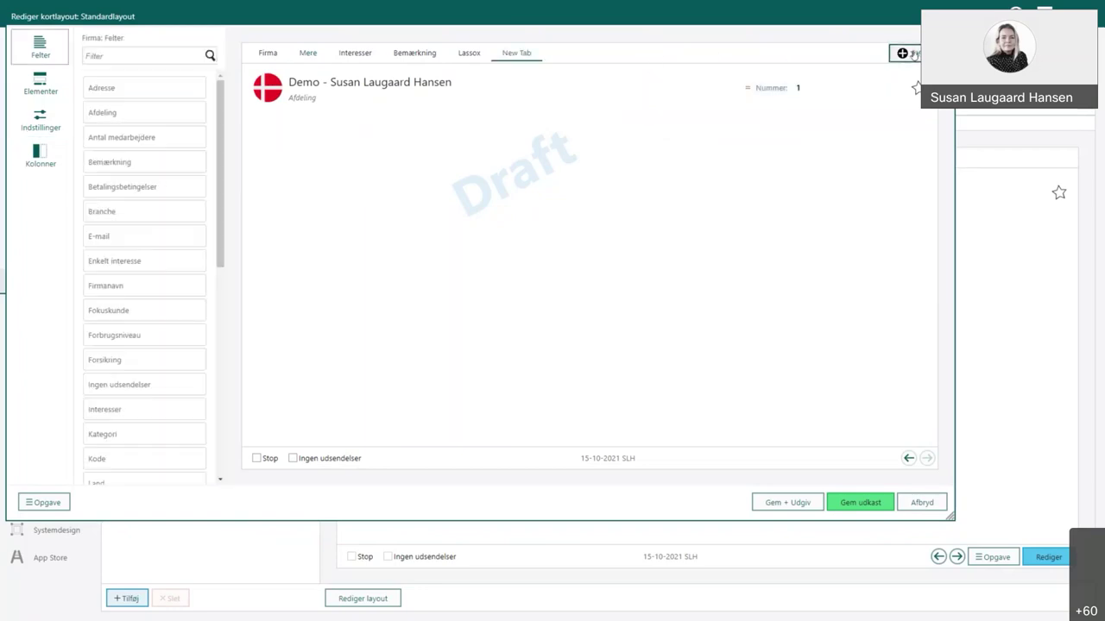
{"action": "left_click", "coordinate": [513, 53]}
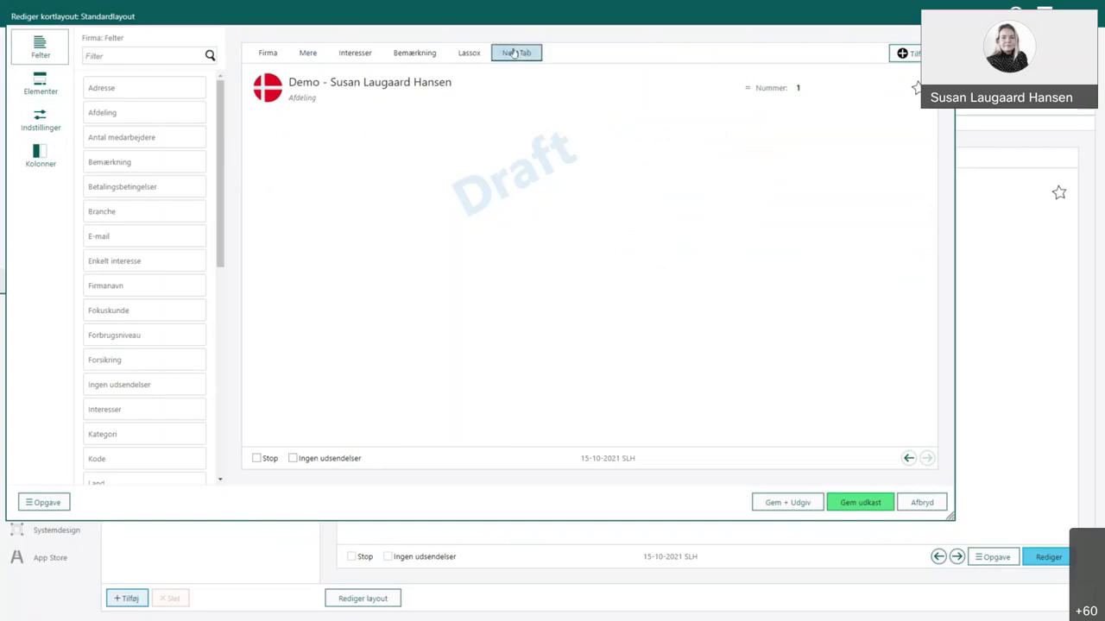
{"action": "right_click", "coordinate": [514, 53]}
{"action": "key", "text": "Escape"}
{"action": "left_click", "coordinate": [32, 125]}
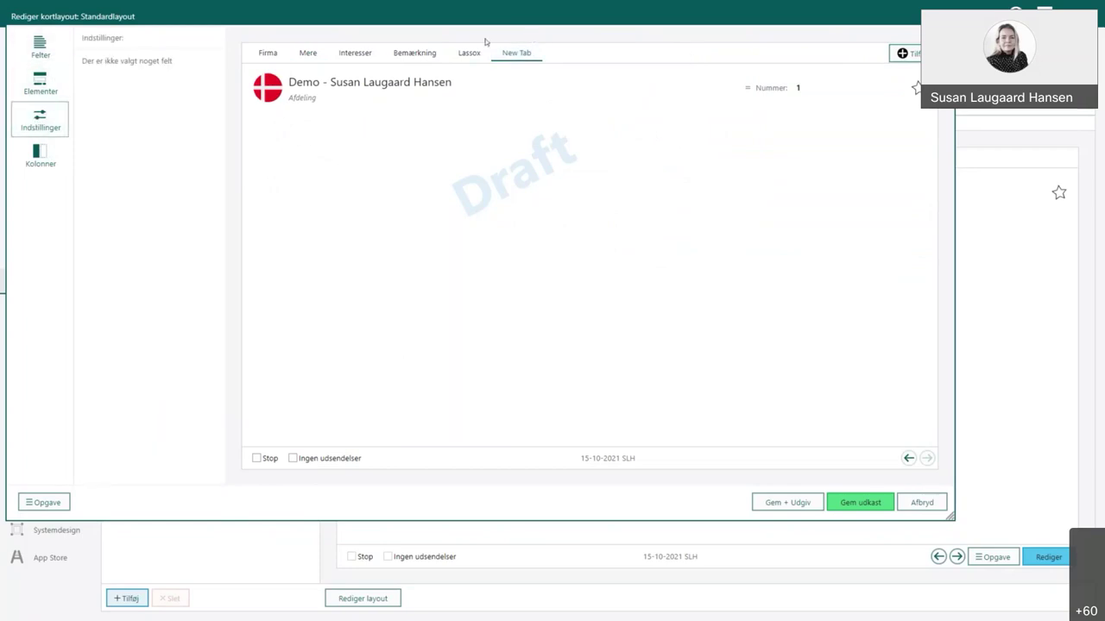
{"action": "left_click", "coordinate": [510, 54]}
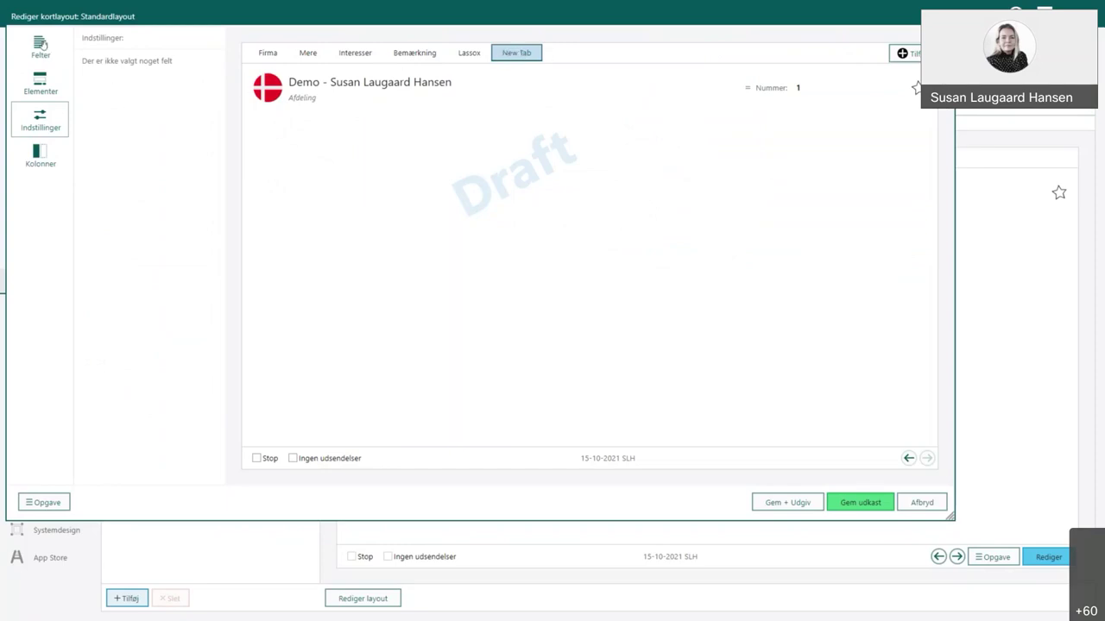
- Add another tab to the company card with the title Systeminfo and a two-column layout
{"action": "left_click", "coordinate": [903, 54]}
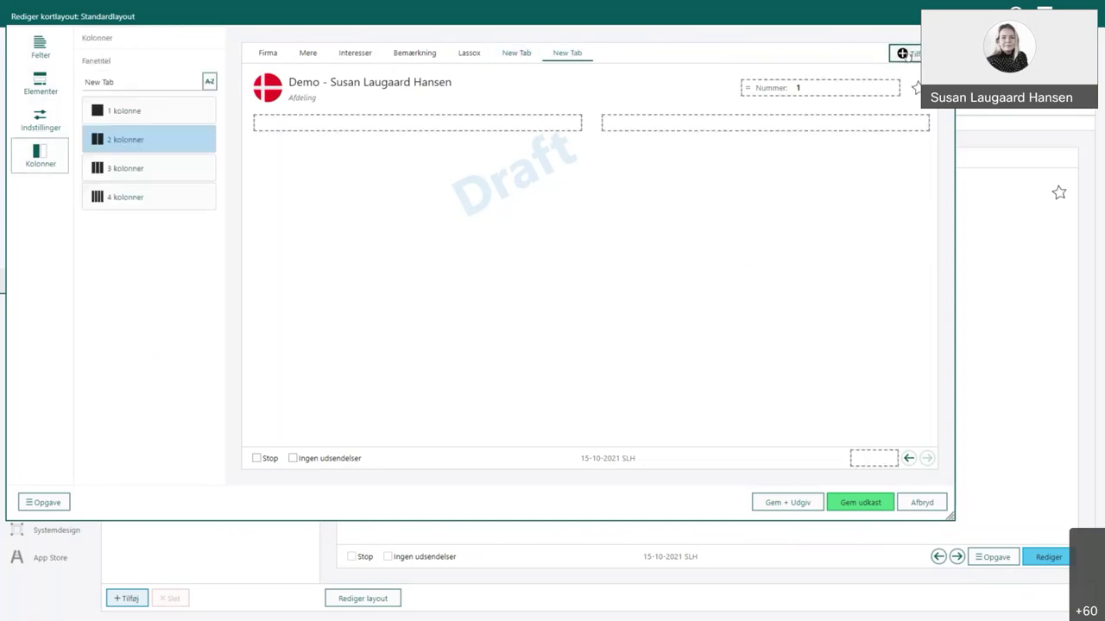
{"action": "left_click", "coordinate": [132, 83]}
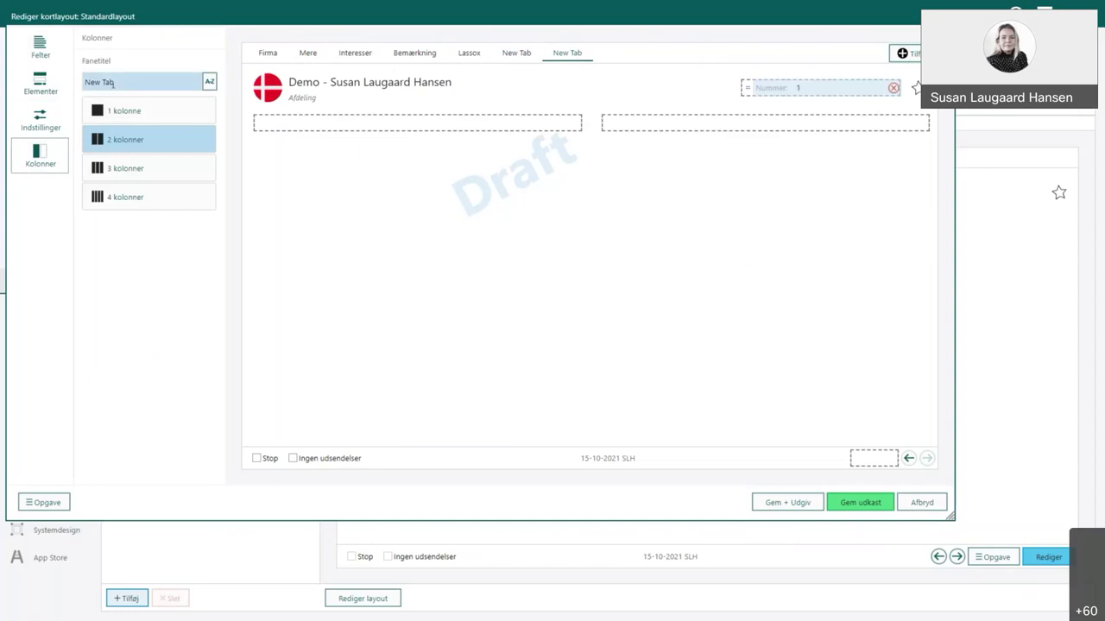
{"action": "left_click_drag", "start_coordinate": [132, 83], "coordinate": [86, 83]}
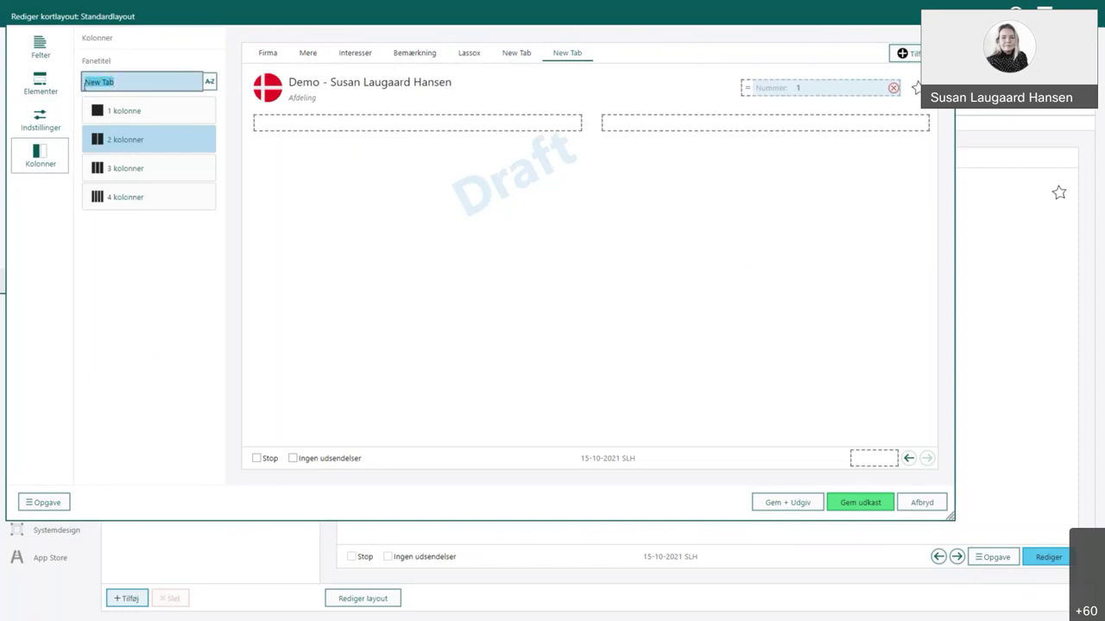
{"action": "type", "text": "Systeminfo"}
{"action": "left_click", "coordinate": [111, 138]}
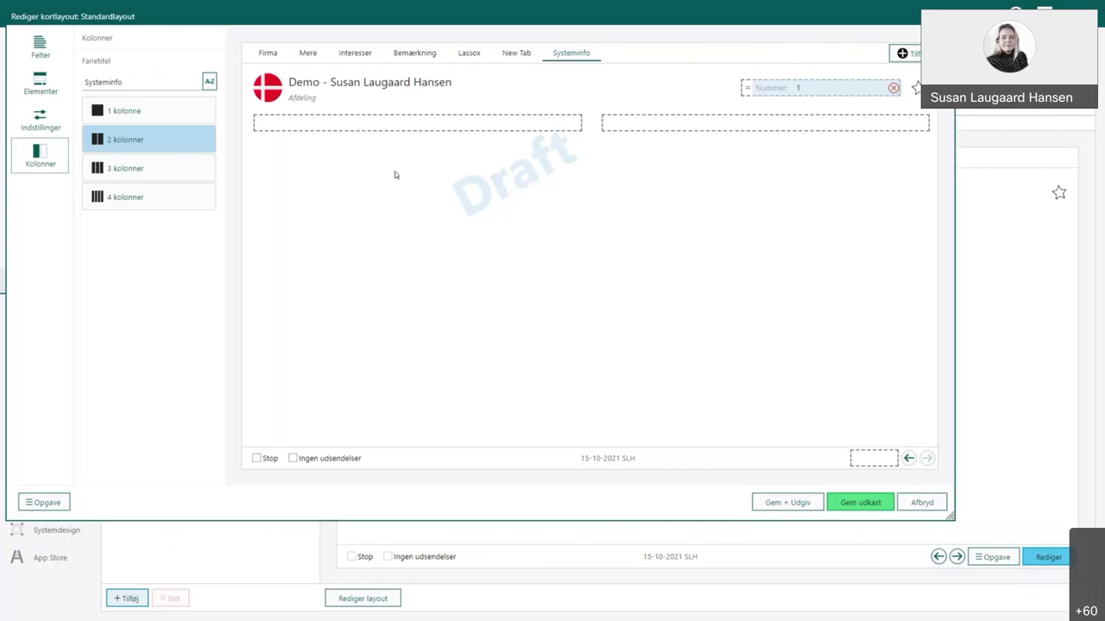
- Move the System serienummer, System type, System info and System opdatering fields from Mere into the first column of Systeminfo
{"action": "left_click", "coordinate": [306, 52]}
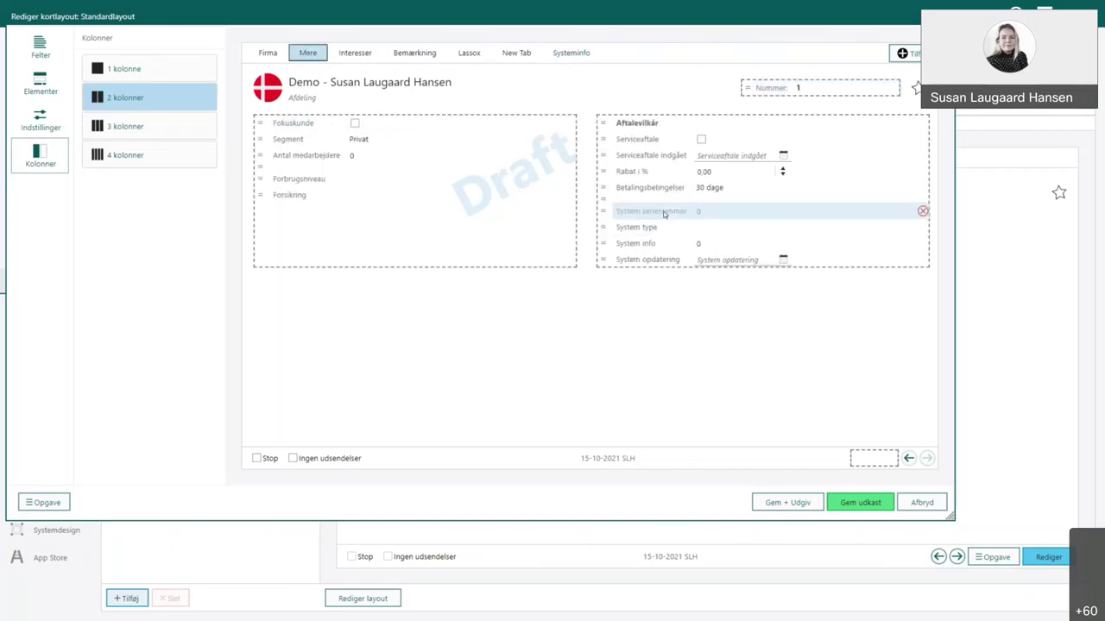
{"action": "left_click_drag", "start_coordinate": [665, 213], "coordinate": [446, 120]}
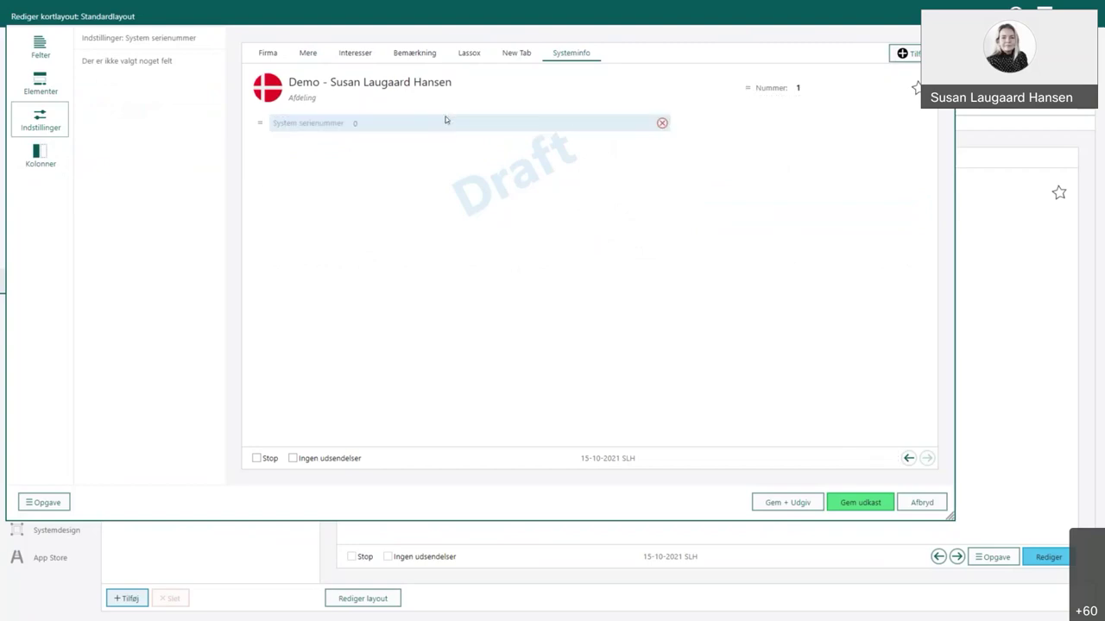
{"action": "left_click", "coordinate": [308, 53]}
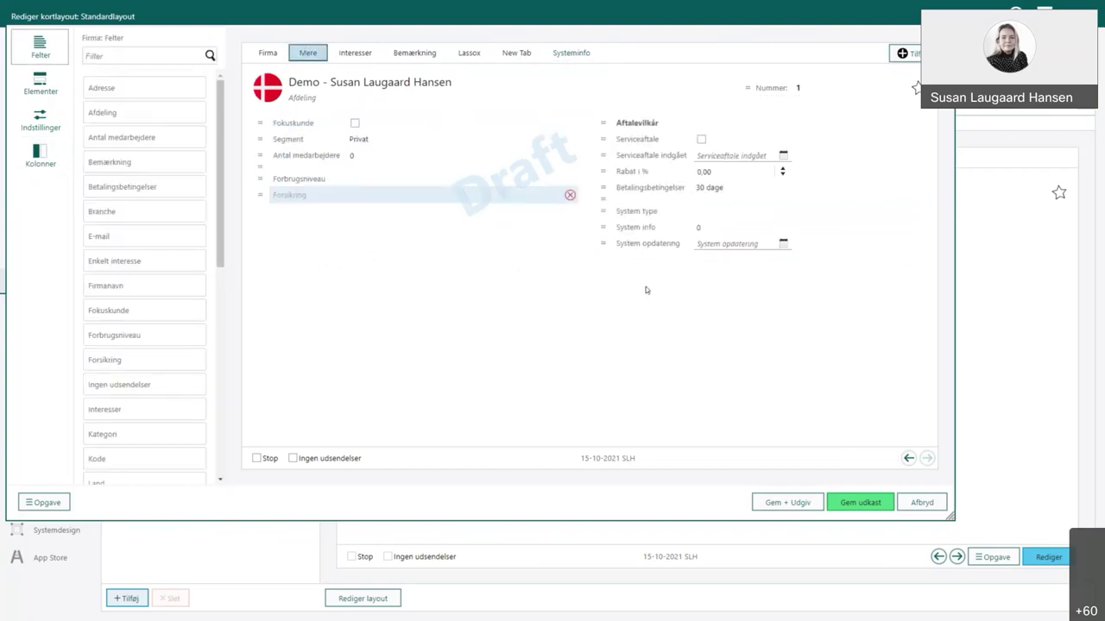
{"action": "left_click_drag", "start_coordinate": [640, 211], "coordinate": [272, 134]}
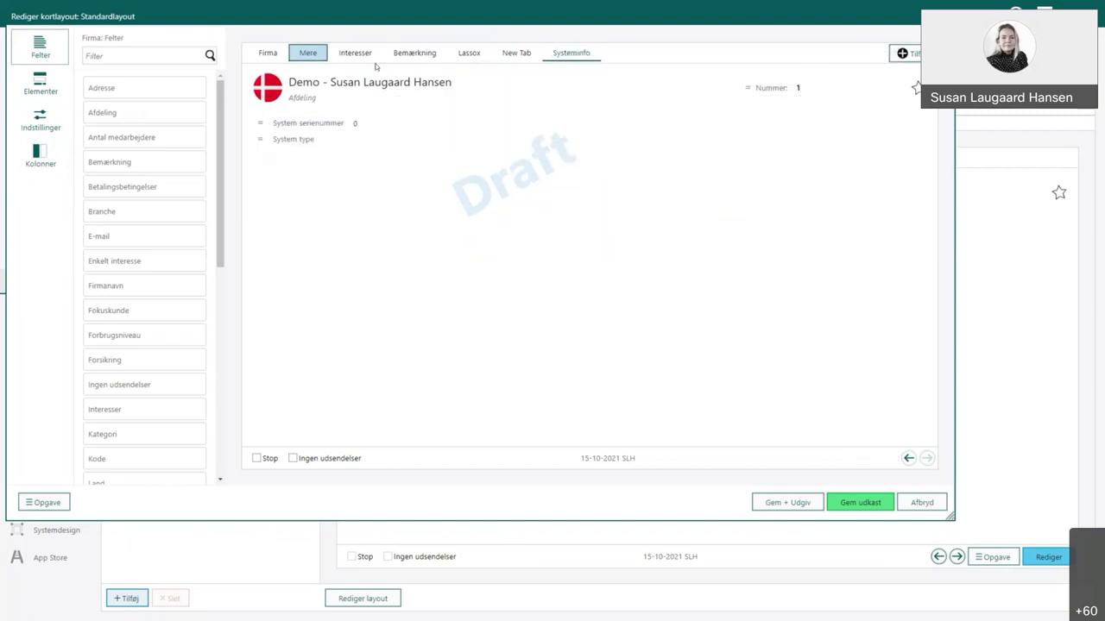
{"action": "left_click", "coordinate": [311, 53]}
{"action": "left_click_drag", "start_coordinate": [603, 214], "coordinate": [304, 148]}
{"action": "left_click", "coordinate": [302, 55]}
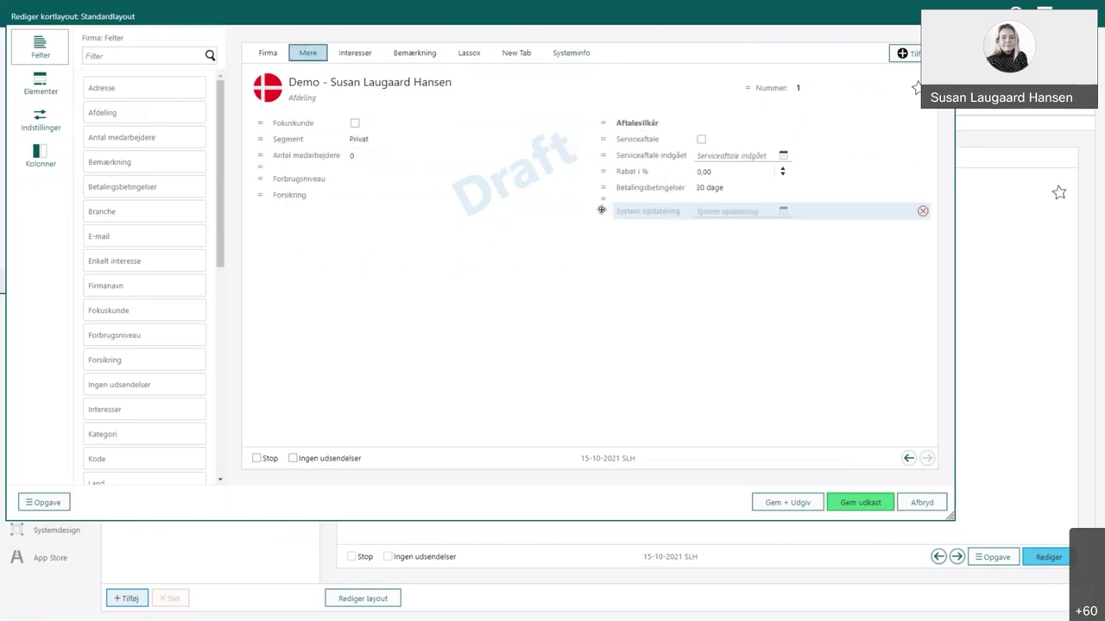
{"action": "left_click_drag", "start_coordinate": [602, 211], "coordinate": [318, 172]}
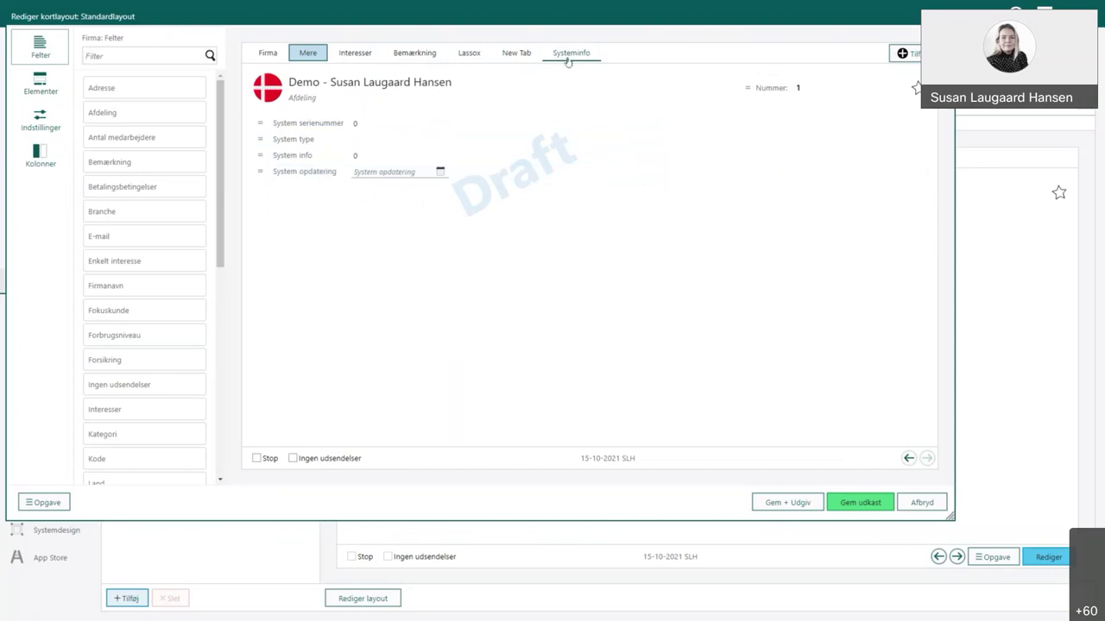
- Remove the empty New Tab from the company card layout
{"action": "left_click", "coordinate": [517, 53]}
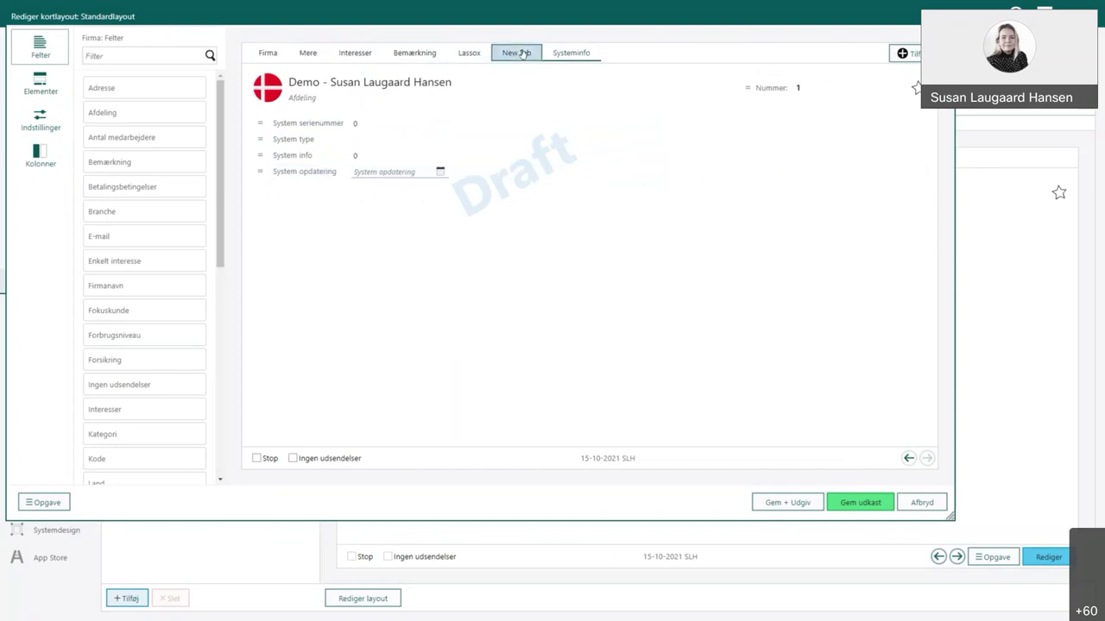
{"action": "left_click", "coordinate": [43, 502]}
{"action": "left_click", "coordinate": [57, 539]}
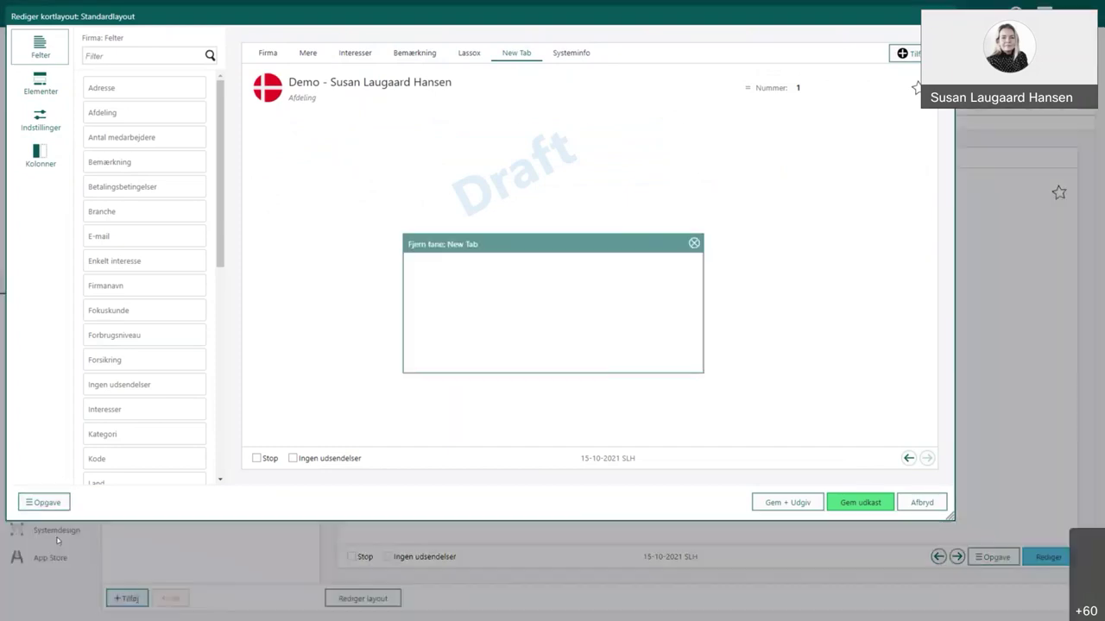
{"action": "left_click", "coordinate": [617, 363]}
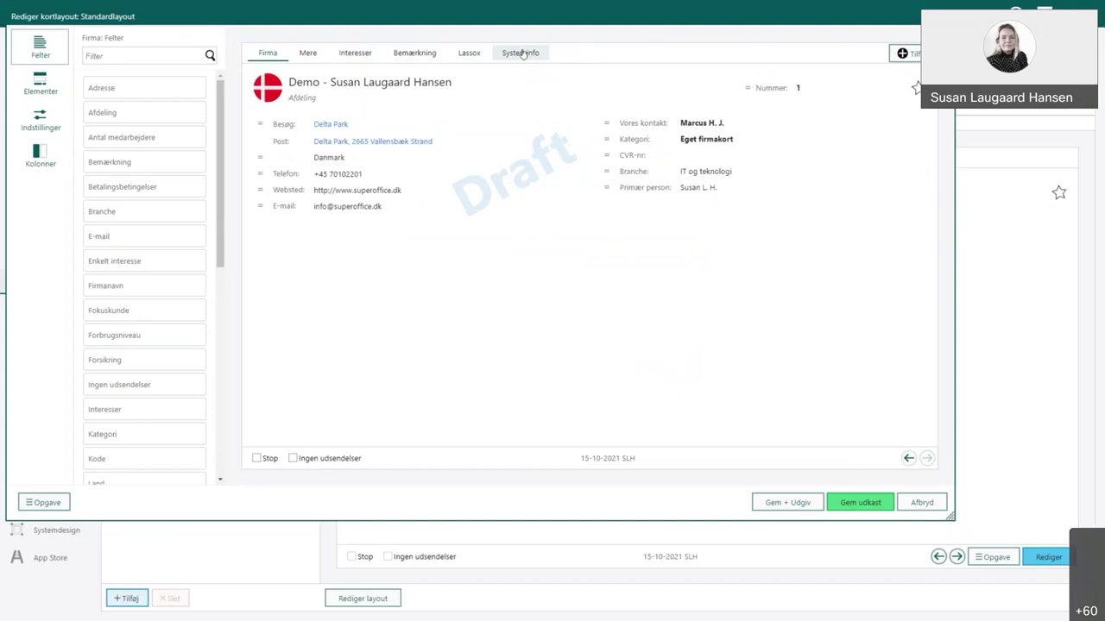
- Place the Systeminfo tab directly after Mere and save the layout as a draft
{"action": "left_click_drag", "start_coordinate": [522, 53], "coordinate": [357, 53]}
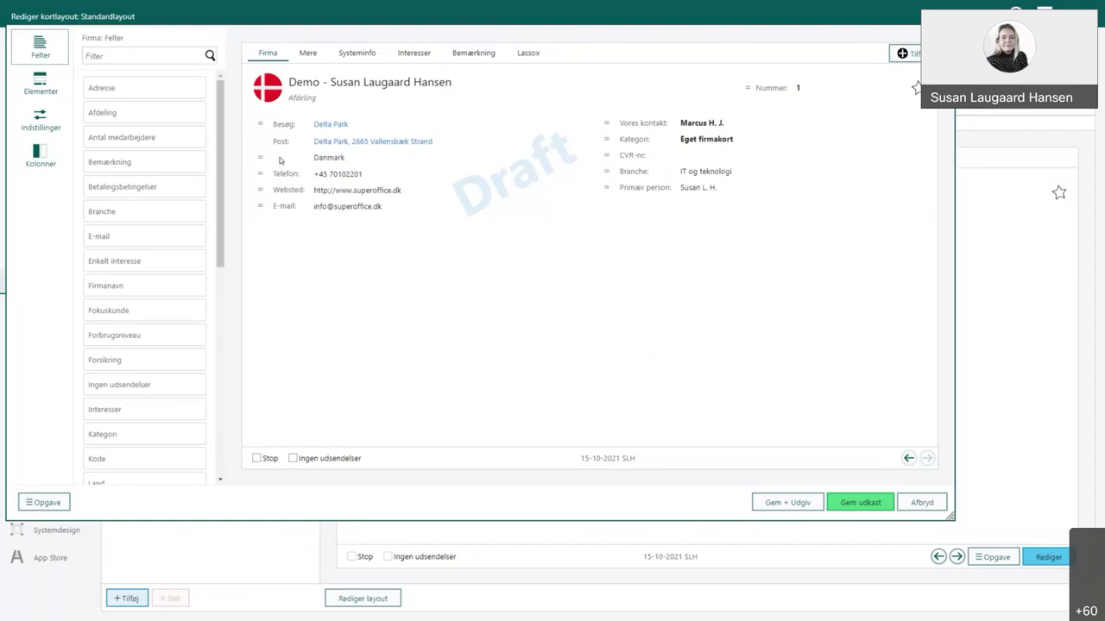
{"action": "left_click", "coordinate": [307, 53]}
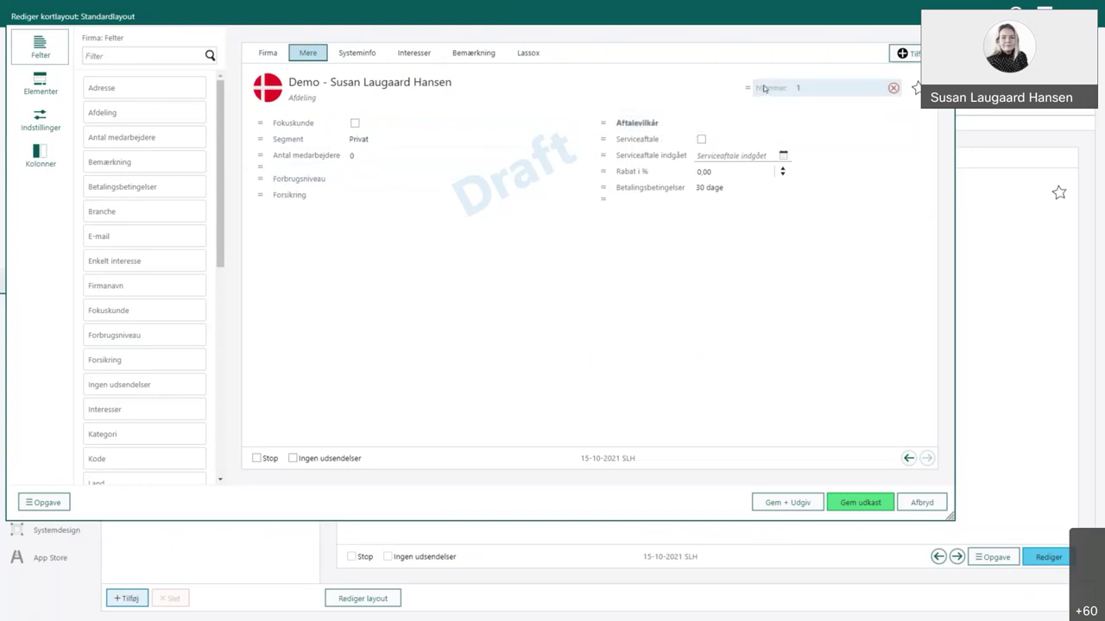
{"action": "left_click", "coordinate": [357, 53]}
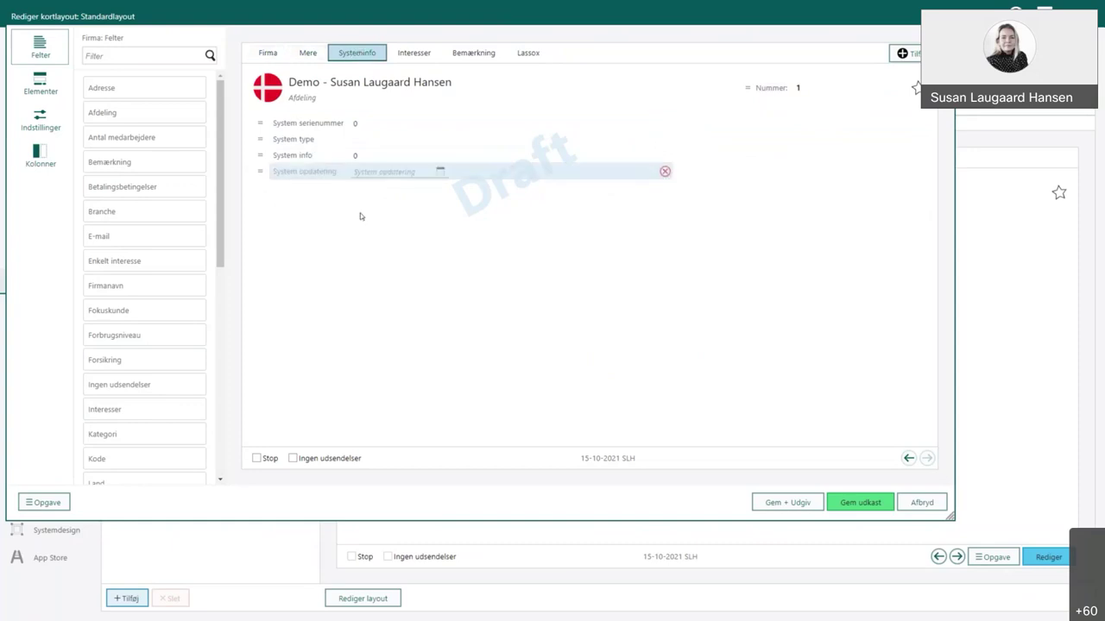
{"action": "left_click", "coordinate": [851, 504]}
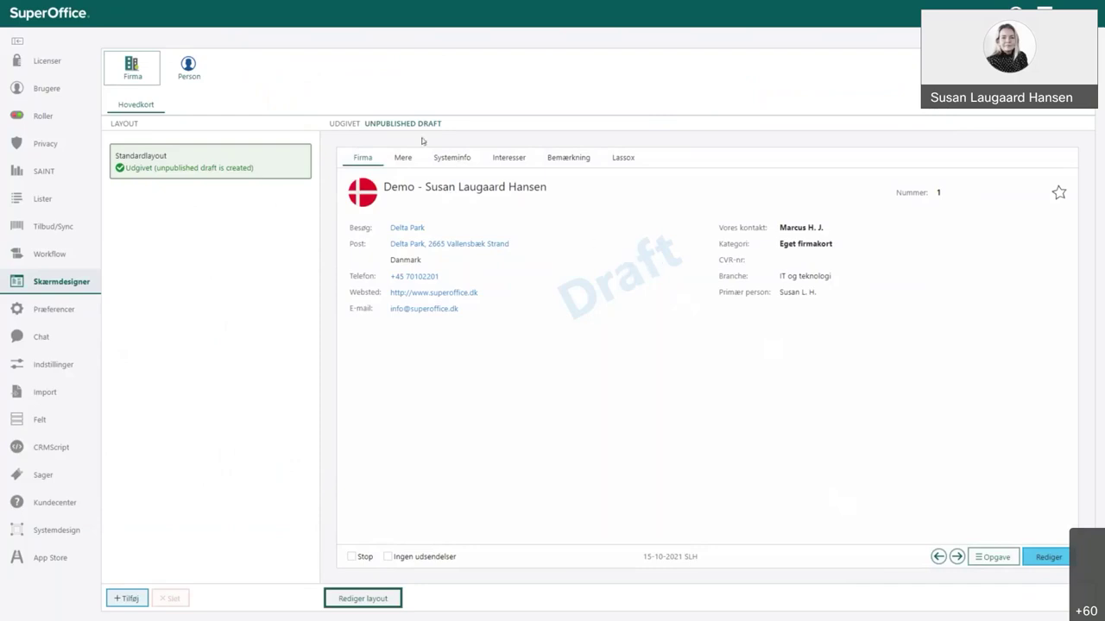
- Compare the published company card layout with its unpublished draft
{"action": "left_click", "coordinate": [343, 124]}
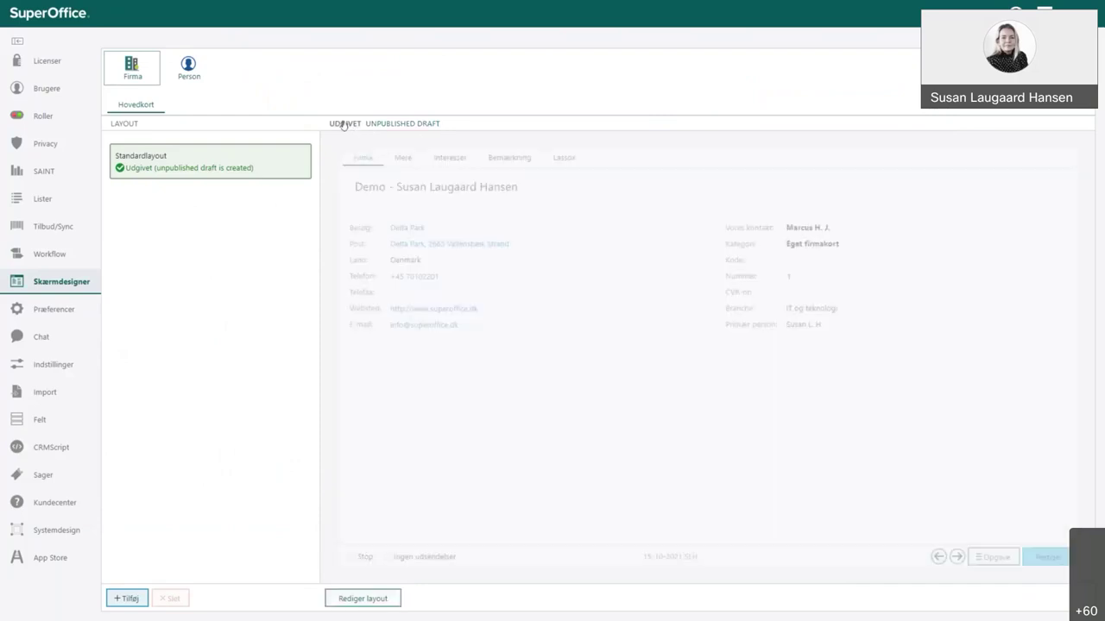
{"action": "left_click", "coordinate": [393, 124]}
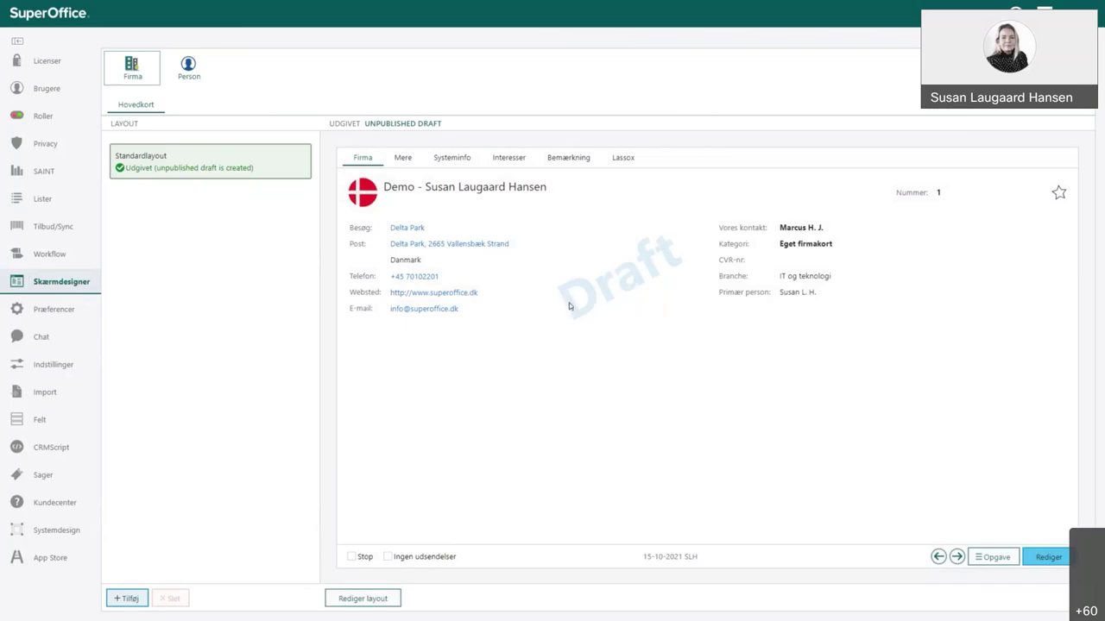
{"action": "left_click", "coordinate": [345, 124]}
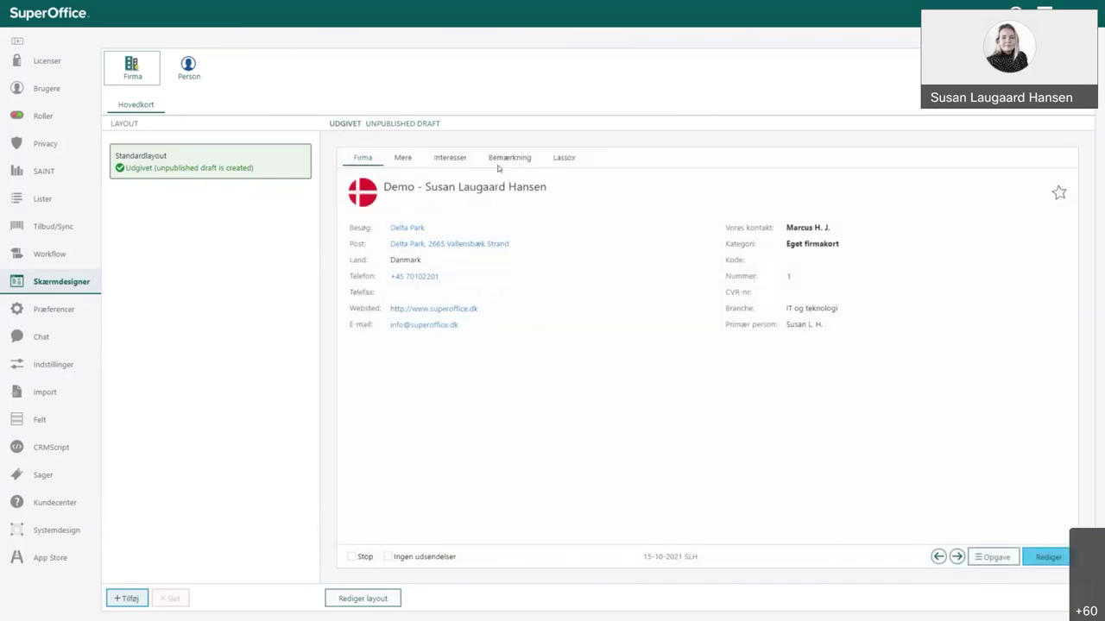
{"action": "left_click", "coordinate": [403, 124]}
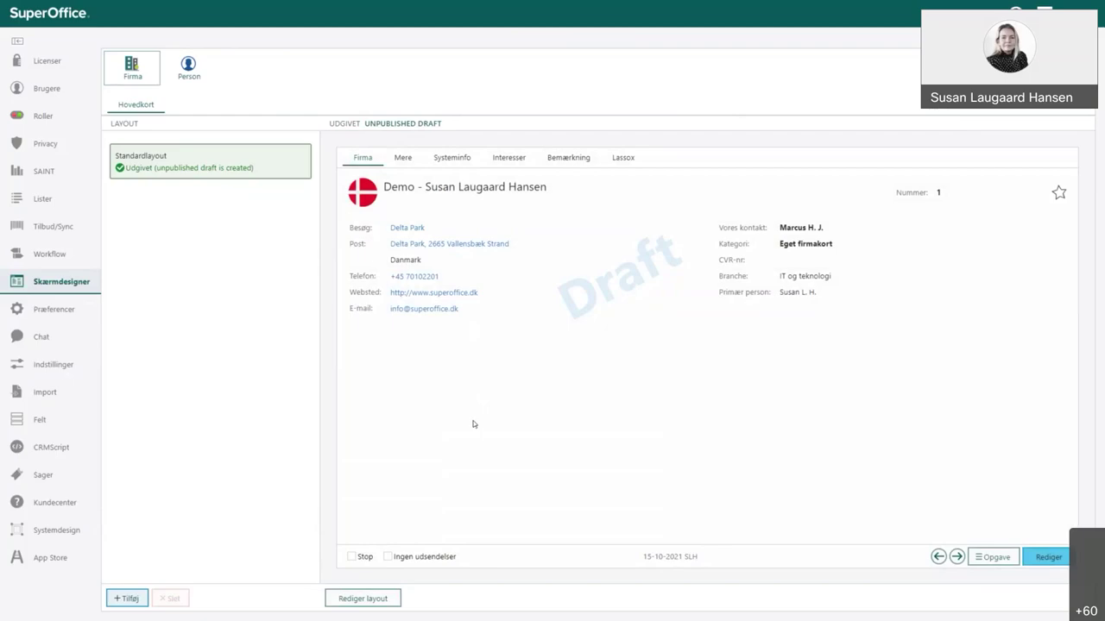
- Reopen the layout for editing and add a Knap element named LinkedIn to the card's footer, before the navigation arrows
{"action": "left_click", "coordinate": [373, 599]}
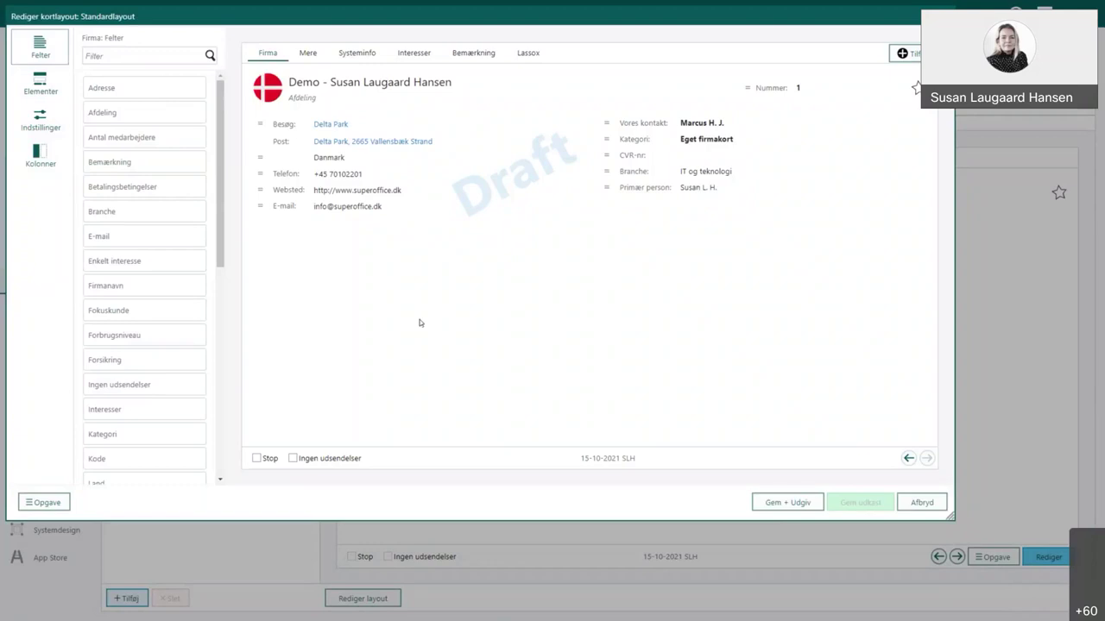
{"action": "left_click", "coordinate": [42, 83]}
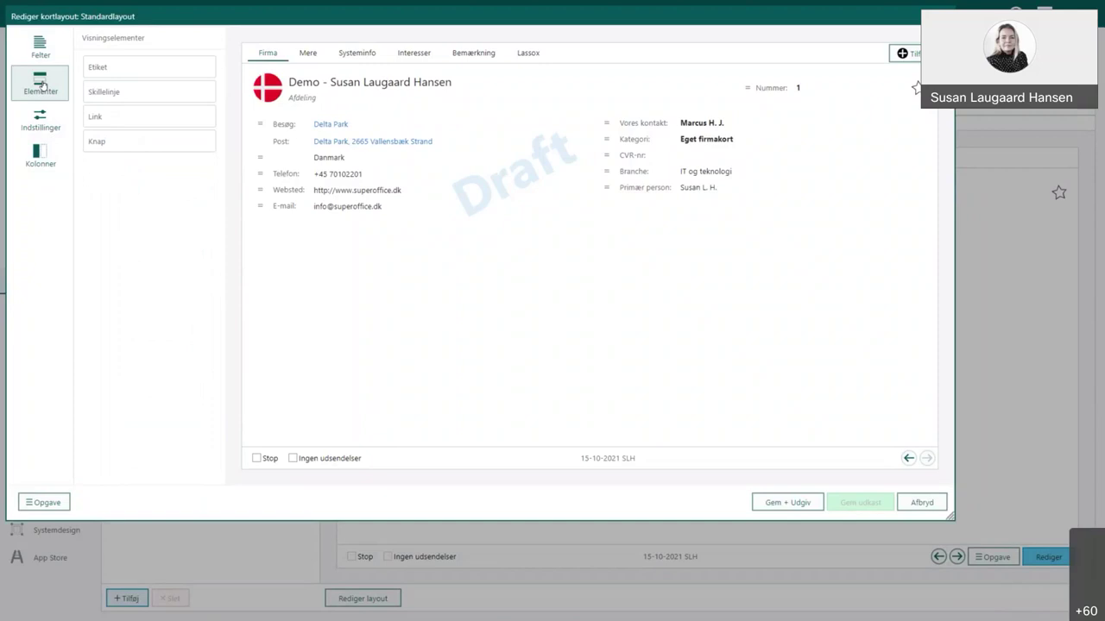
{"action": "left_click_drag", "start_coordinate": [104, 140], "coordinate": [854, 458]}
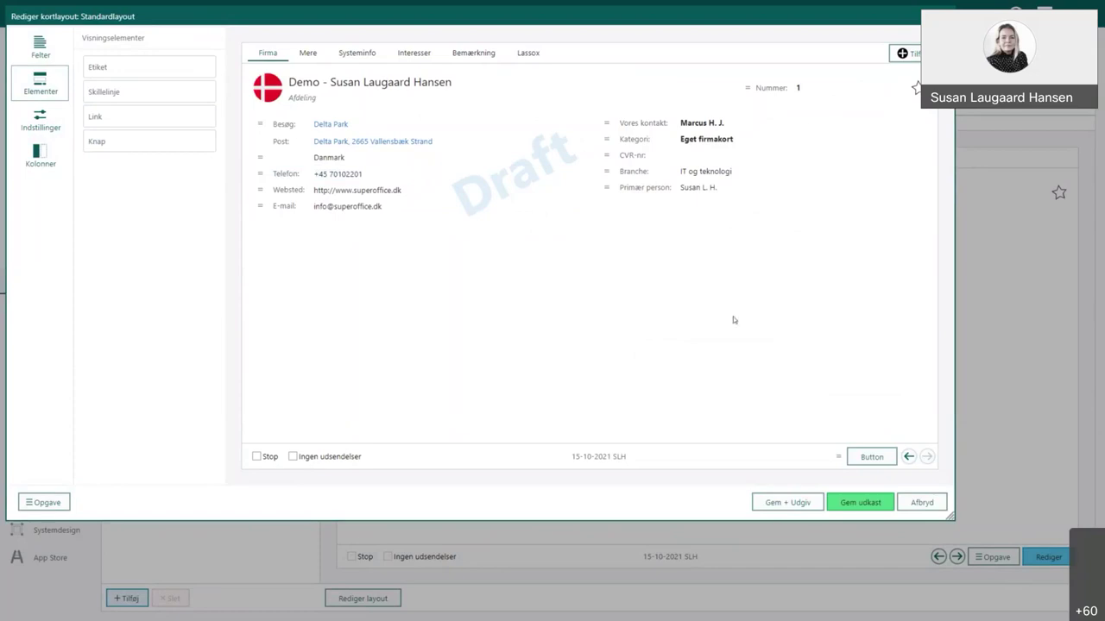
{"action": "left_click", "coordinate": [868, 457]}
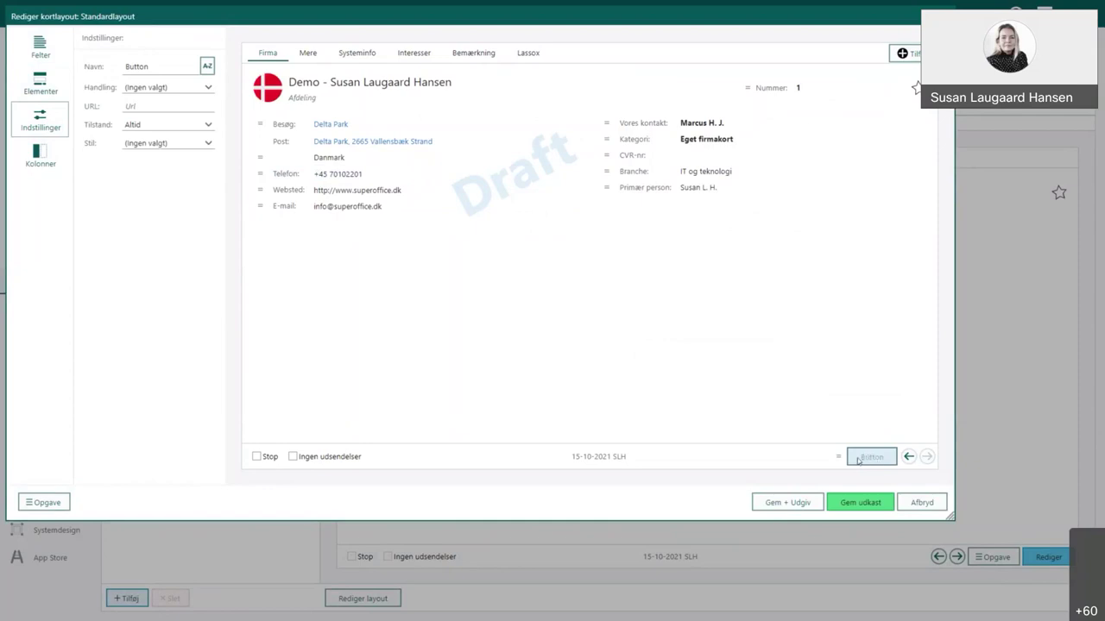
{"action": "double_click", "coordinate": [161, 67]}
{"action": "double_click", "coordinate": [160, 67]}
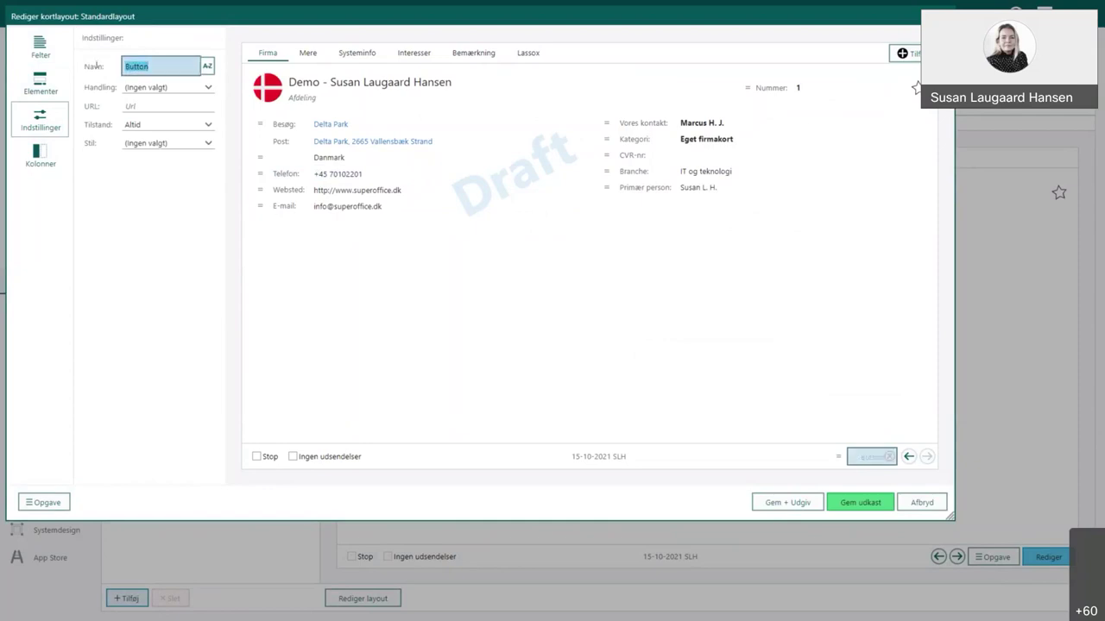
{"action": "type", "text": "LinkedIn"}
- Set the LinkedIn button's action to Åbn websted and paste the LinkedIn web address as its URL
{"action": "left_click", "coordinate": [210, 90]}
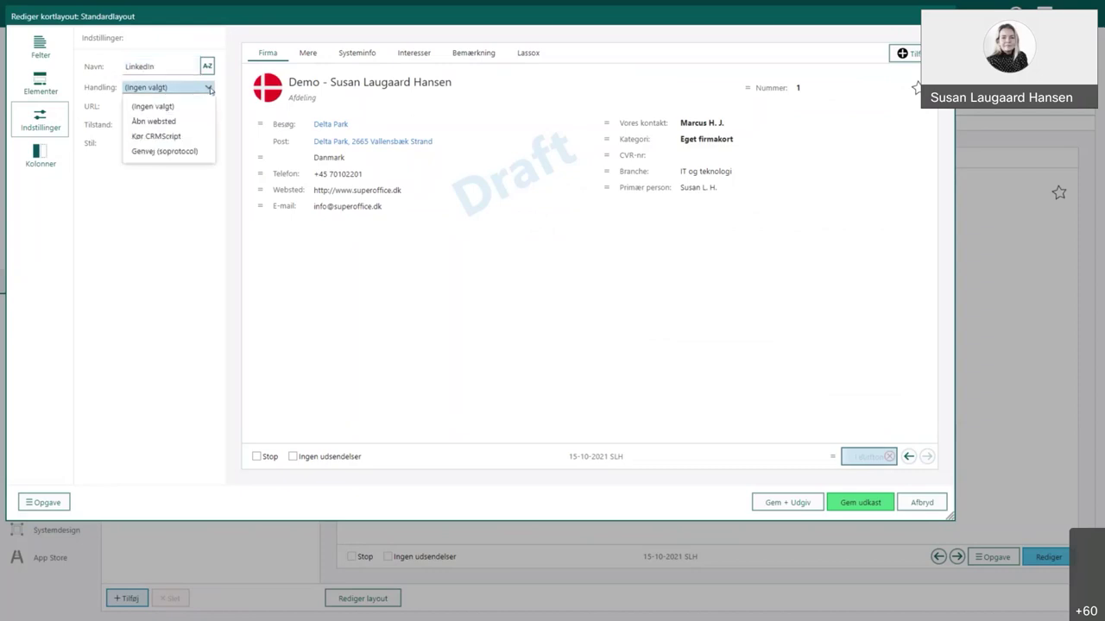
{"action": "left_click", "coordinate": [167, 122]}
{"action": "left_click", "coordinate": [155, 106]}
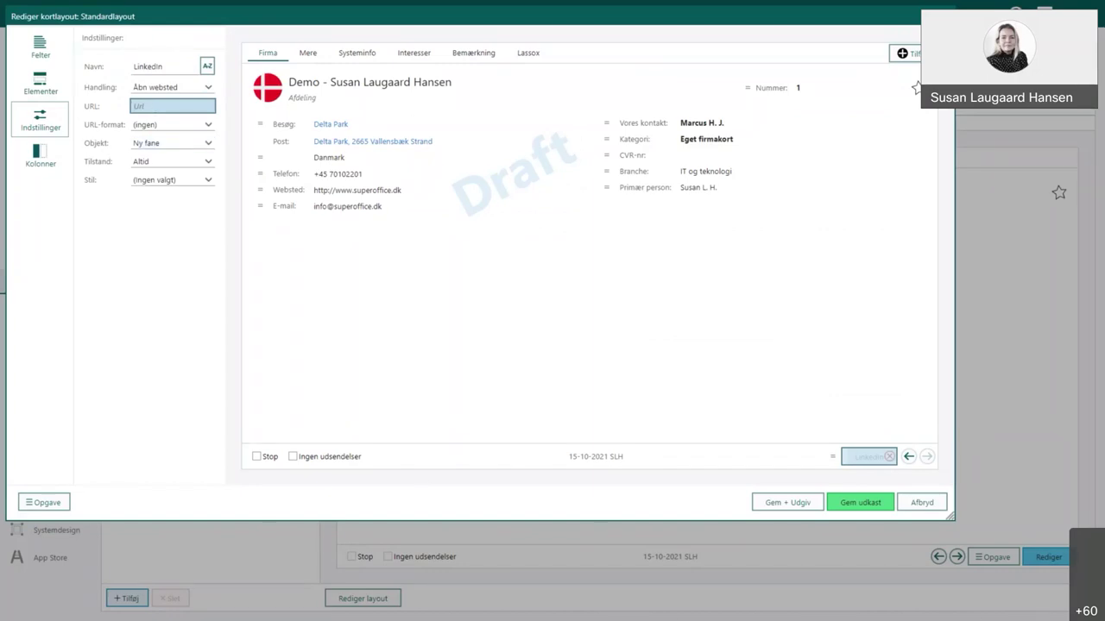
{"action": "key", "text": "Tab"}
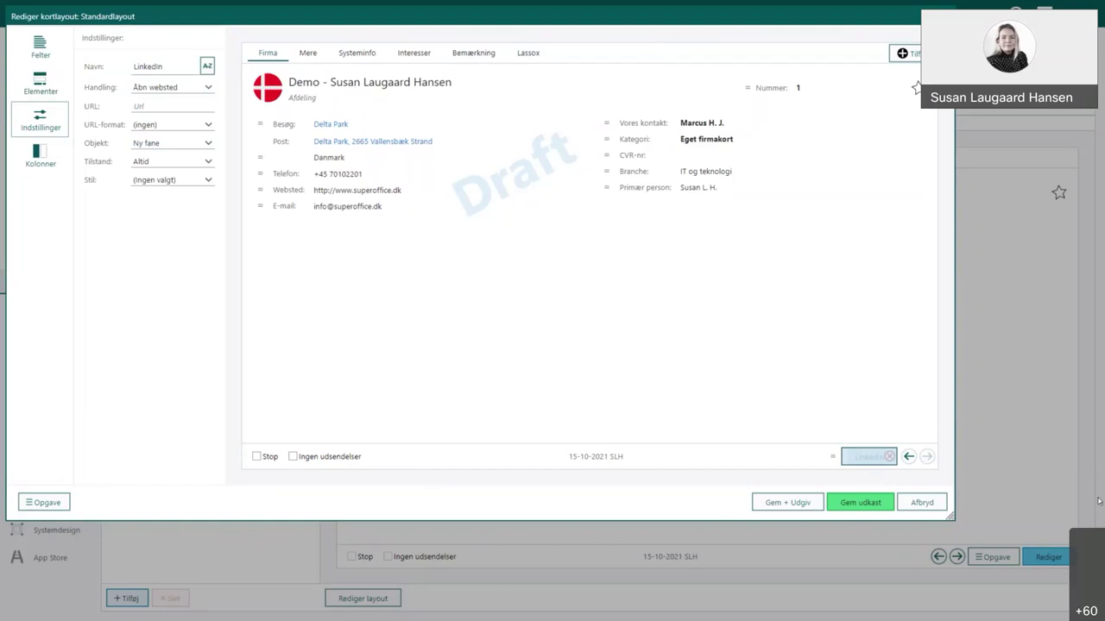
{"action": "left_click", "coordinate": [181, 102]}
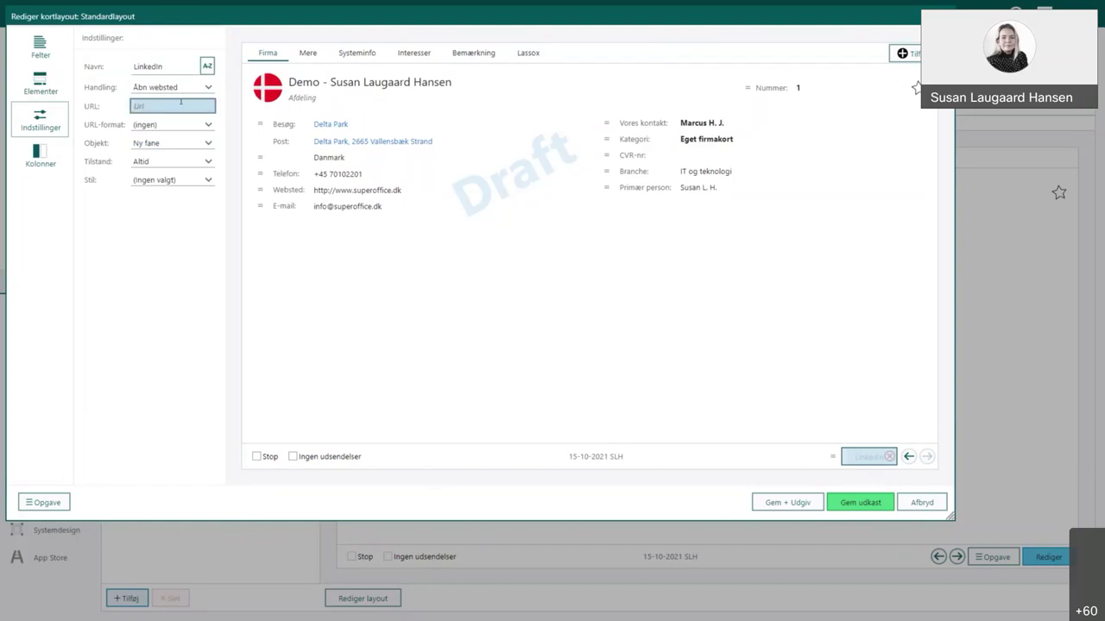
{"action": "key", "text": "ctrl+v"}
- Keep the LinkedIn button's state as Altid, set its style to Handling, and return to the list of display elements
{"action": "left_click", "coordinate": [209, 163]}
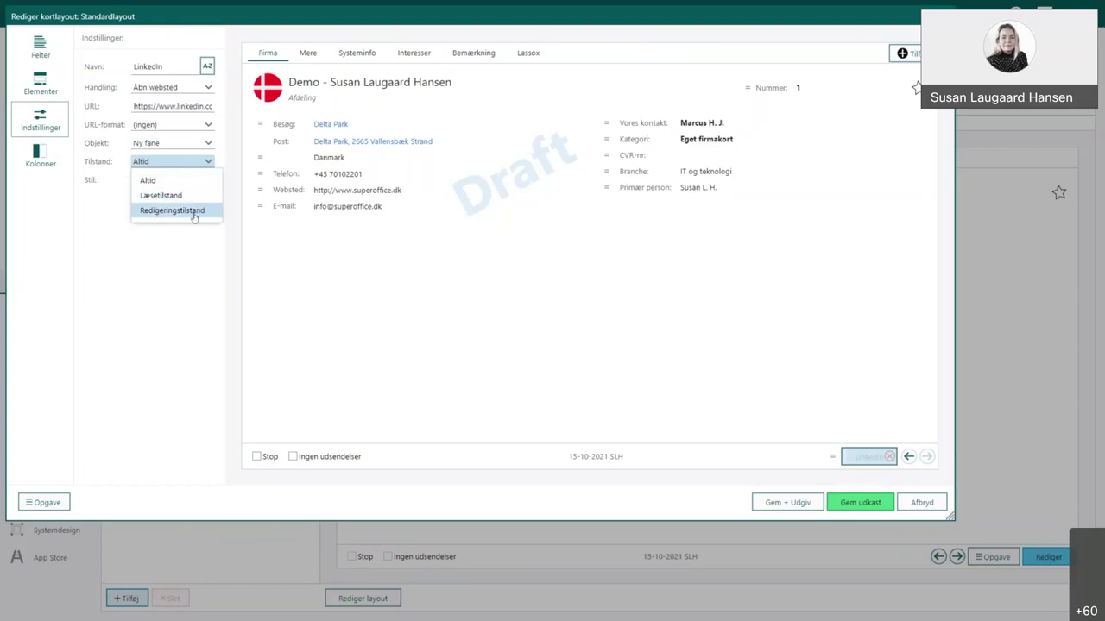
{"action": "left_click", "coordinate": [171, 268]}
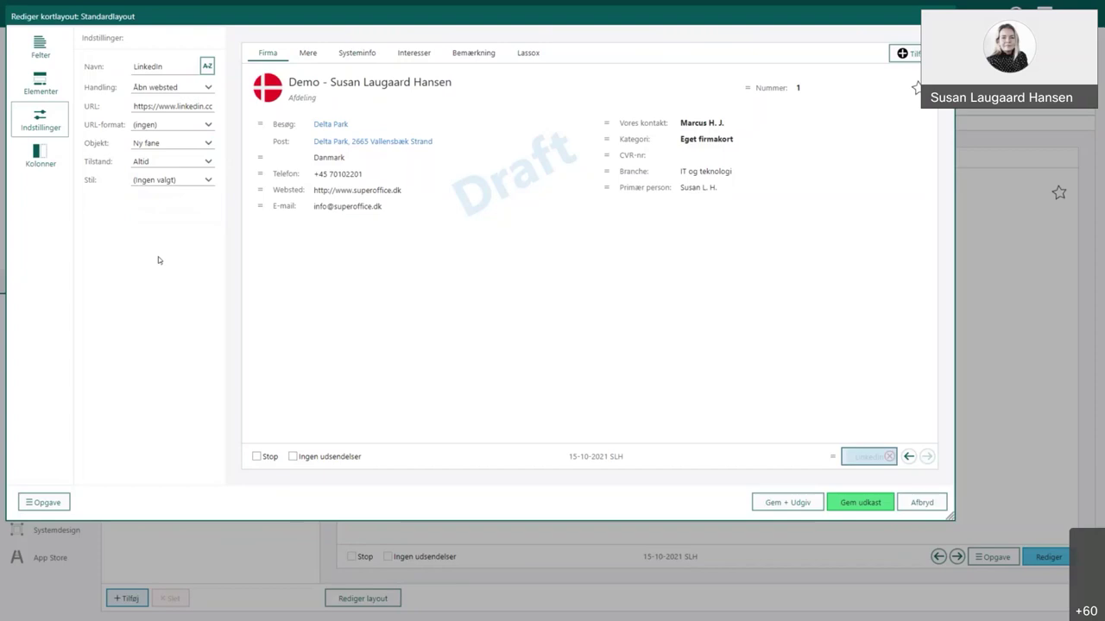
{"action": "left_click", "coordinate": [208, 180]}
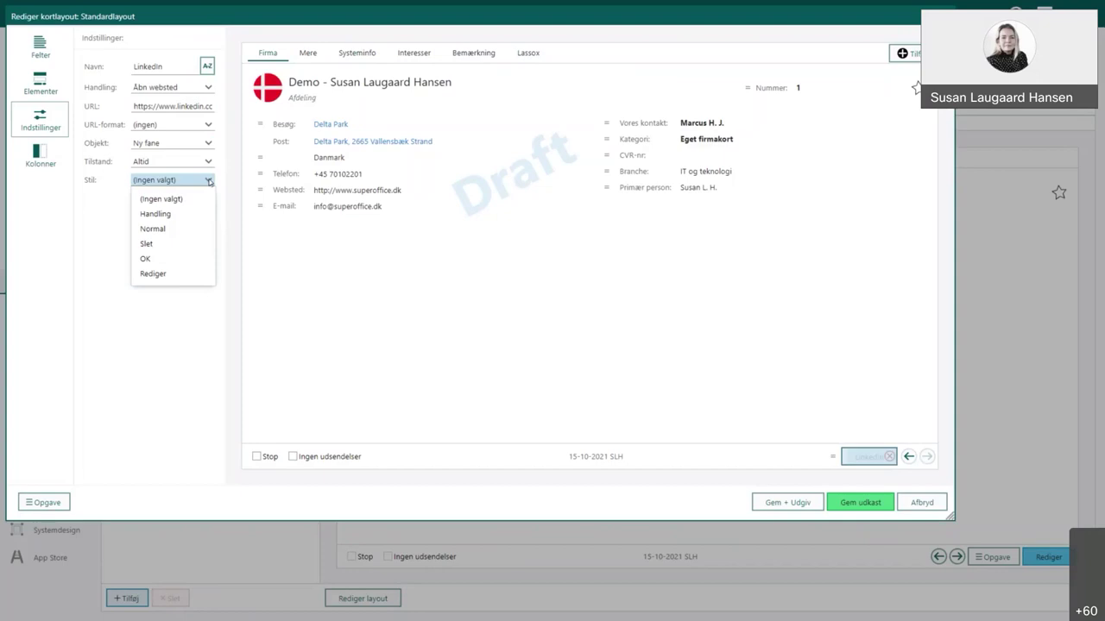
{"action": "left_click", "coordinate": [154, 215]}
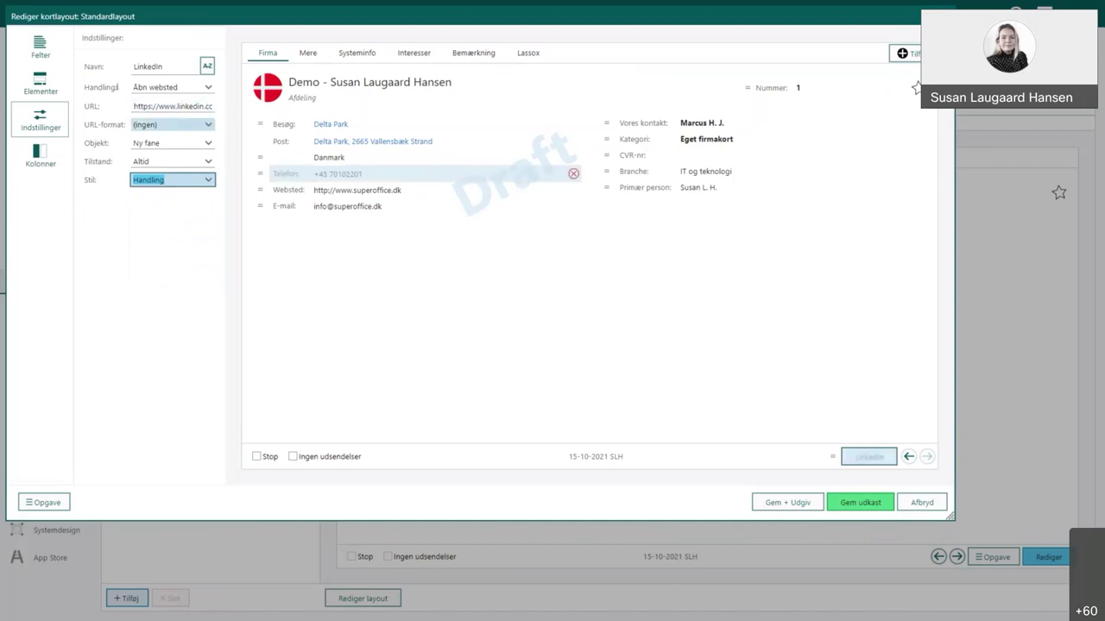
{"action": "left_click", "coordinate": [40, 84]}
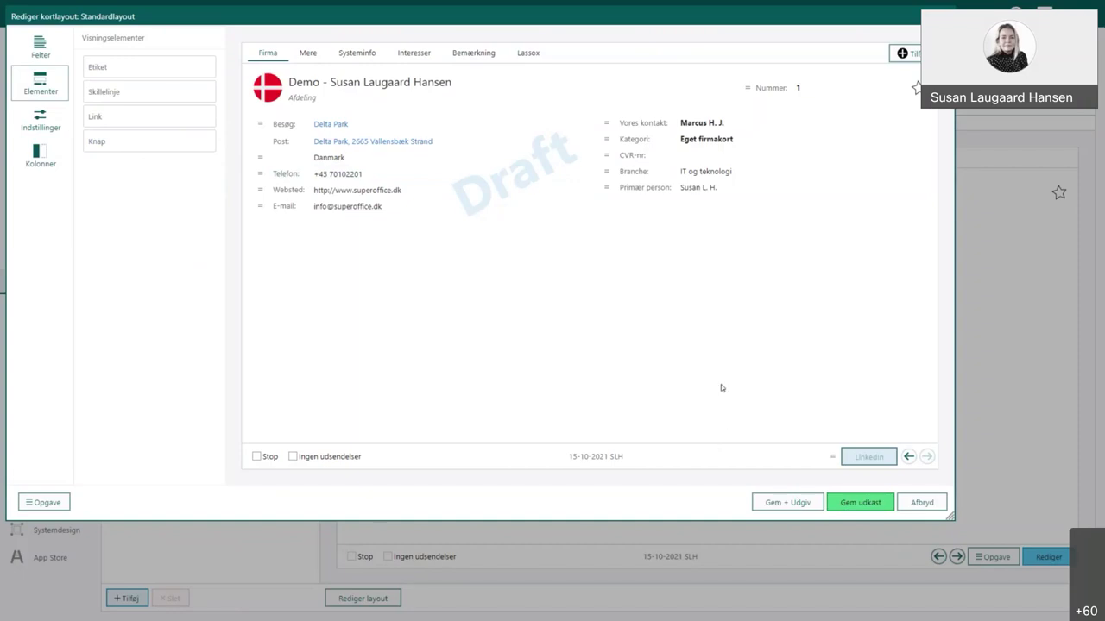
- Save and publish the company card layout, and open the LEGO A/S company card in the CRM
{"action": "left_click", "coordinate": [787, 502]}
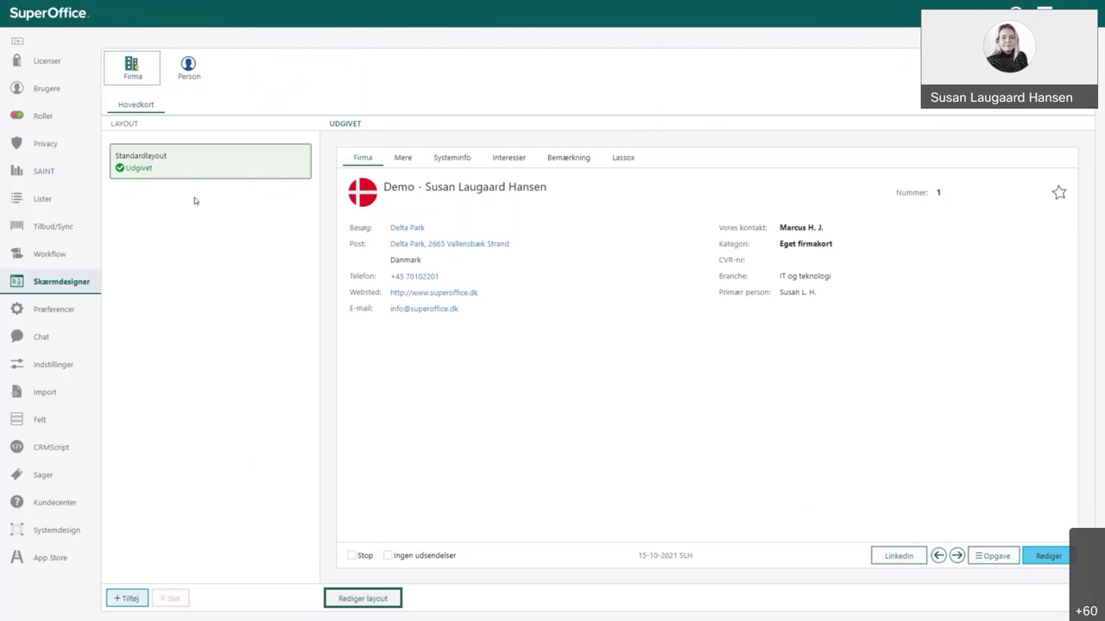
{"action": "left_click", "coordinate": [1044, 7]}
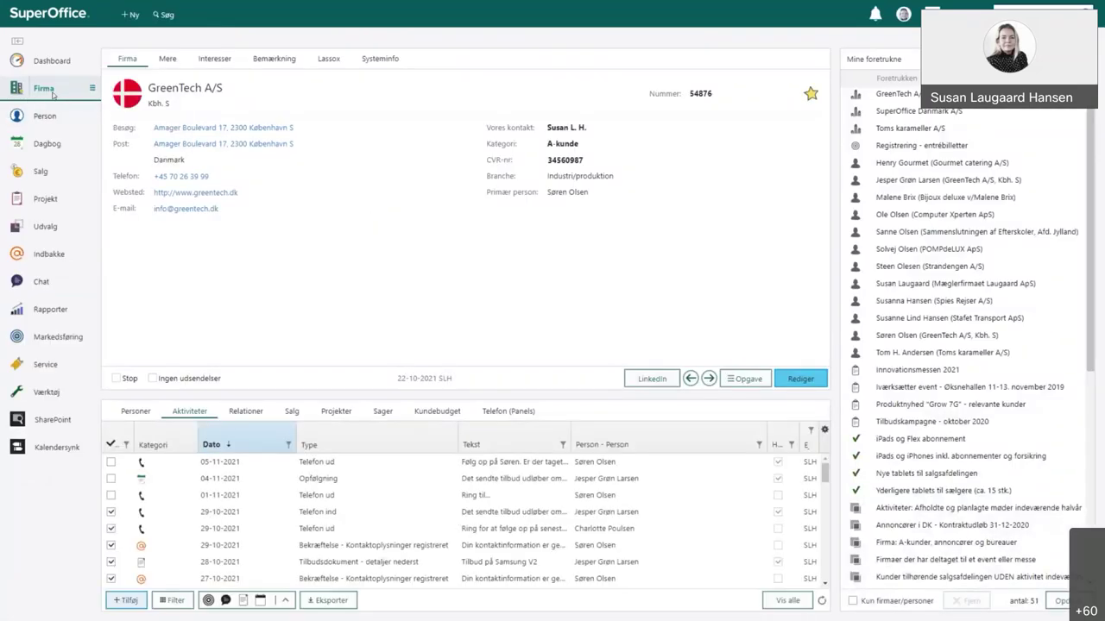
{"action": "mouse_move", "coordinate": [52, 93]}
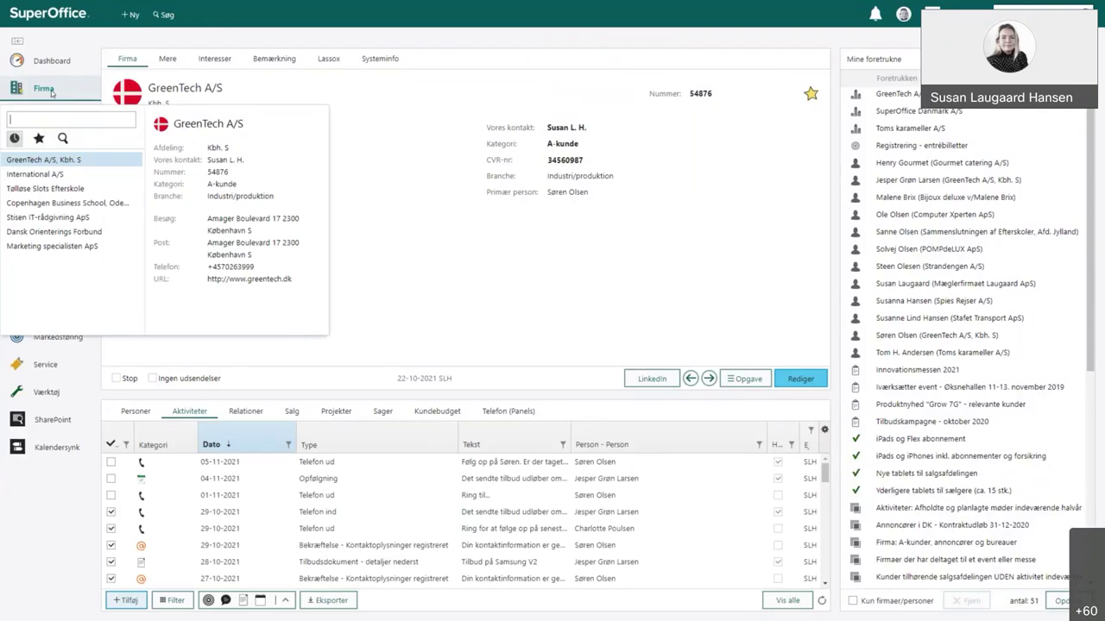
{"action": "type", "text": "lego"}
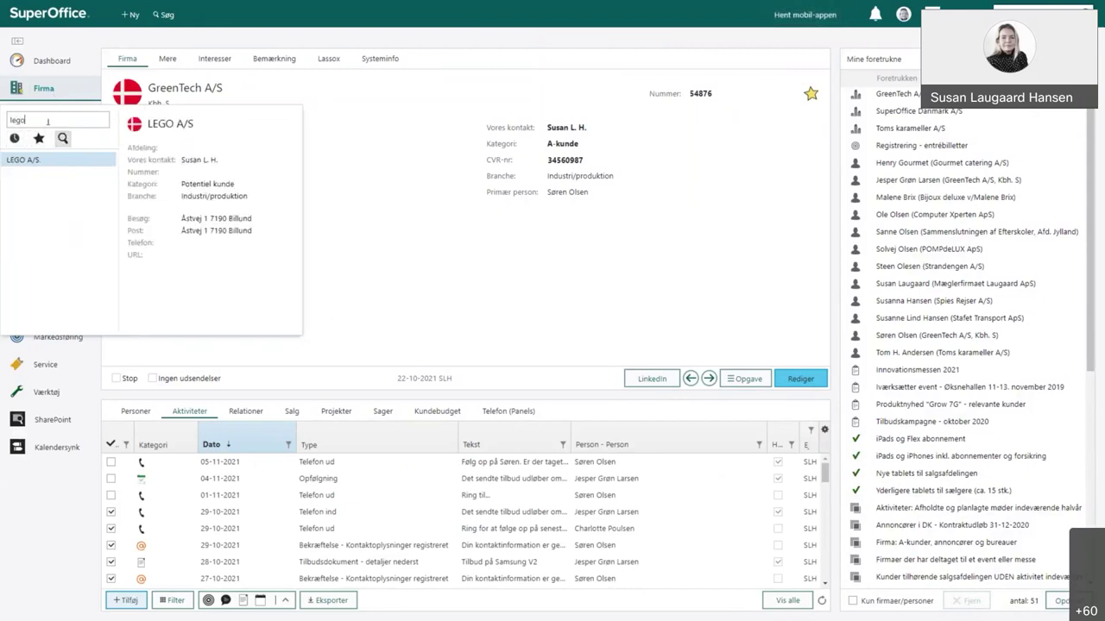
{"action": "left_click", "coordinate": [33, 161]}
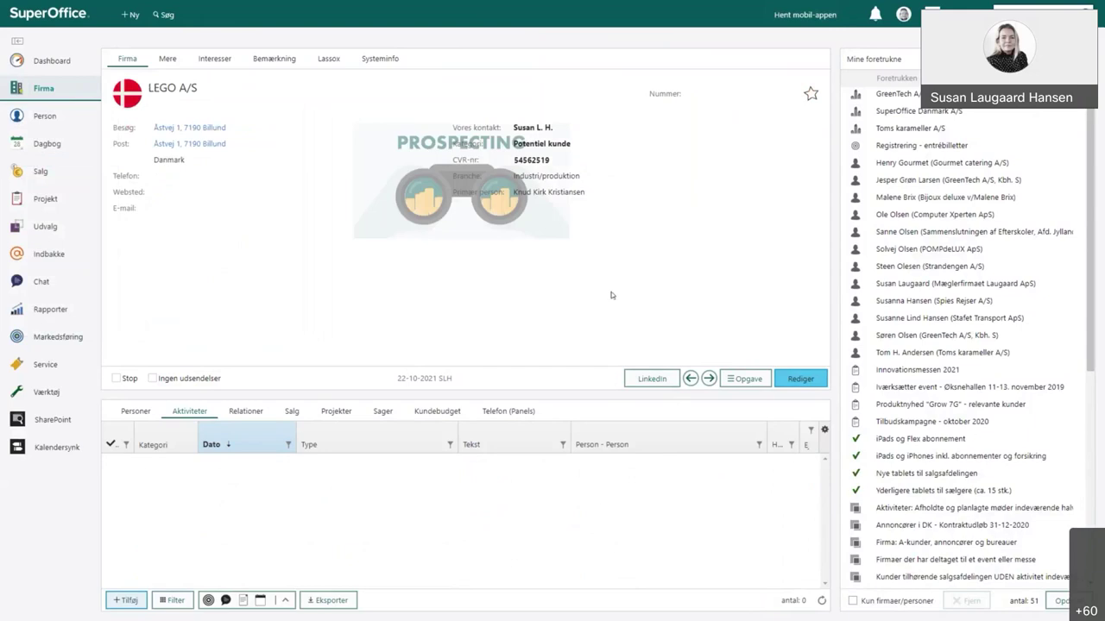
- Test the LinkedIn button on the LEGO A/S card, narrow the LinkedIn results to Virksomheder, and return to SuperOffice
{"action": "left_click", "coordinate": [649, 379]}
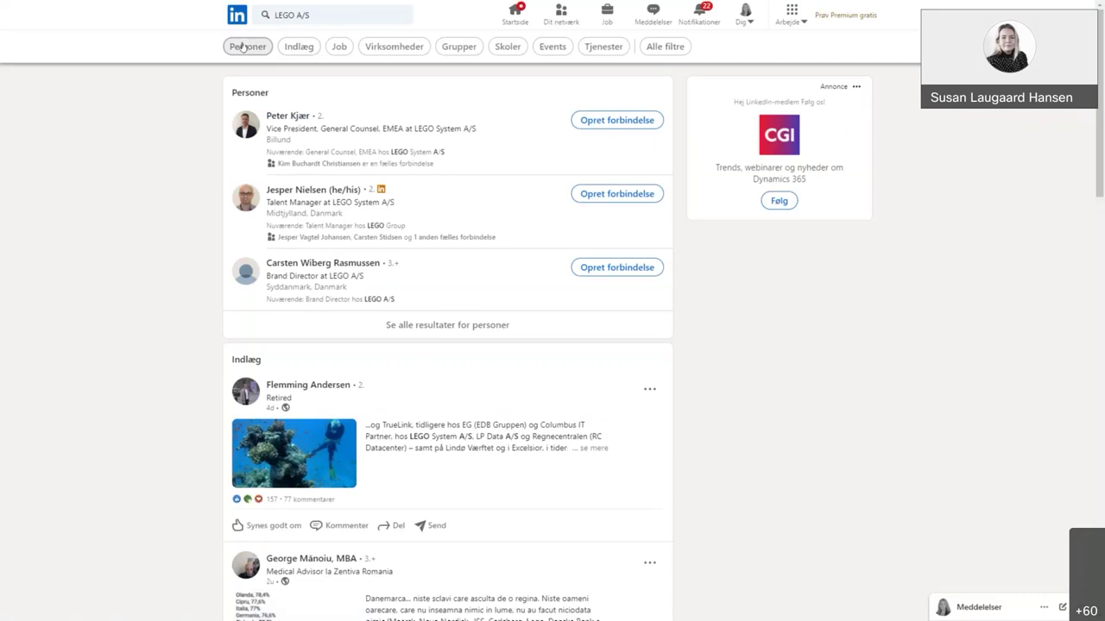
{"action": "left_click", "coordinate": [391, 47]}
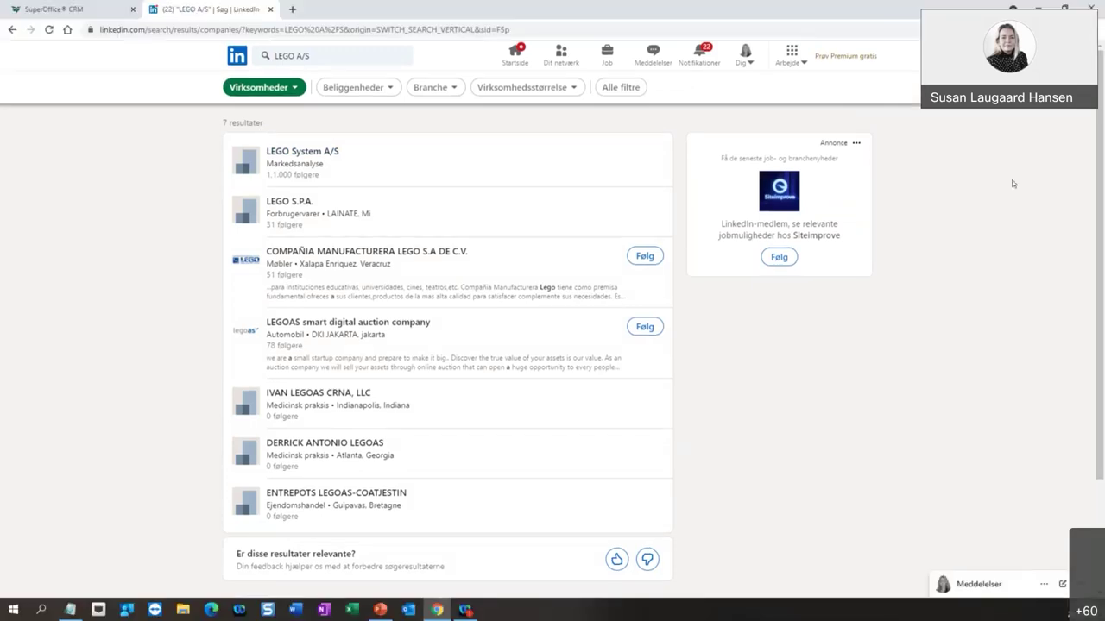
{"action": "left_click", "coordinate": [60, 9]}
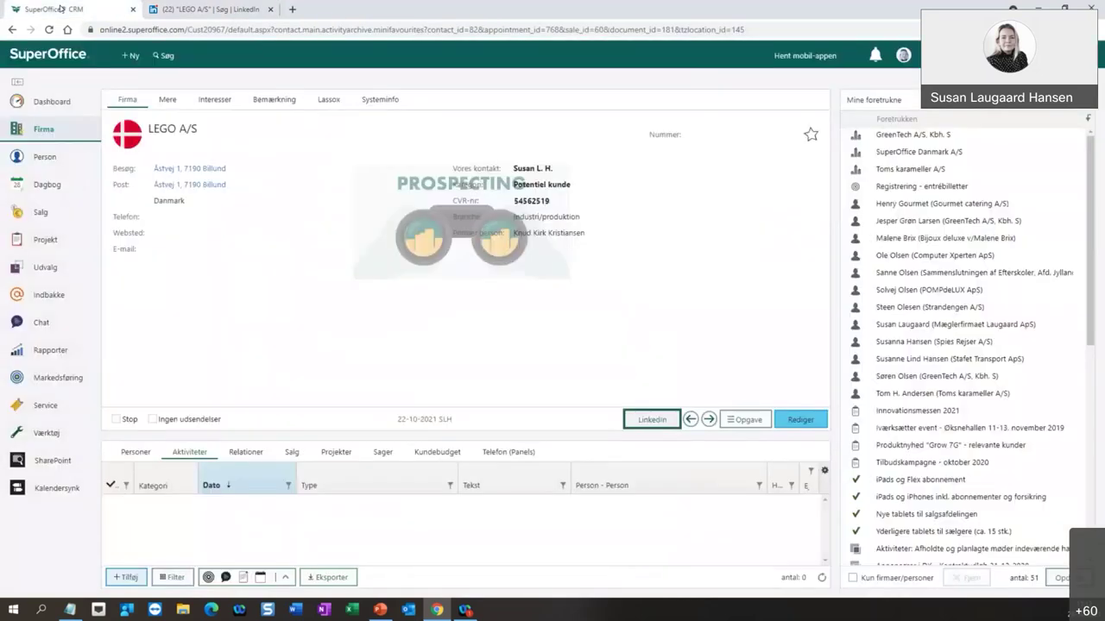
{"action": "key", "text": "F11"}
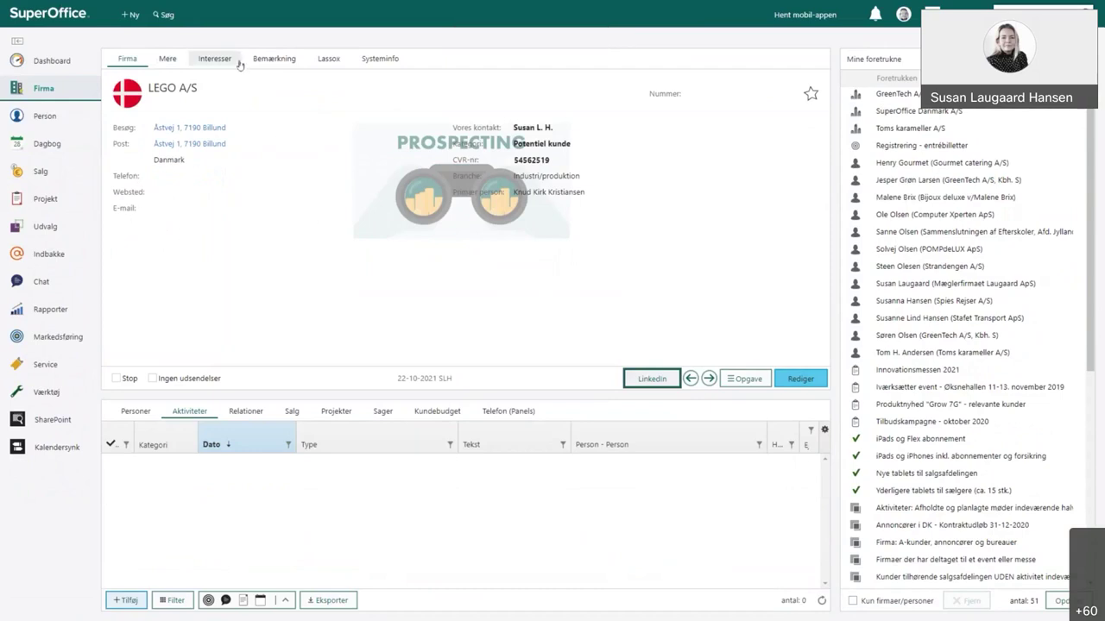
- Review the Systeminfo and Mere pages of the LEGO A/S card, and browse to the next company
{"action": "left_click", "coordinate": [375, 62]}
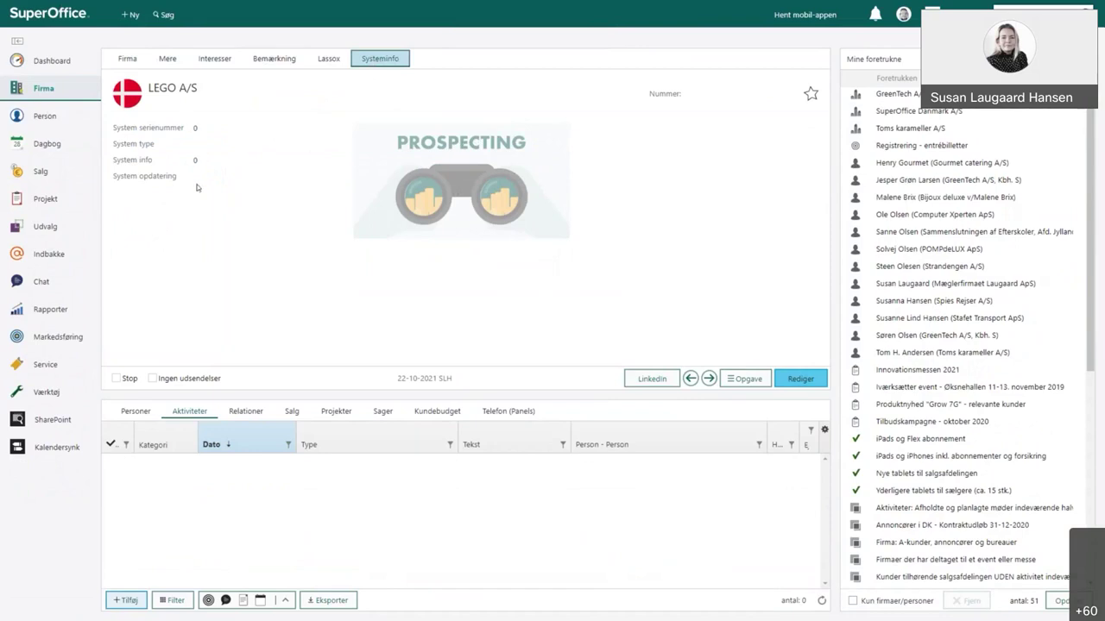
{"action": "left_click", "coordinate": [167, 59]}
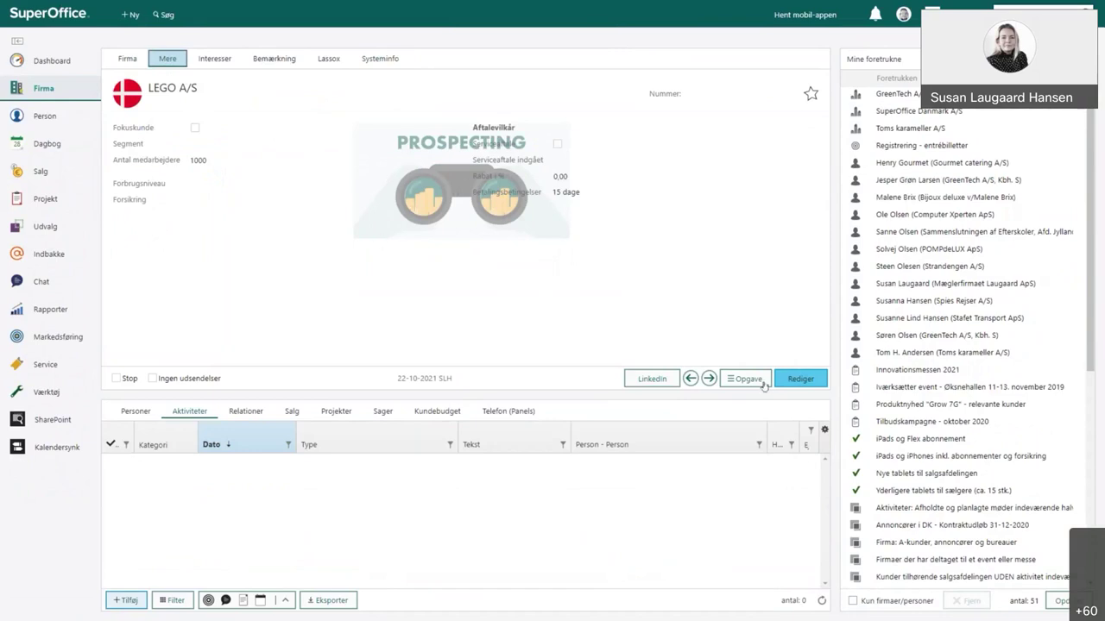
{"action": "left_click", "coordinate": [709, 378]}
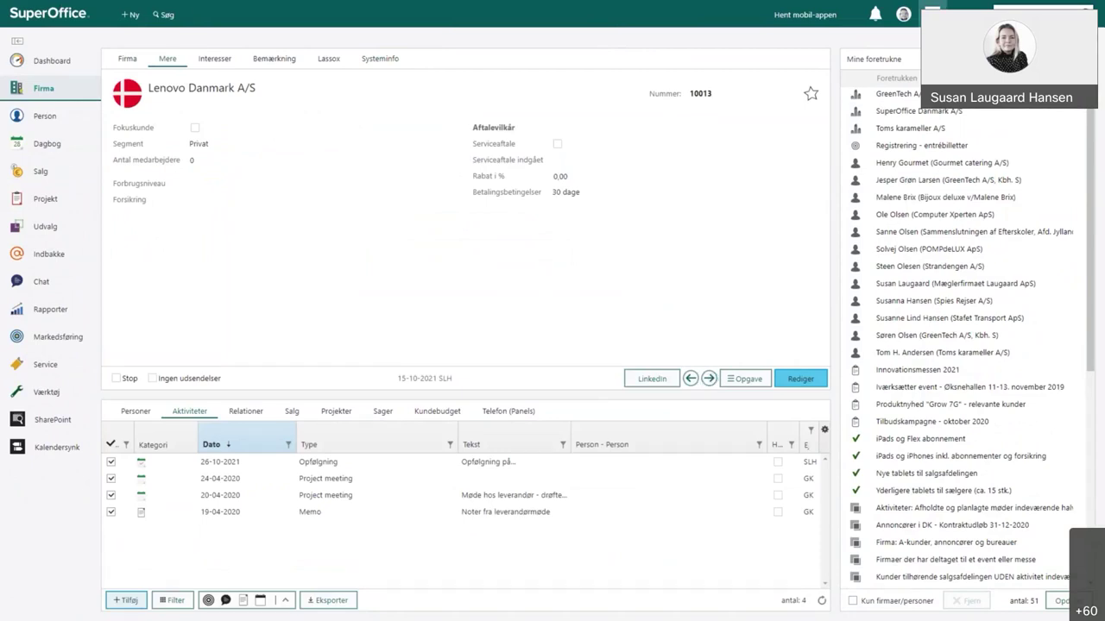
- Go to Skærmdesigner in Indstillinger og vedligeholdelse and open the Person card's Standardlayout for editing
{"action": "left_click", "coordinate": [932, 13]}
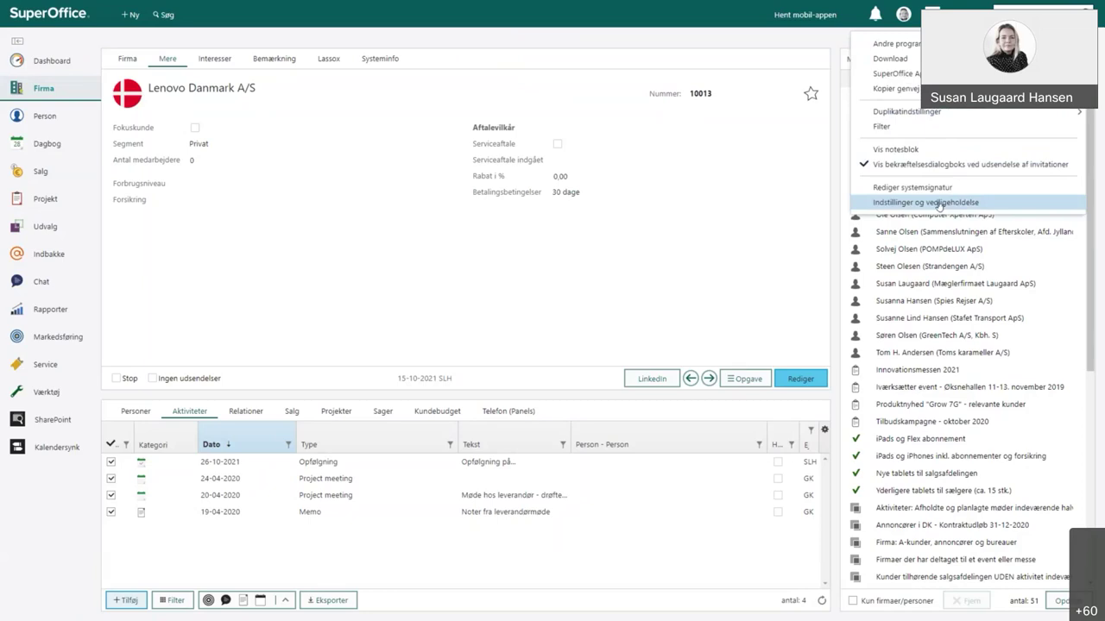
{"action": "left_click", "coordinate": [939, 203]}
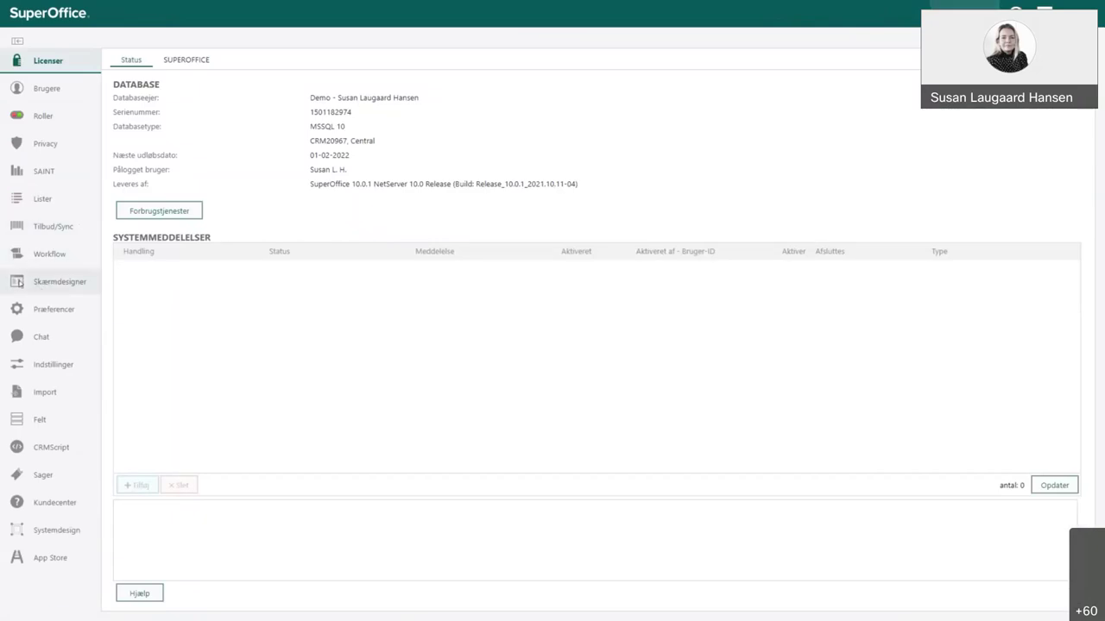
{"action": "left_click", "coordinate": [19, 283]}
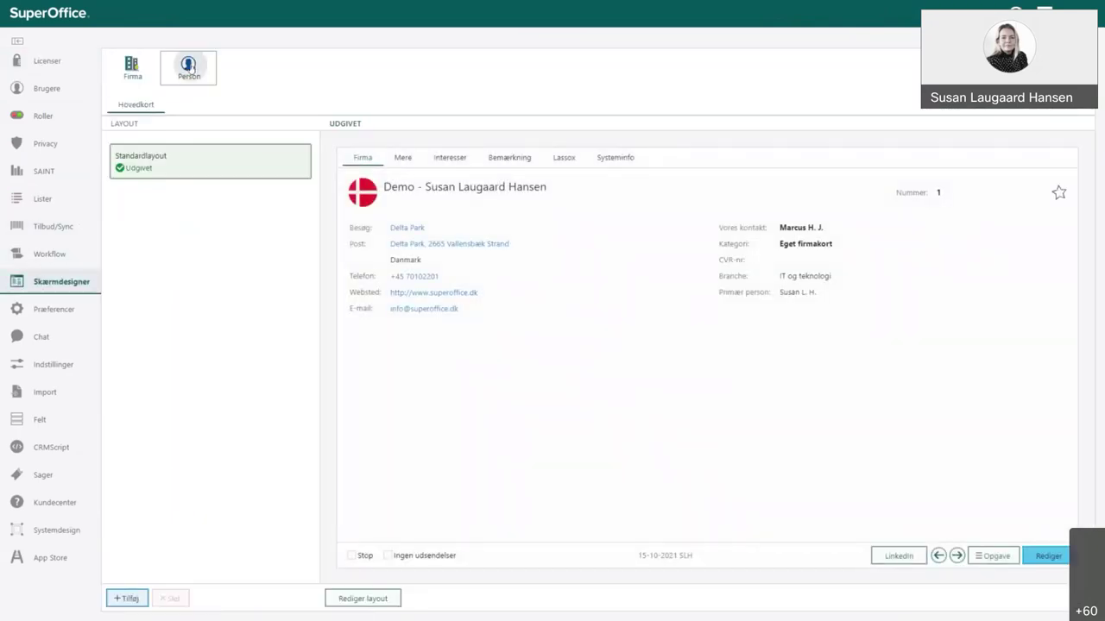
{"action": "left_click", "coordinate": [189, 67]}
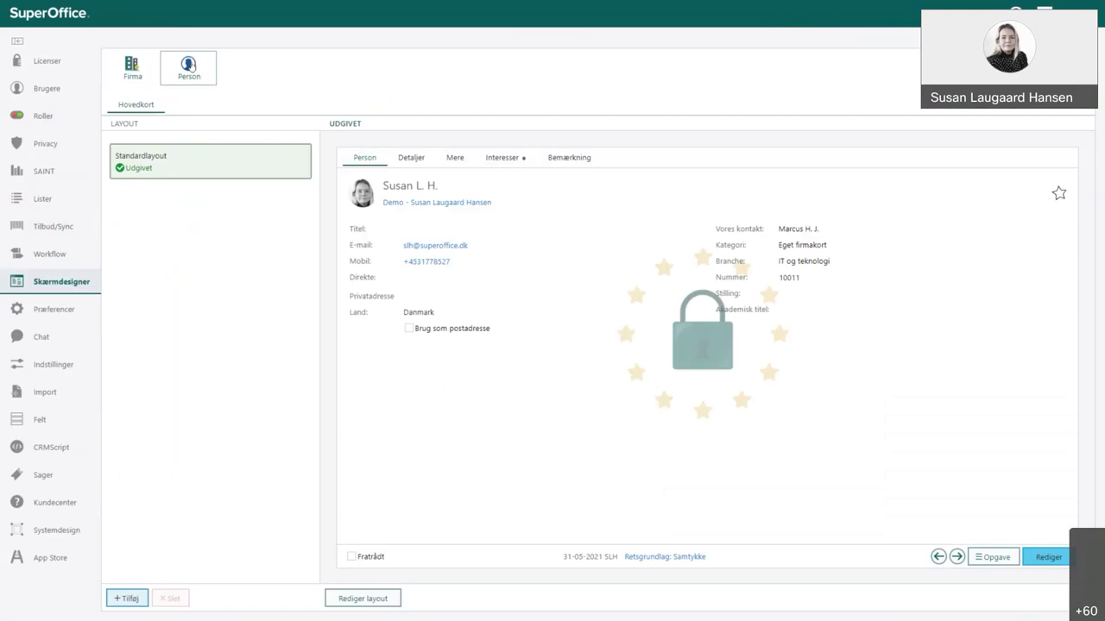
{"action": "left_click", "coordinate": [382, 601]}
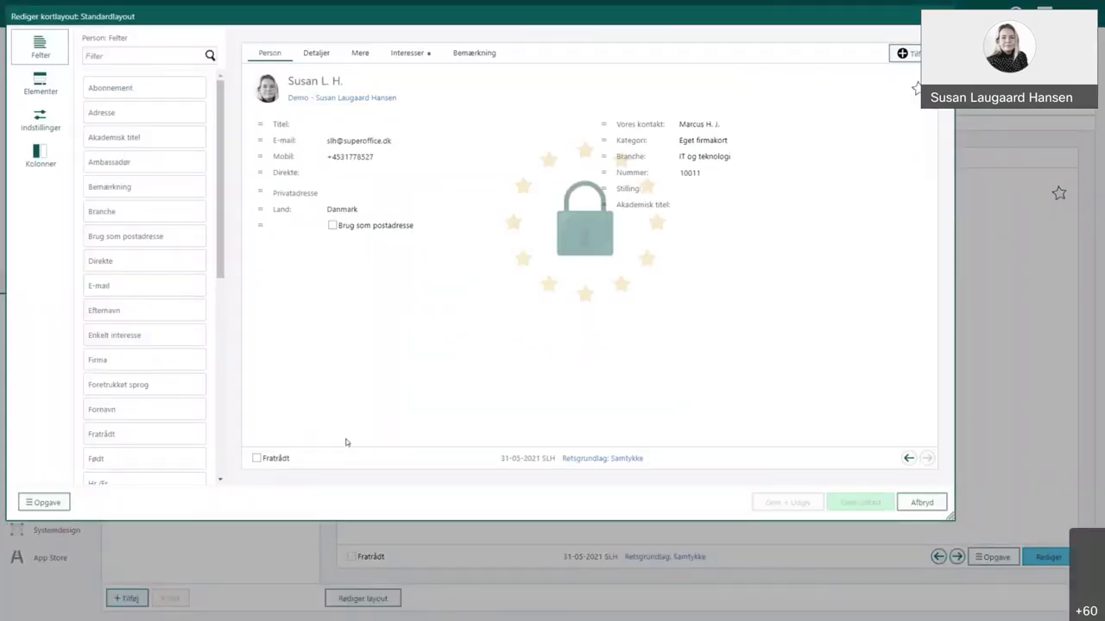
- Check the person card's Interesser page and add an Enkelt interesse field below Brug som postadresse on the Person page
{"action": "left_click", "coordinate": [412, 54]}
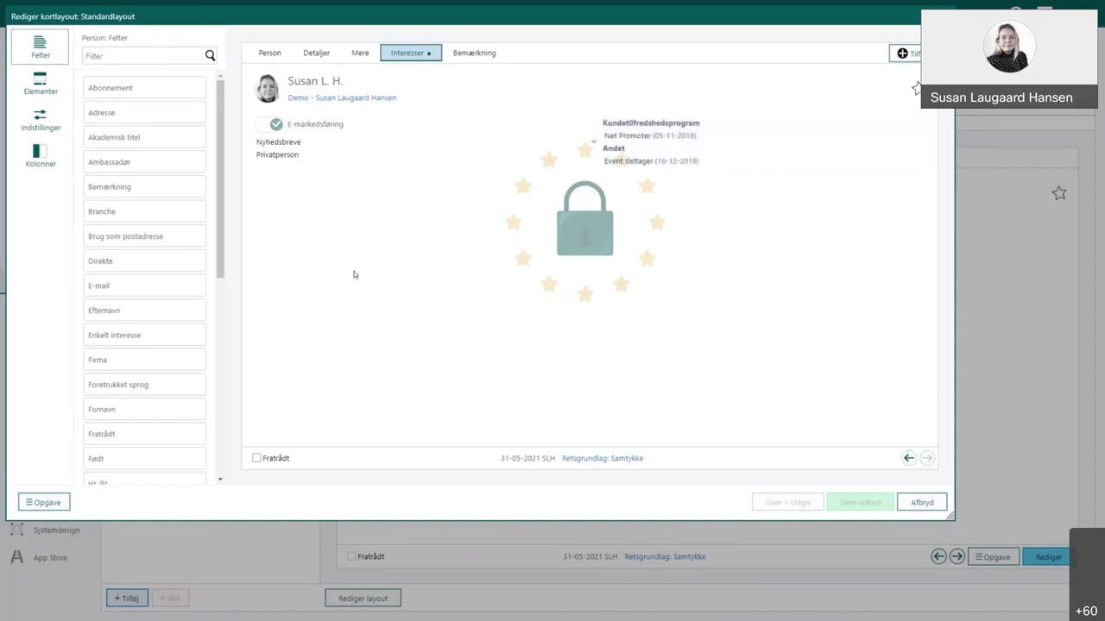
{"action": "left_click", "coordinate": [269, 53]}
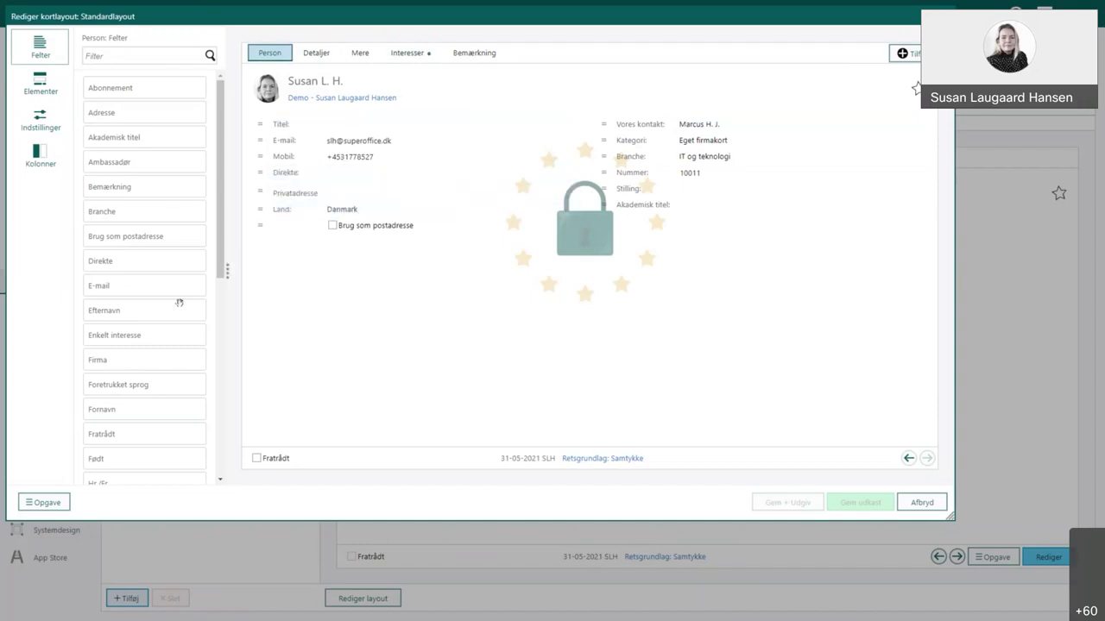
{"action": "left_click_drag", "start_coordinate": [118, 341], "coordinate": [257, 235]}
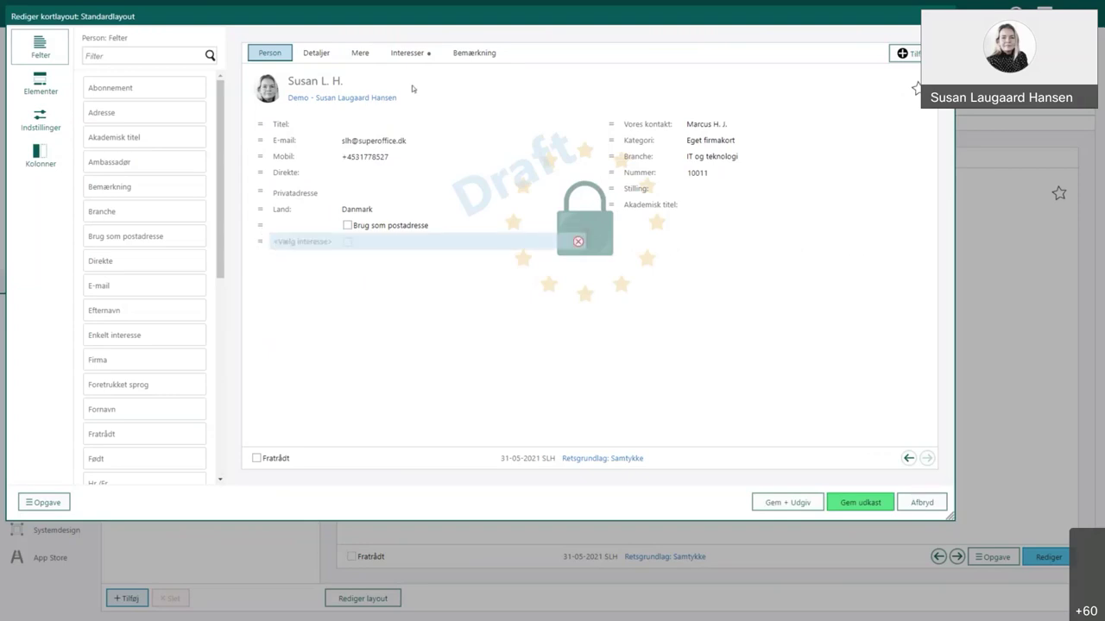
- Set the new interest field on the person card to Kundeklub, and save and publish the layout
{"action": "left_click", "coordinate": [296, 245]}
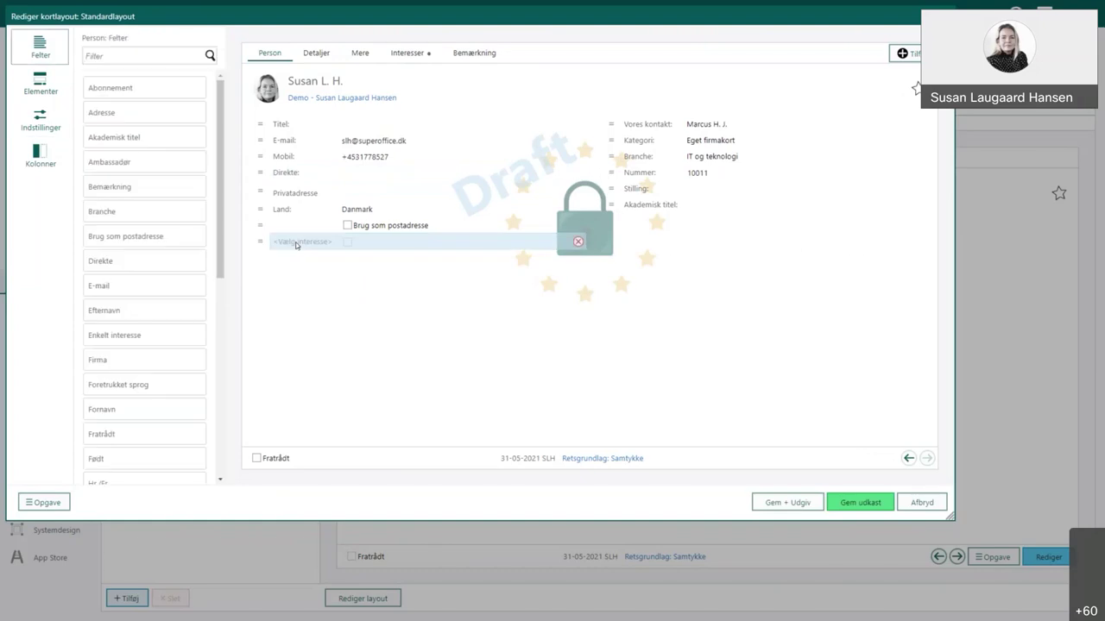
{"action": "left_click", "coordinate": [200, 64]}
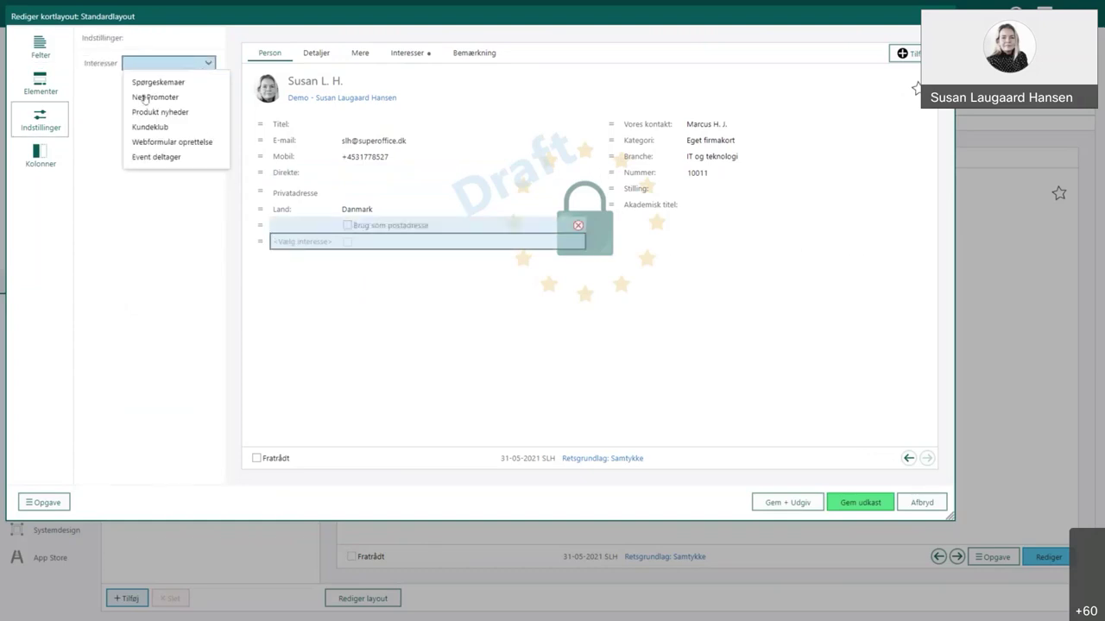
{"action": "left_click", "coordinate": [158, 127]}
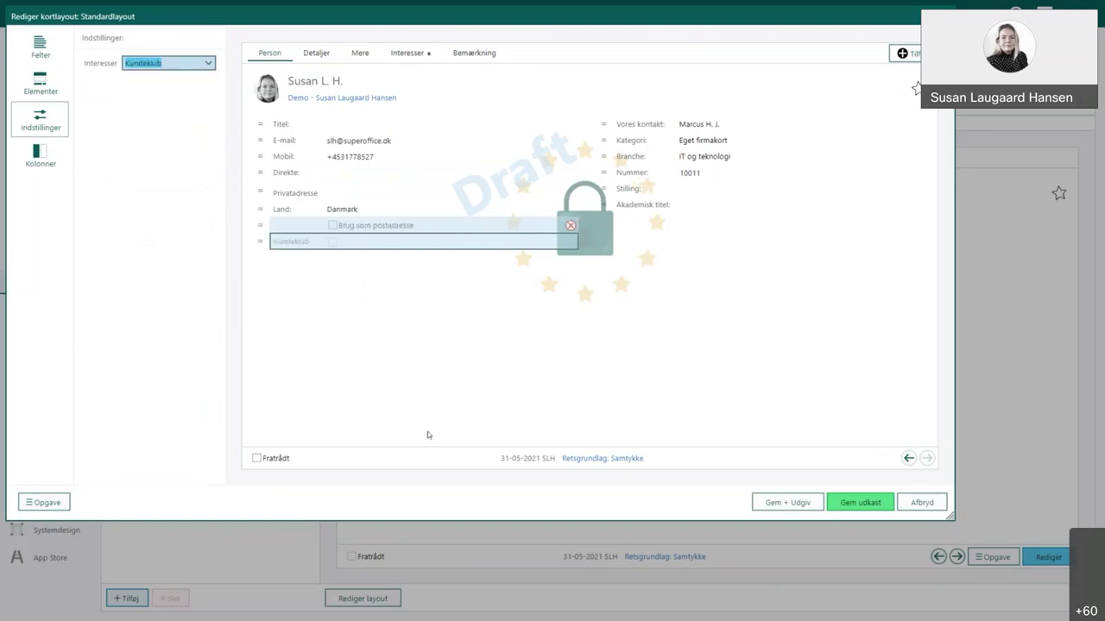
{"action": "left_click", "coordinate": [356, 384]}
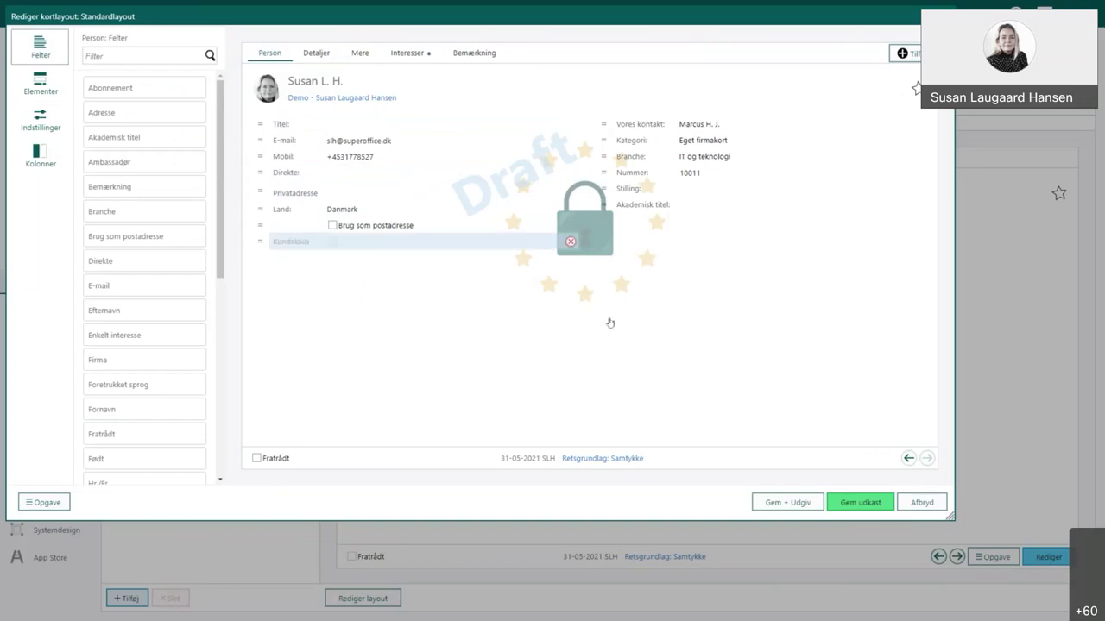
{"action": "left_click", "coordinate": [785, 503]}
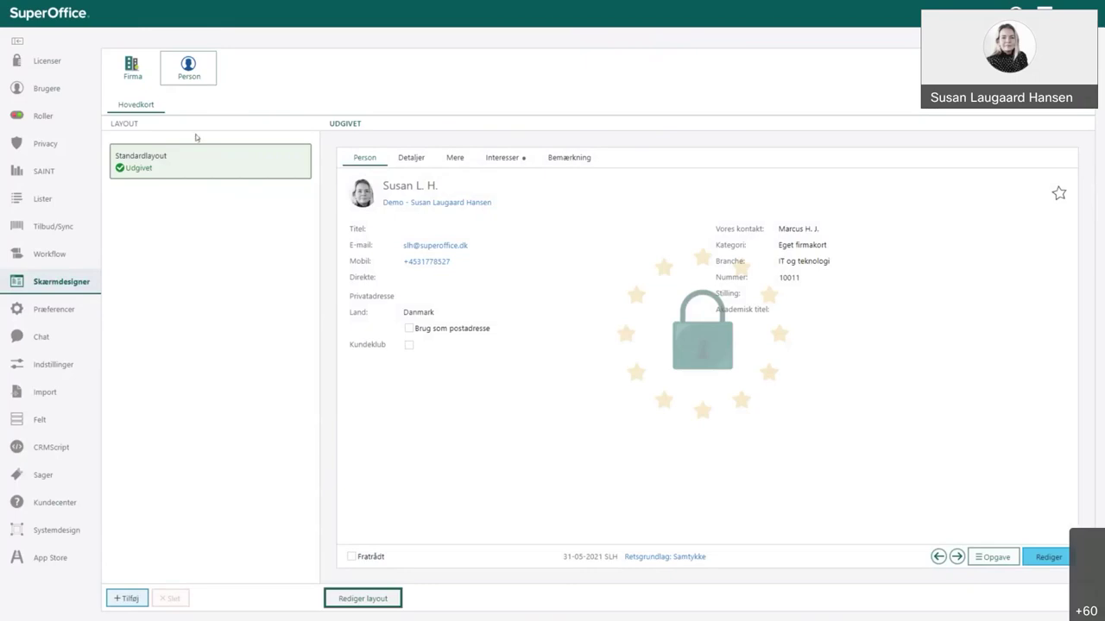
- Create a new company card layout named Service, based on Standardlayout and used by the Service & teknik user group
{"action": "left_click", "coordinate": [132, 67]}
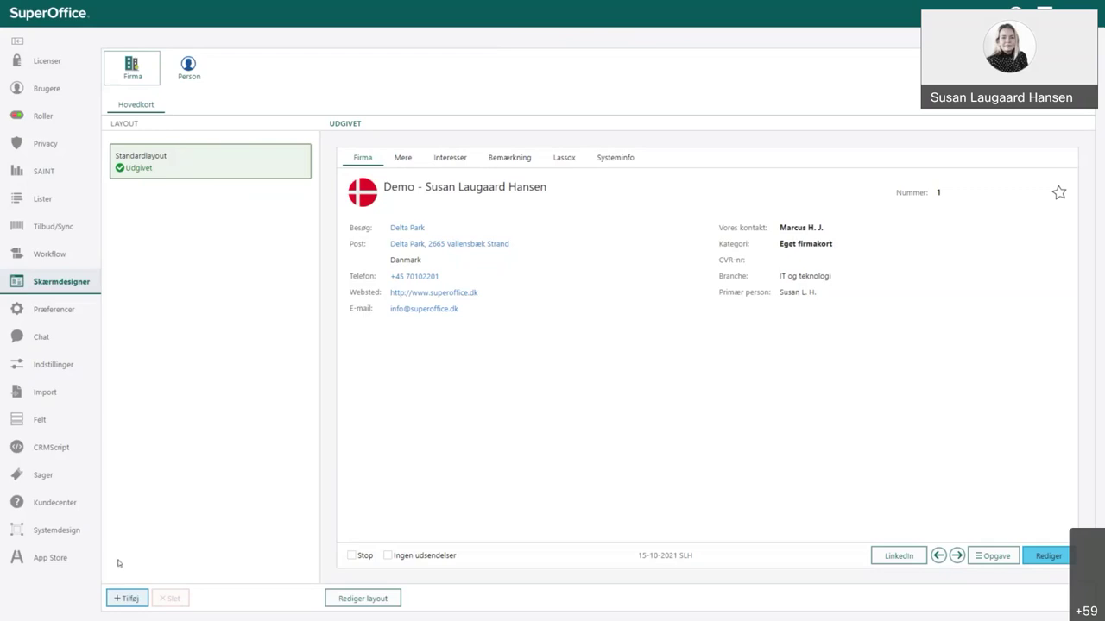
{"action": "left_click", "coordinate": [121, 599]}
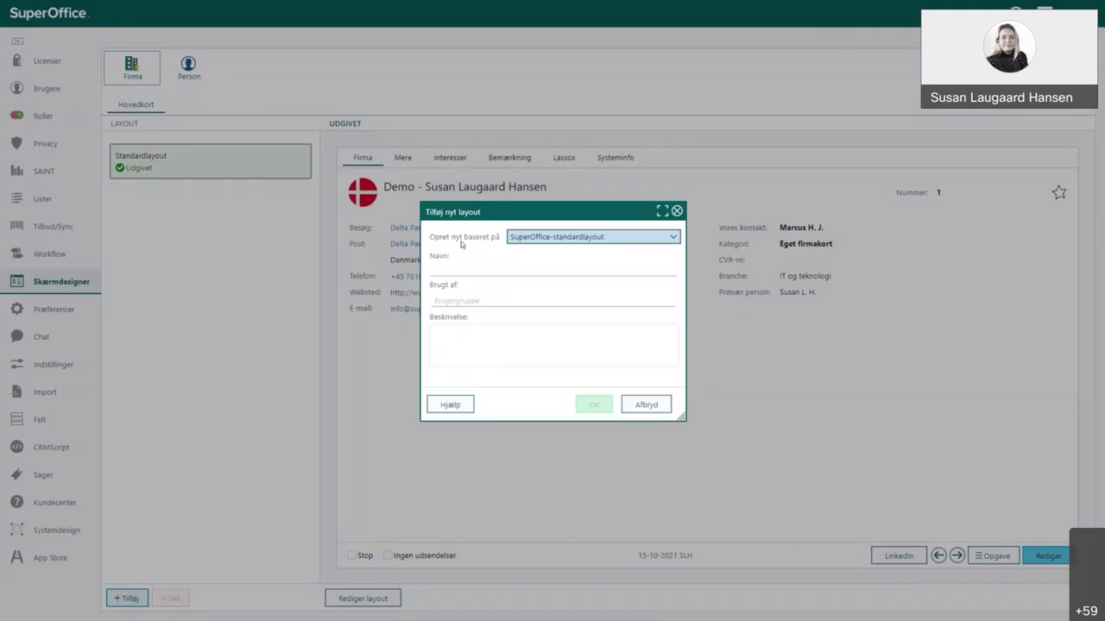
{"action": "left_click", "coordinate": [673, 239]}
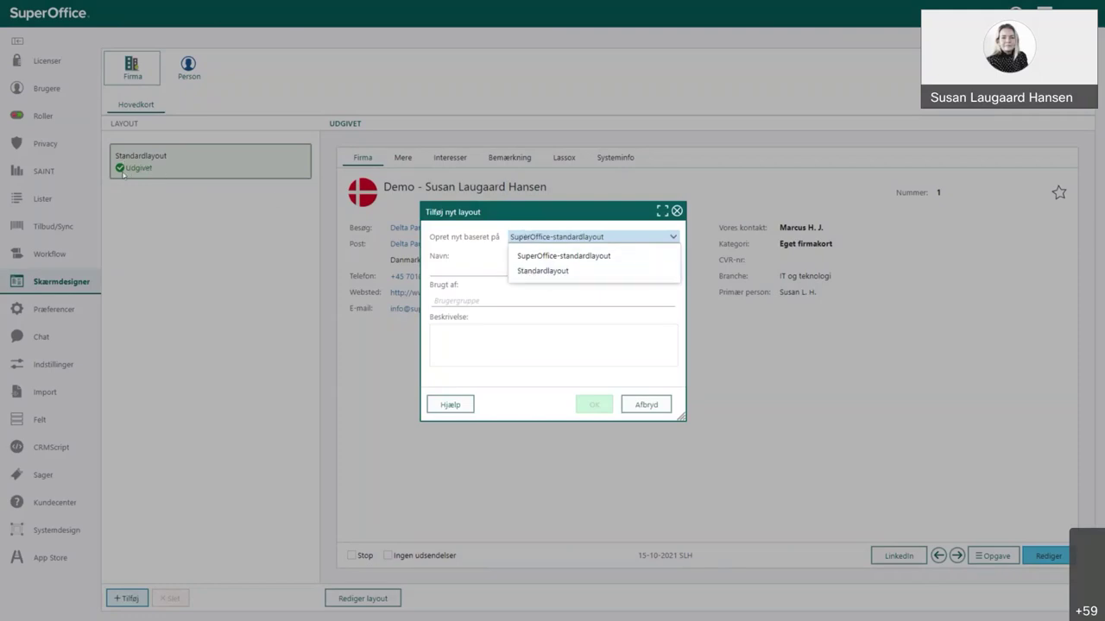
{"action": "left_click", "coordinate": [552, 272]}
{"action": "left_click", "coordinate": [553, 269]}
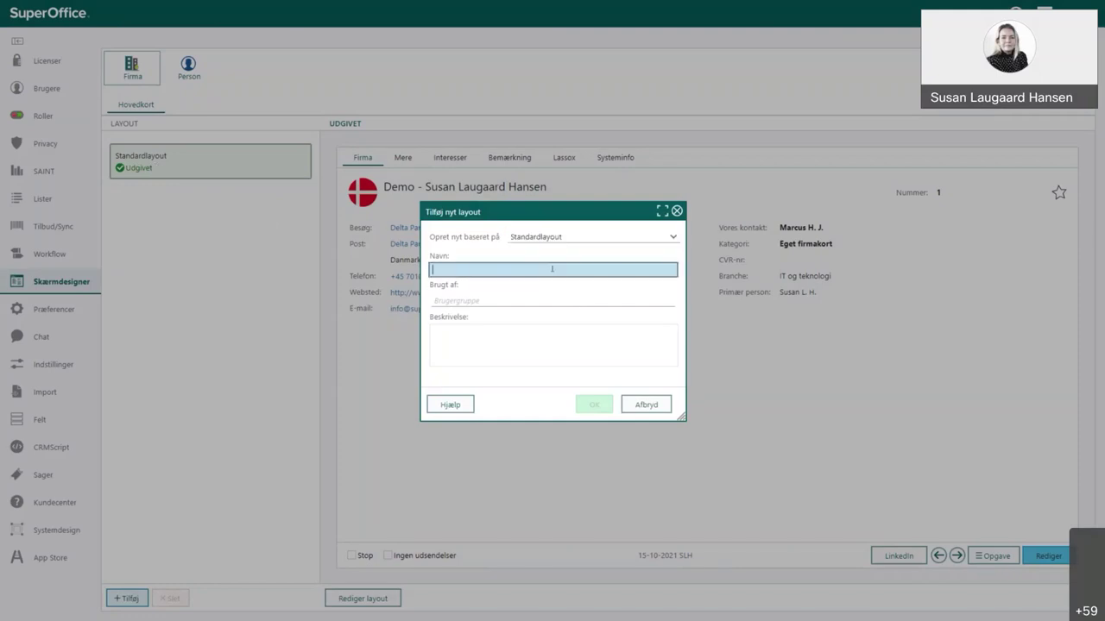
{"action": "type", "text": "Service"}
{"action": "left_click", "coordinate": [484, 300]}
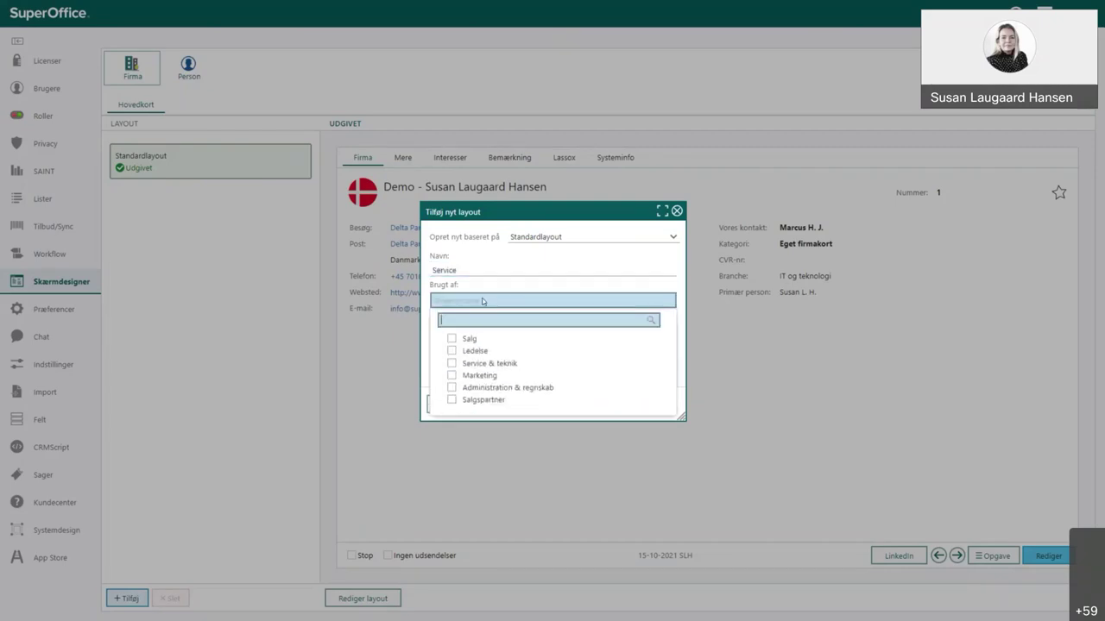
{"action": "left_click", "coordinate": [453, 364]}
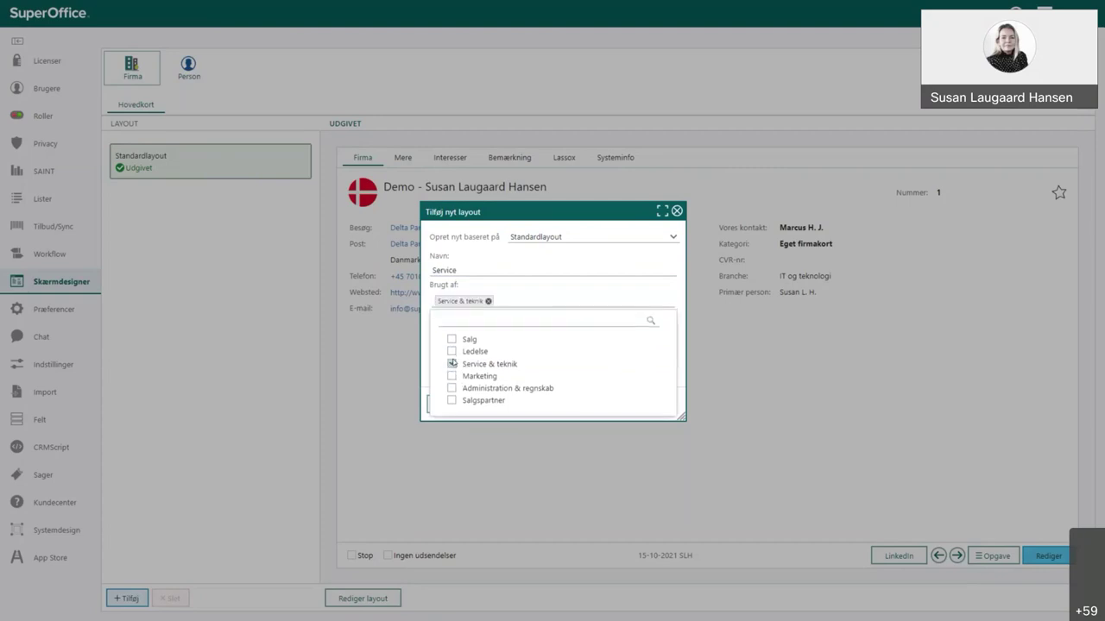
{"action": "left_click", "coordinate": [378, 389]}
{"action": "left_click", "coordinate": [587, 406]}
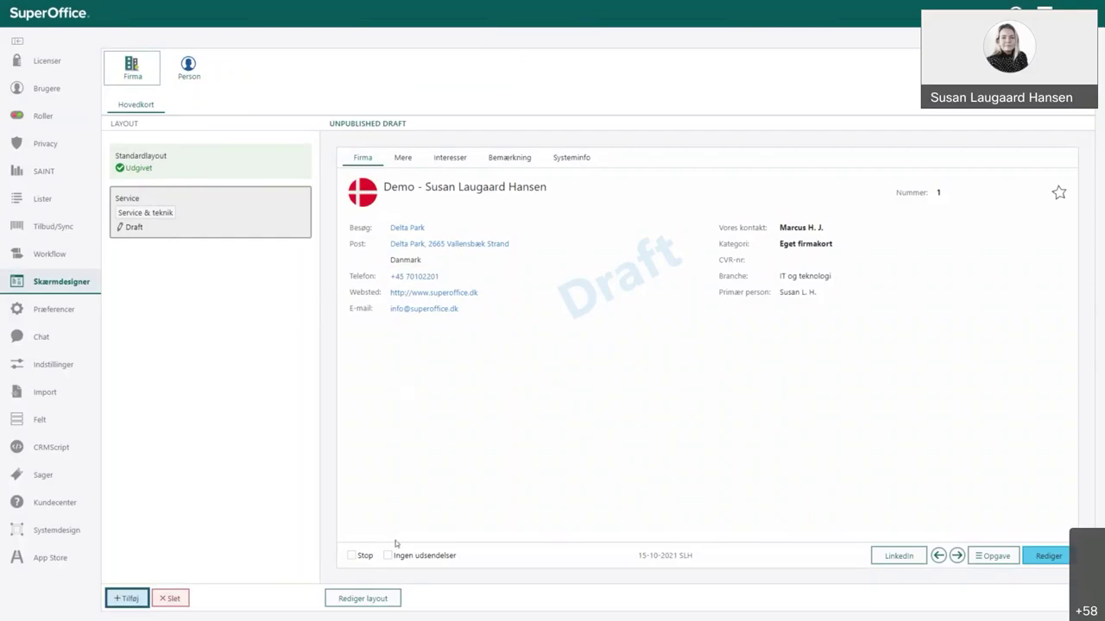
- Open the Service layout for editing and move the System serienummer field from the Systeminfo page to below Primær person on the Firma page
{"action": "left_click", "coordinate": [373, 602]}
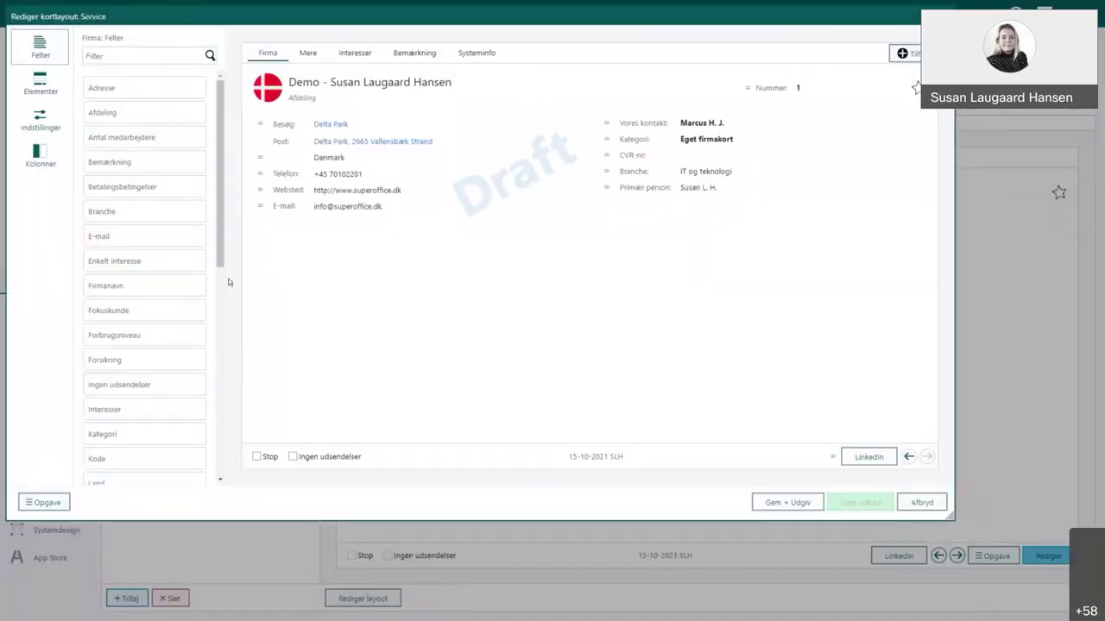
{"action": "left_click", "coordinate": [482, 52]}
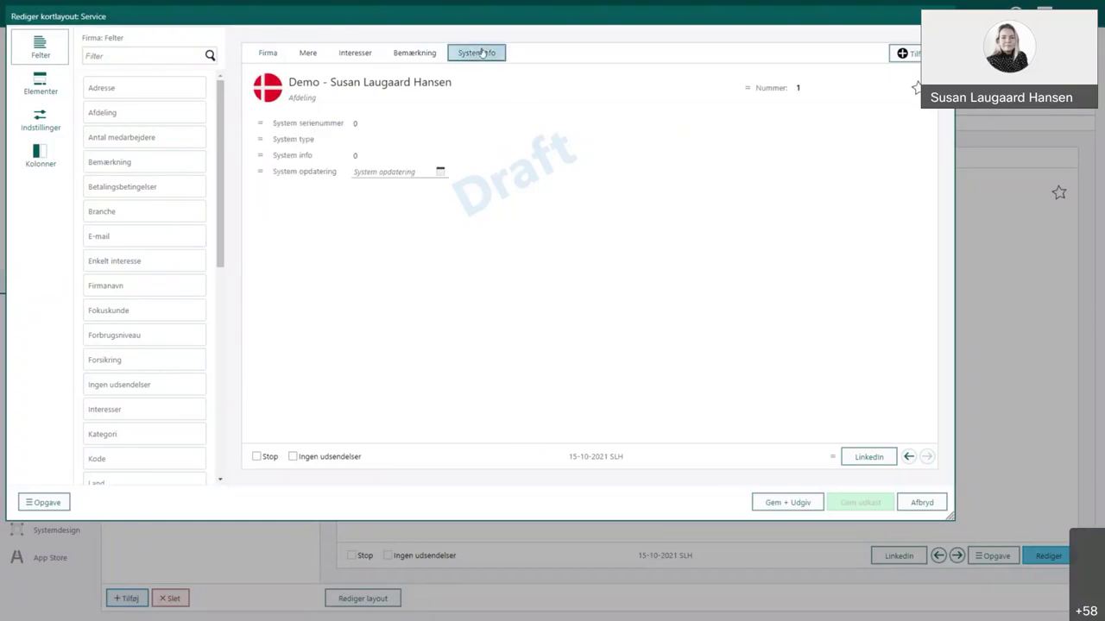
{"action": "left_click_drag", "start_coordinate": [260, 124], "coordinate": [258, 52]}
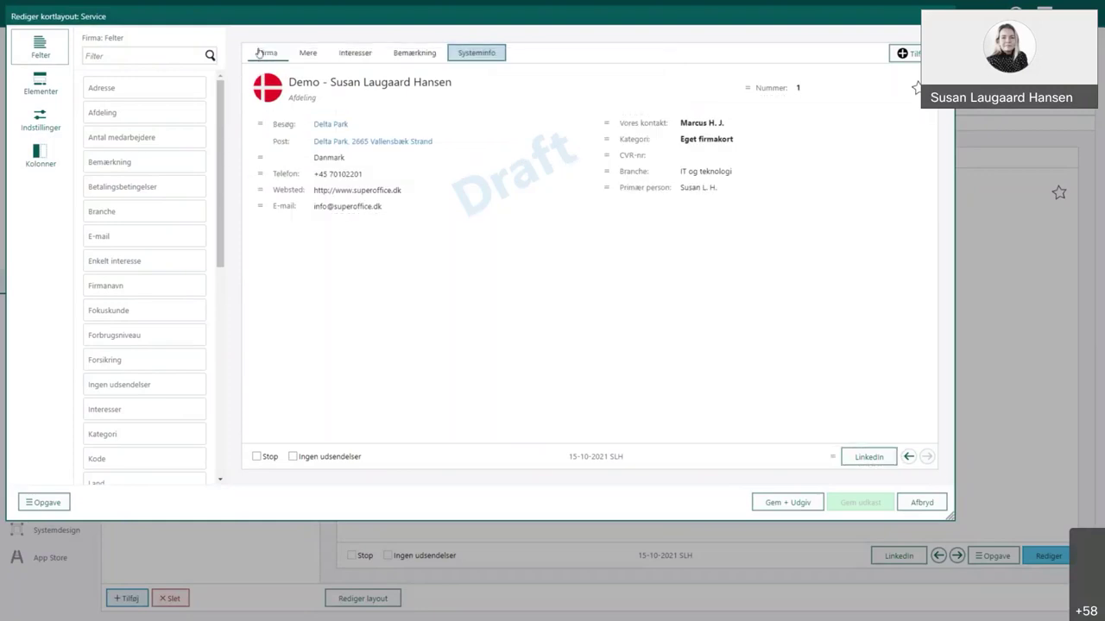
{"action": "left_click", "coordinate": [470, 55]}
{"action": "left_click_drag", "start_coordinate": [260, 124], "coordinate": [611, 207]}
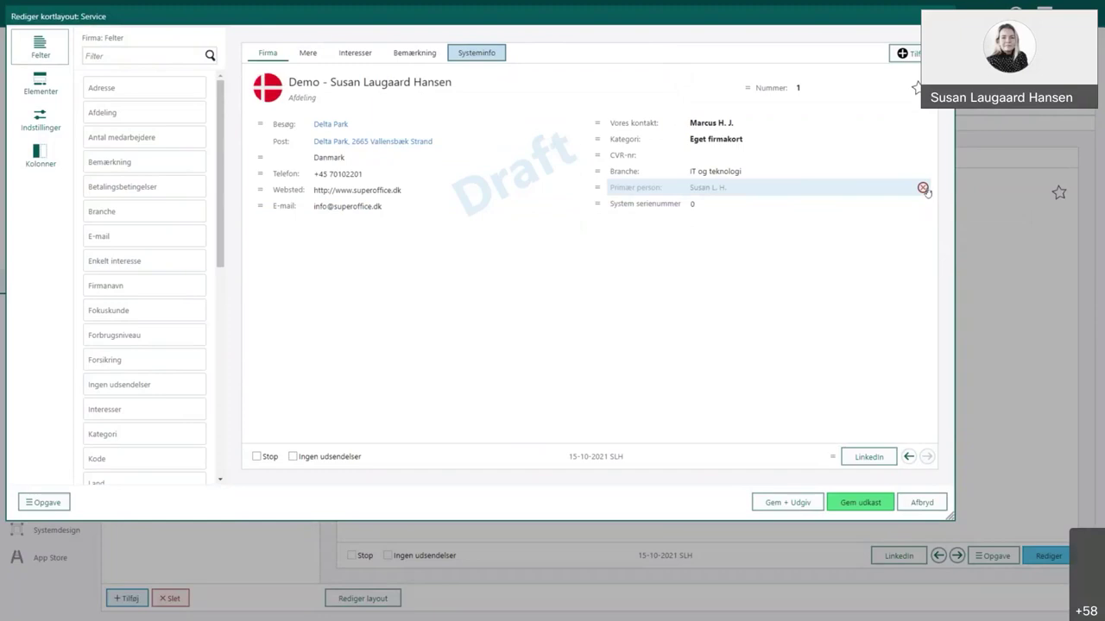
- Remove the Primær person and Branche fields from the Firma page, check the Mere page, and save the layout as a draft
{"action": "left_click", "coordinate": [923, 188]}
{"action": "left_click", "coordinate": [922, 174]}
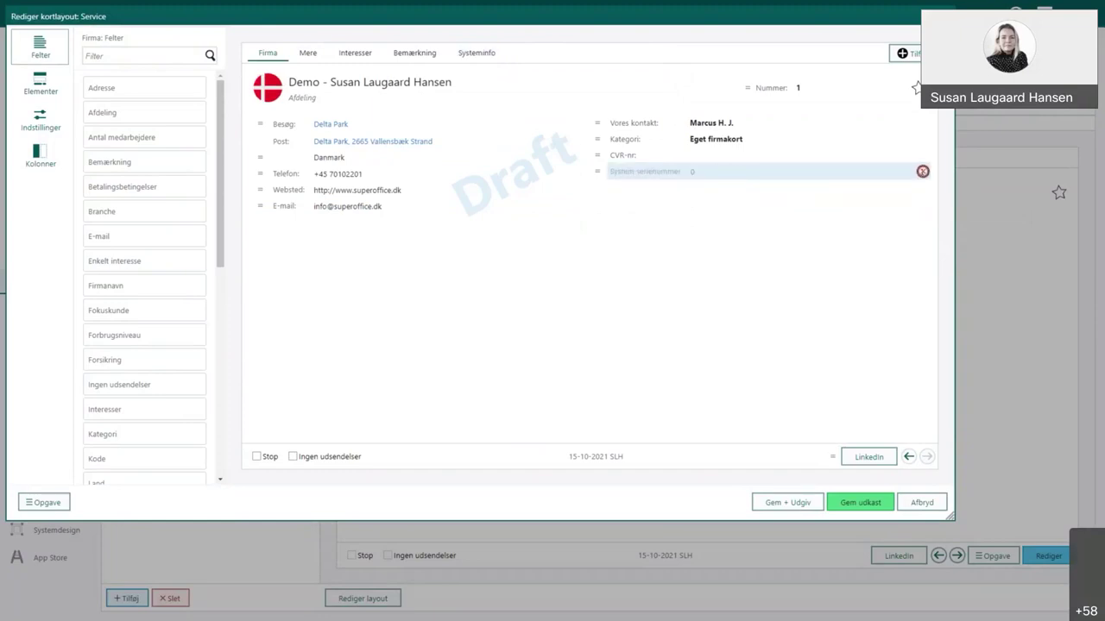
{"action": "left_click", "coordinate": [308, 53]}
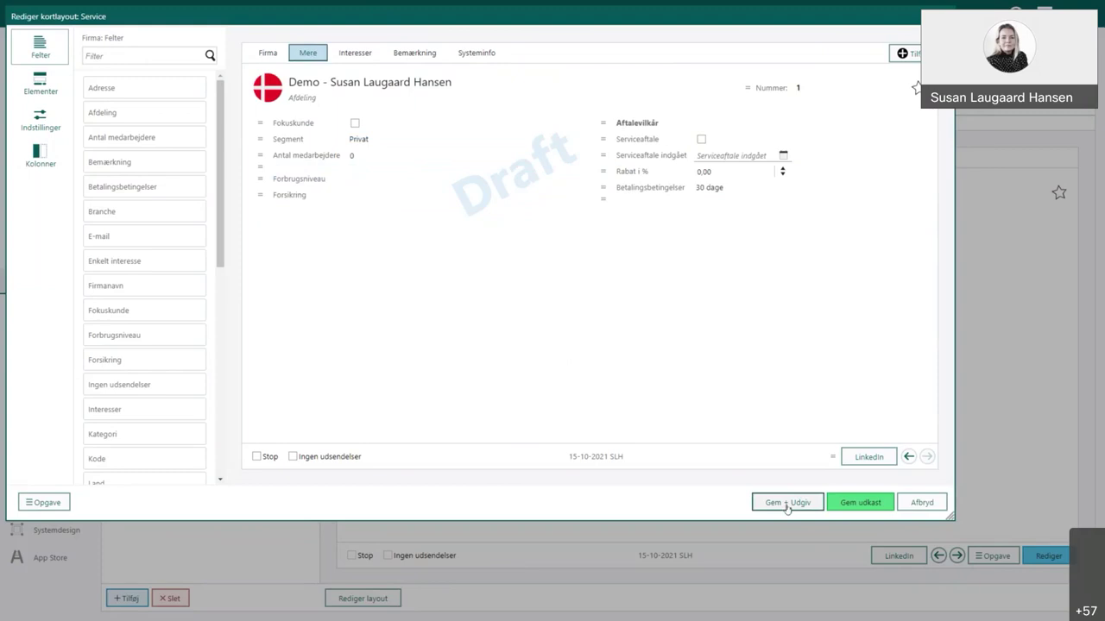
{"action": "left_click", "coordinate": [860, 503]}
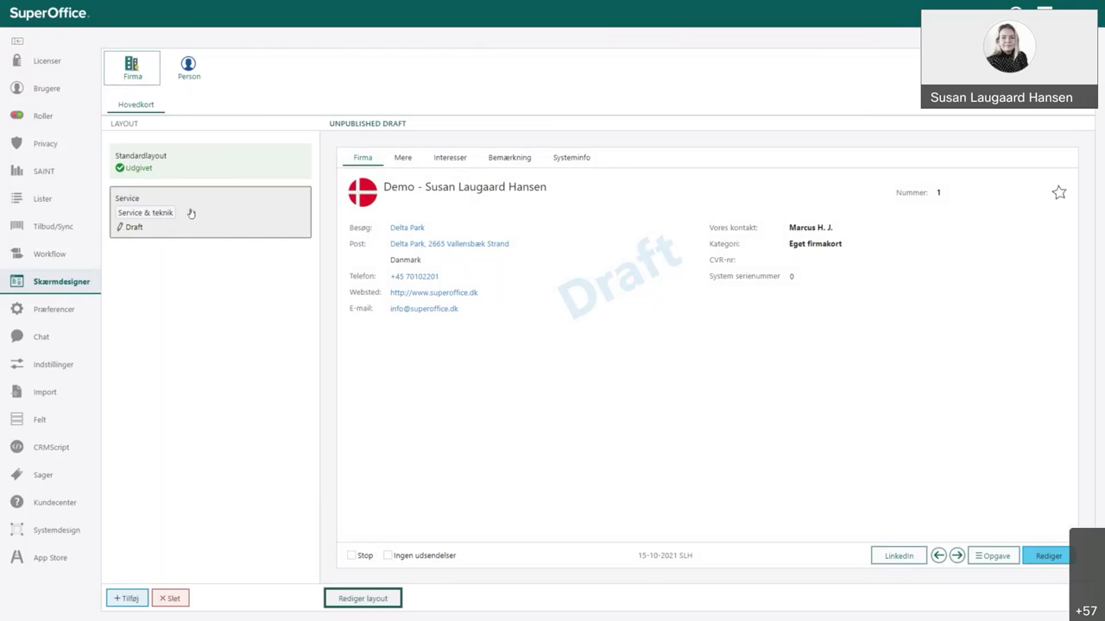
- Reopen the Service layout draft, check which reset and delete tasks are available for it, and close the editor without changes
{"action": "left_click", "coordinate": [388, 600]}
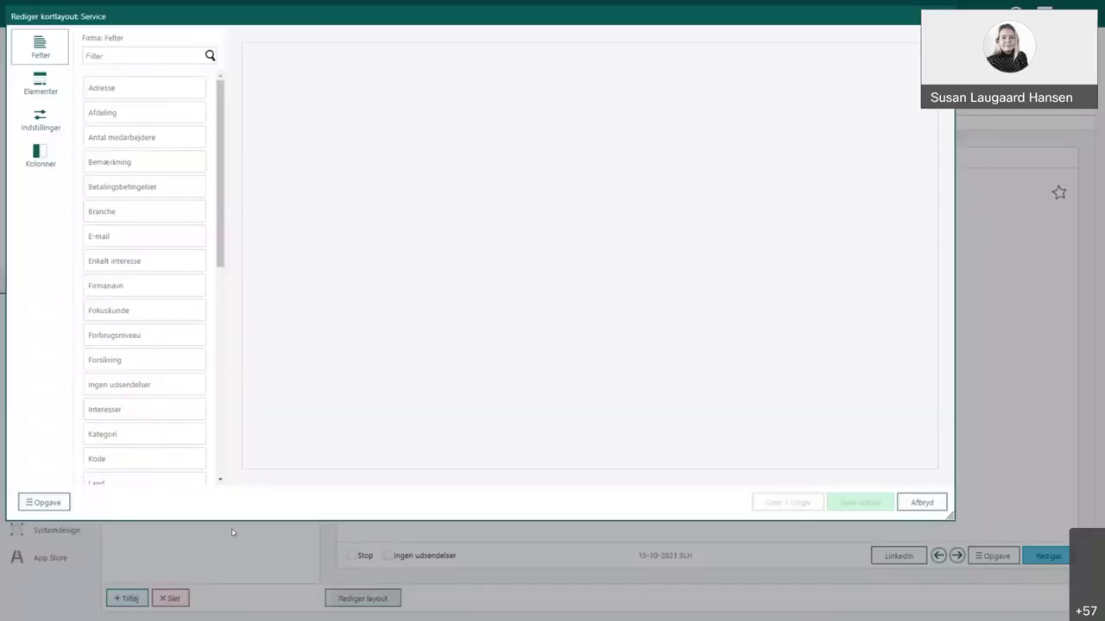
{"action": "left_click", "coordinate": [41, 503]}
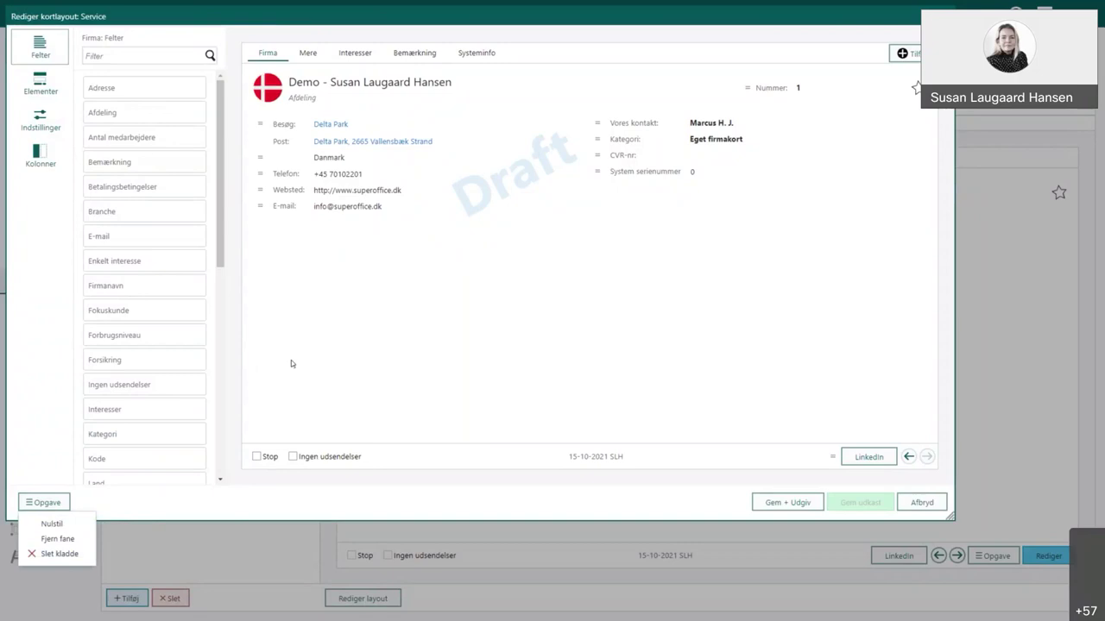
{"action": "left_click", "coordinate": [920, 502]}
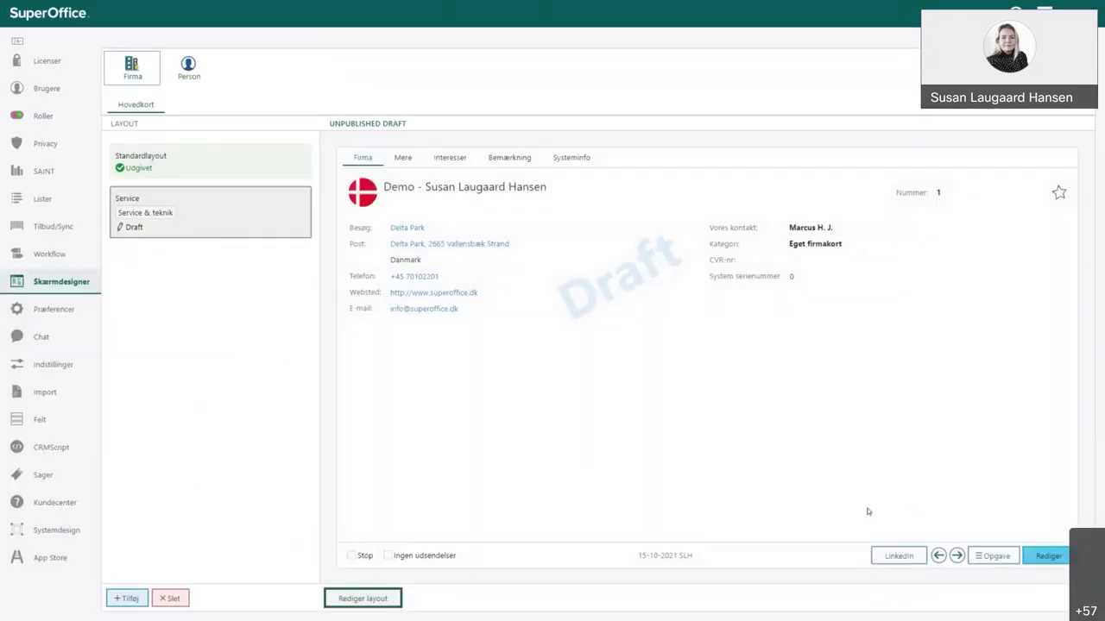